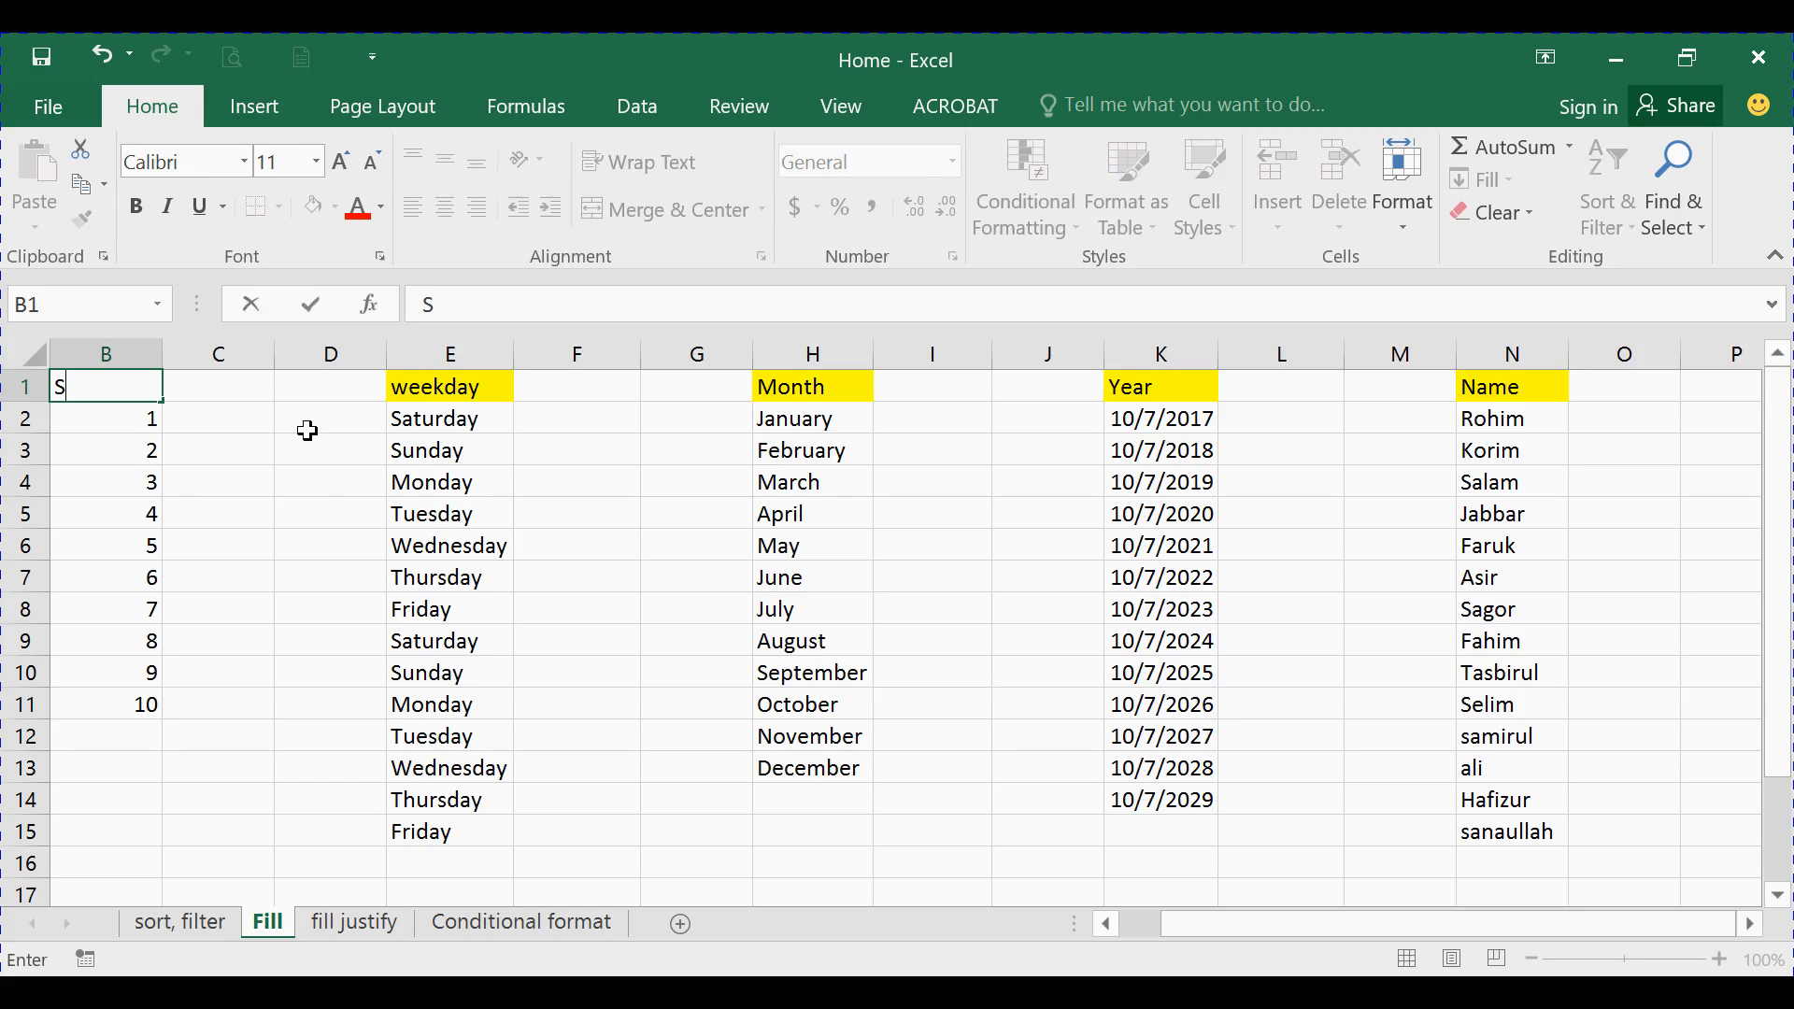
Enter the heading Serial in cell B1 and the starting value 1 in cell C2
text(erial)
click(145, 420)
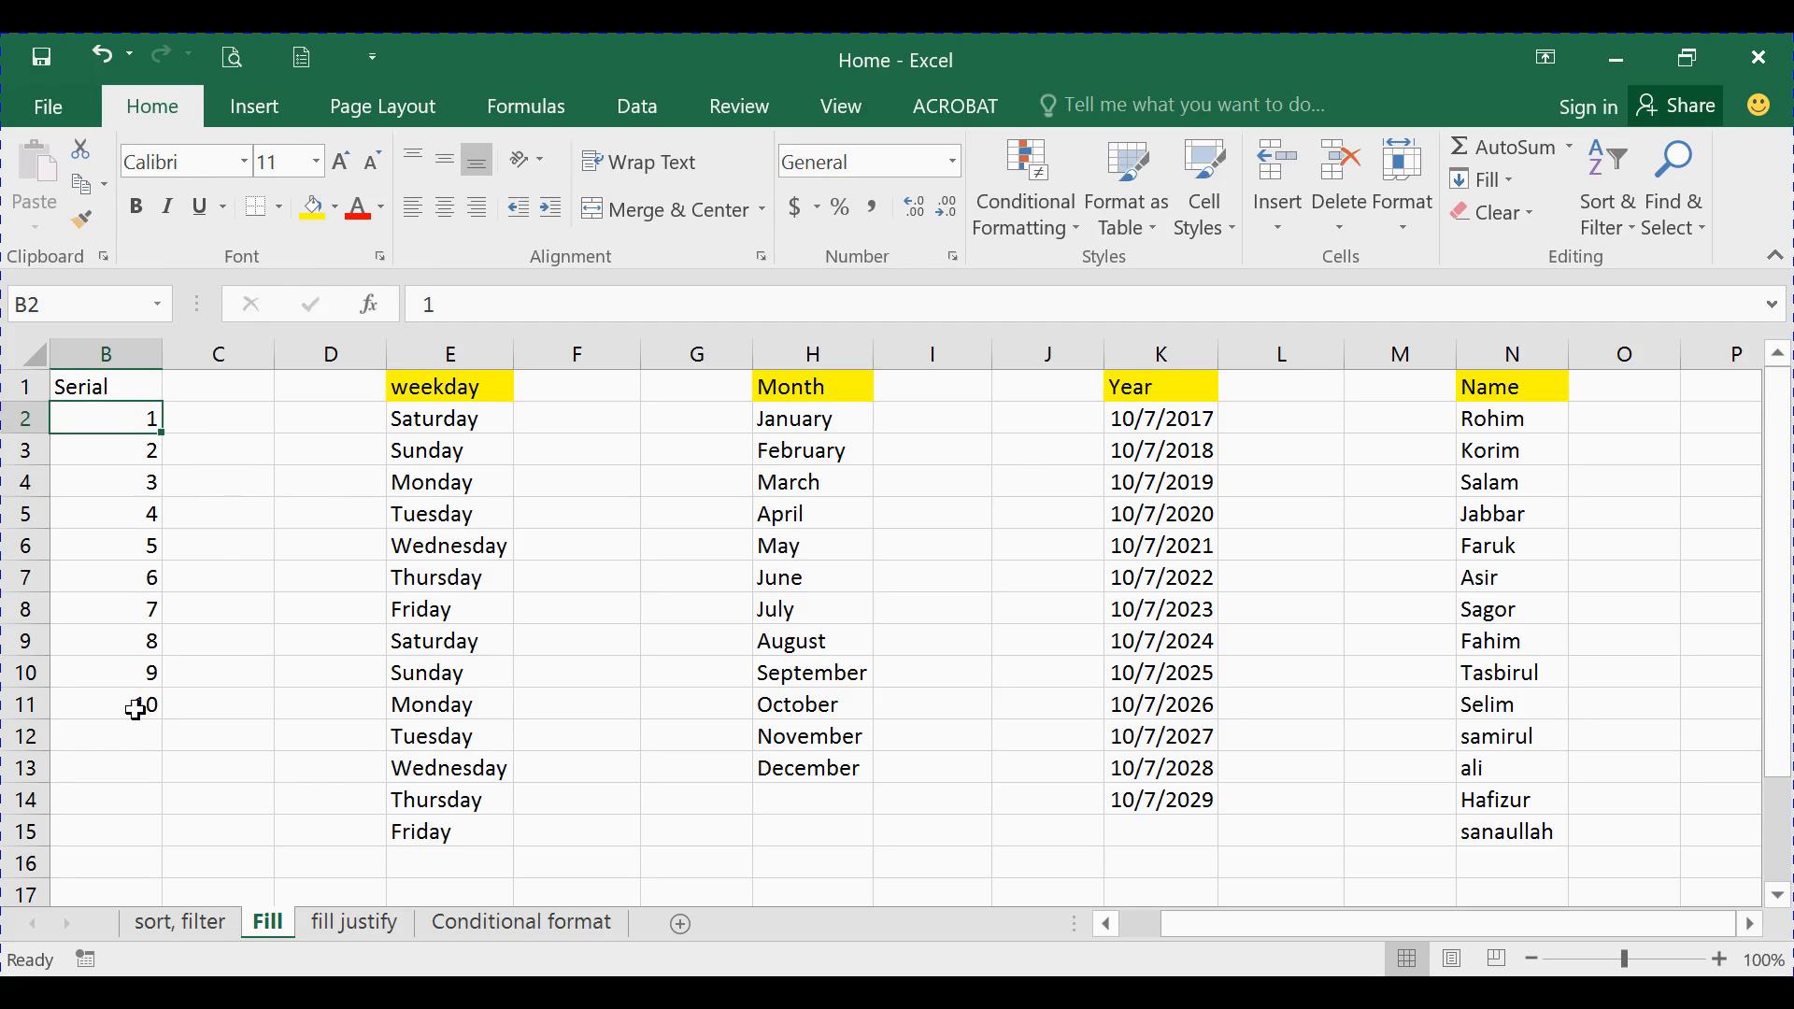
click(221, 414)
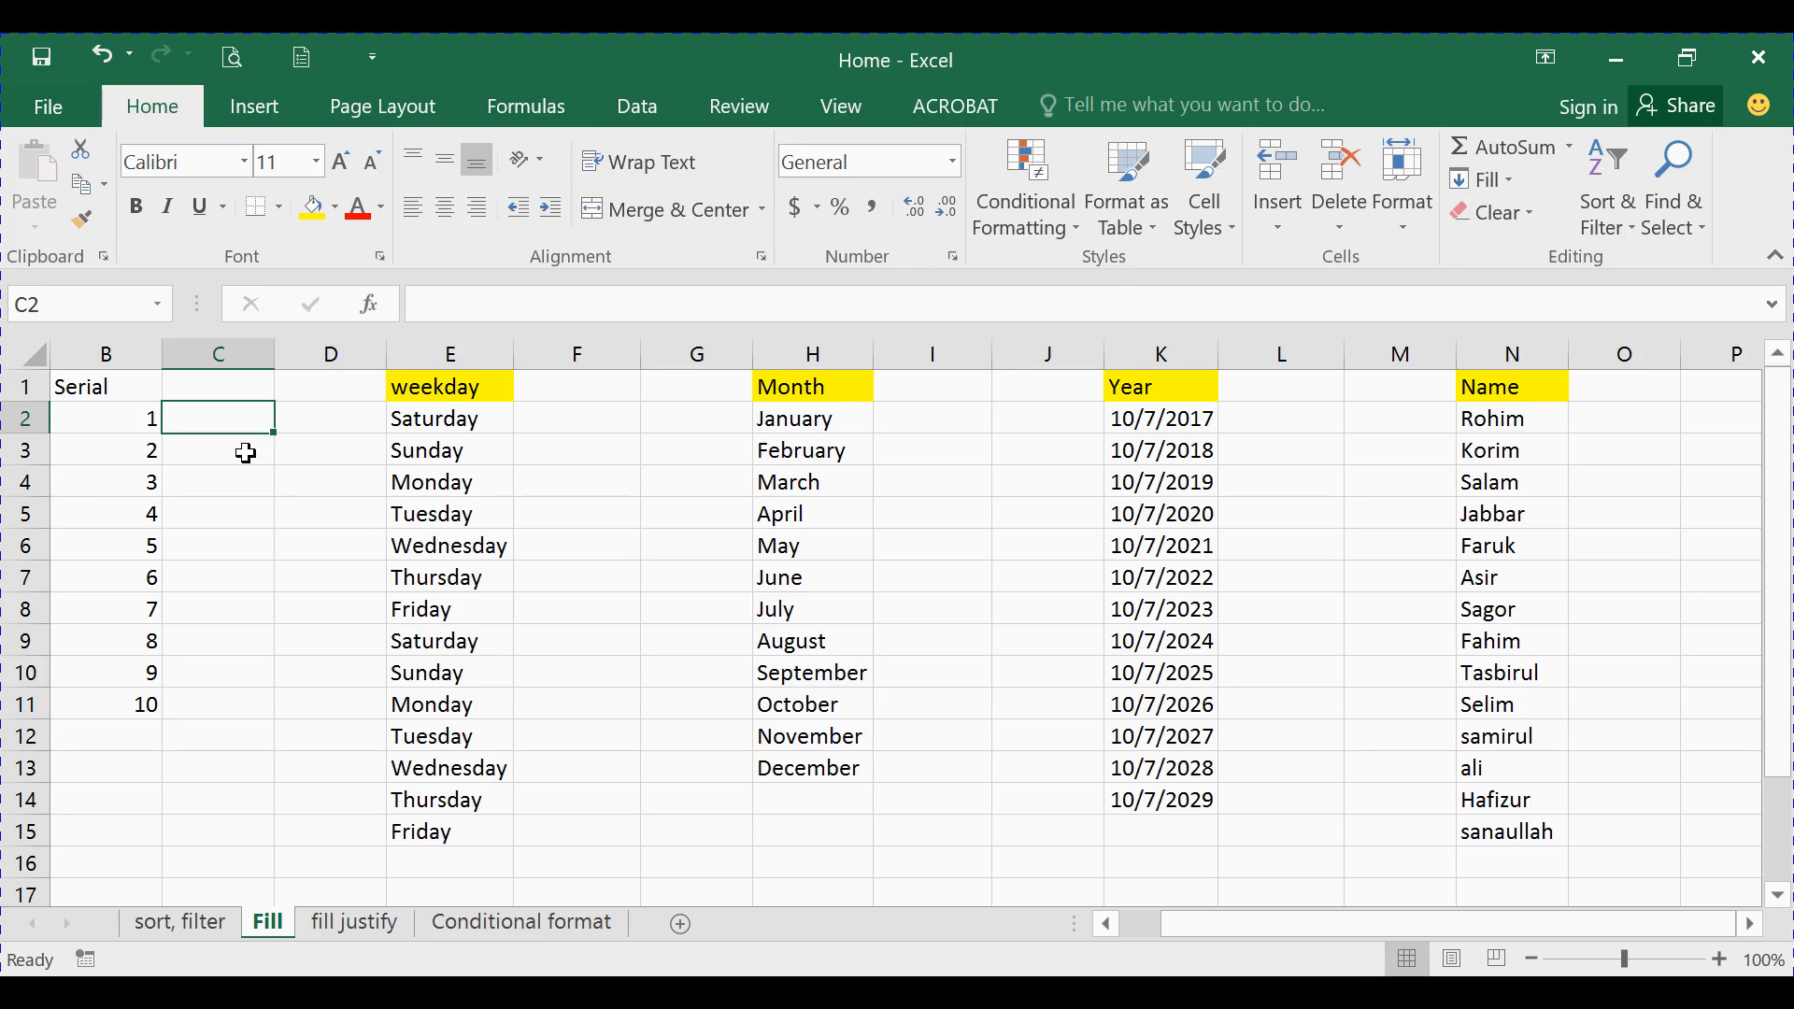
text(1)
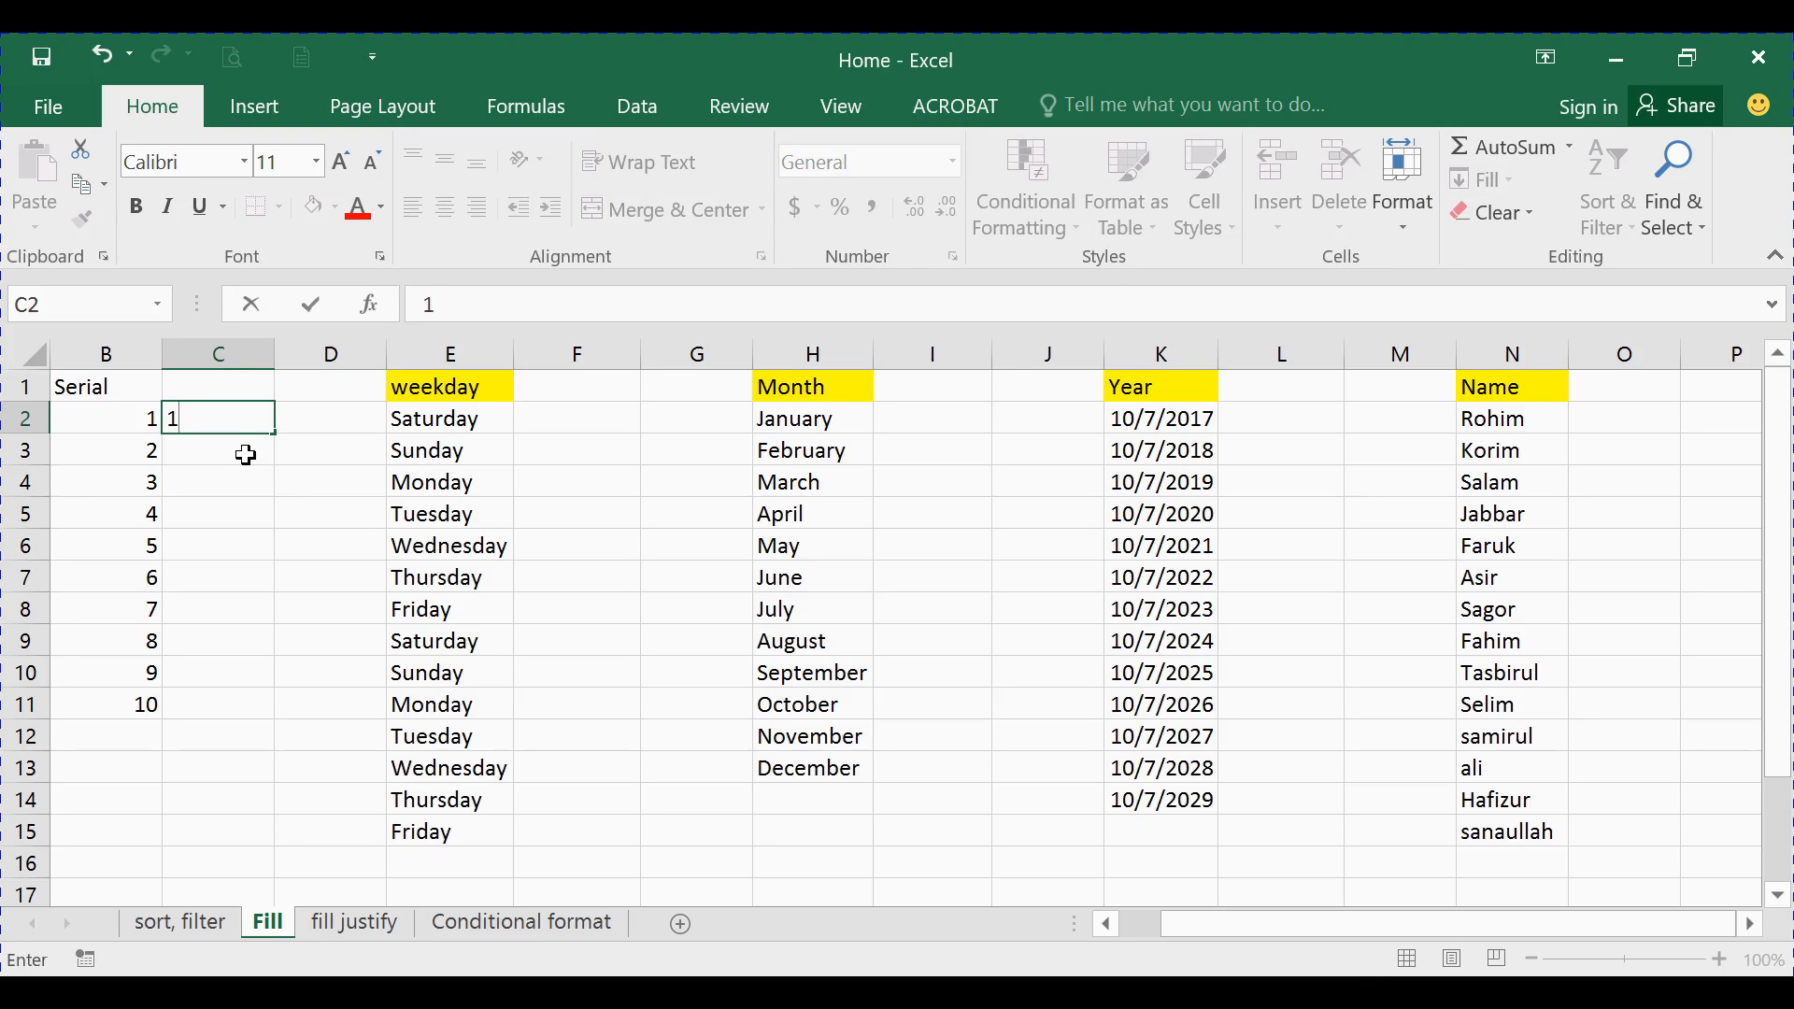
key(Return)
Fill a linear series down the column from C2 with a step value of 1 and a stop value of 10
click(232, 418)
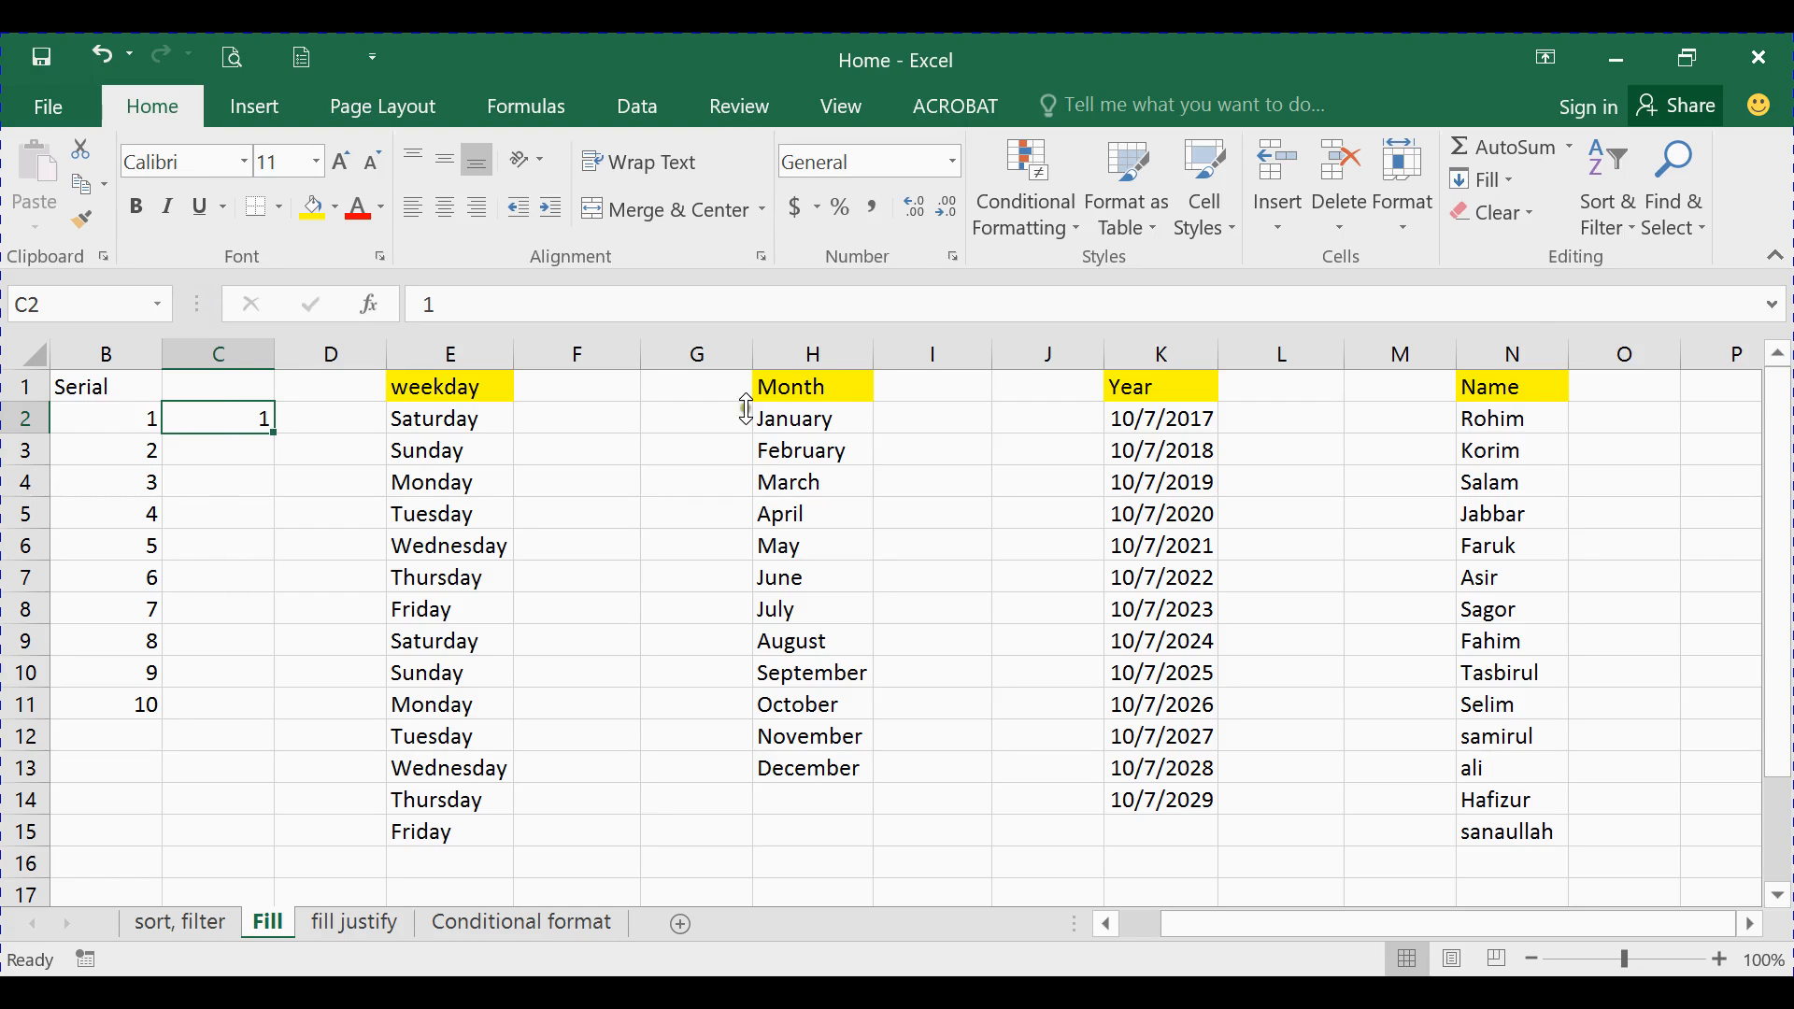
click(1500, 178)
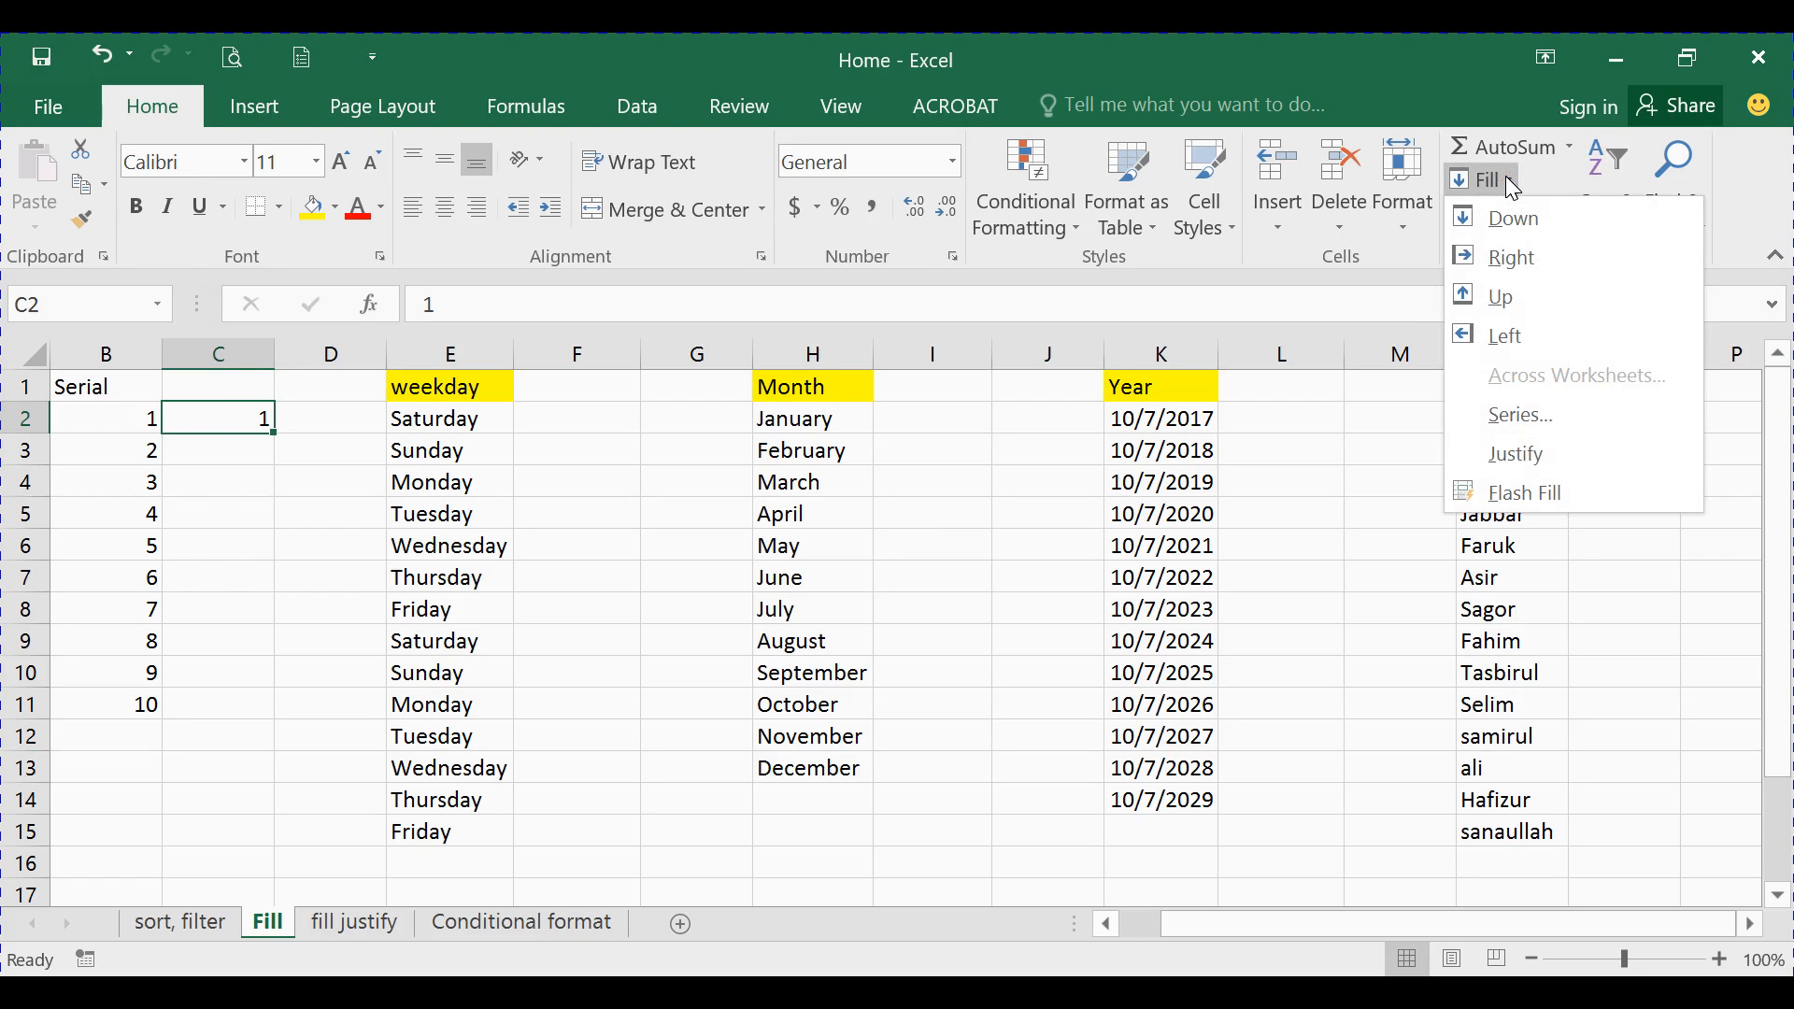
click(1540, 426)
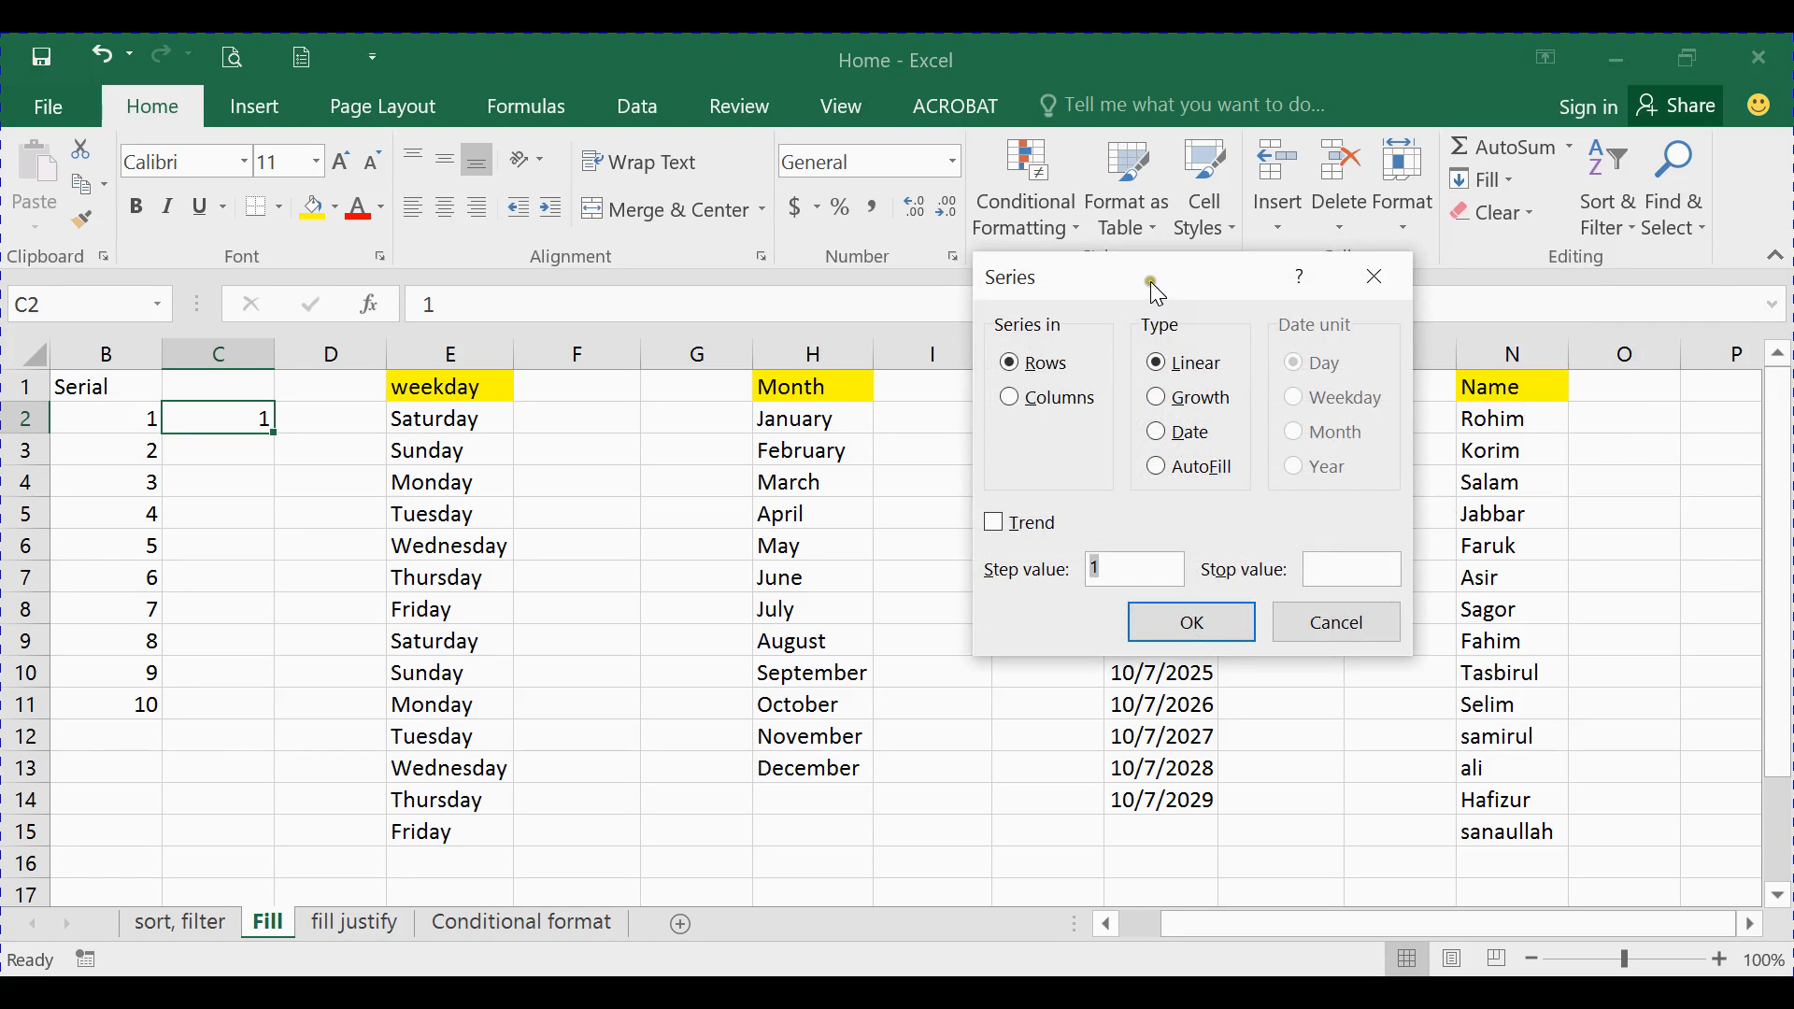
drag(1151, 282, 1036, 282)
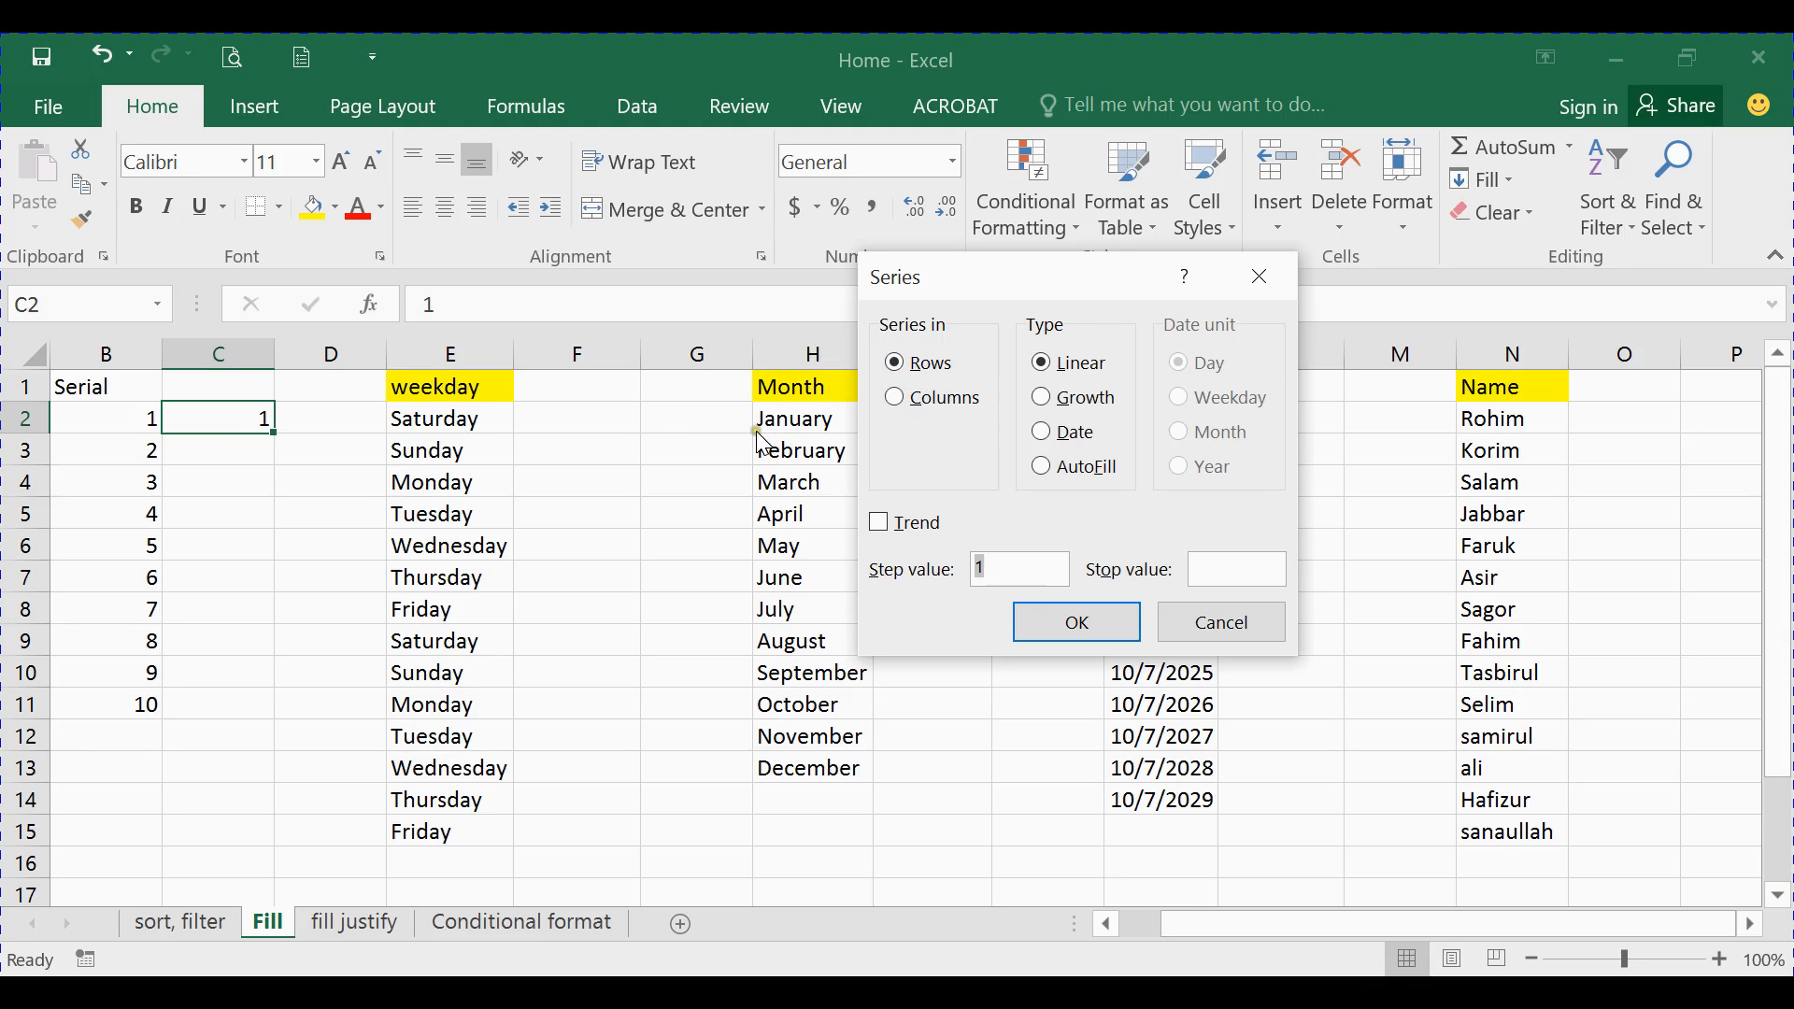
click(902, 400)
click(278, 587)
click(897, 400)
click(1060, 365)
click(1011, 566)
drag(989, 567, 972, 571)
click(1229, 571)
text(10)
click(1101, 617)
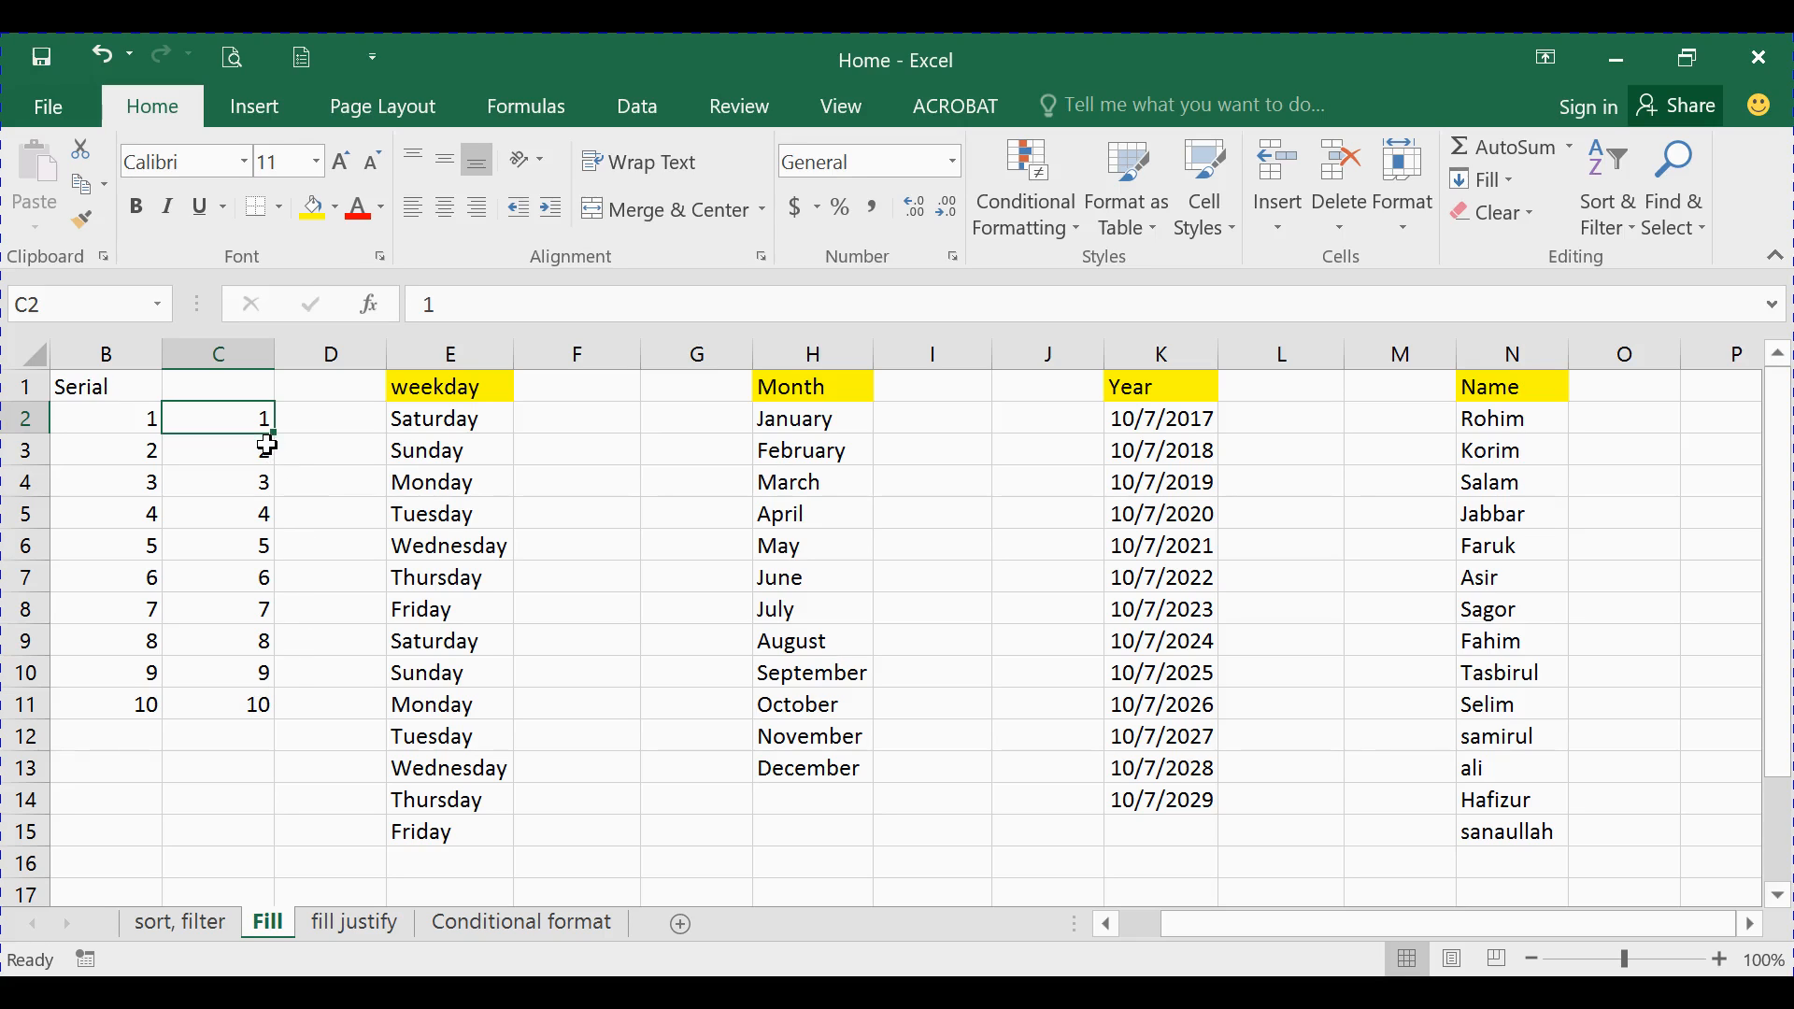
Examine the Date type's unit options and the AutoFill type in the Series dialog, closing it without applying anything
click(1505, 174)
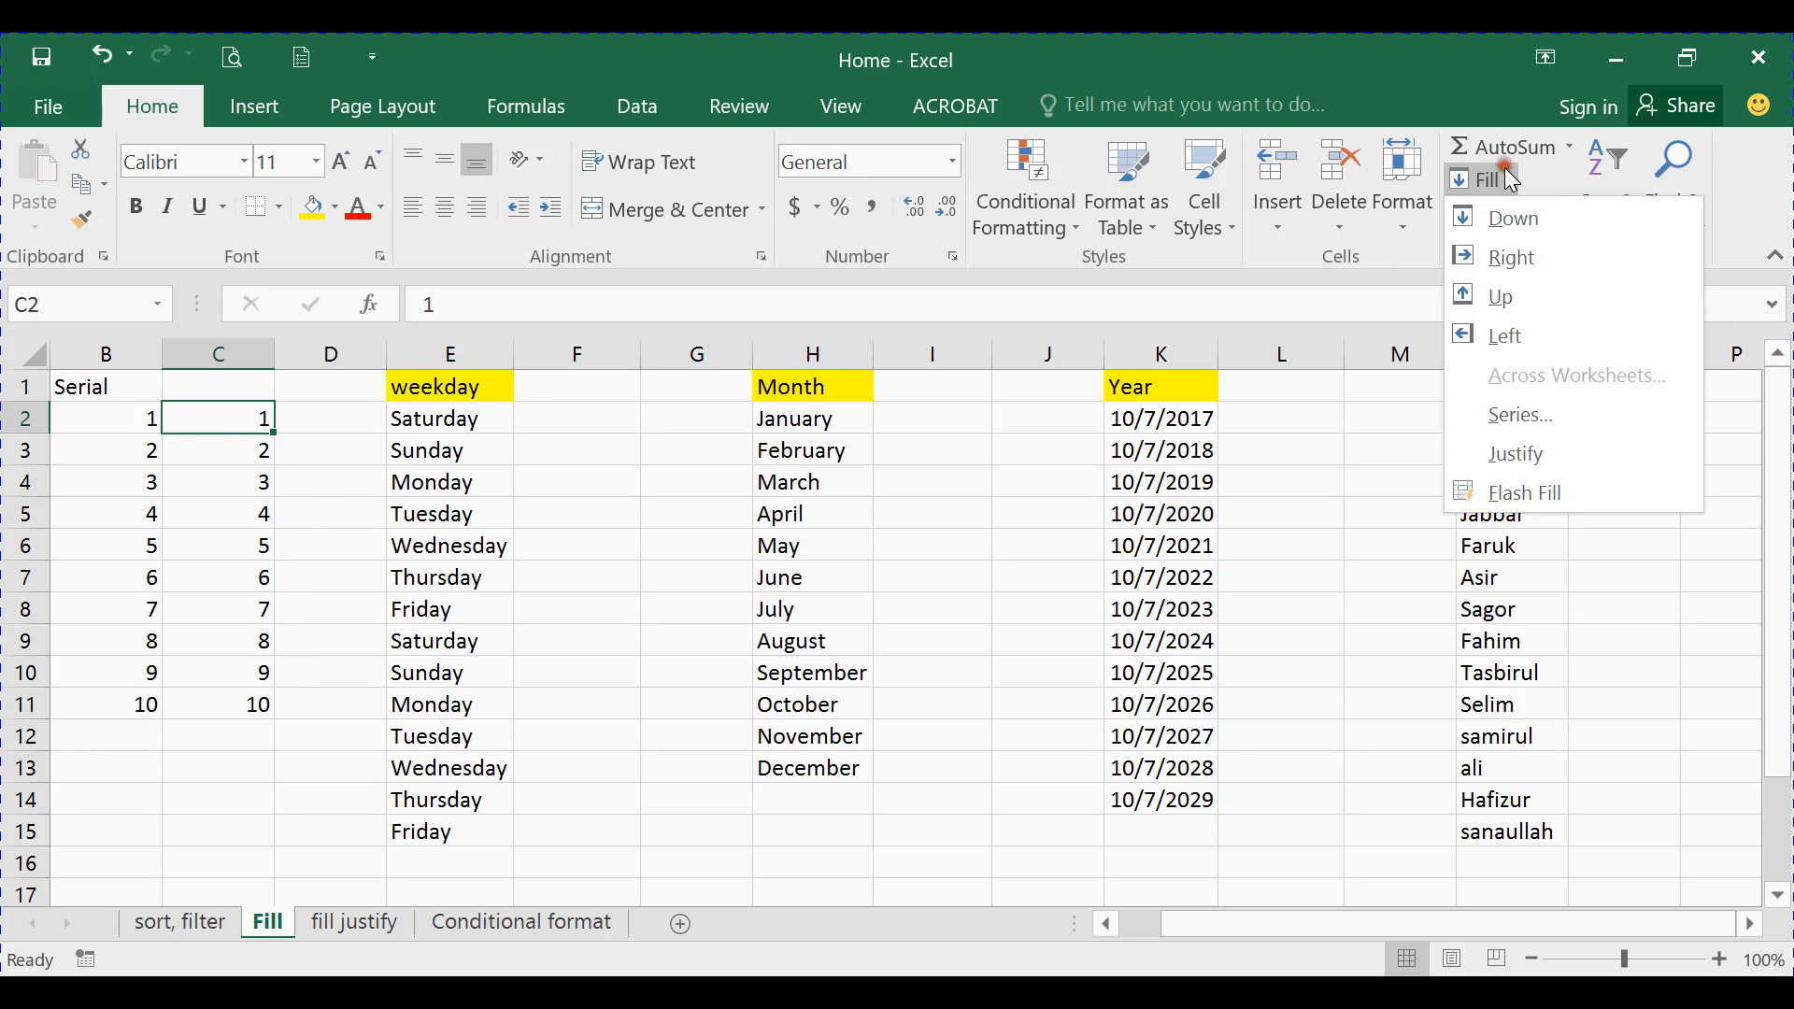
click(1542, 418)
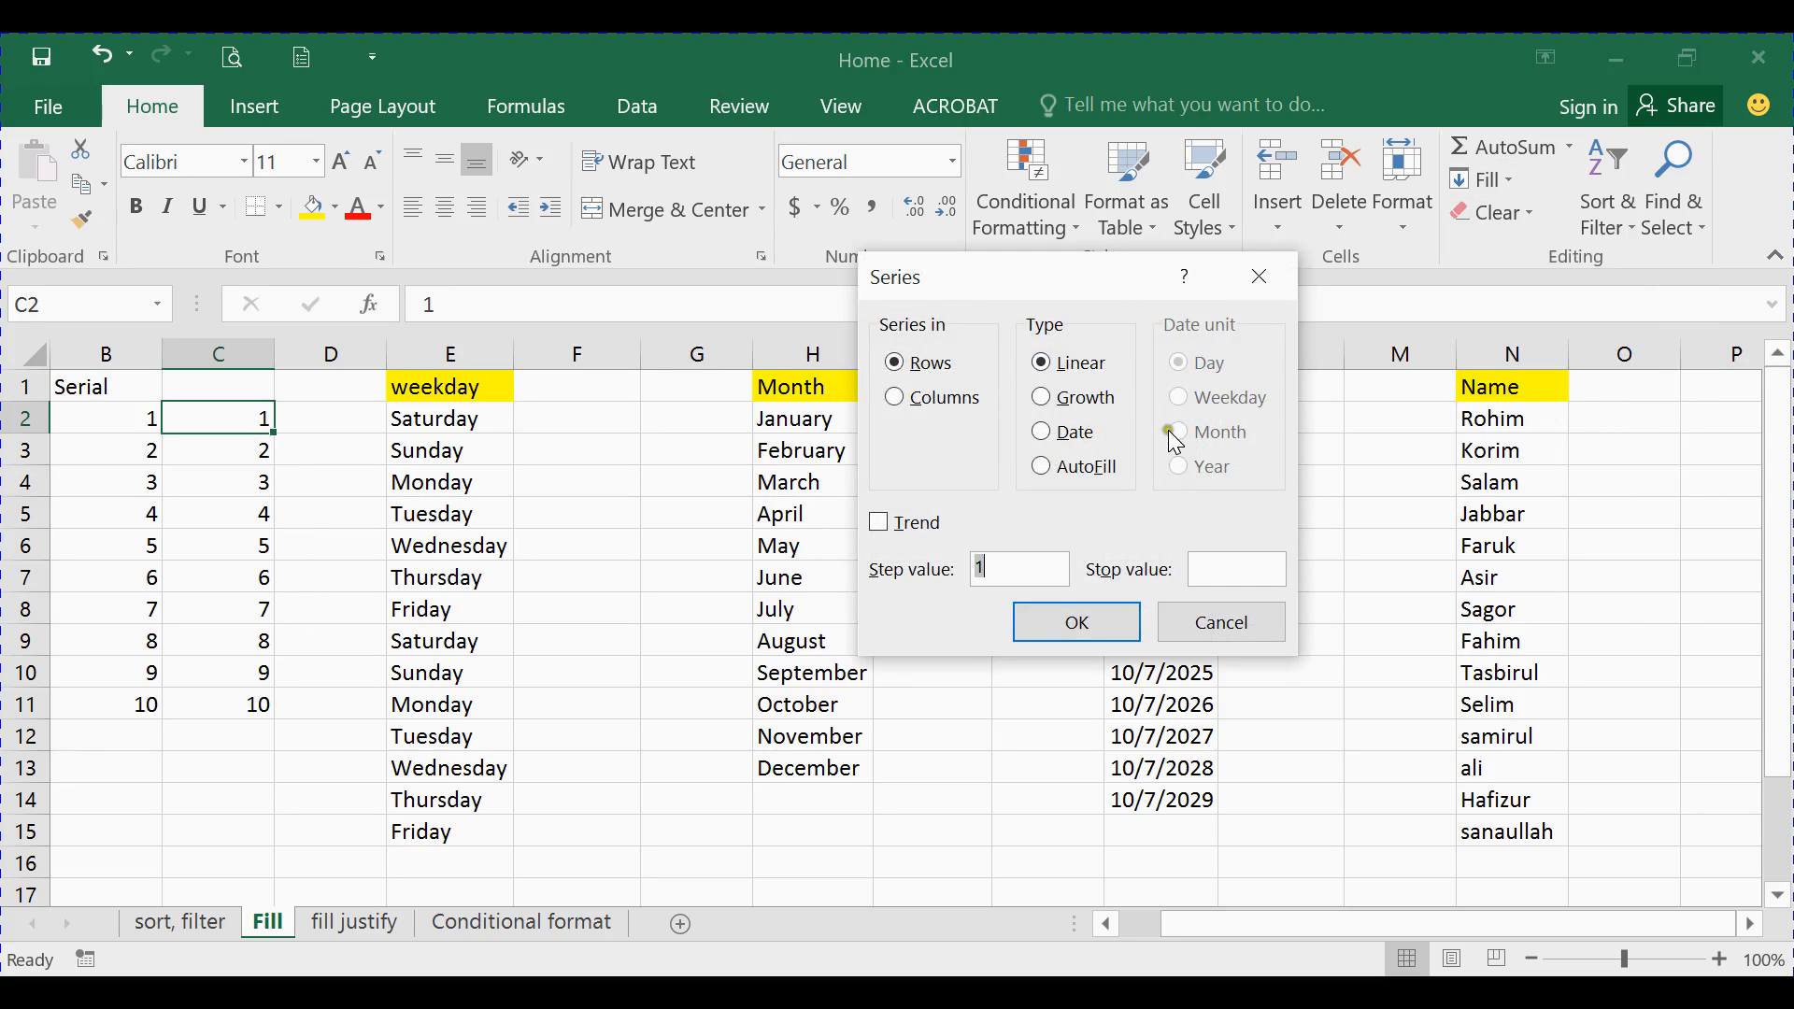
click(1059, 429)
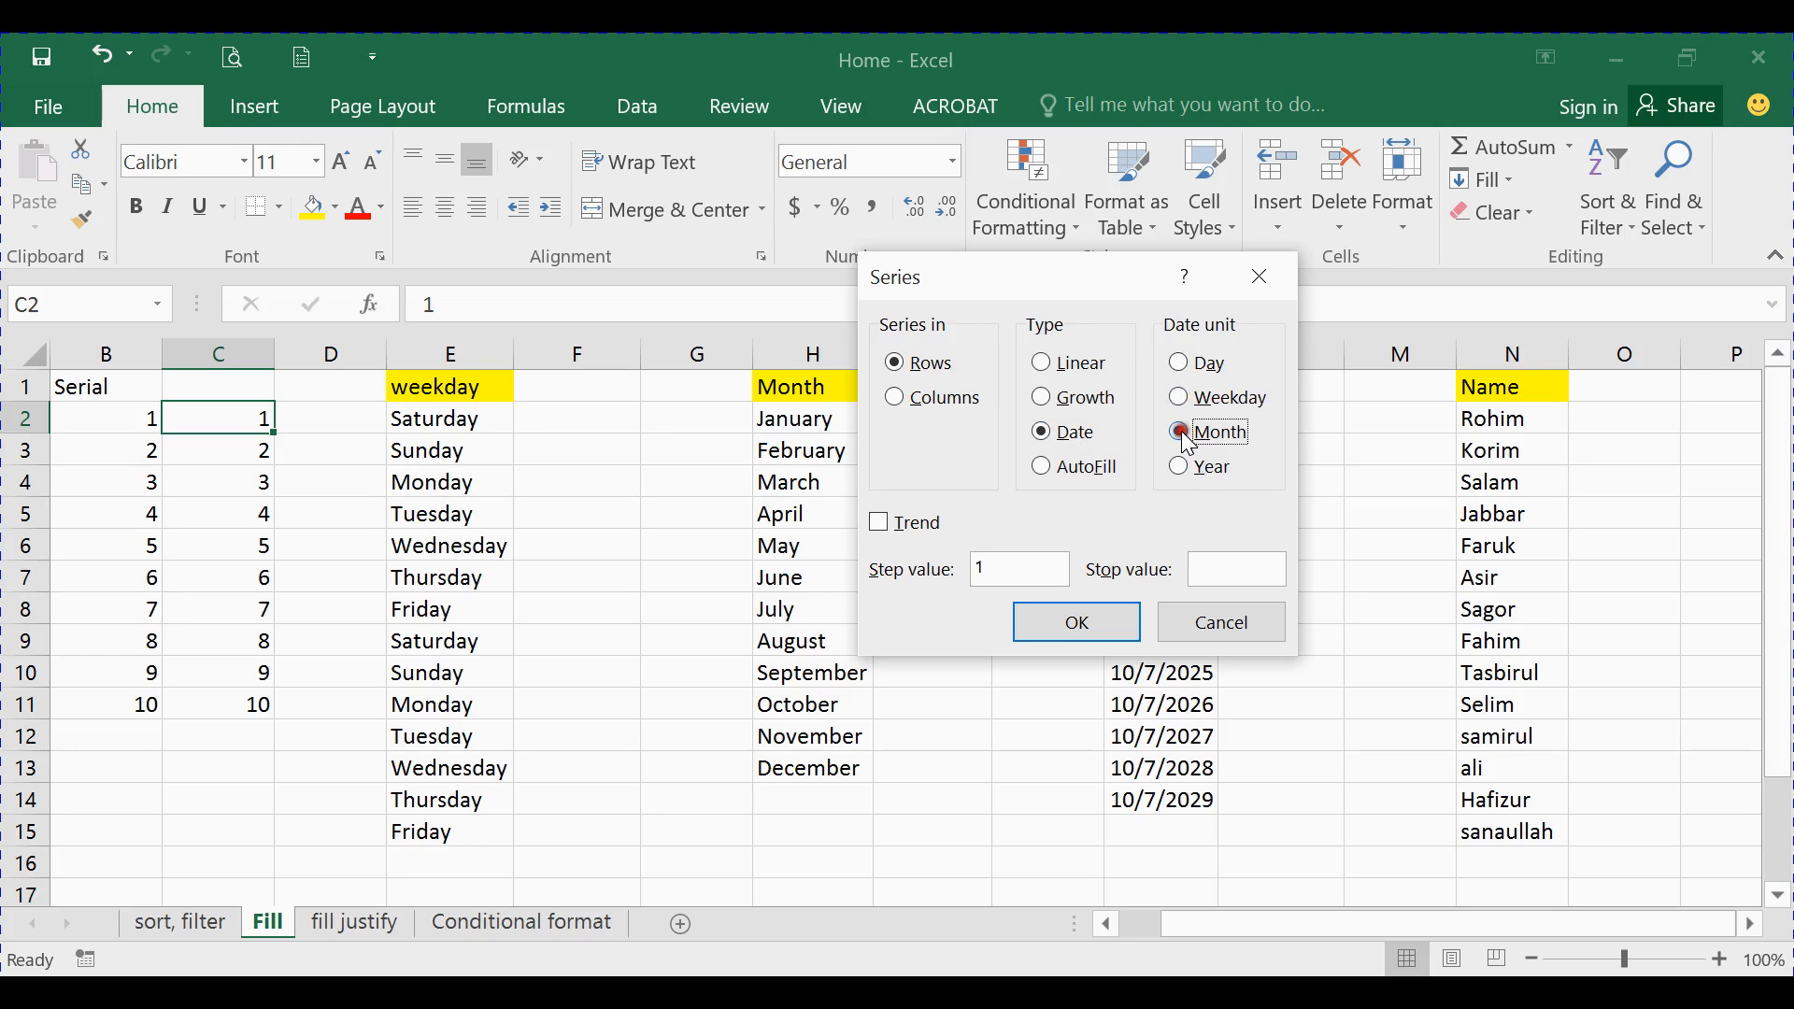
click(1179, 465)
click(1179, 363)
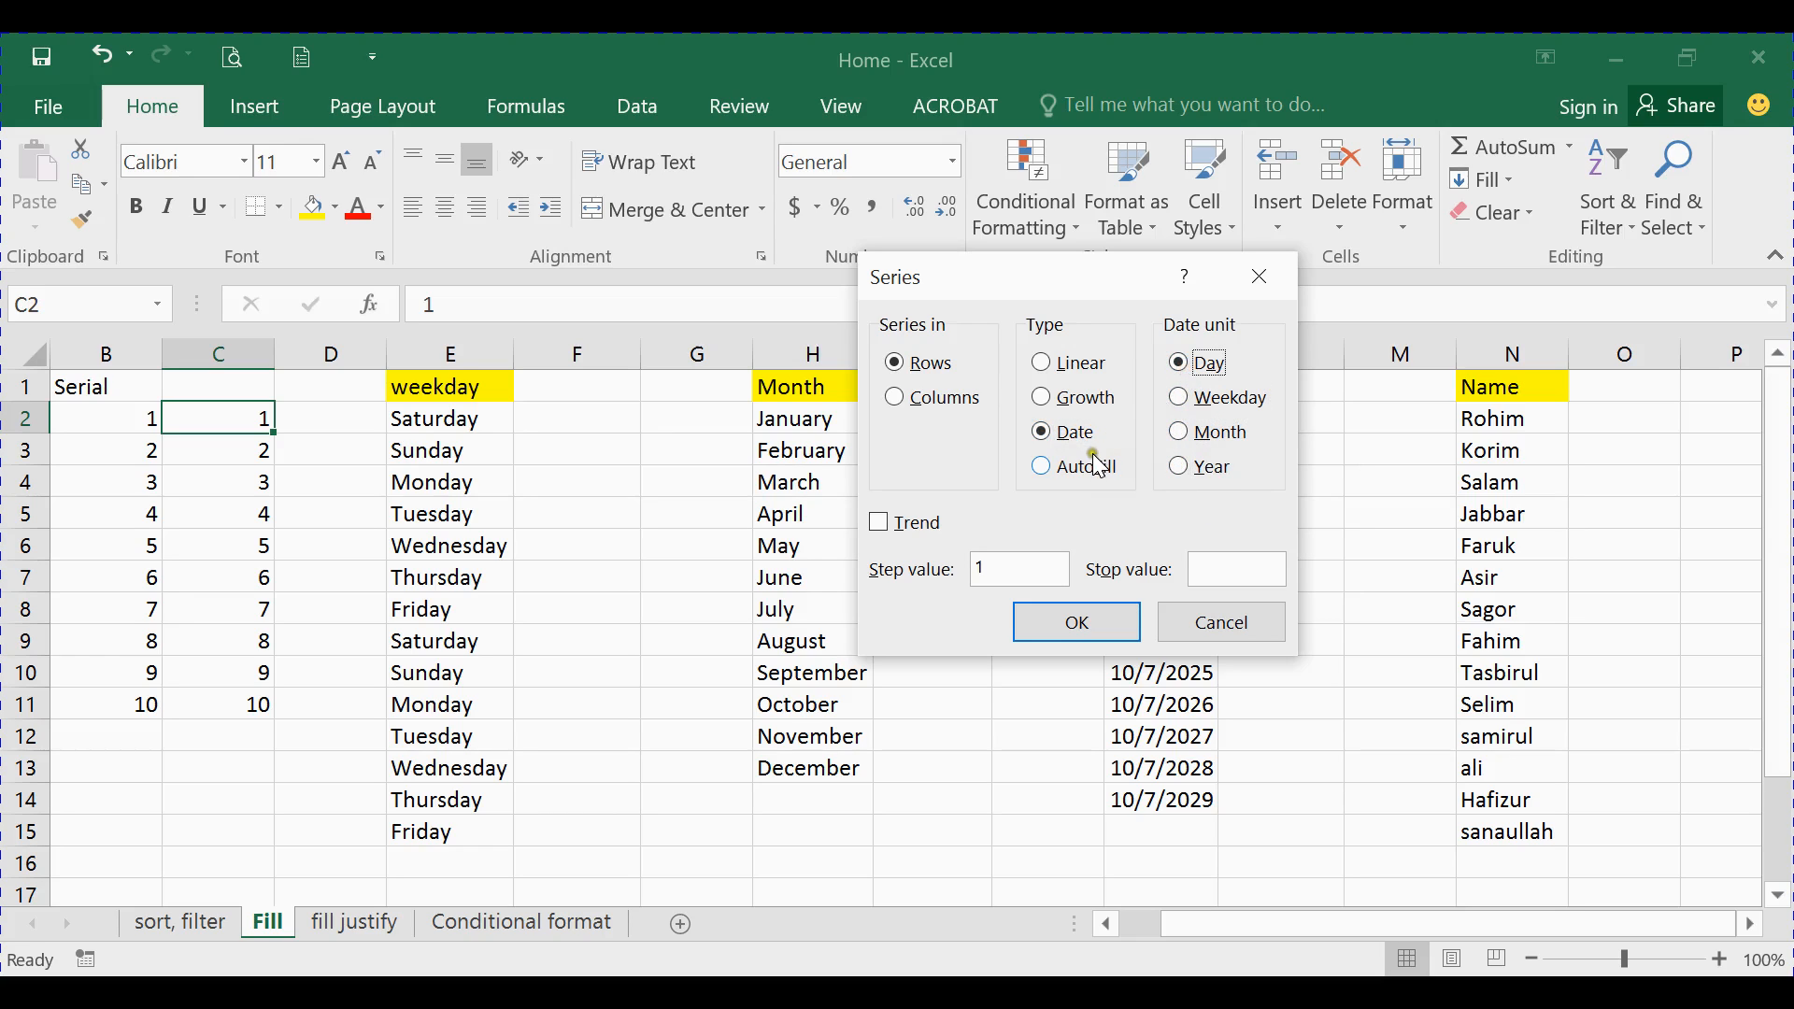
click(1063, 470)
click(1270, 278)
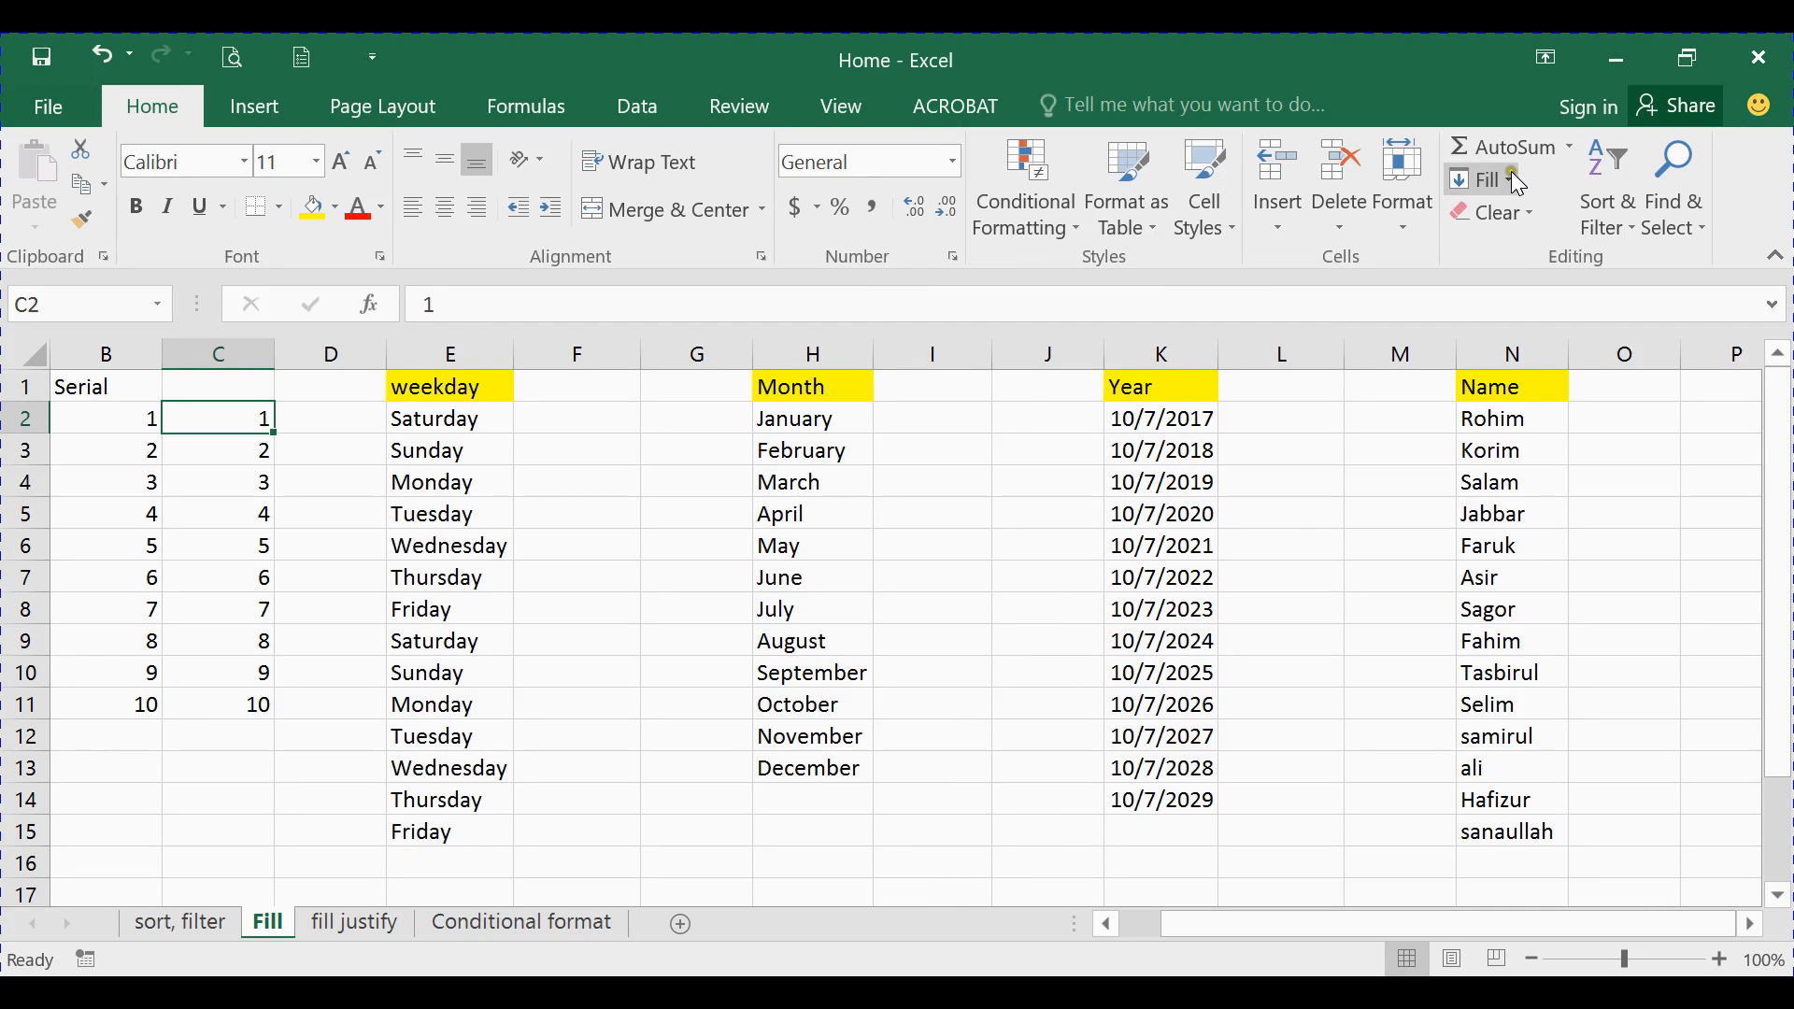
Undo the series fill in column C
click(310, 454)
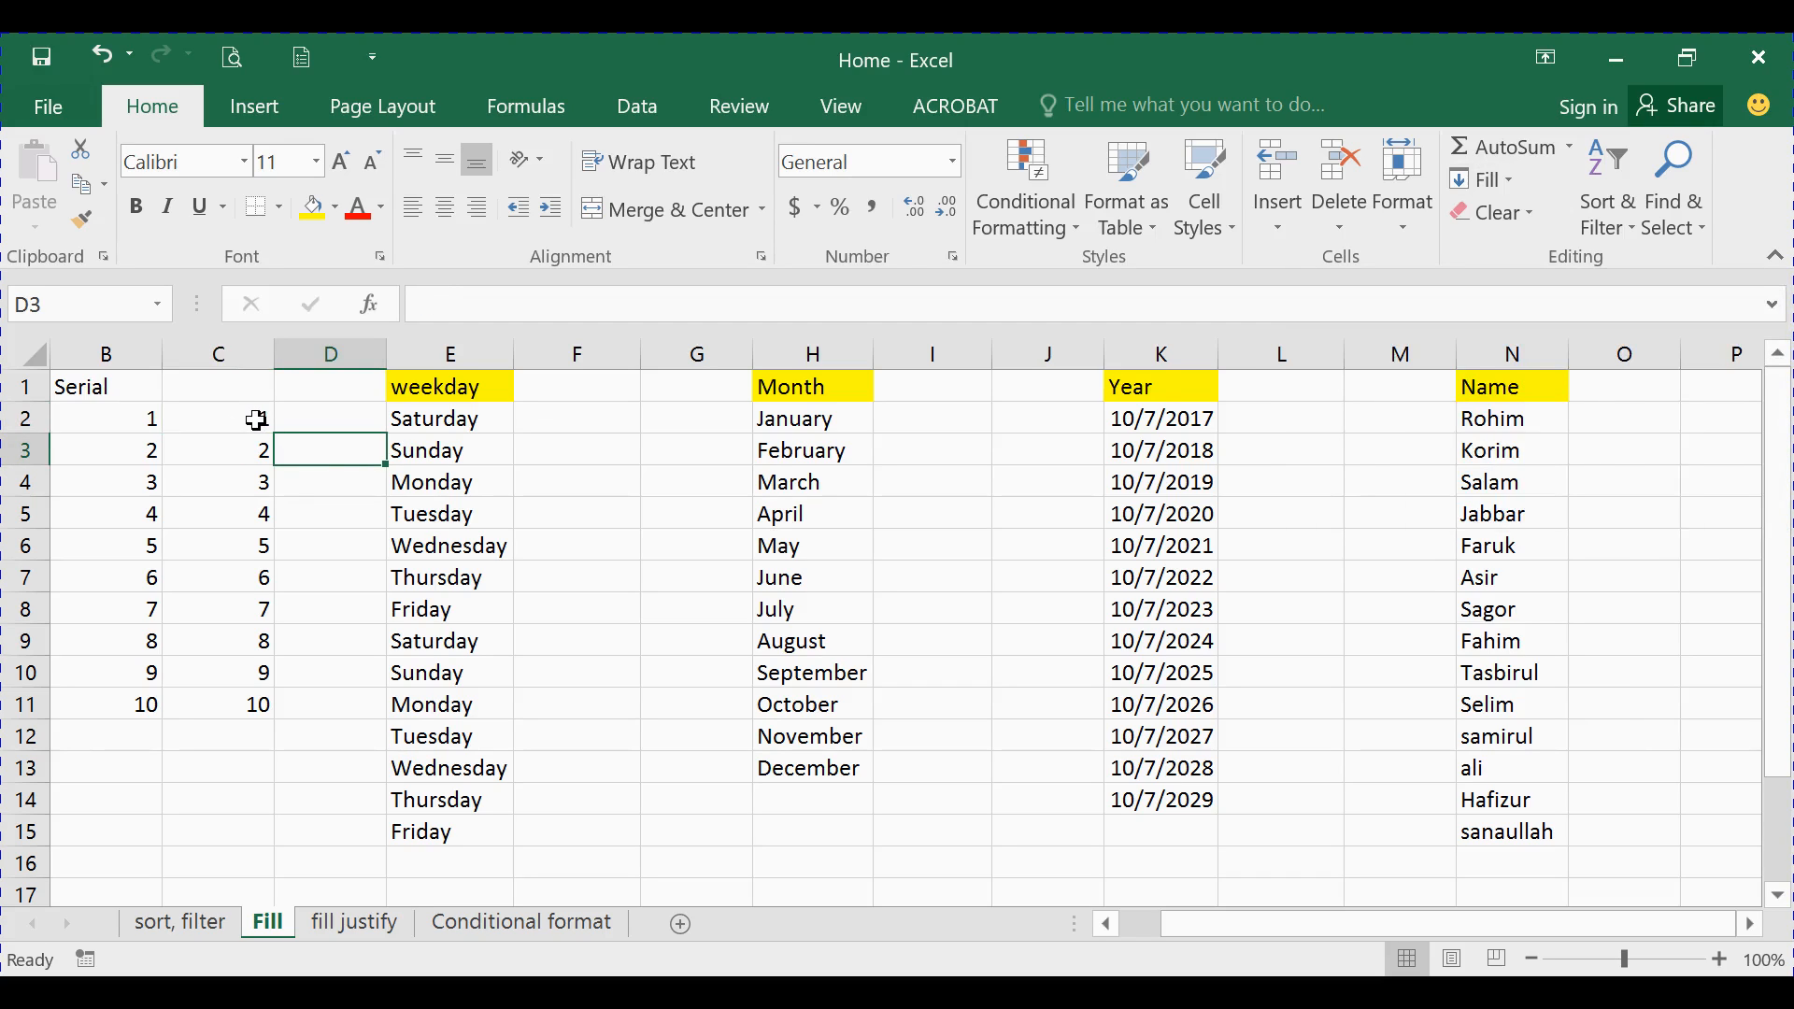
key(ctrl+z)
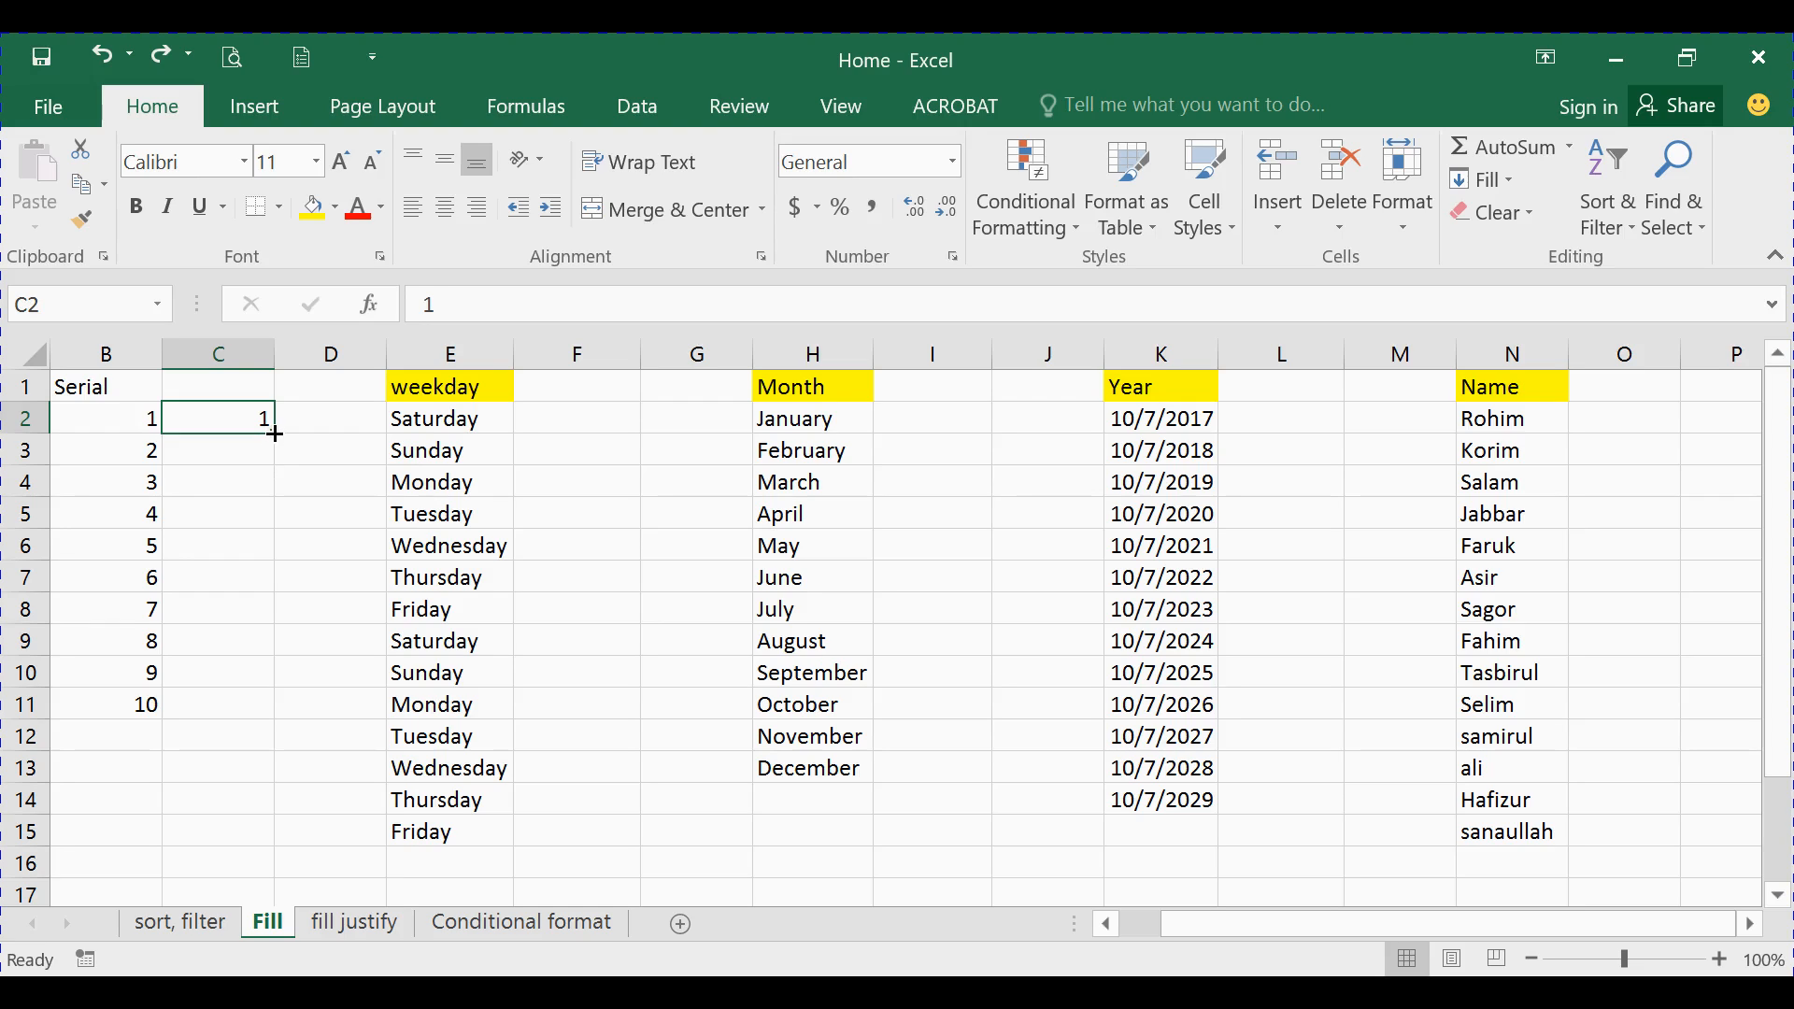
Autofill C2 down to C11 and set the fill option to Fill Series
drag(274, 433, 261, 714)
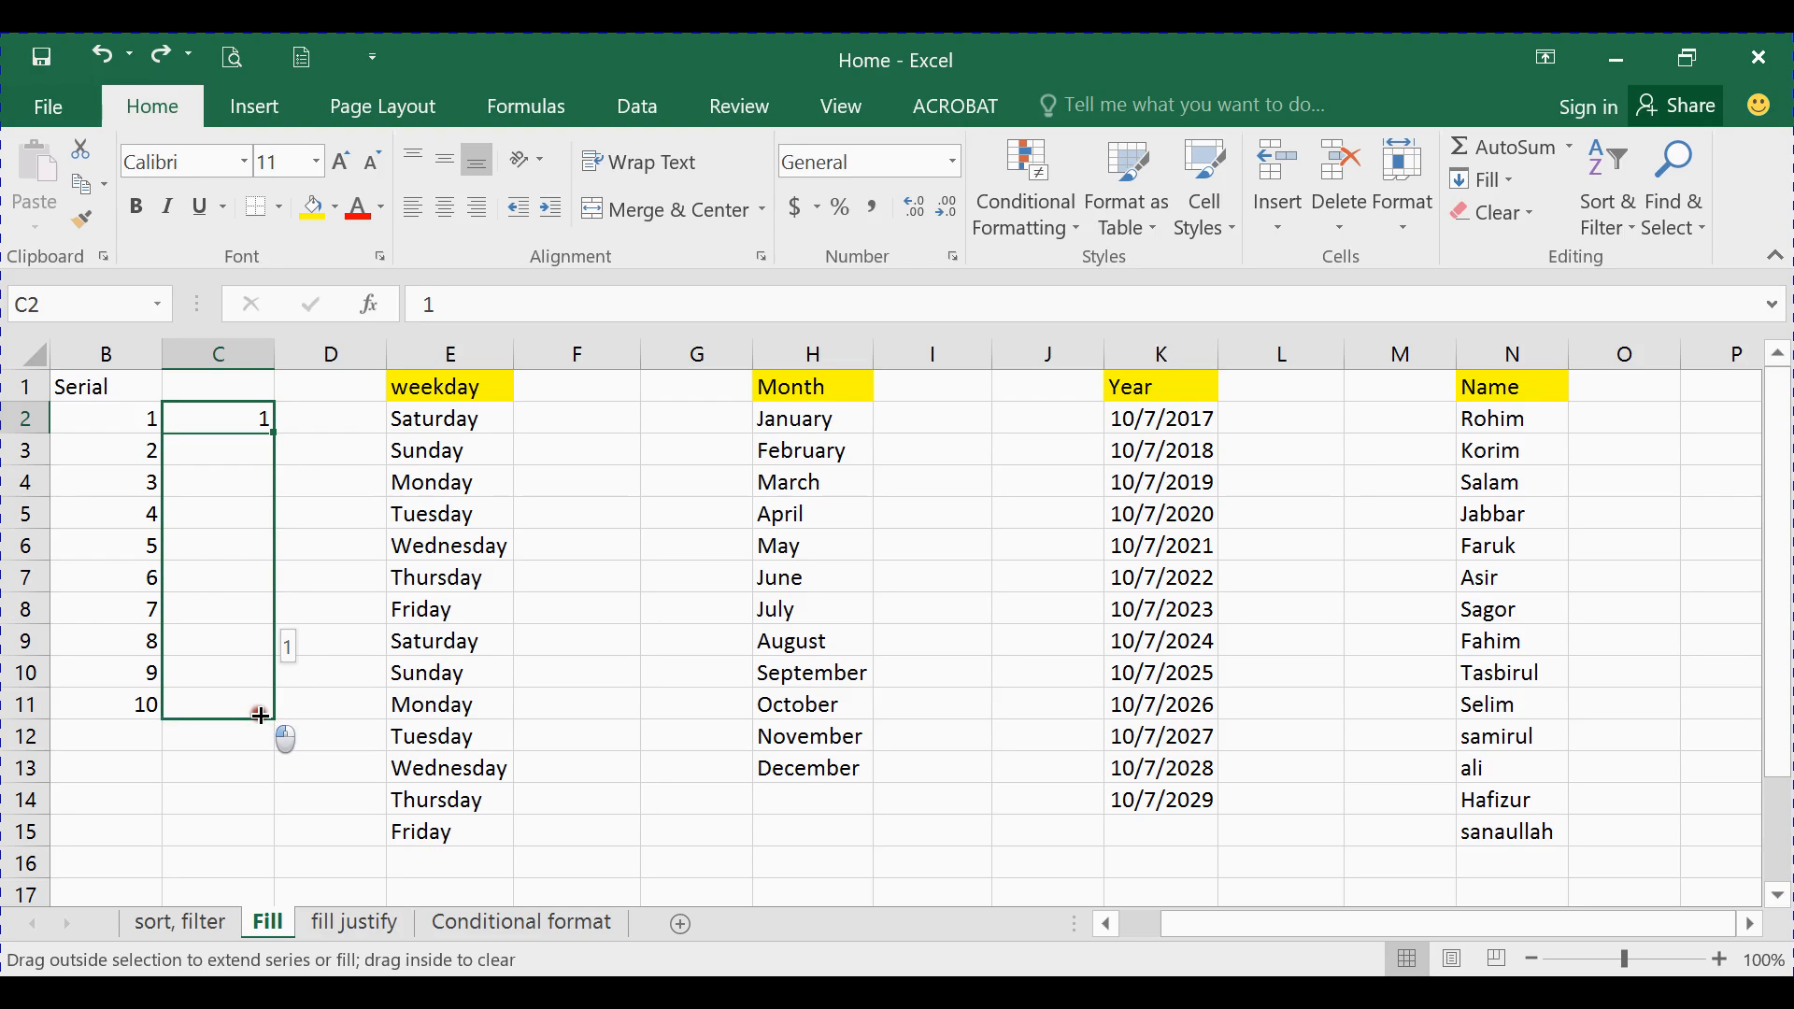
drag(261, 715, 262, 715)
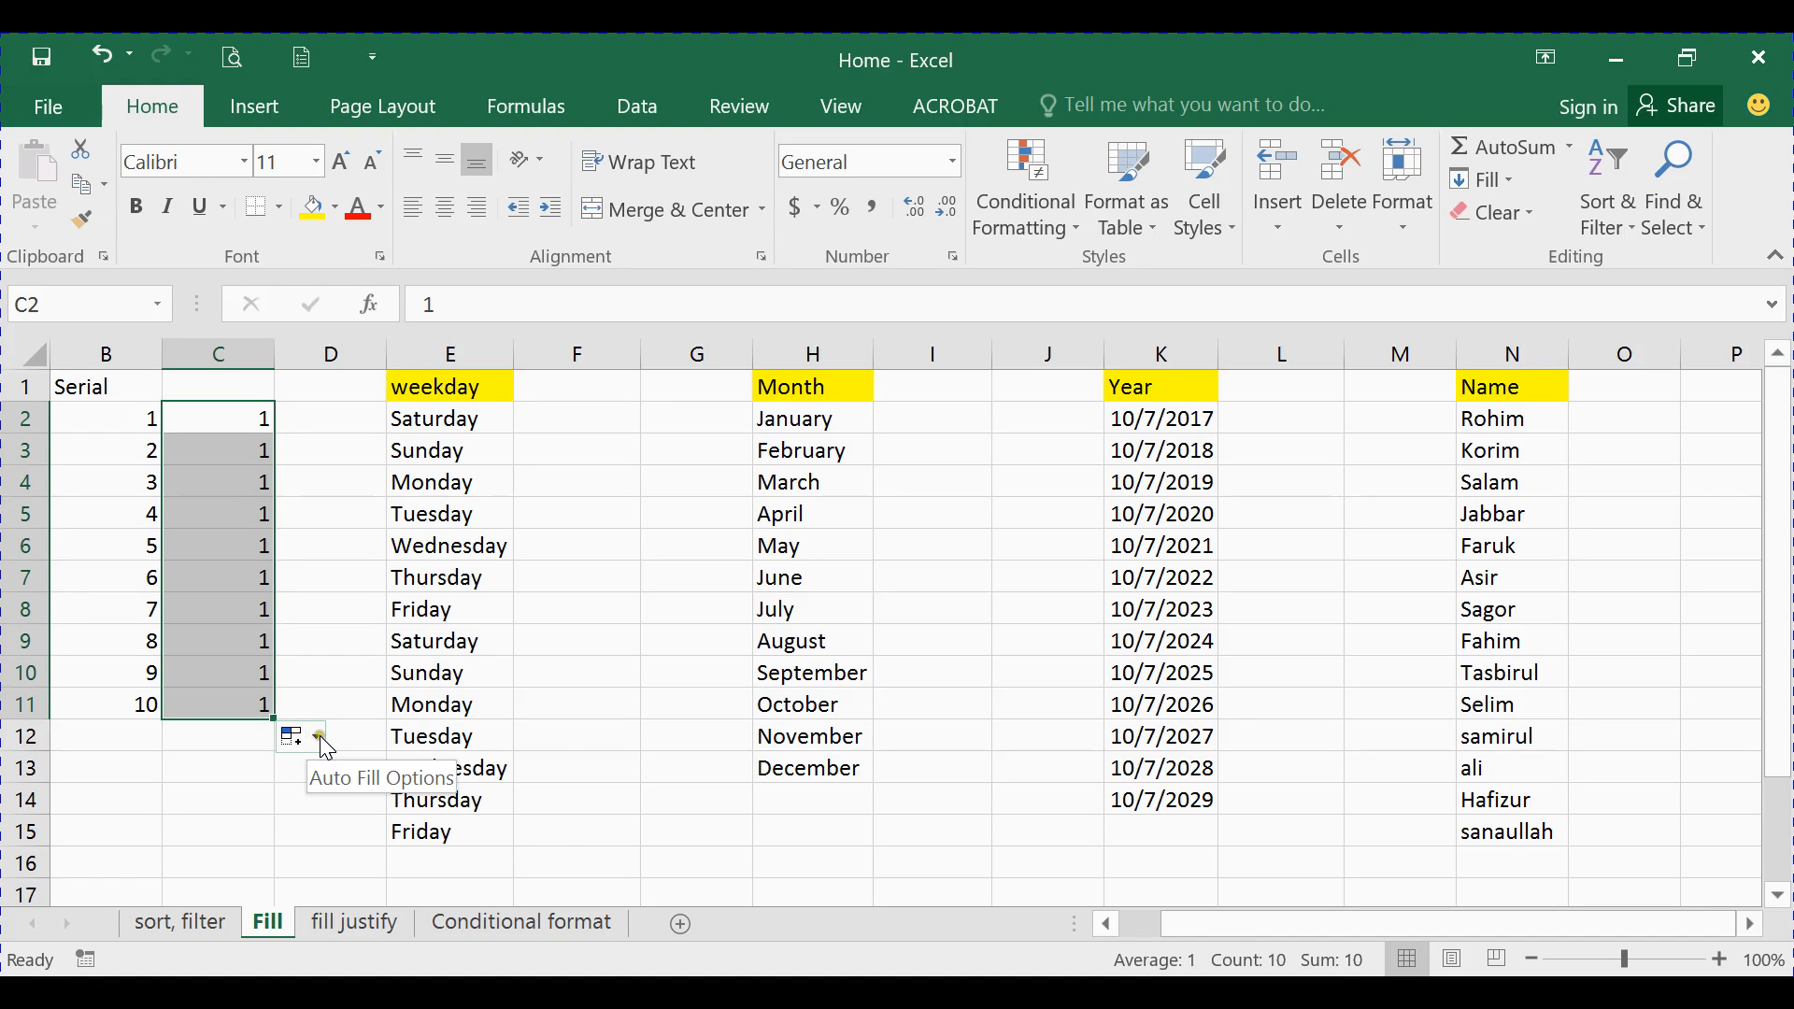
click(320, 736)
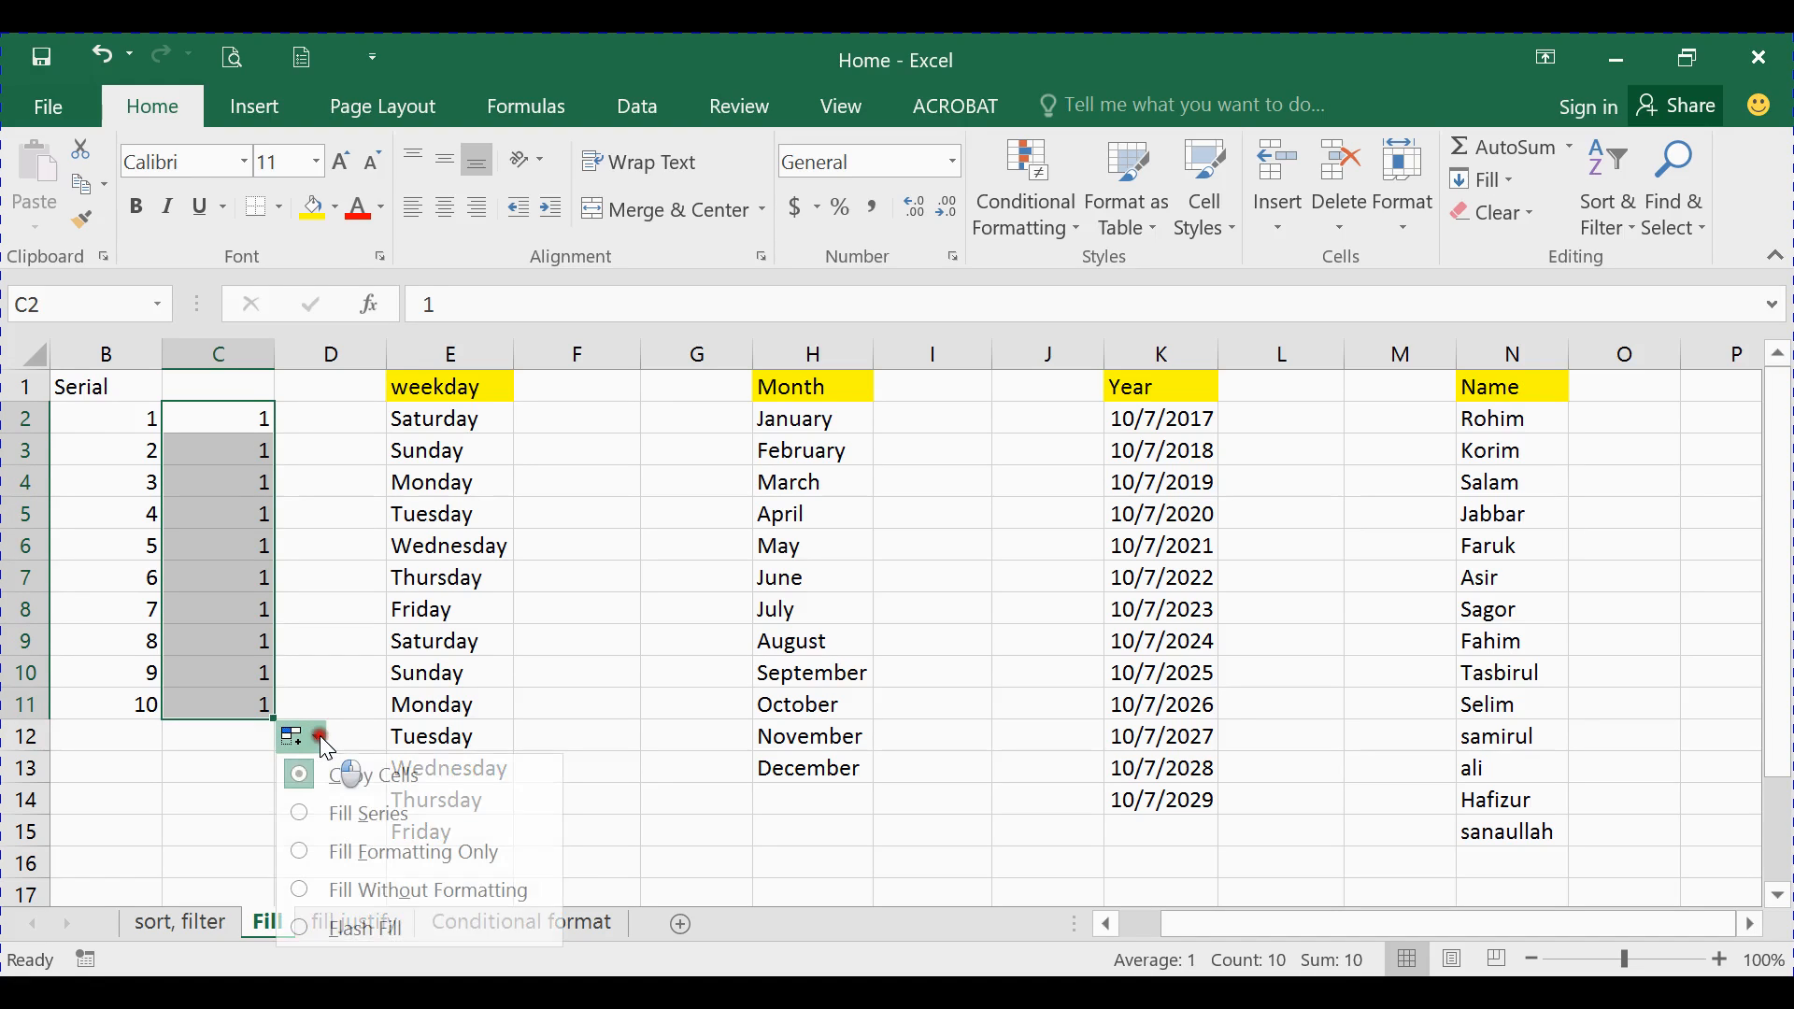
click(378, 818)
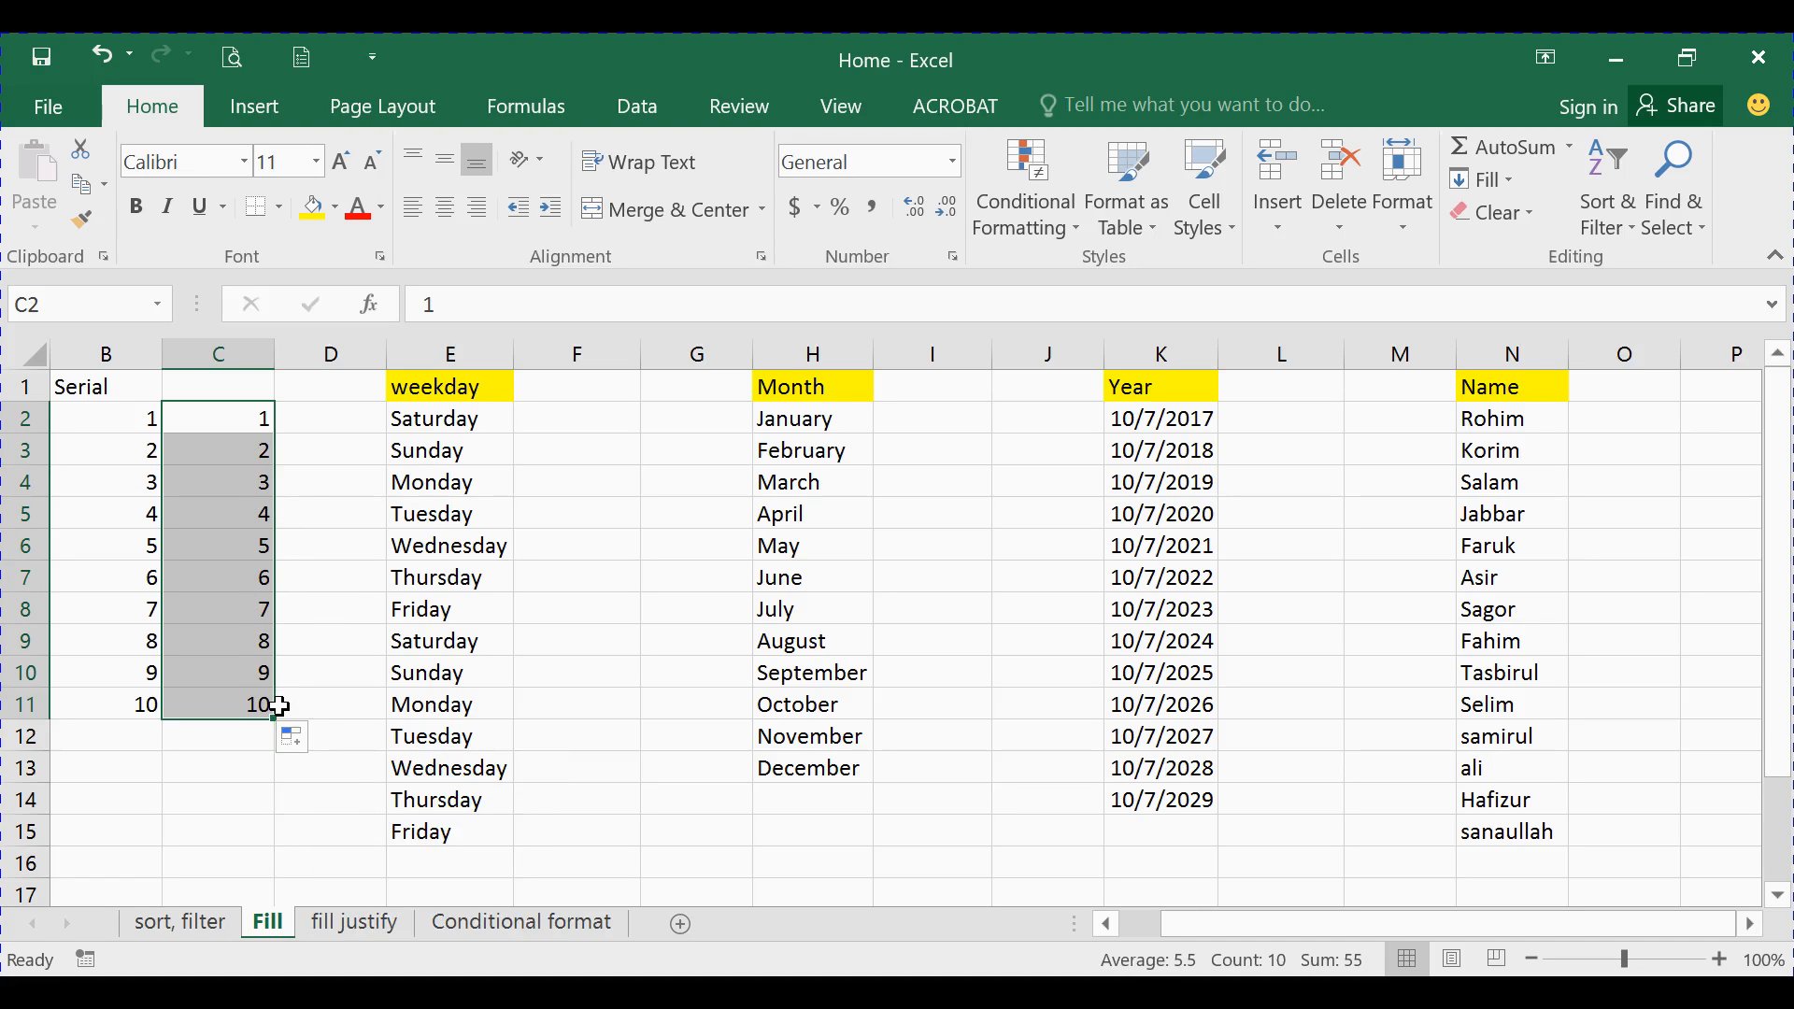
Try the Fill Formatting Only and Fill Without Formatting options on C2:C11 before returning to Fill Series
click(316, 738)
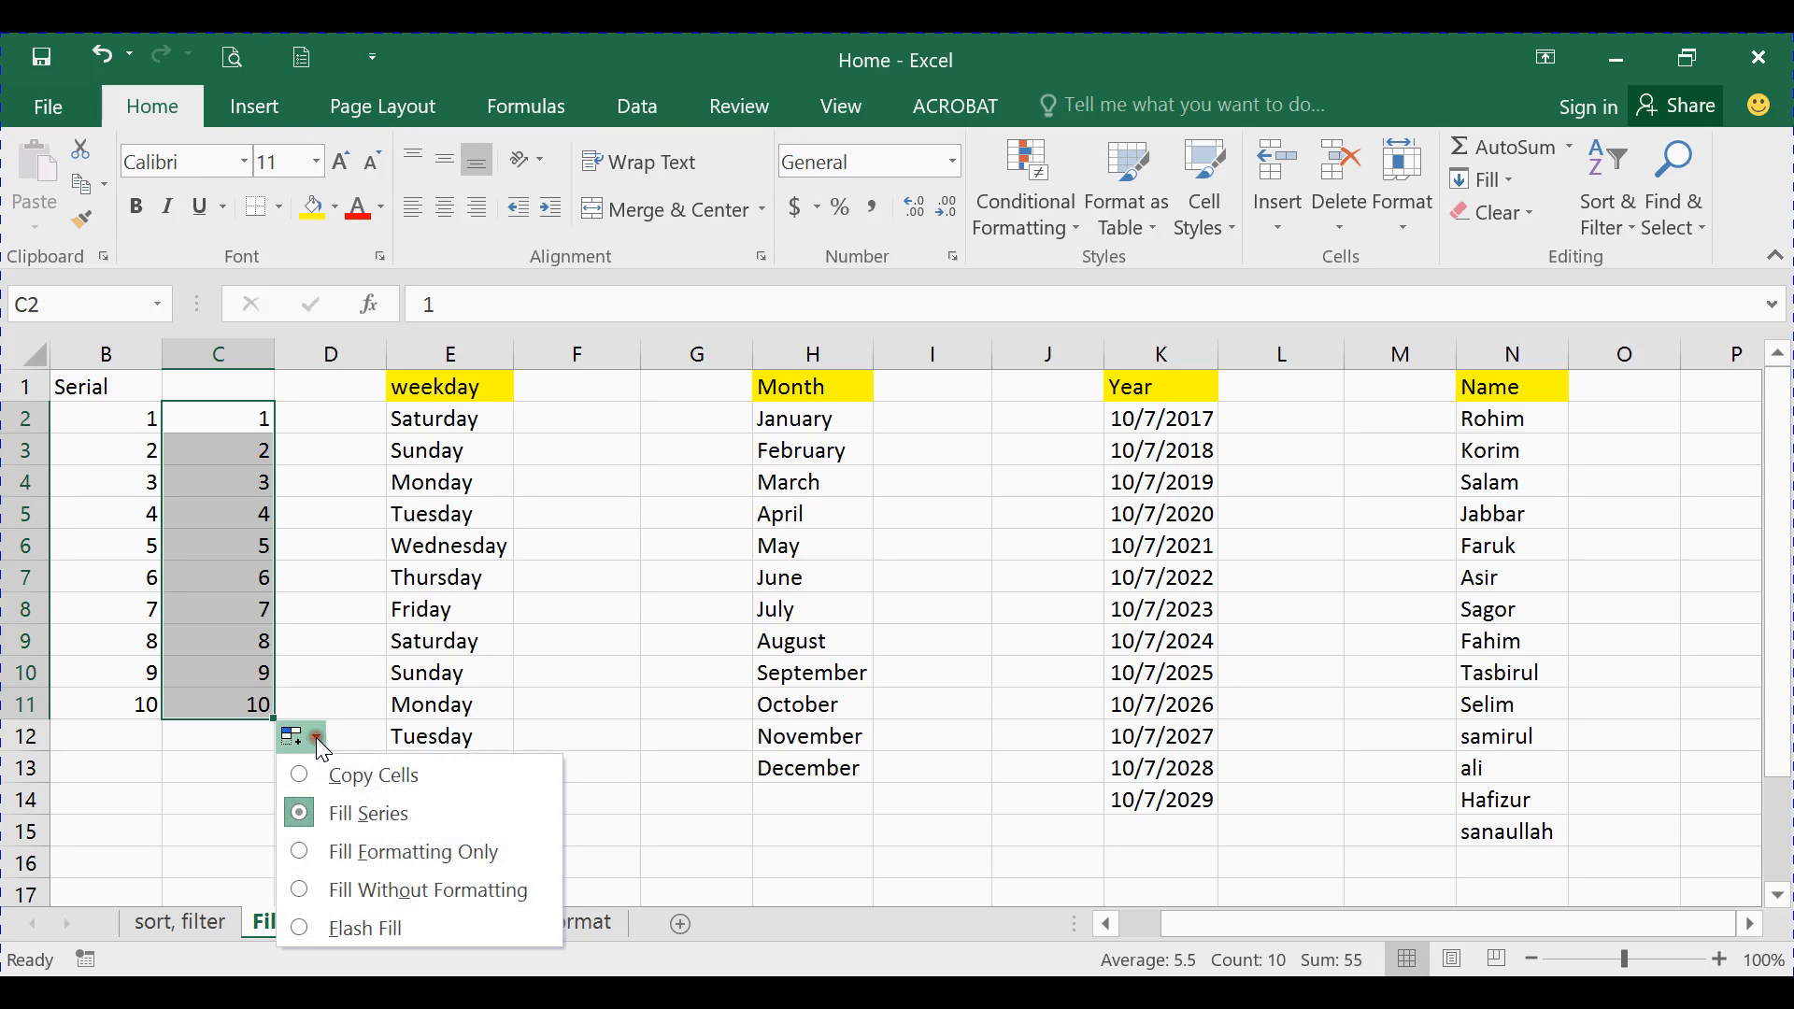
click(400, 852)
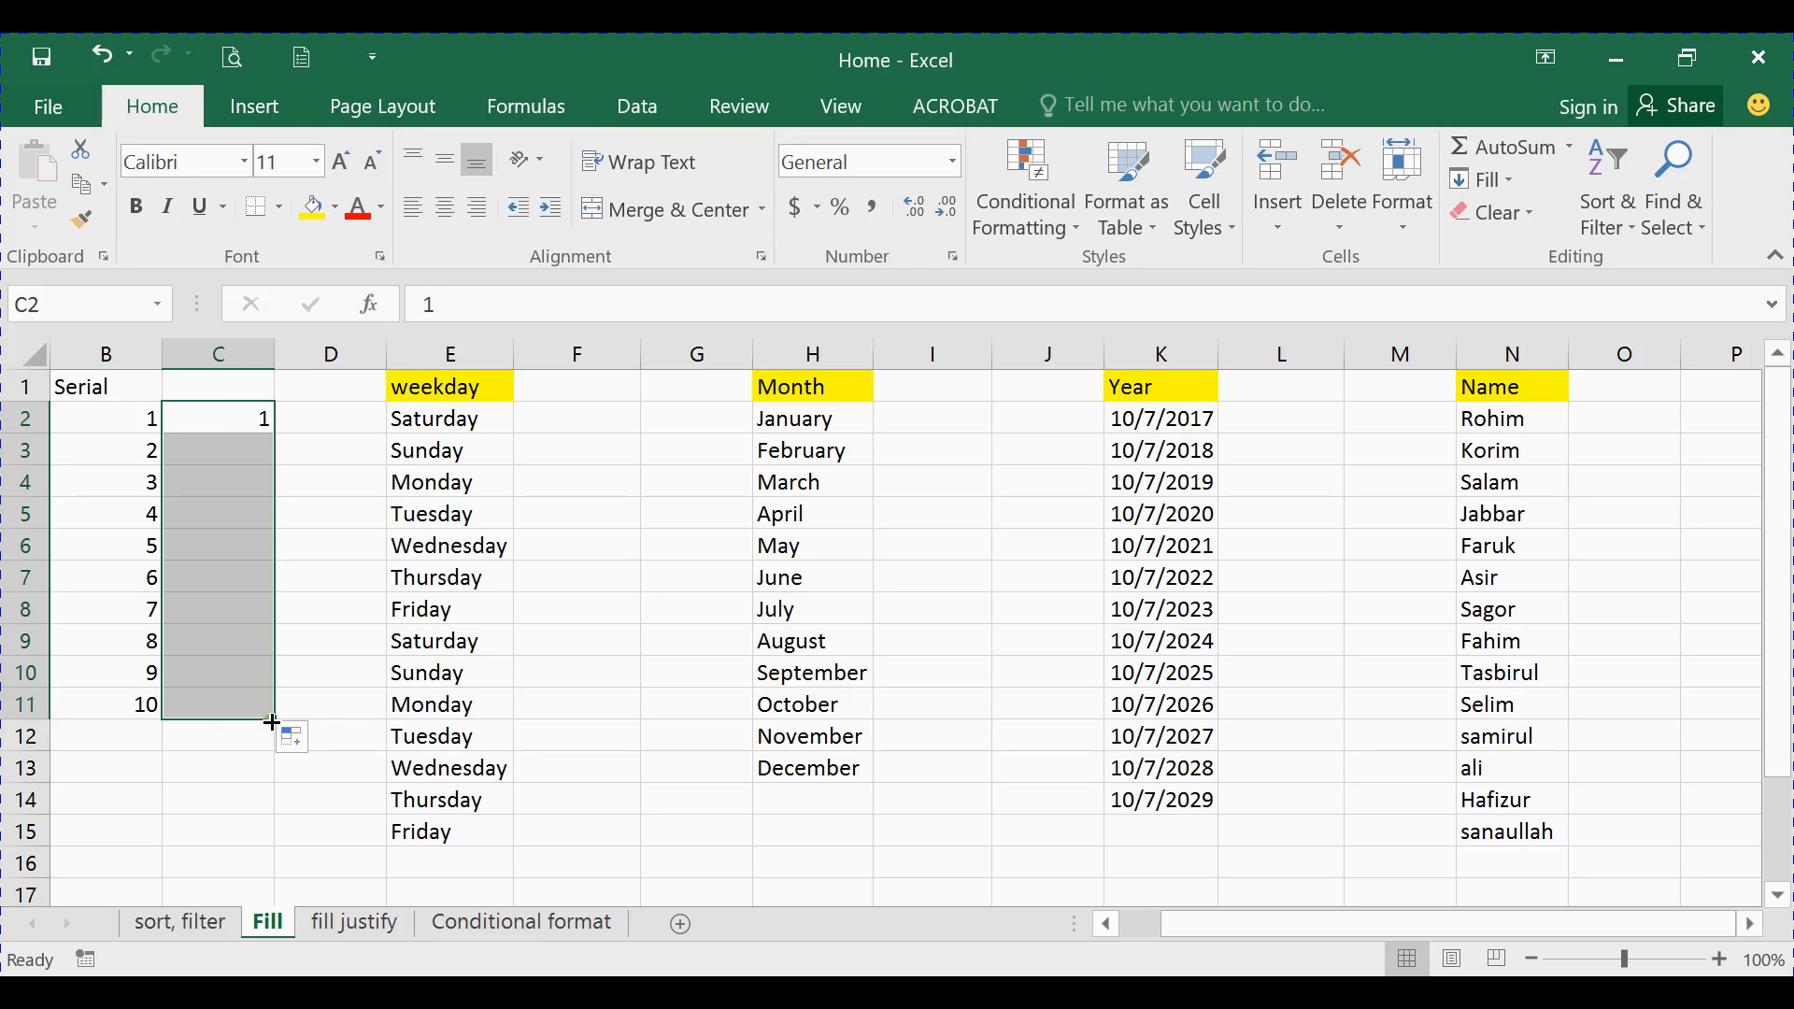
click(305, 737)
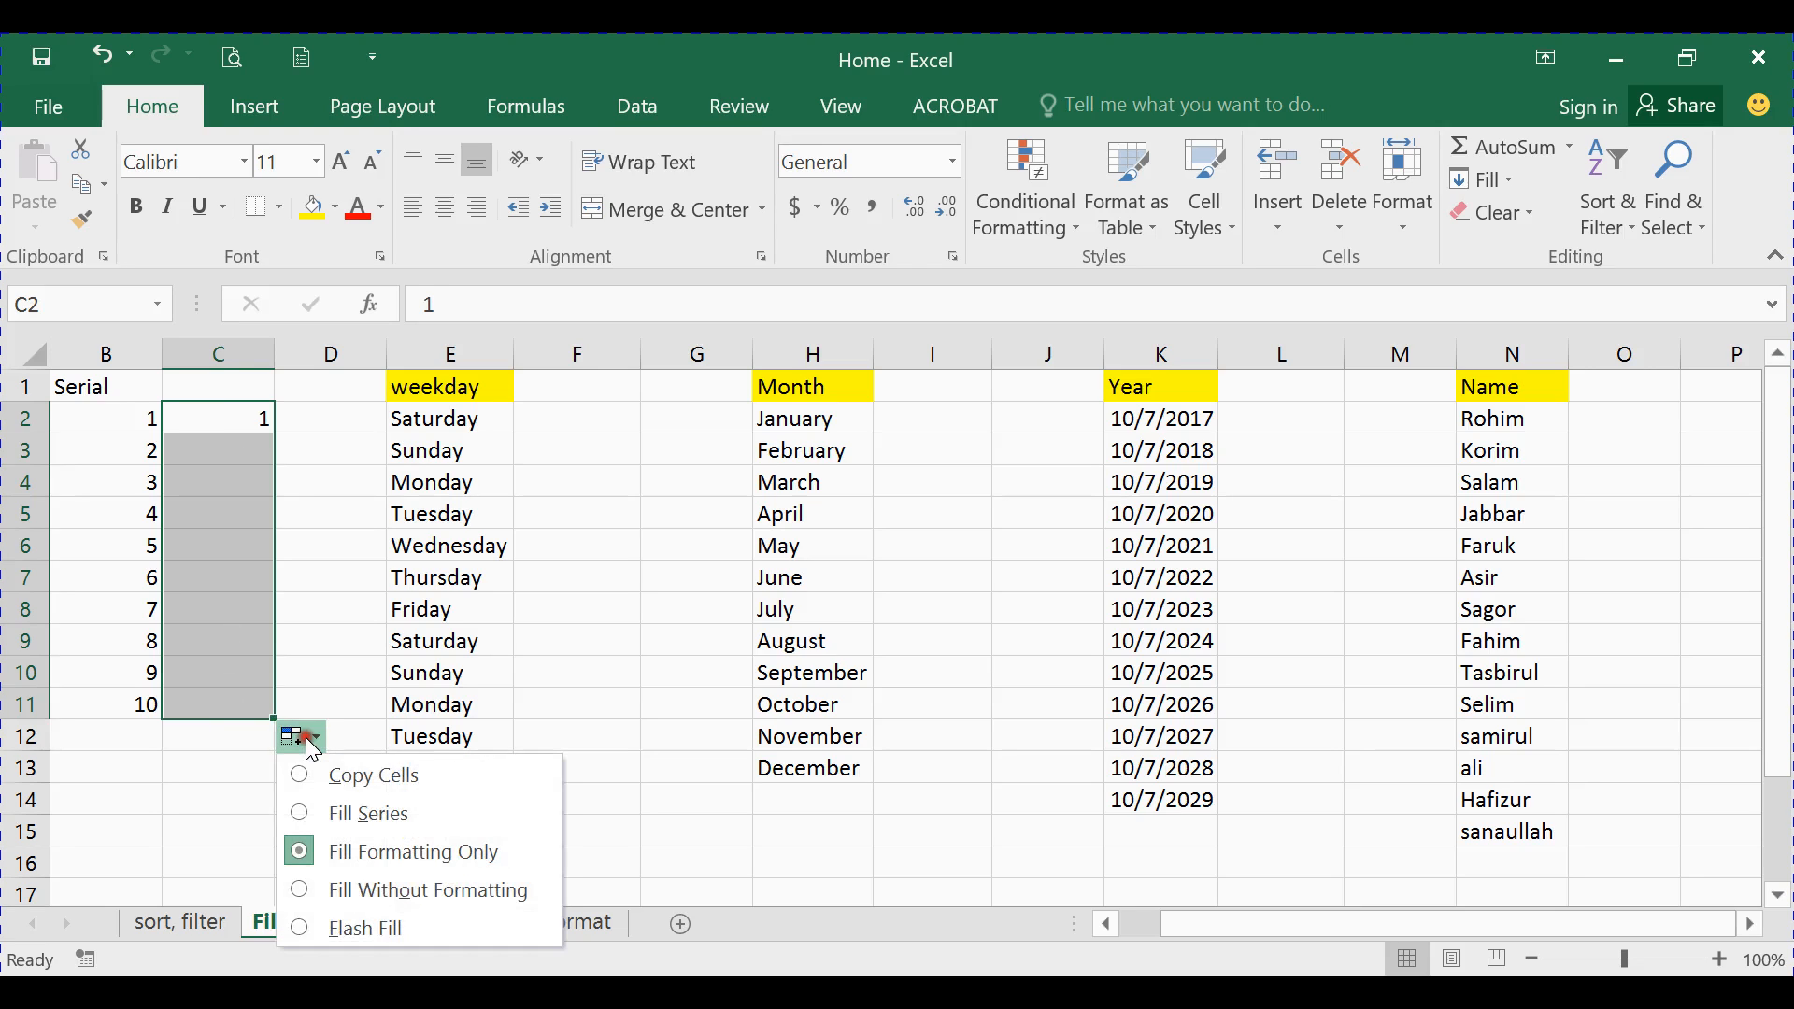
click(391, 887)
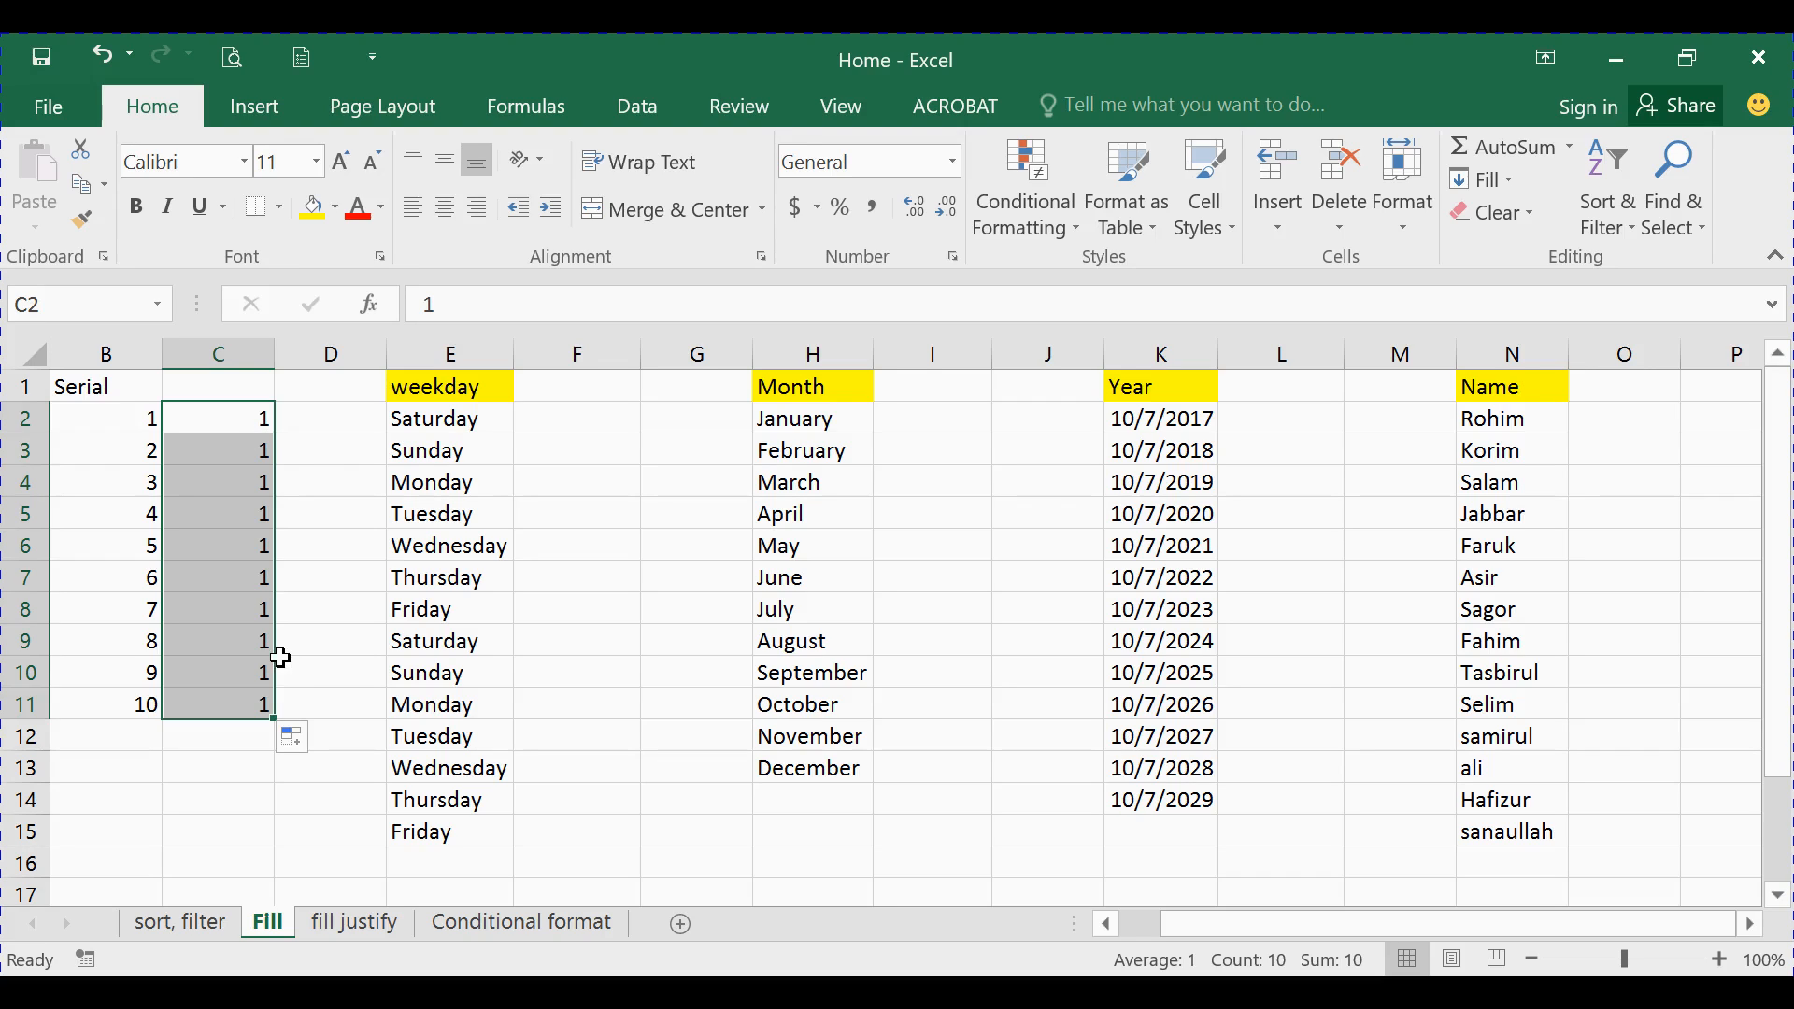
click(315, 737)
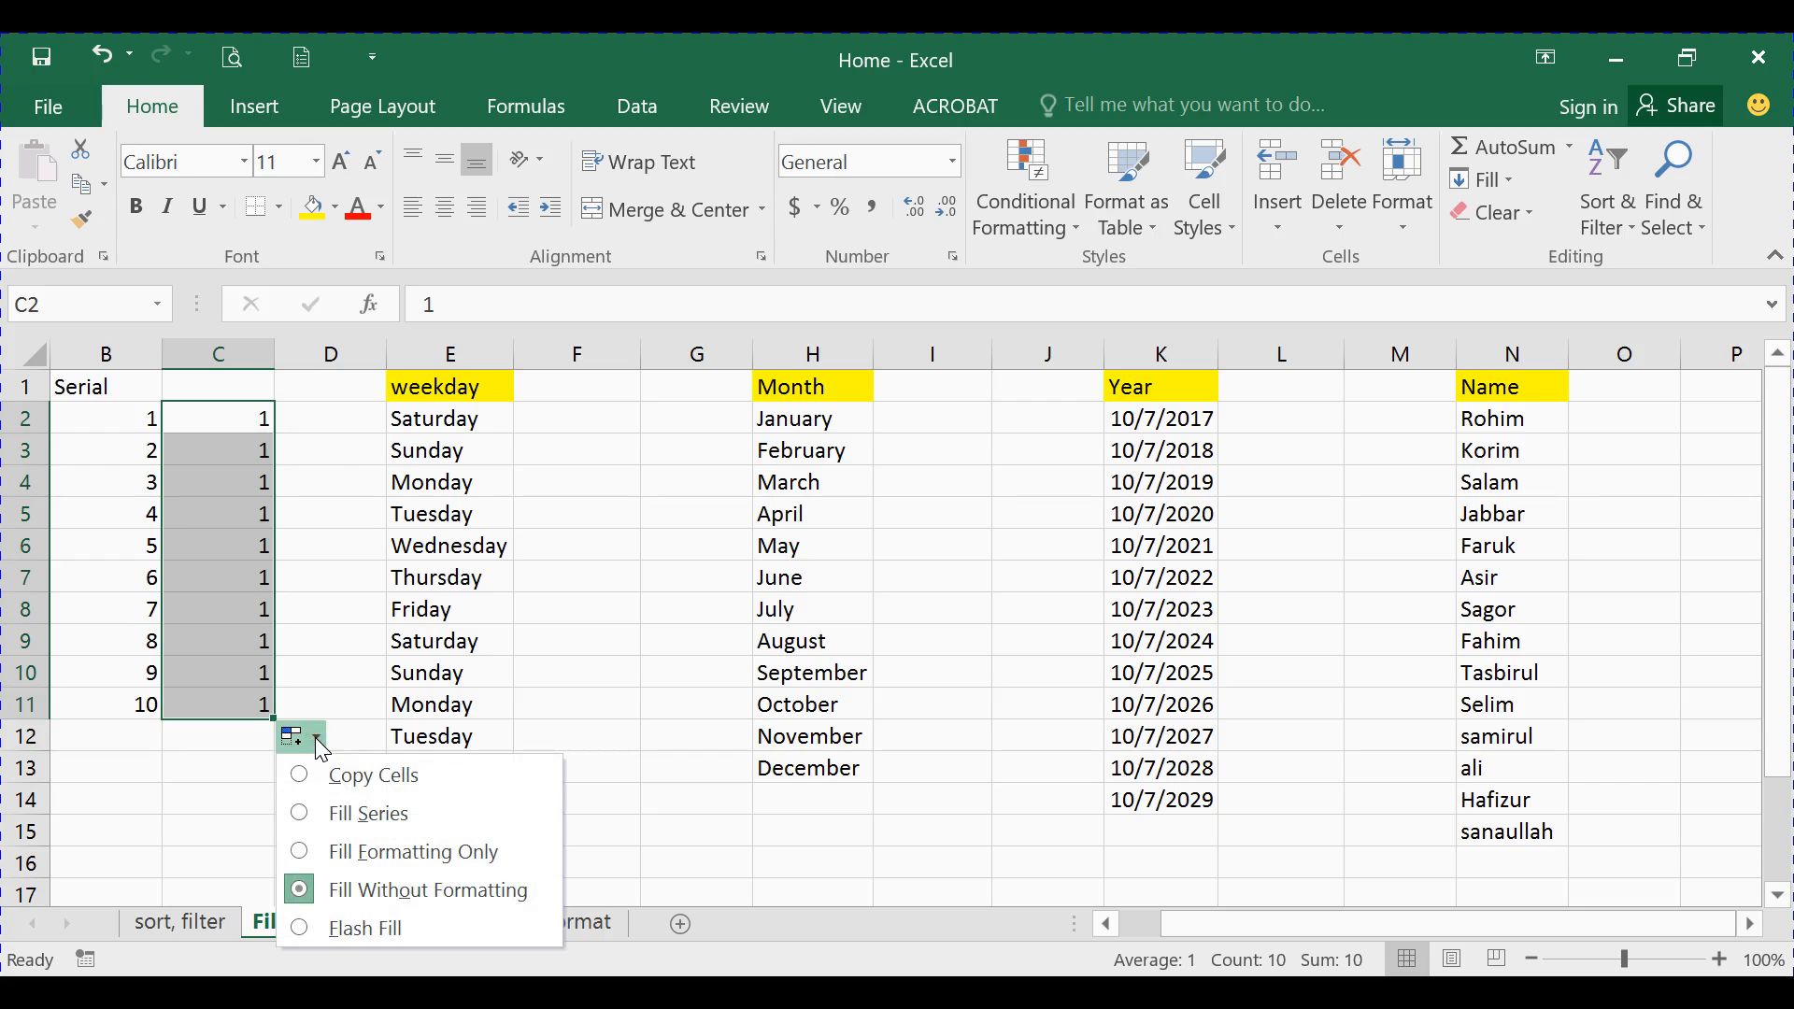
click(359, 810)
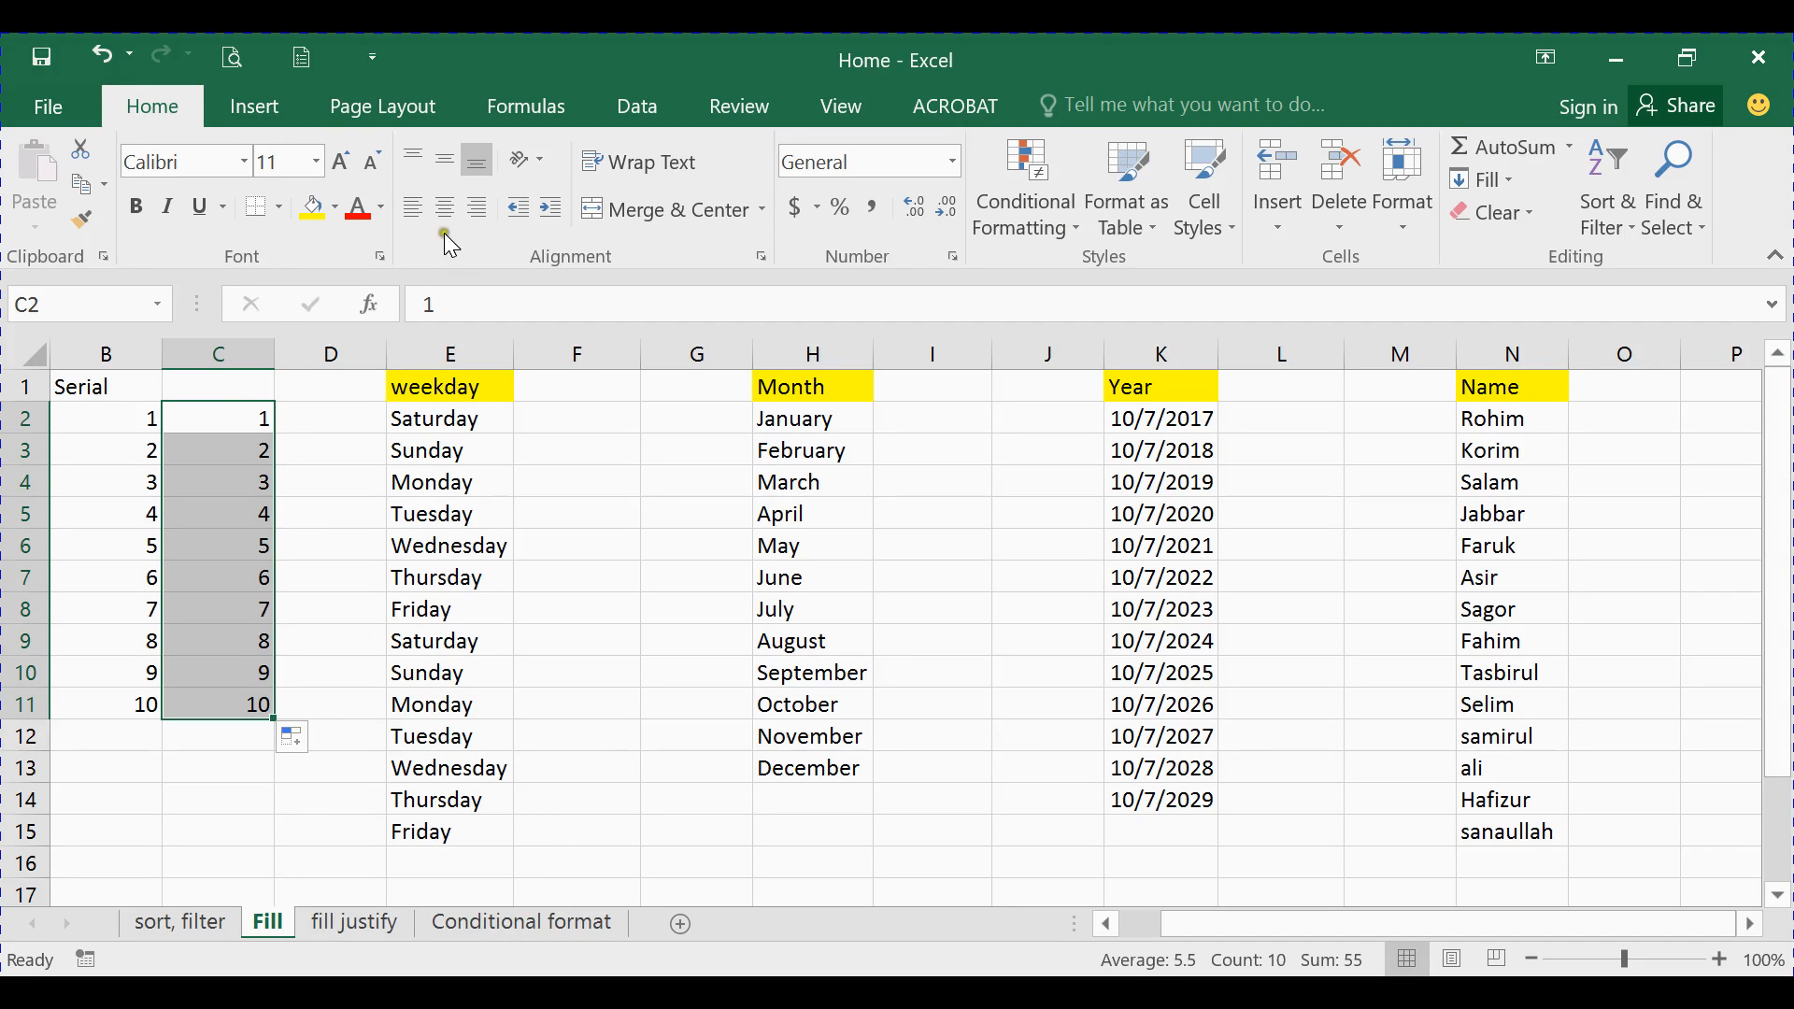
Enter 1 in cell D2 and autofill it down to D11 as an incrementing series from 1 to 10
click(334, 419)
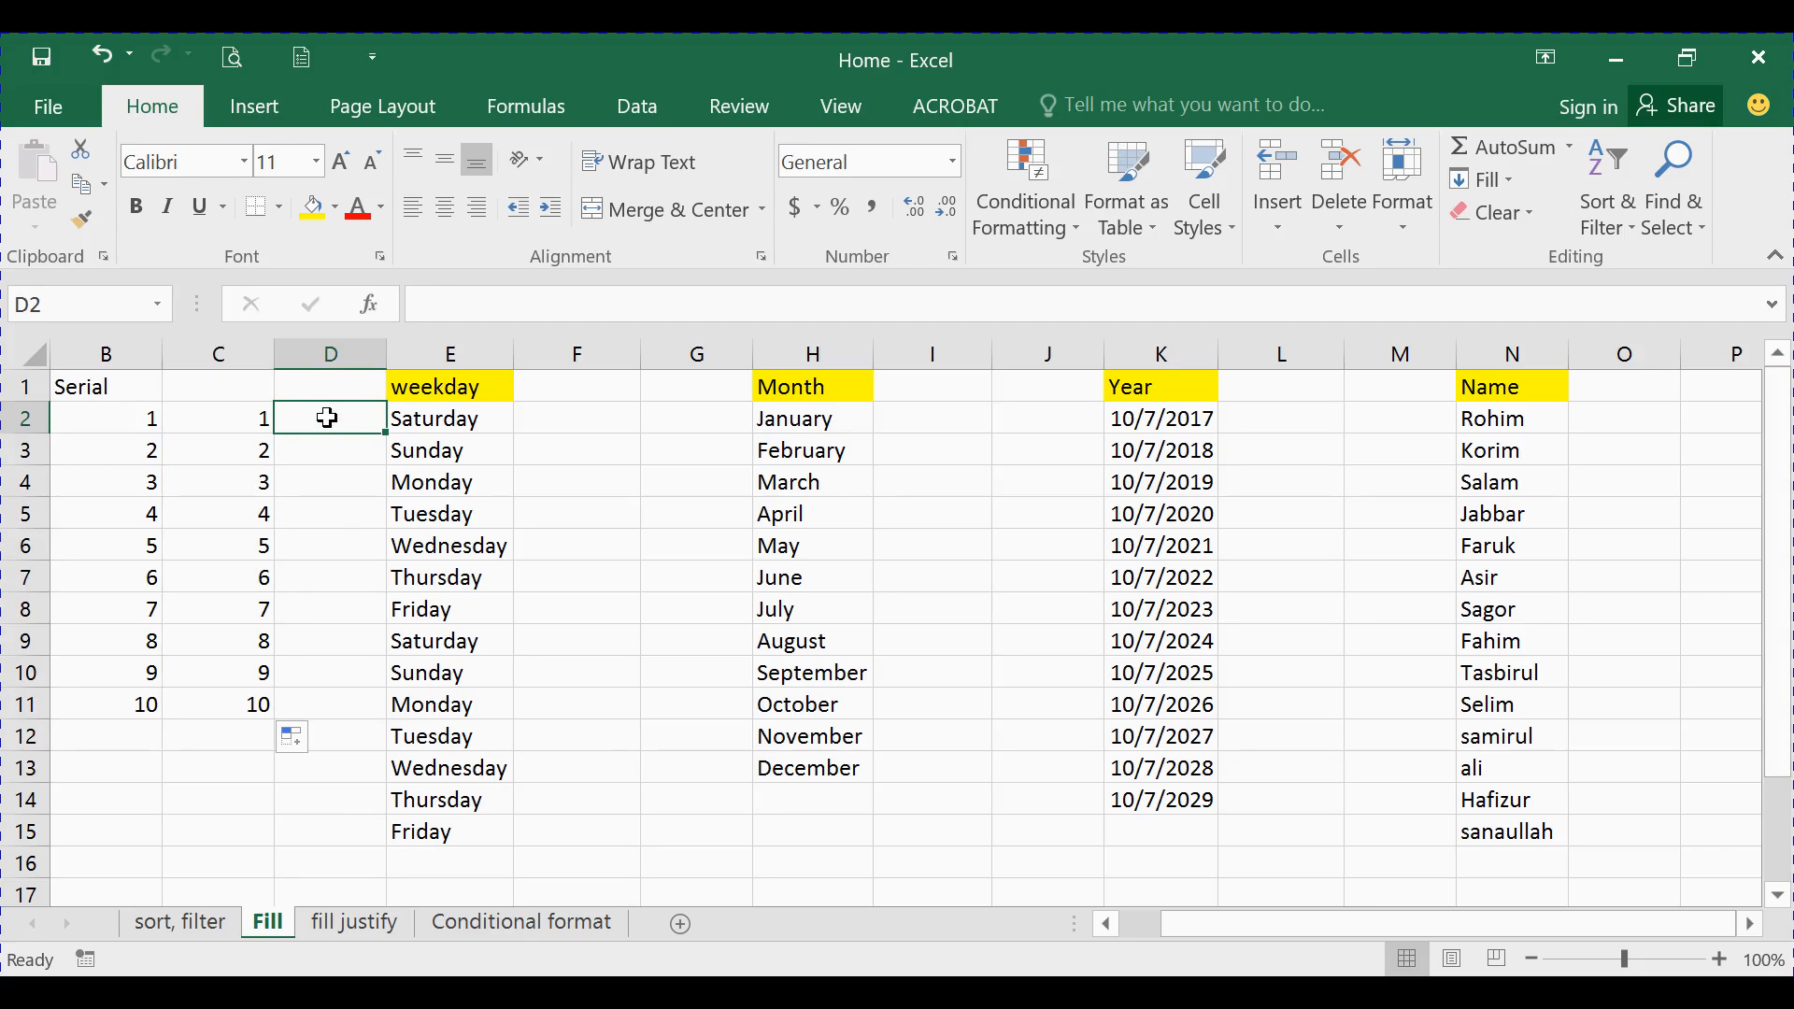
text(1)
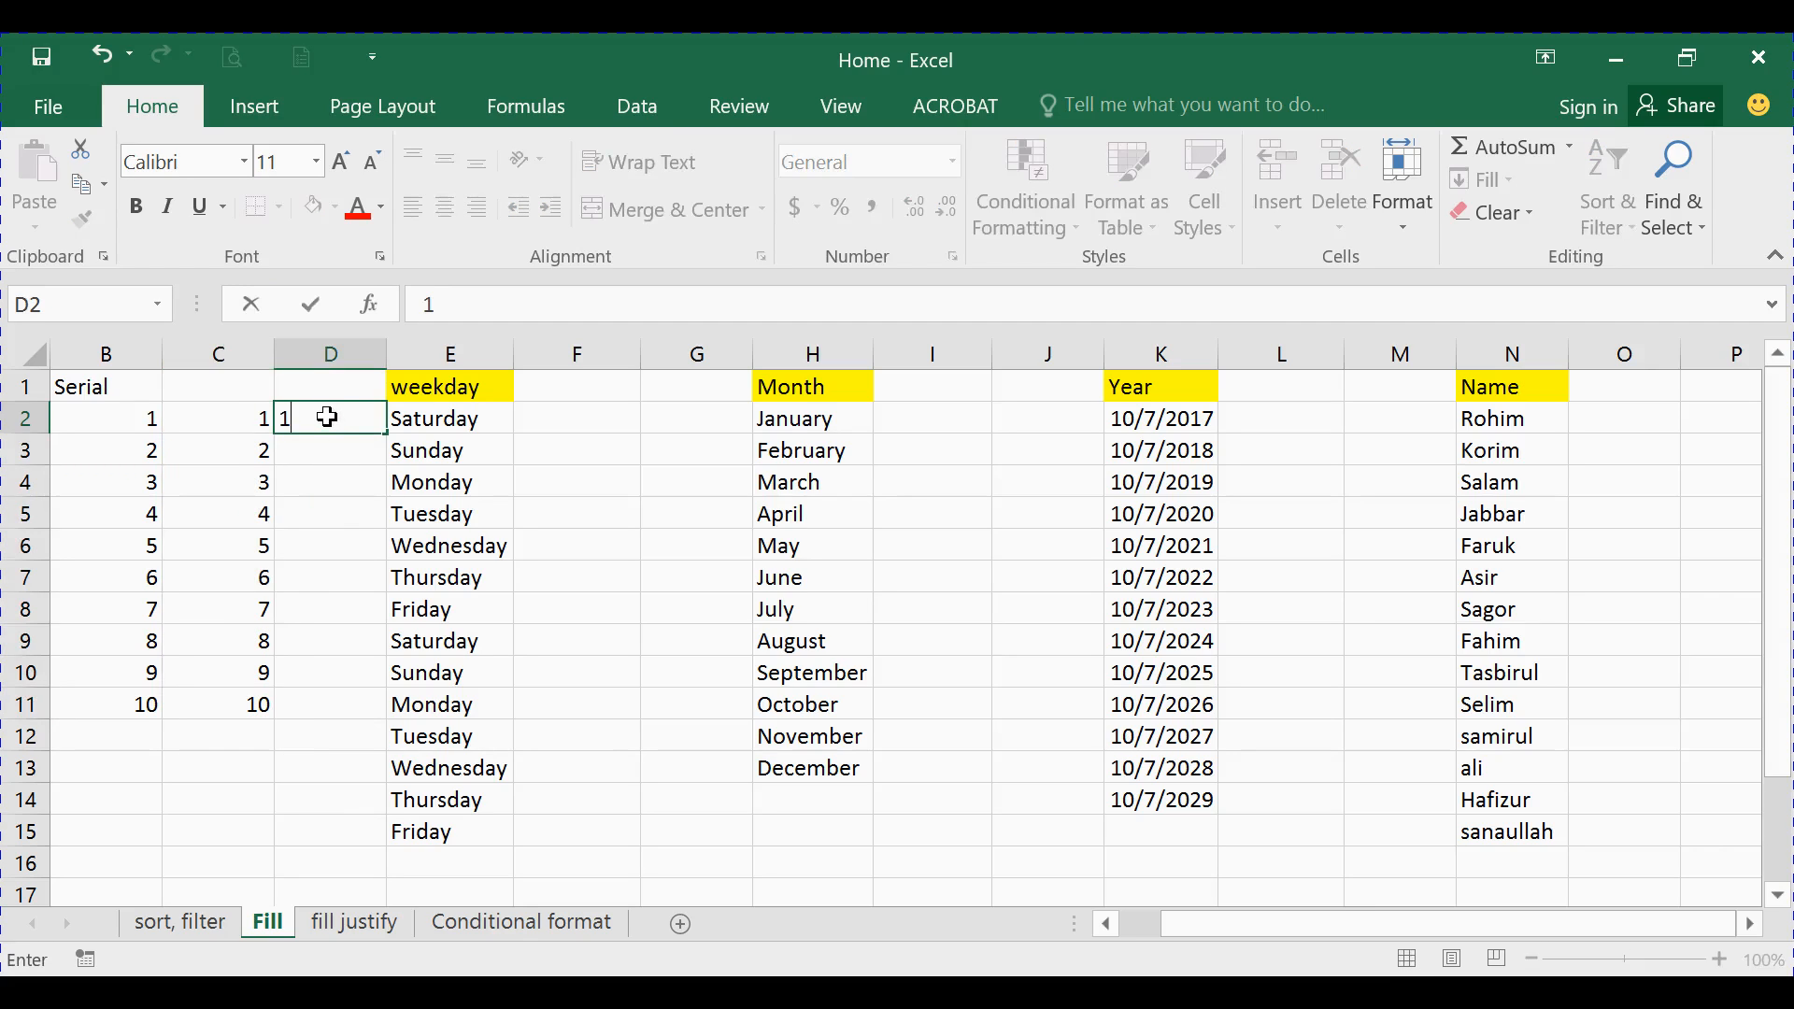
click(311, 304)
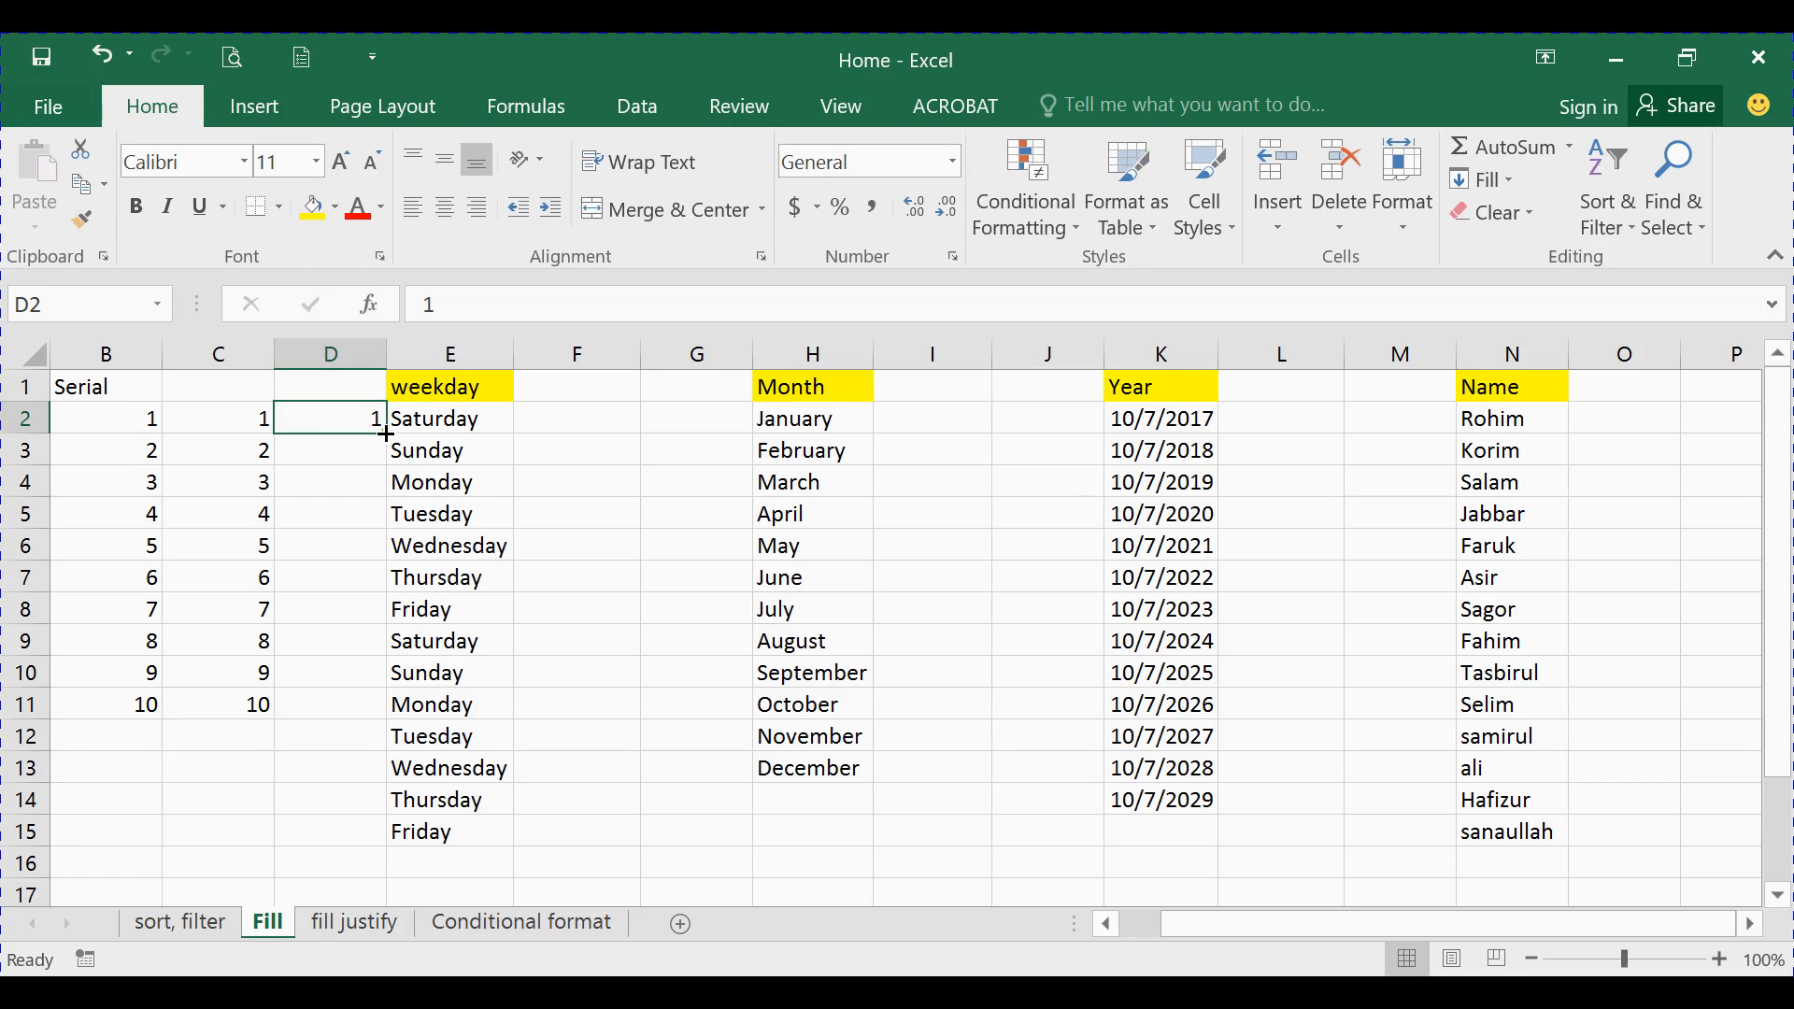
drag(386, 433, 369, 724)
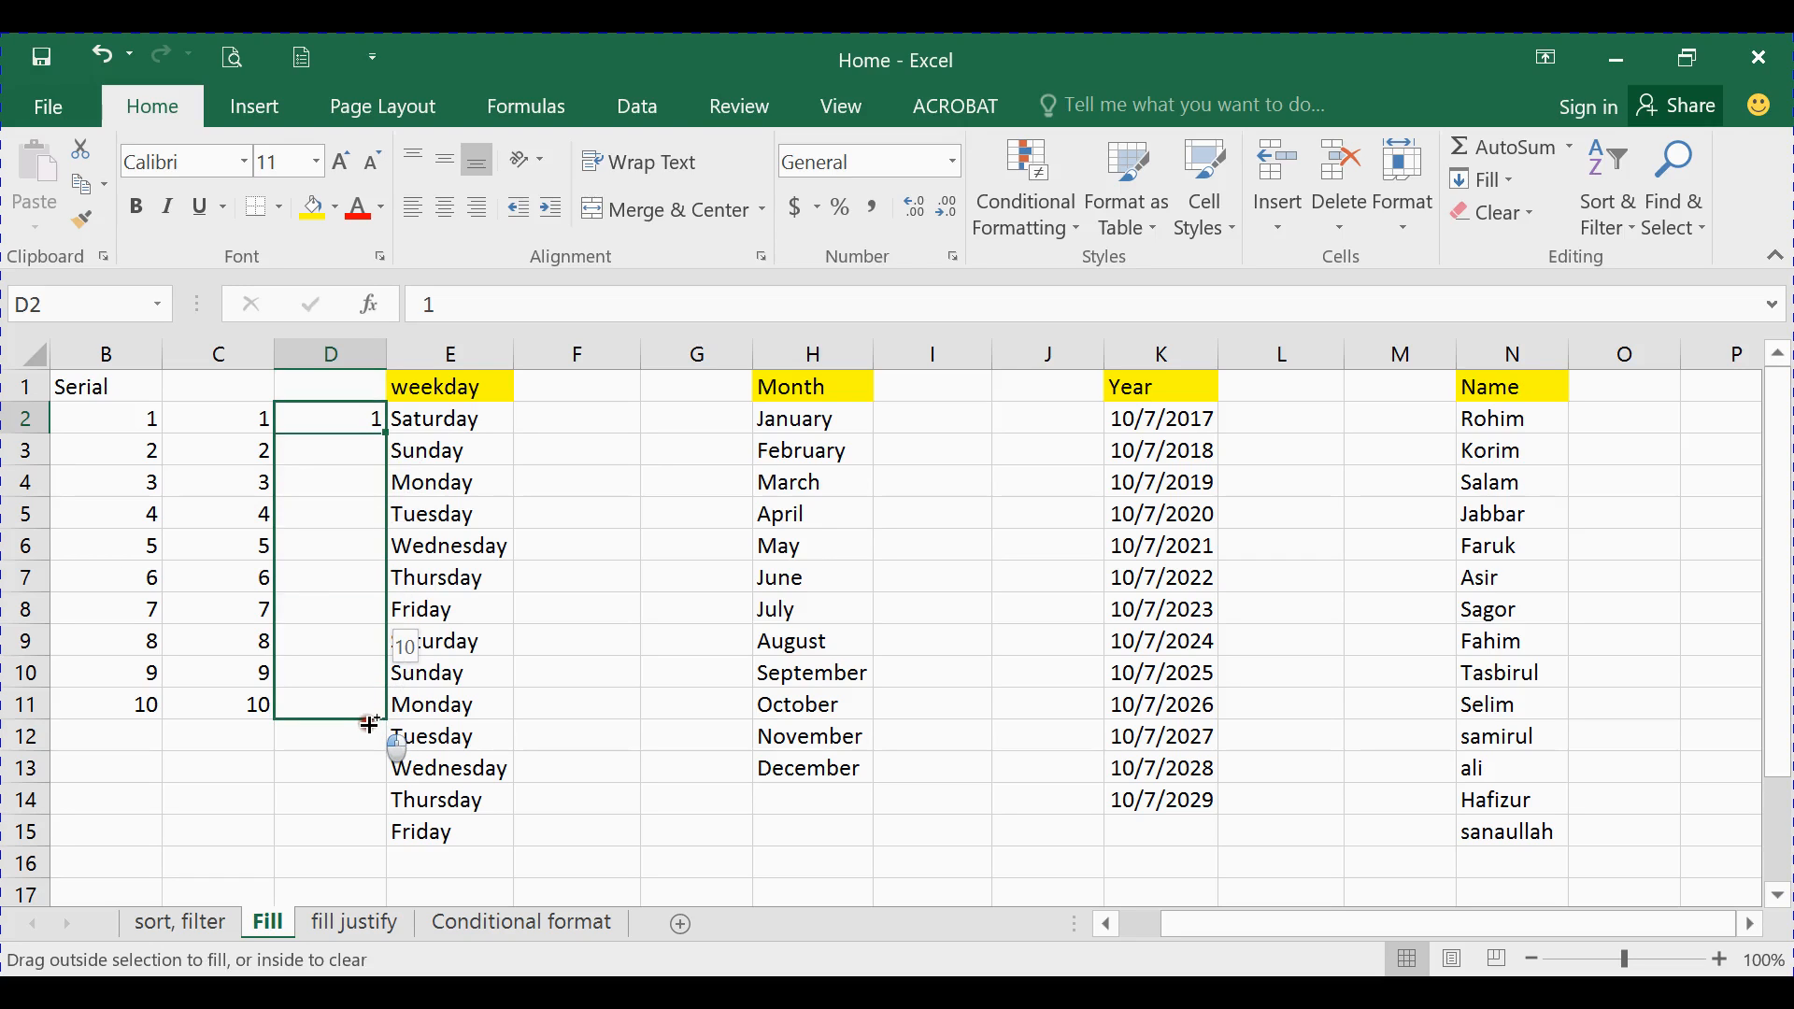
drag(369, 724, 371, 725)
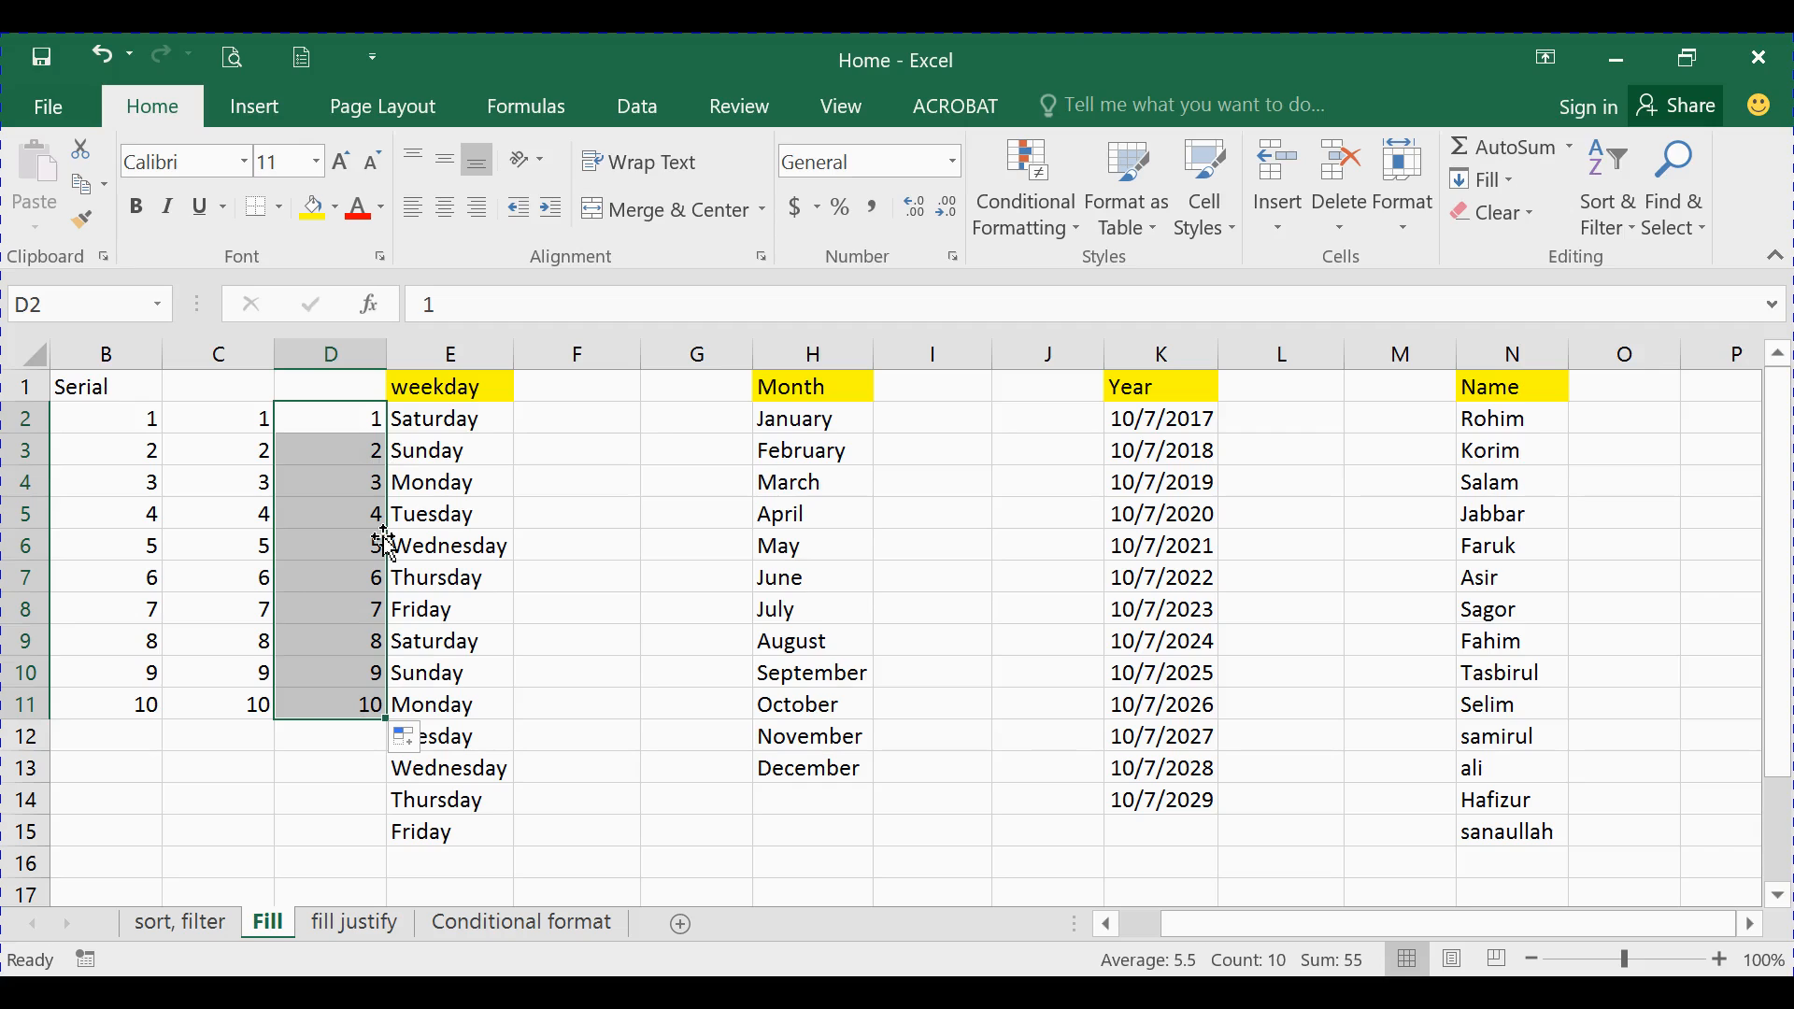
Insert an empty column before the weekday column
click(413, 354)
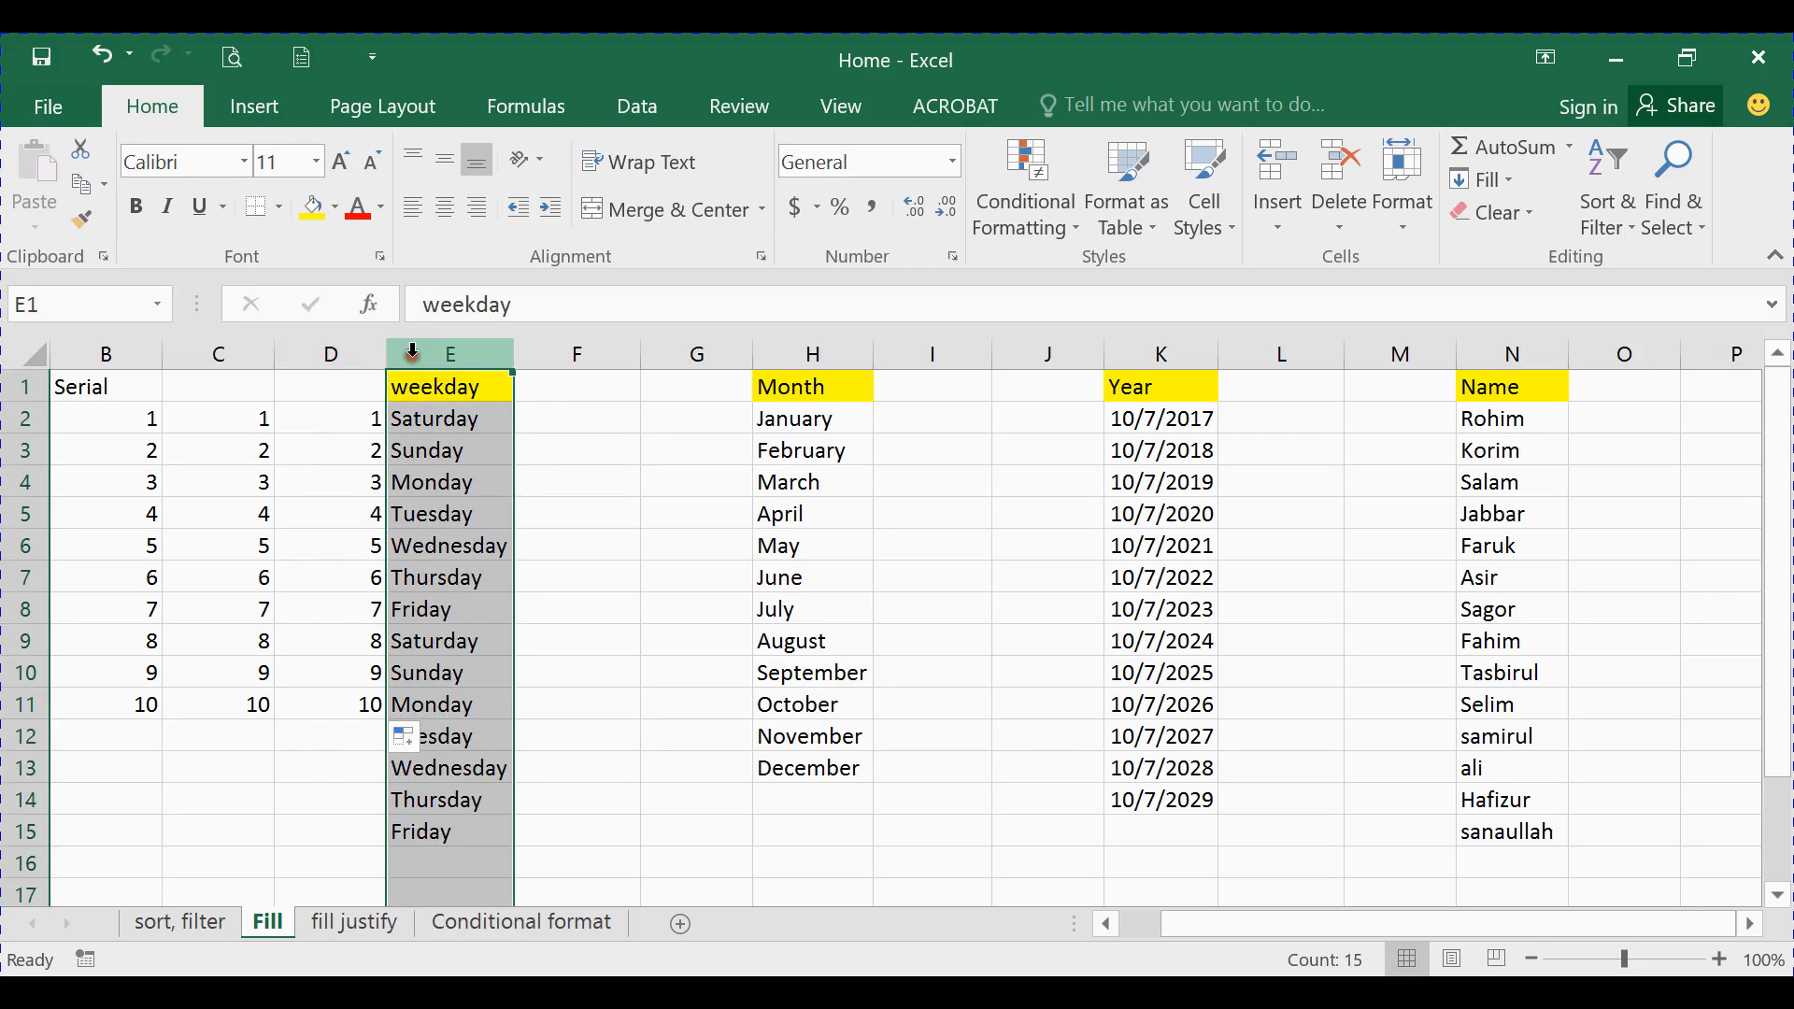
right_click(413, 353)
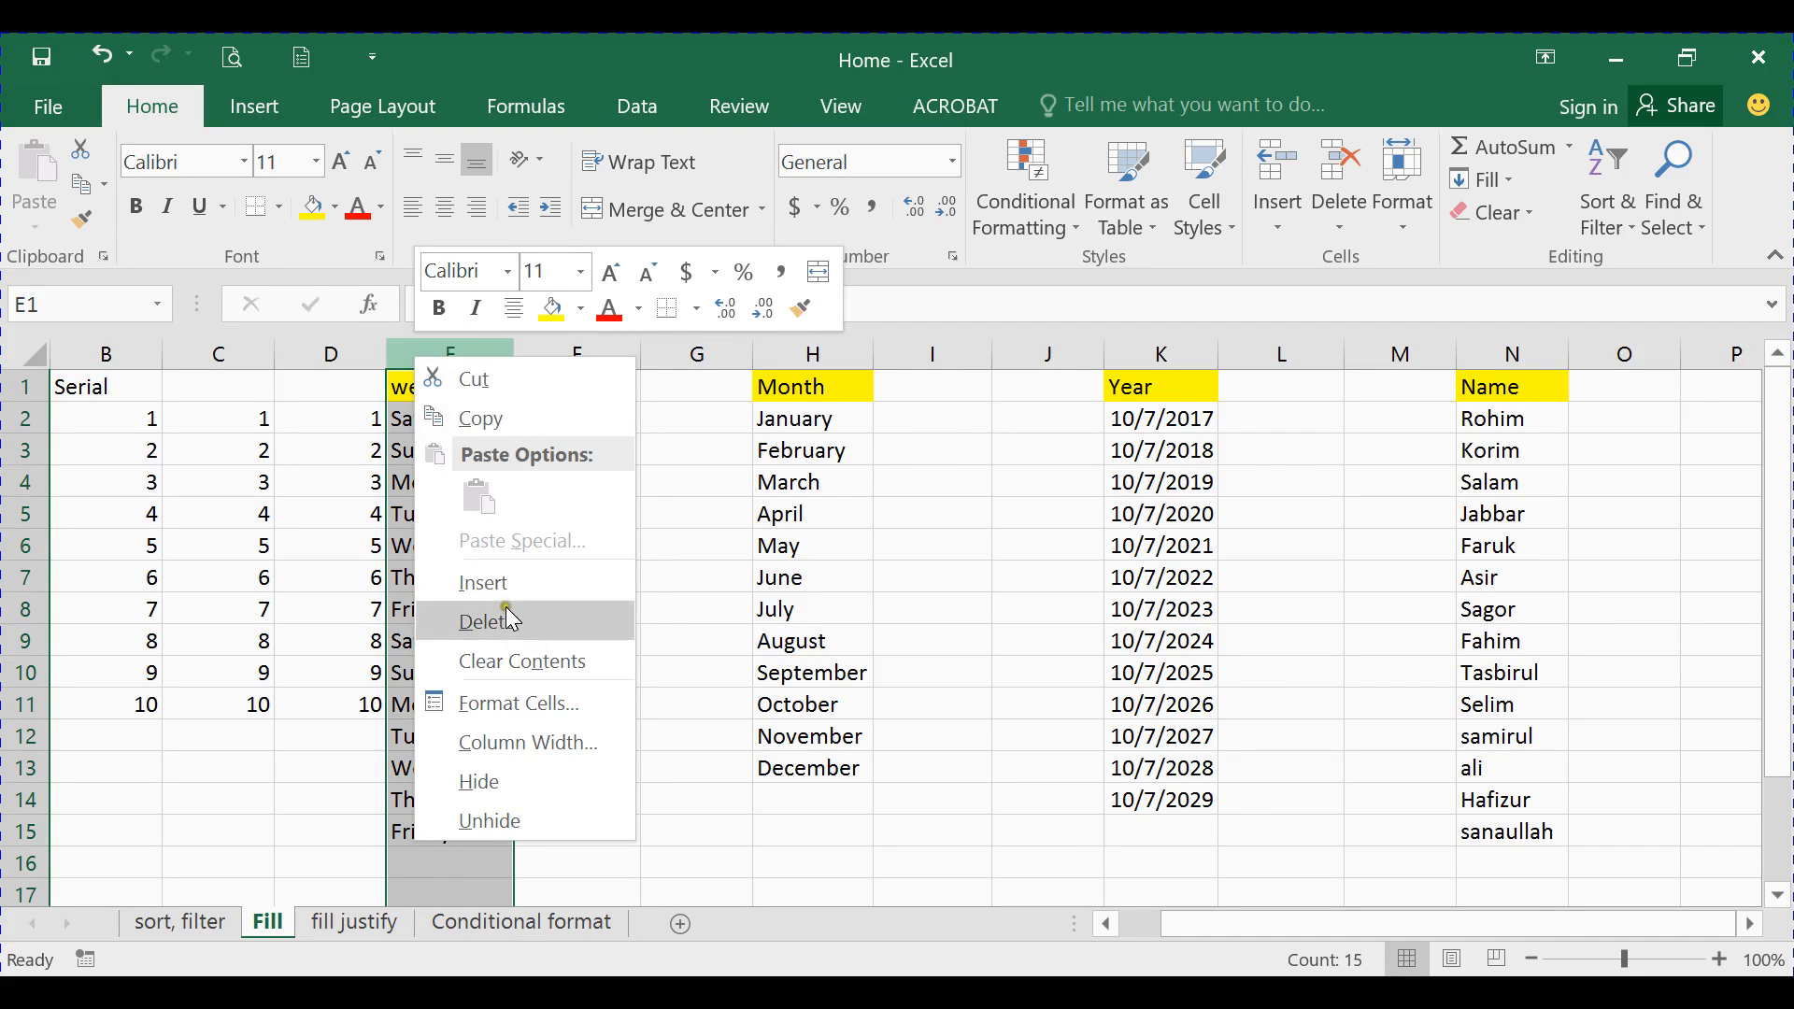
key(Escape)
key(ctrl+shift+plus)
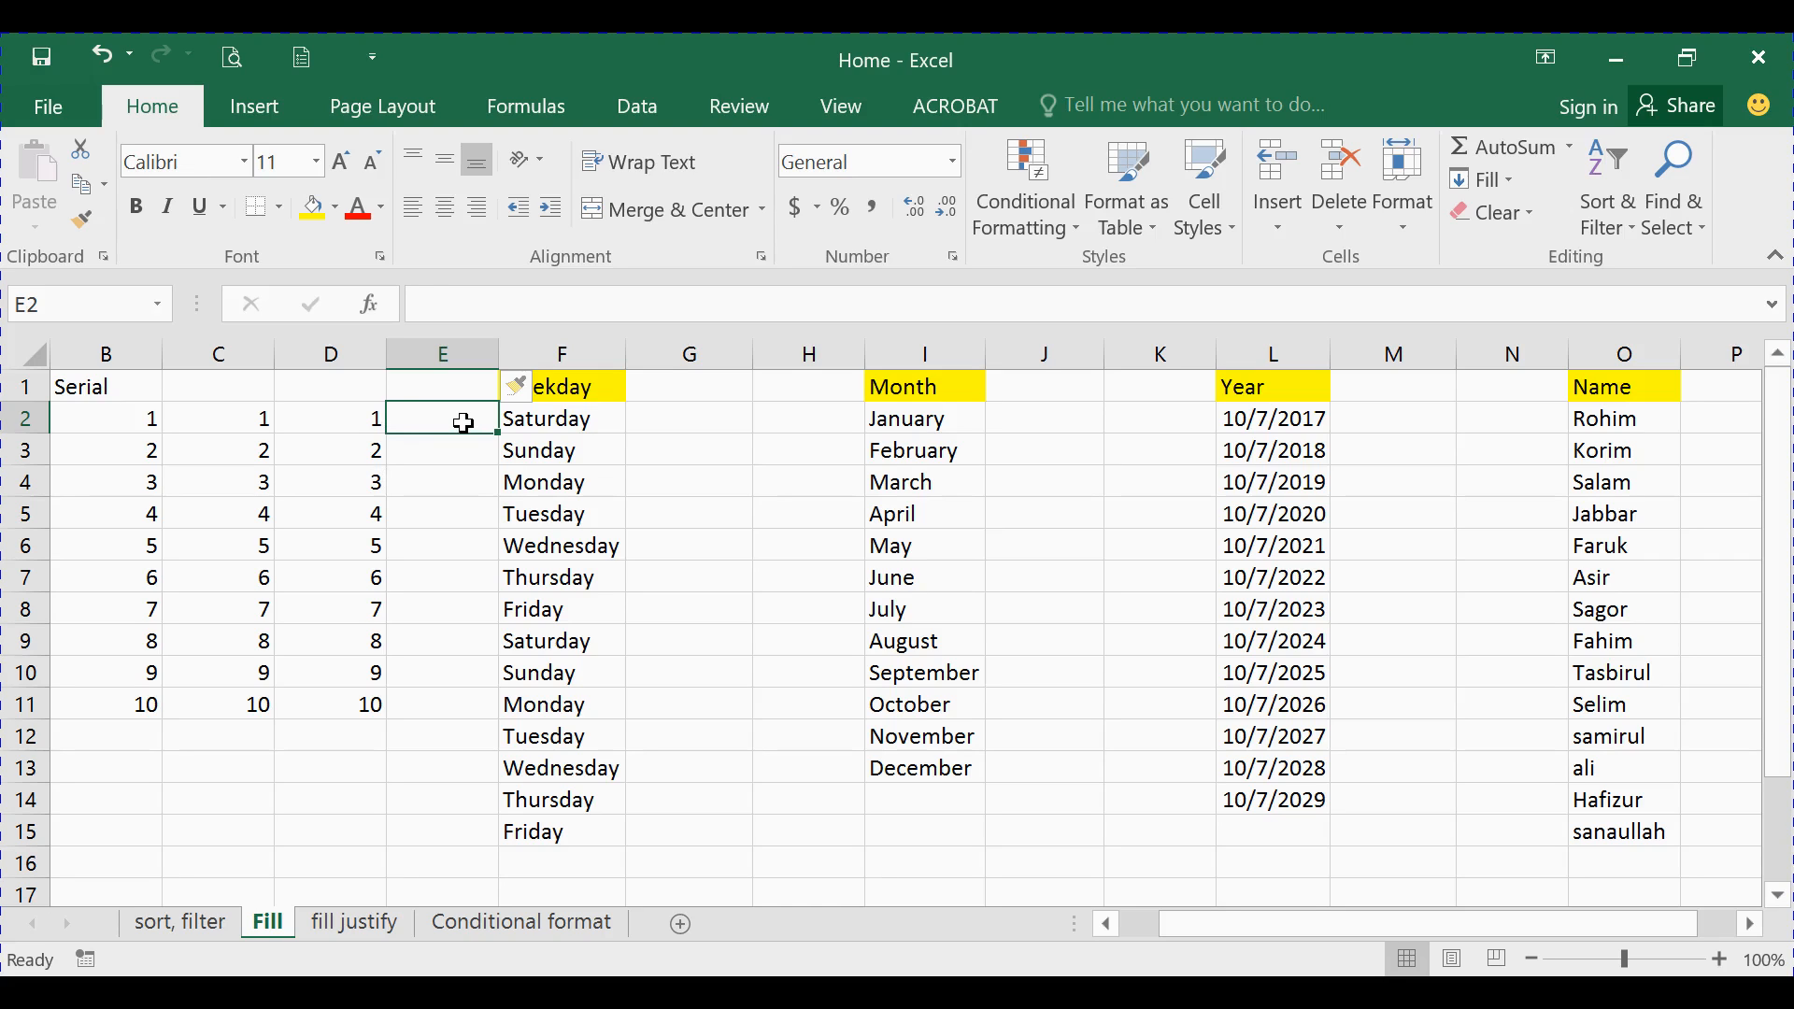
Enter 5 in cell E2 and 10 in cell E3 as the start of a number pattern
text(5)
key(Return)
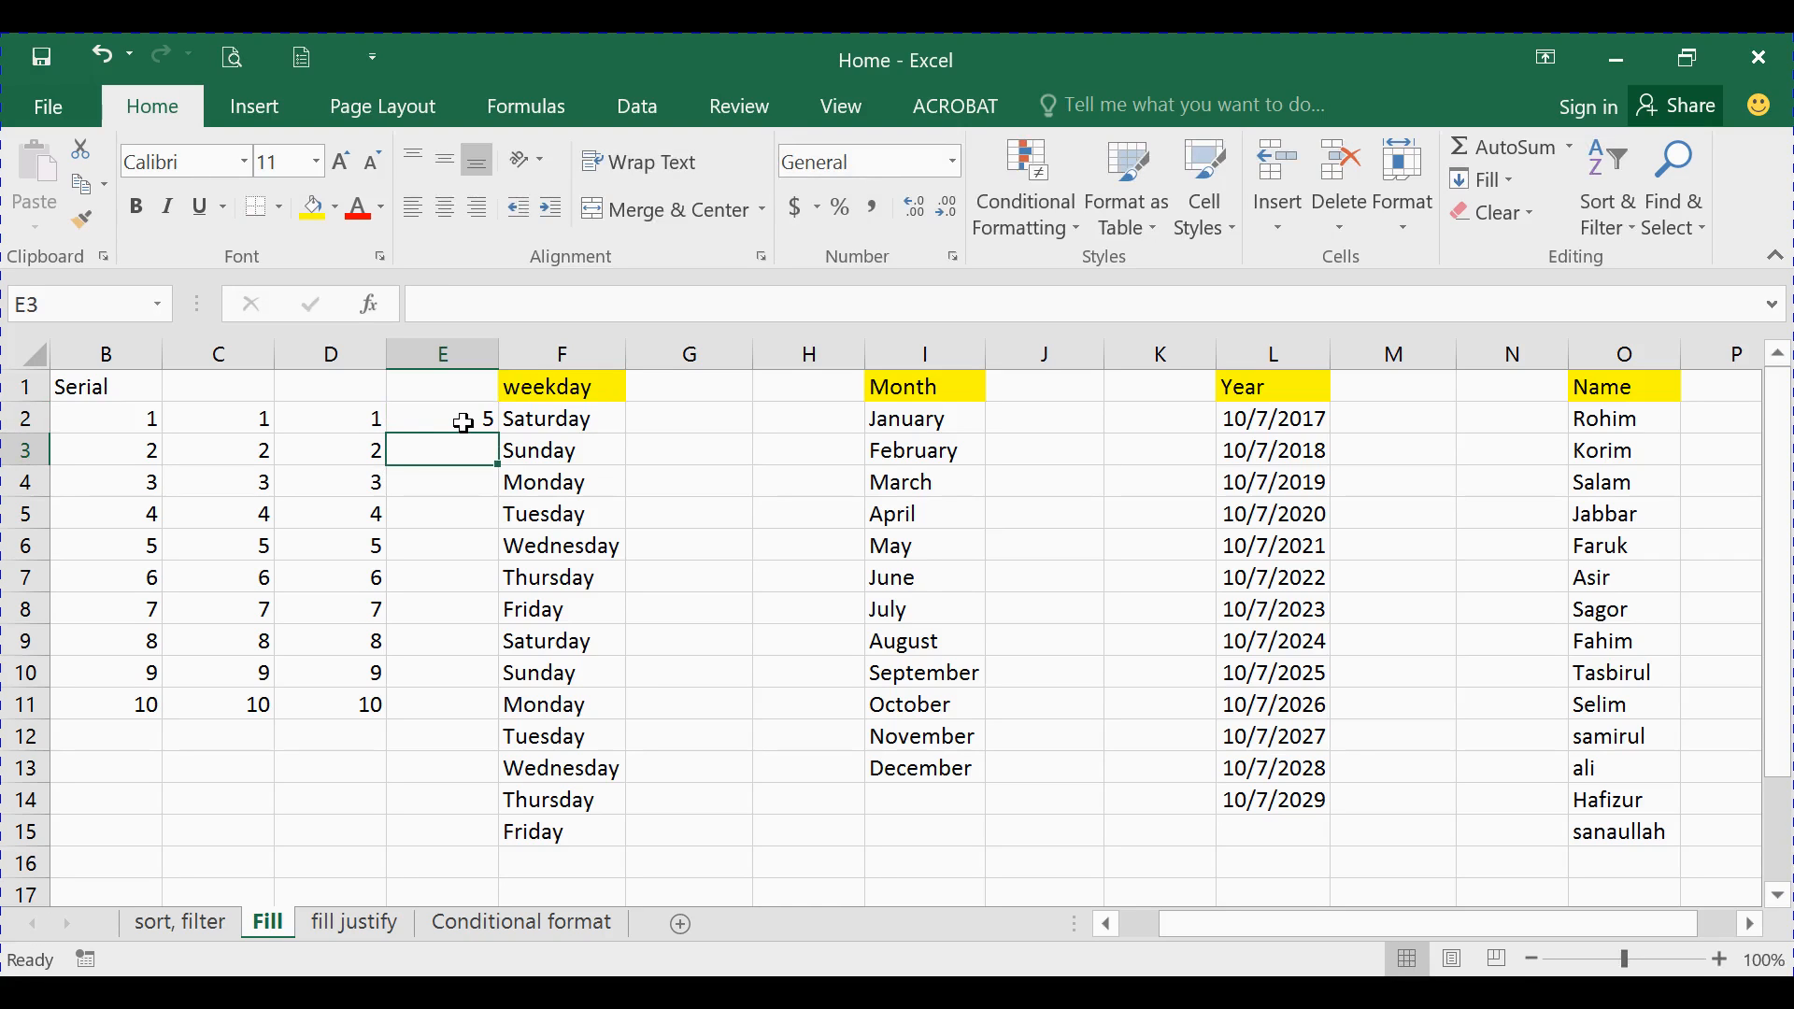
text(10)
key(Return)
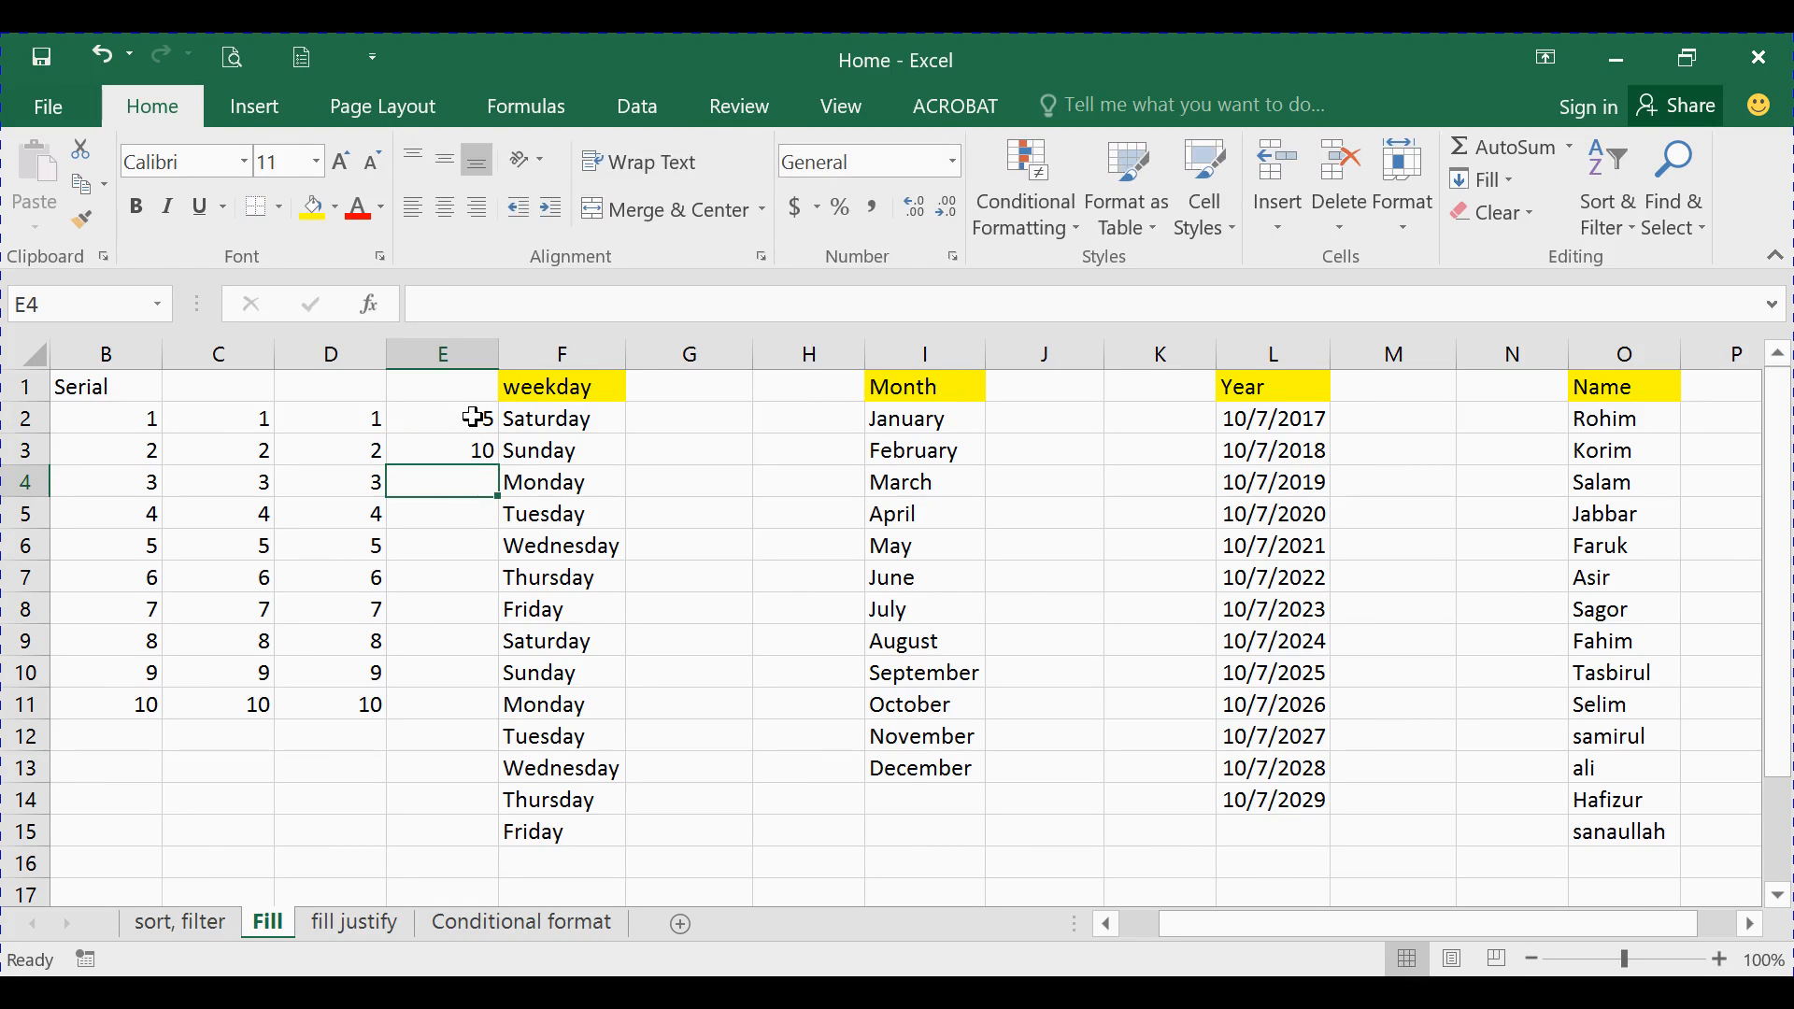
Try filling E4:E11 with repeated copies of the 5 and 10 in E2:E3, and undo that fill
click(474, 417)
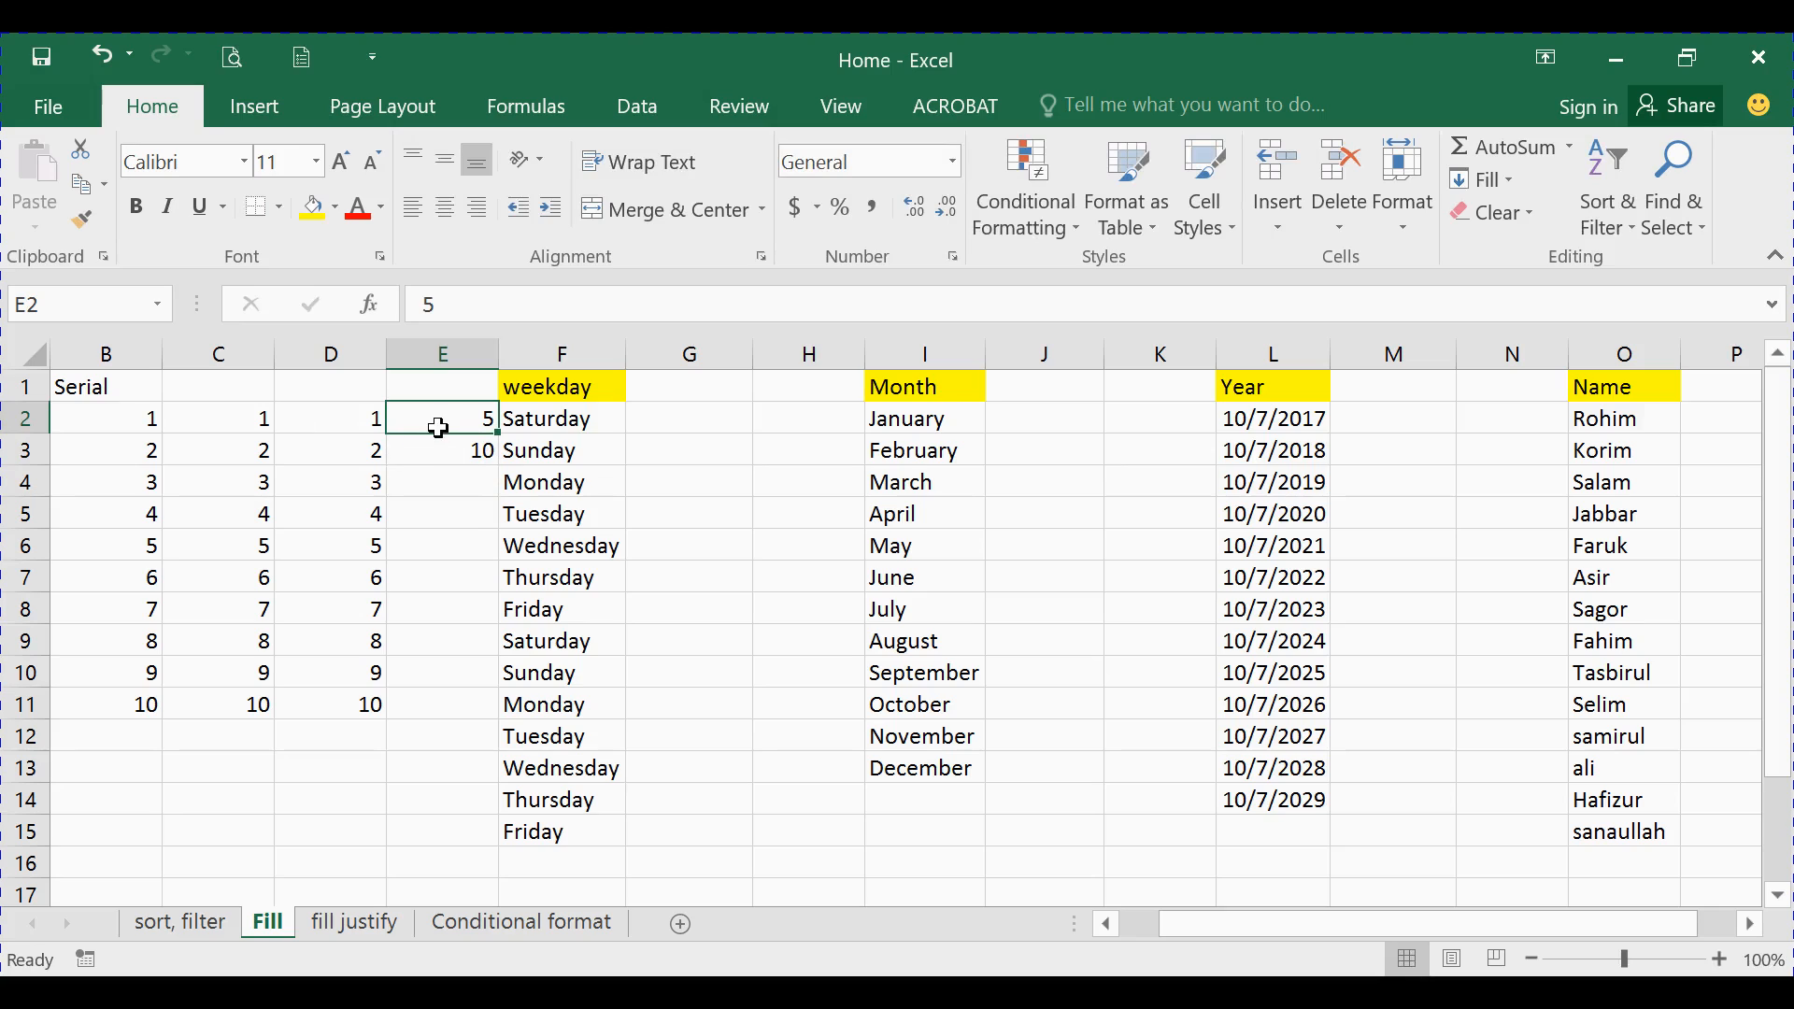
drag(435, 425, 447, 449)
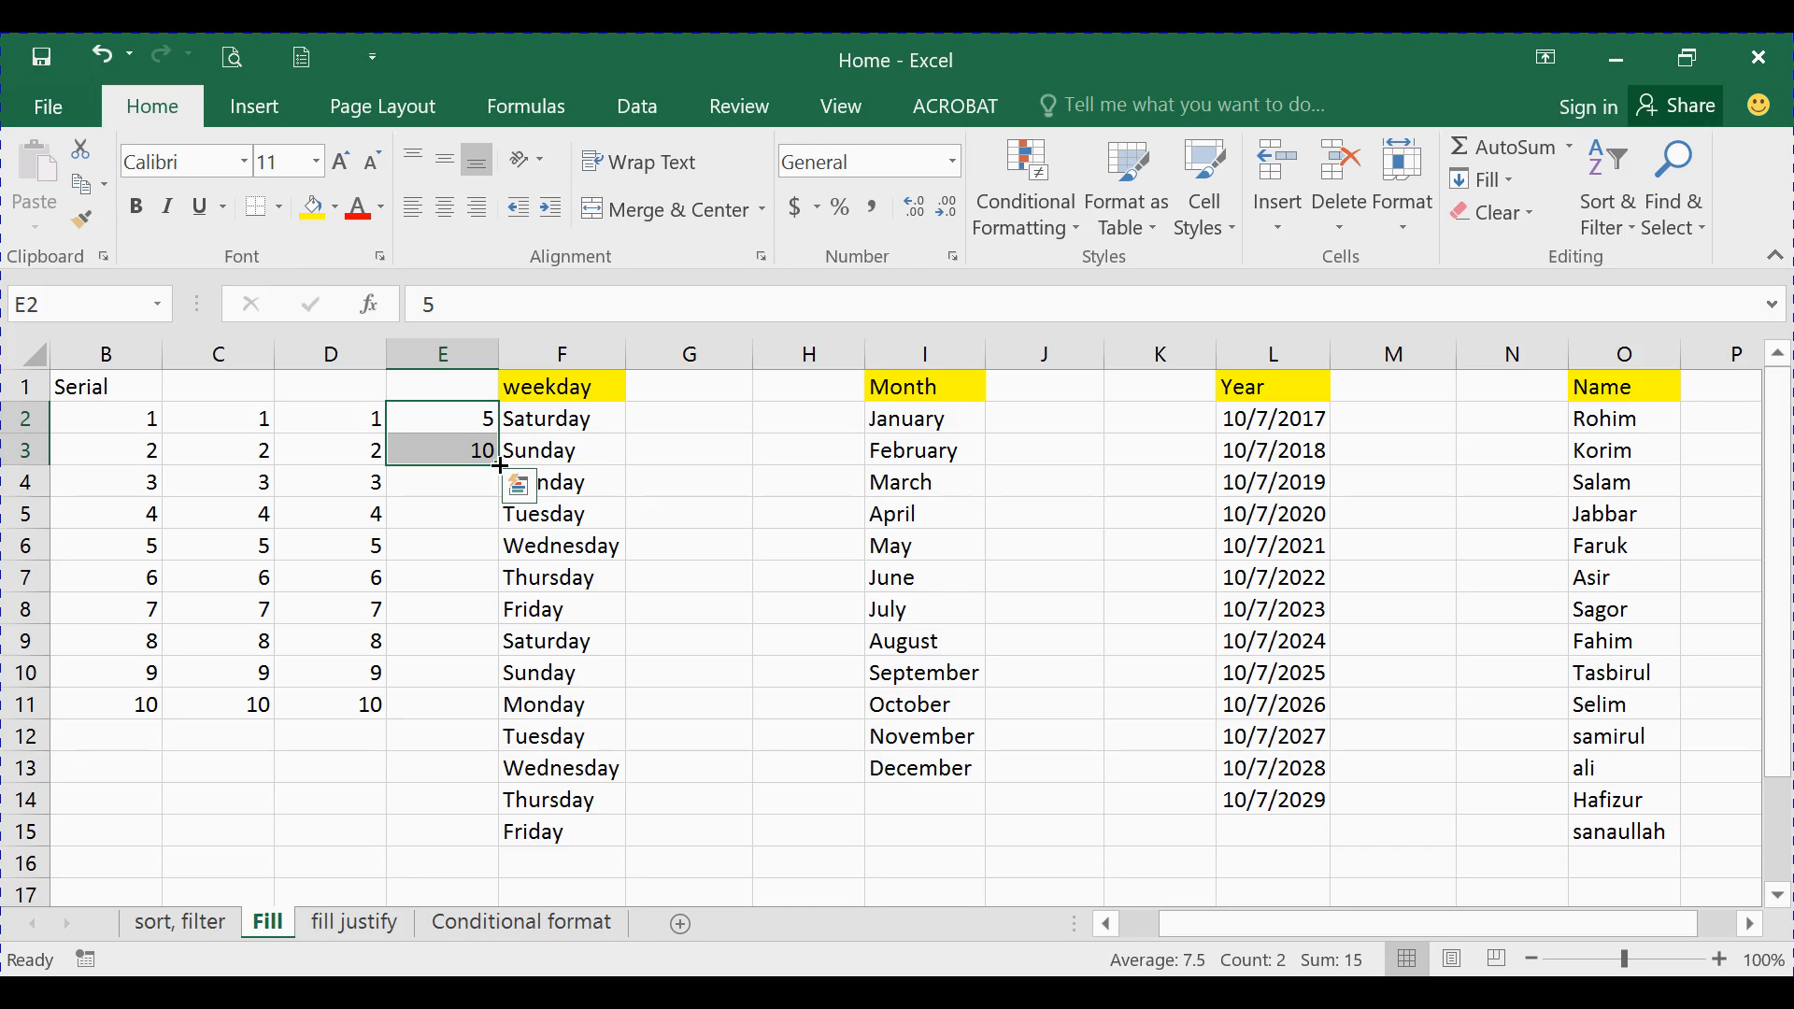
drag(500, 464, 488, 714)
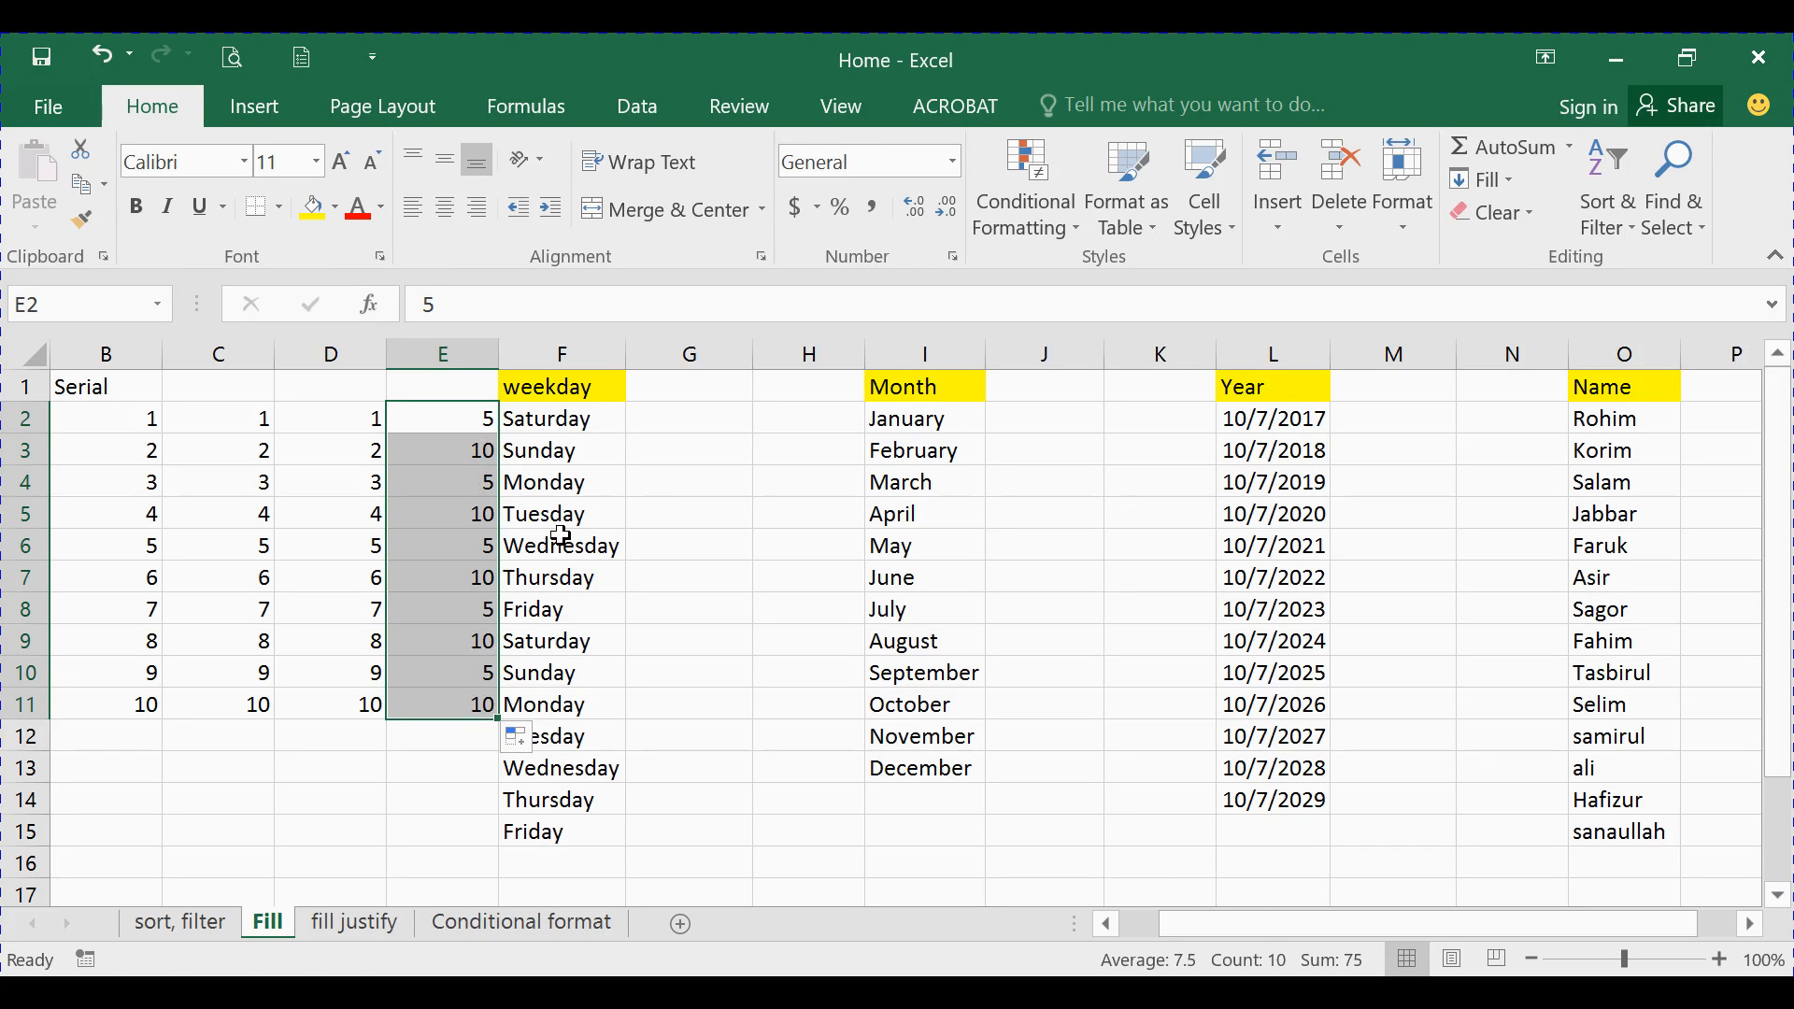
key(ctrl+z)
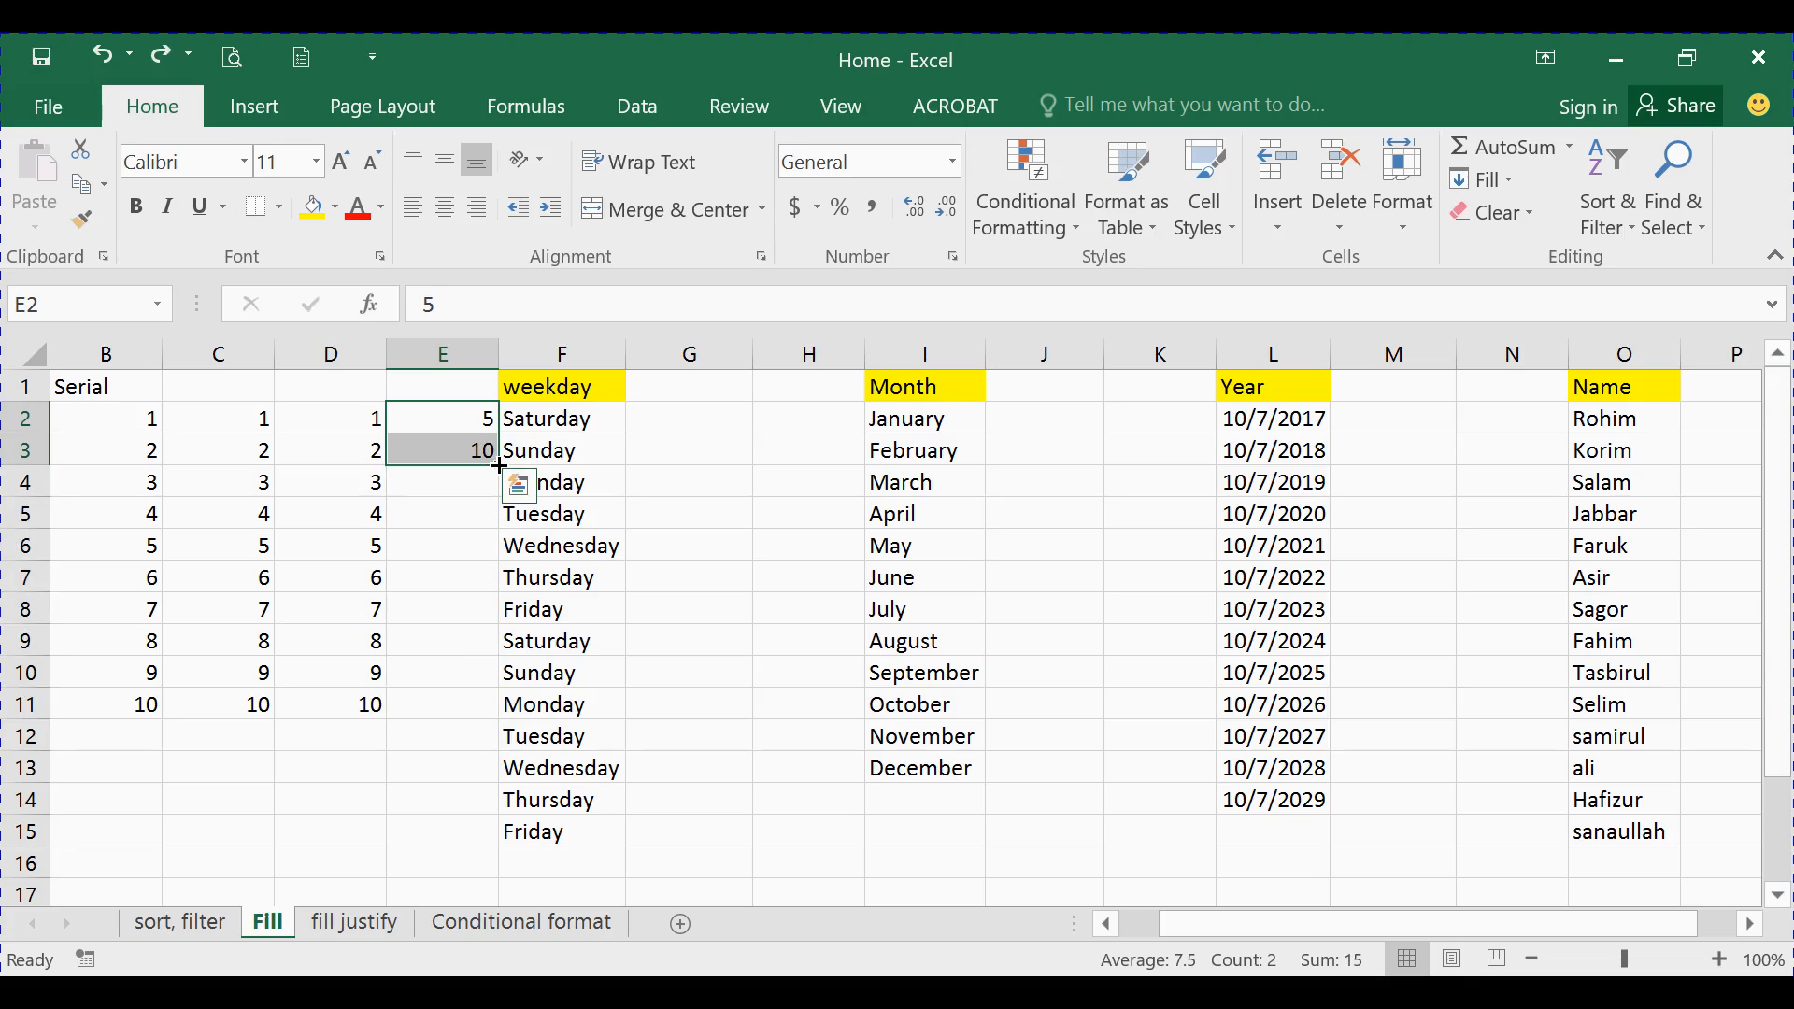
Autofill E2:E3 down to E11 as a series increasing by 5 up to 50
drag(500, 465, 486, 721)
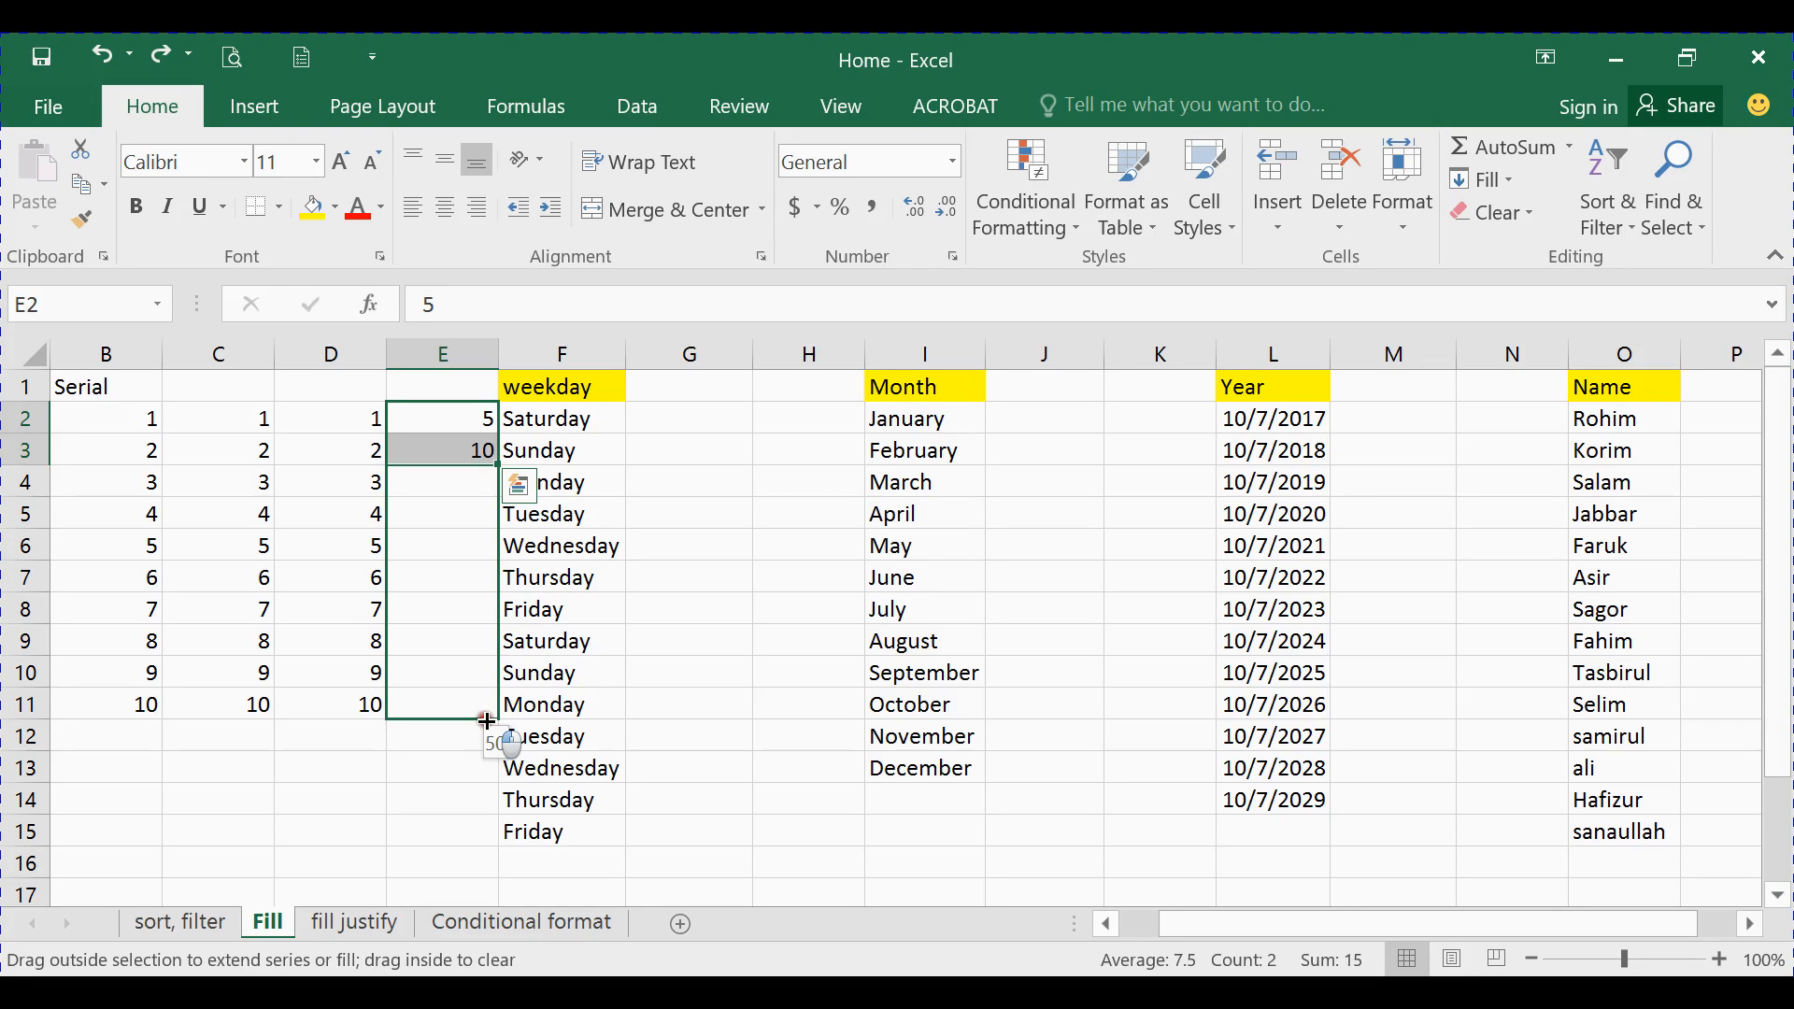
drag(486, 721, 486, 720)
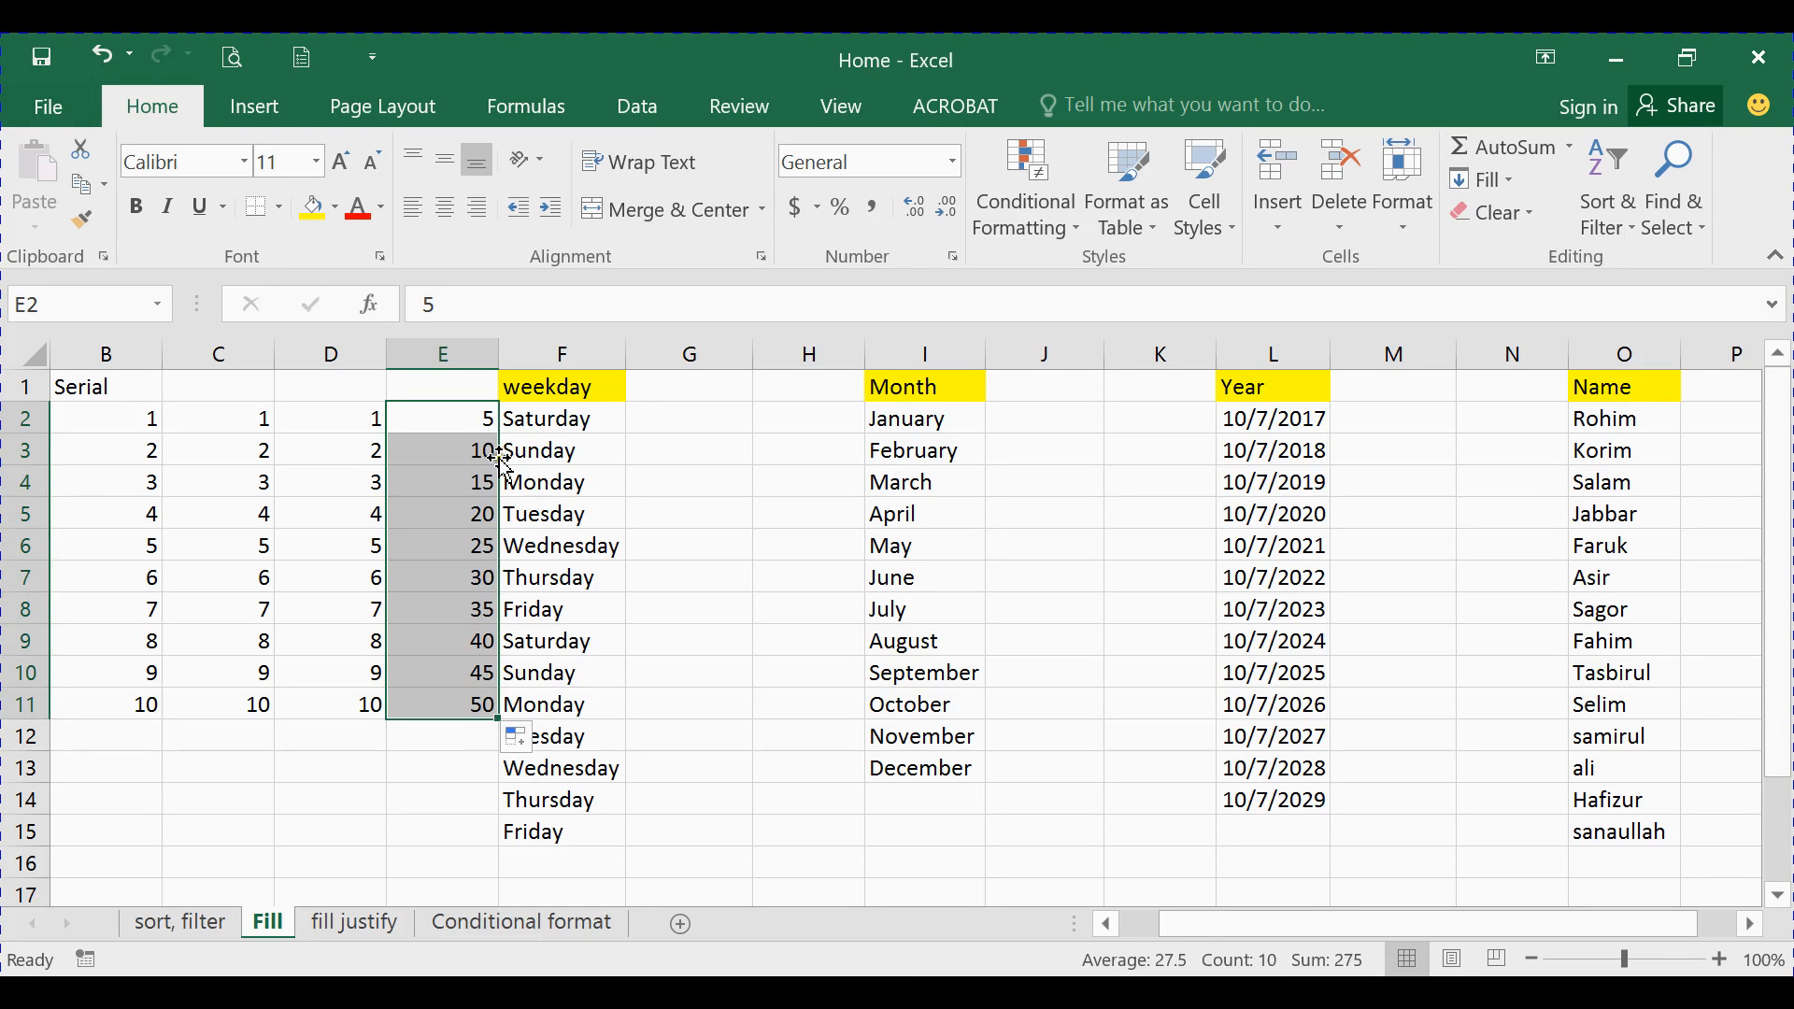
click(473, 416)
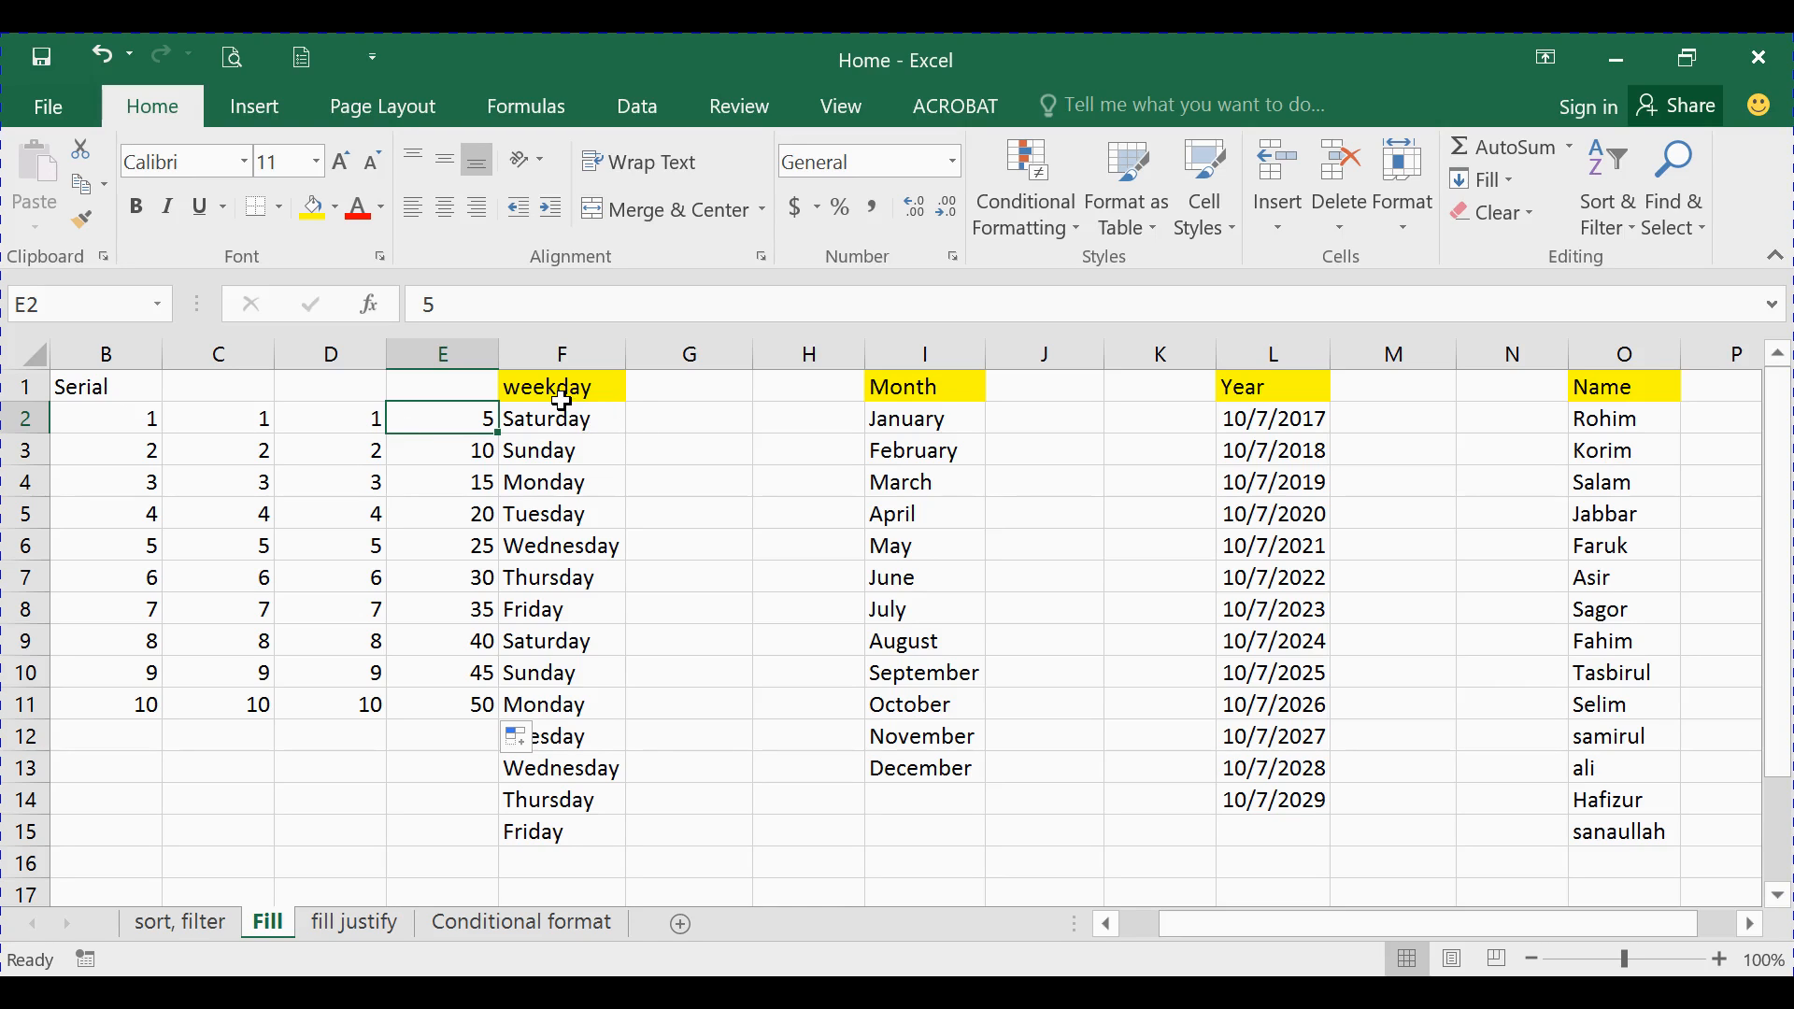
Try Fill Right on cell G2 to copy Saturday from the weekday column, and undo it
click(672, 418)
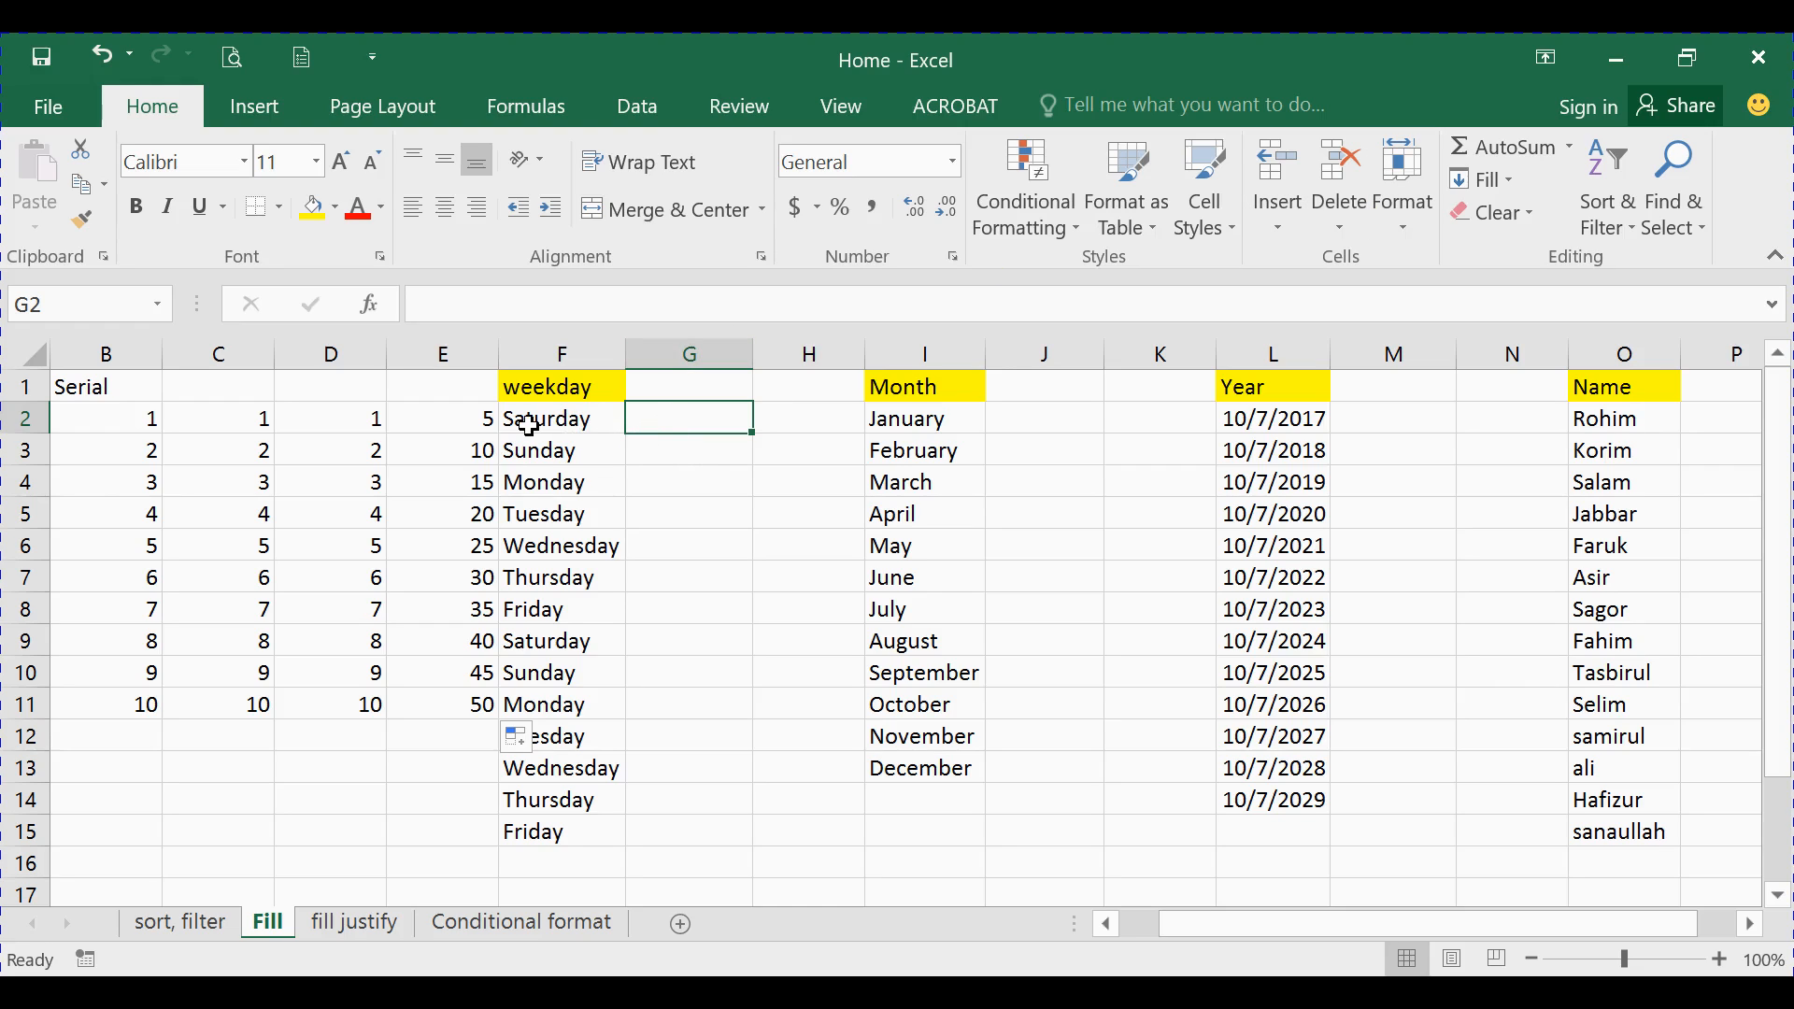
click(1495, 178)
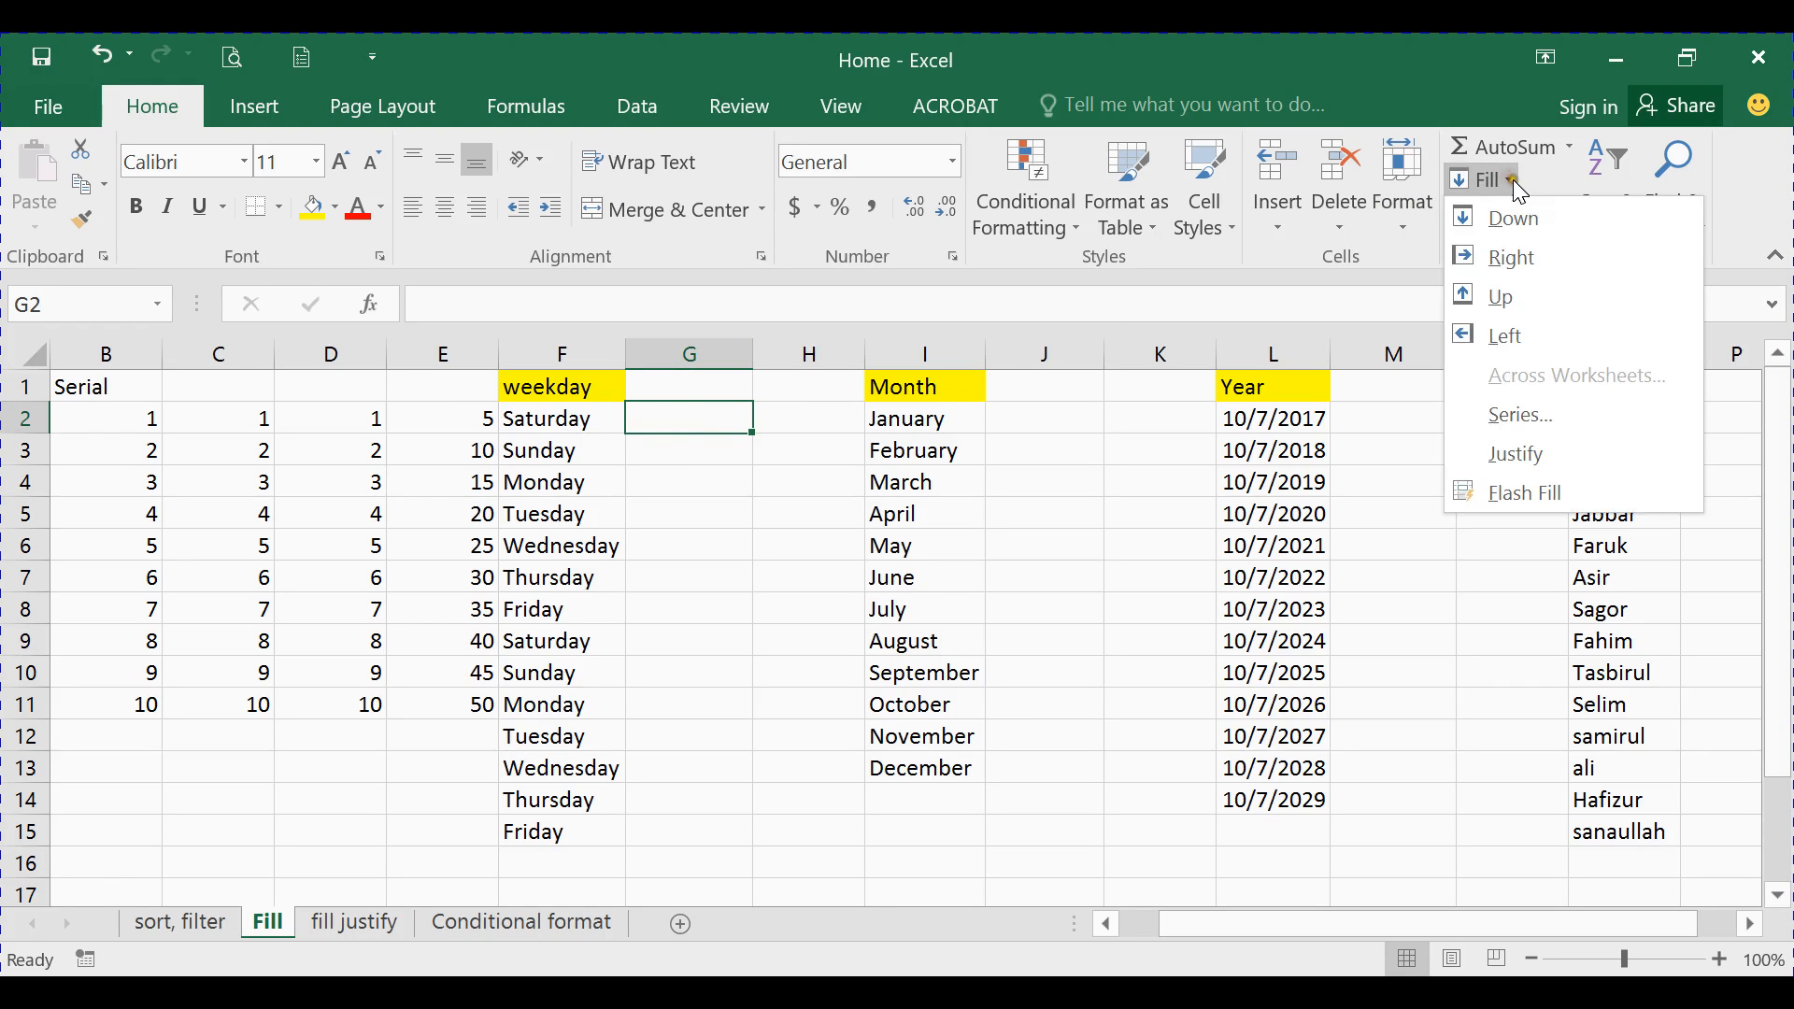
click(1520, 266)
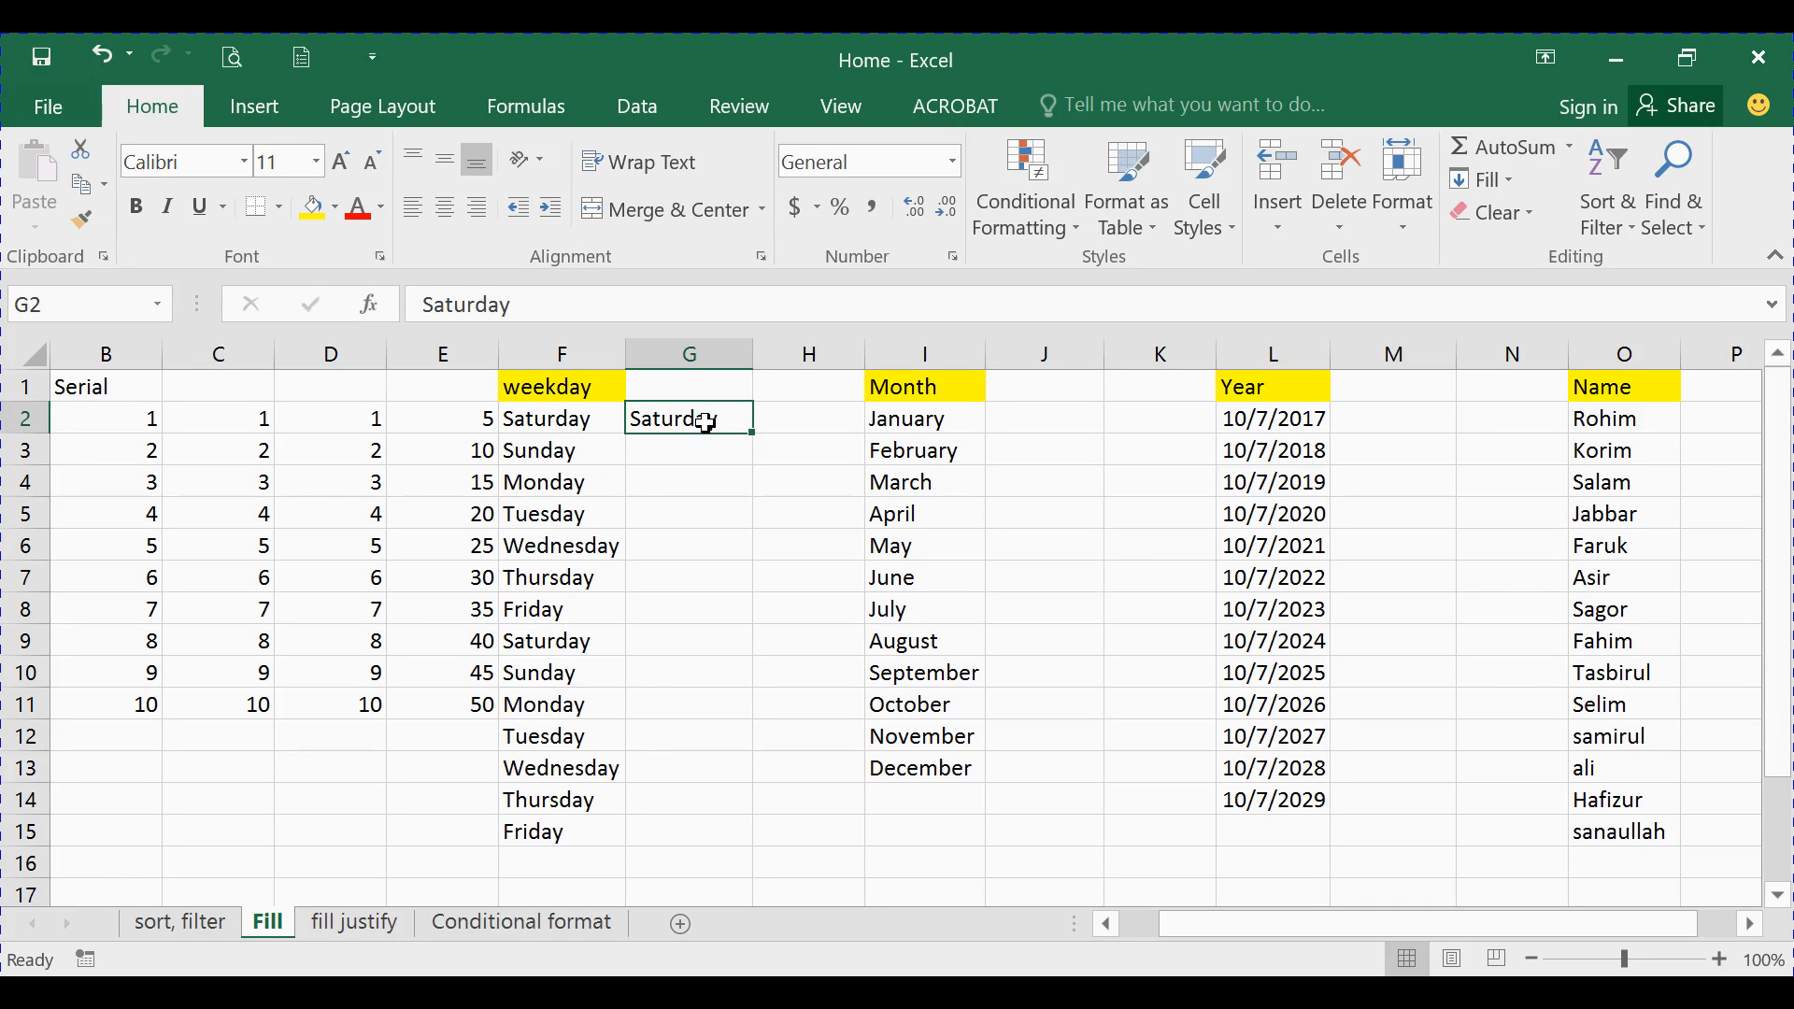
click(103, 54)
double_click(721, 423)
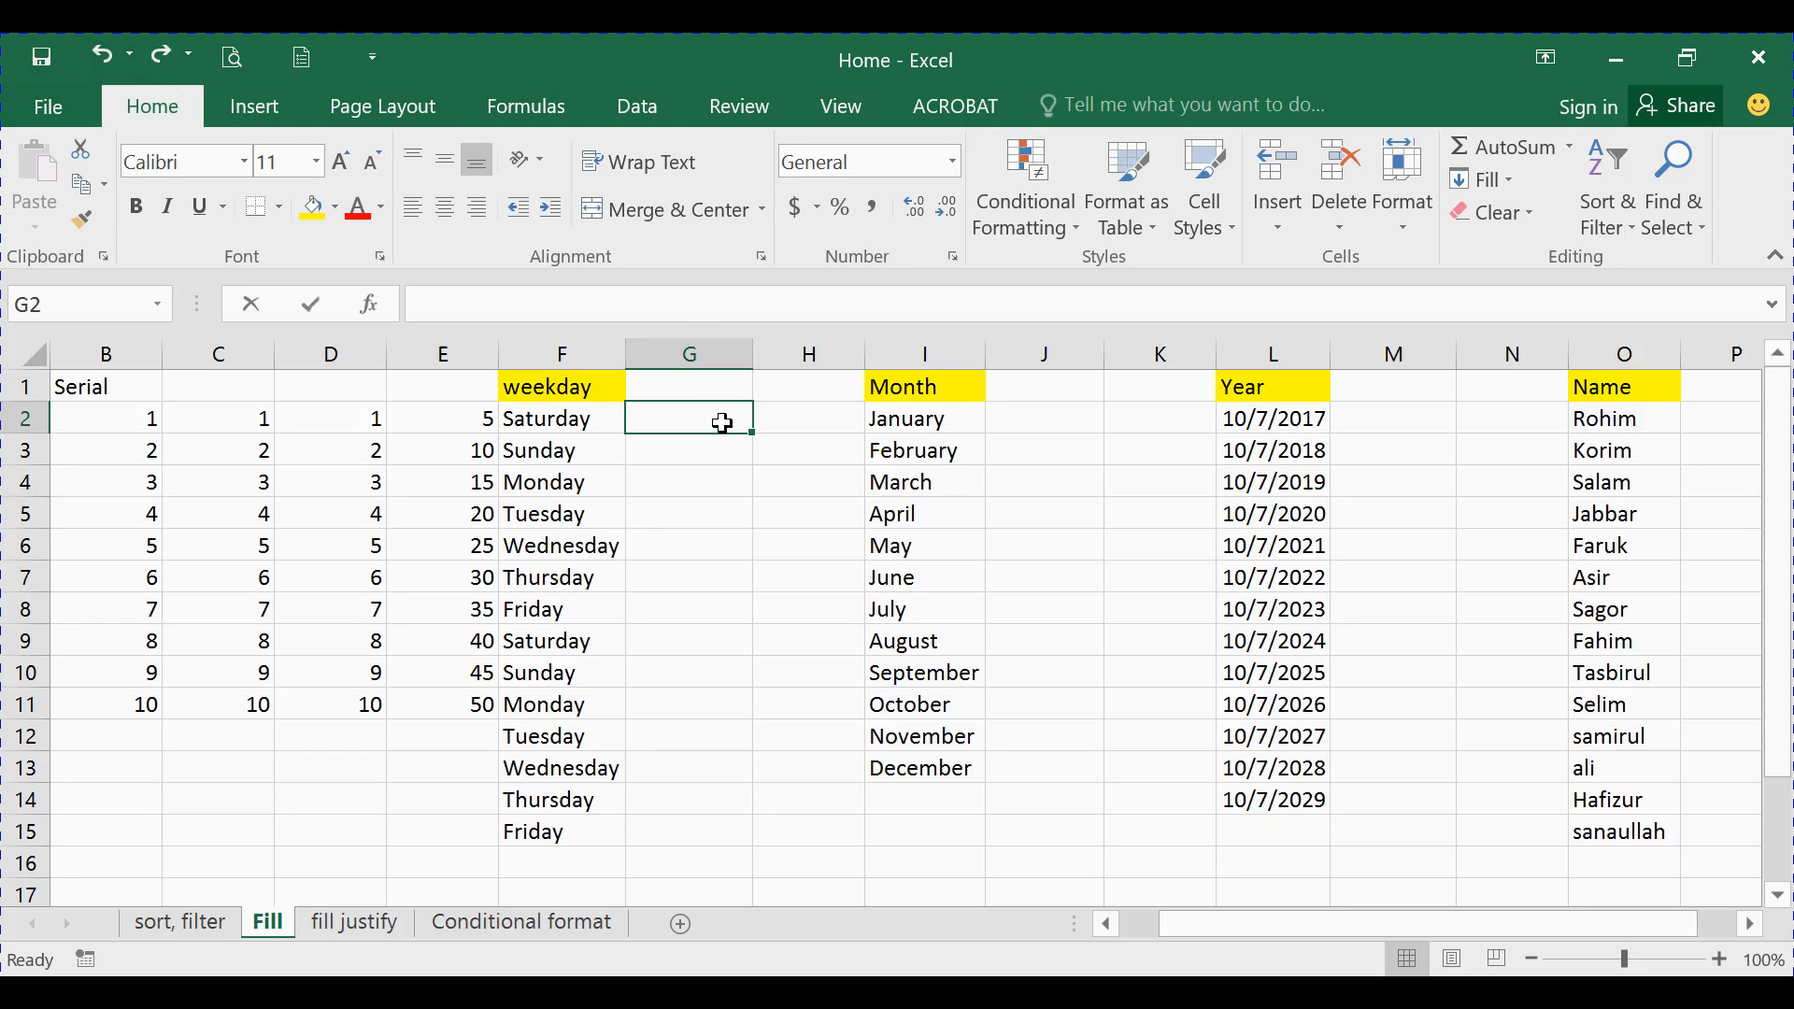
text(satur)
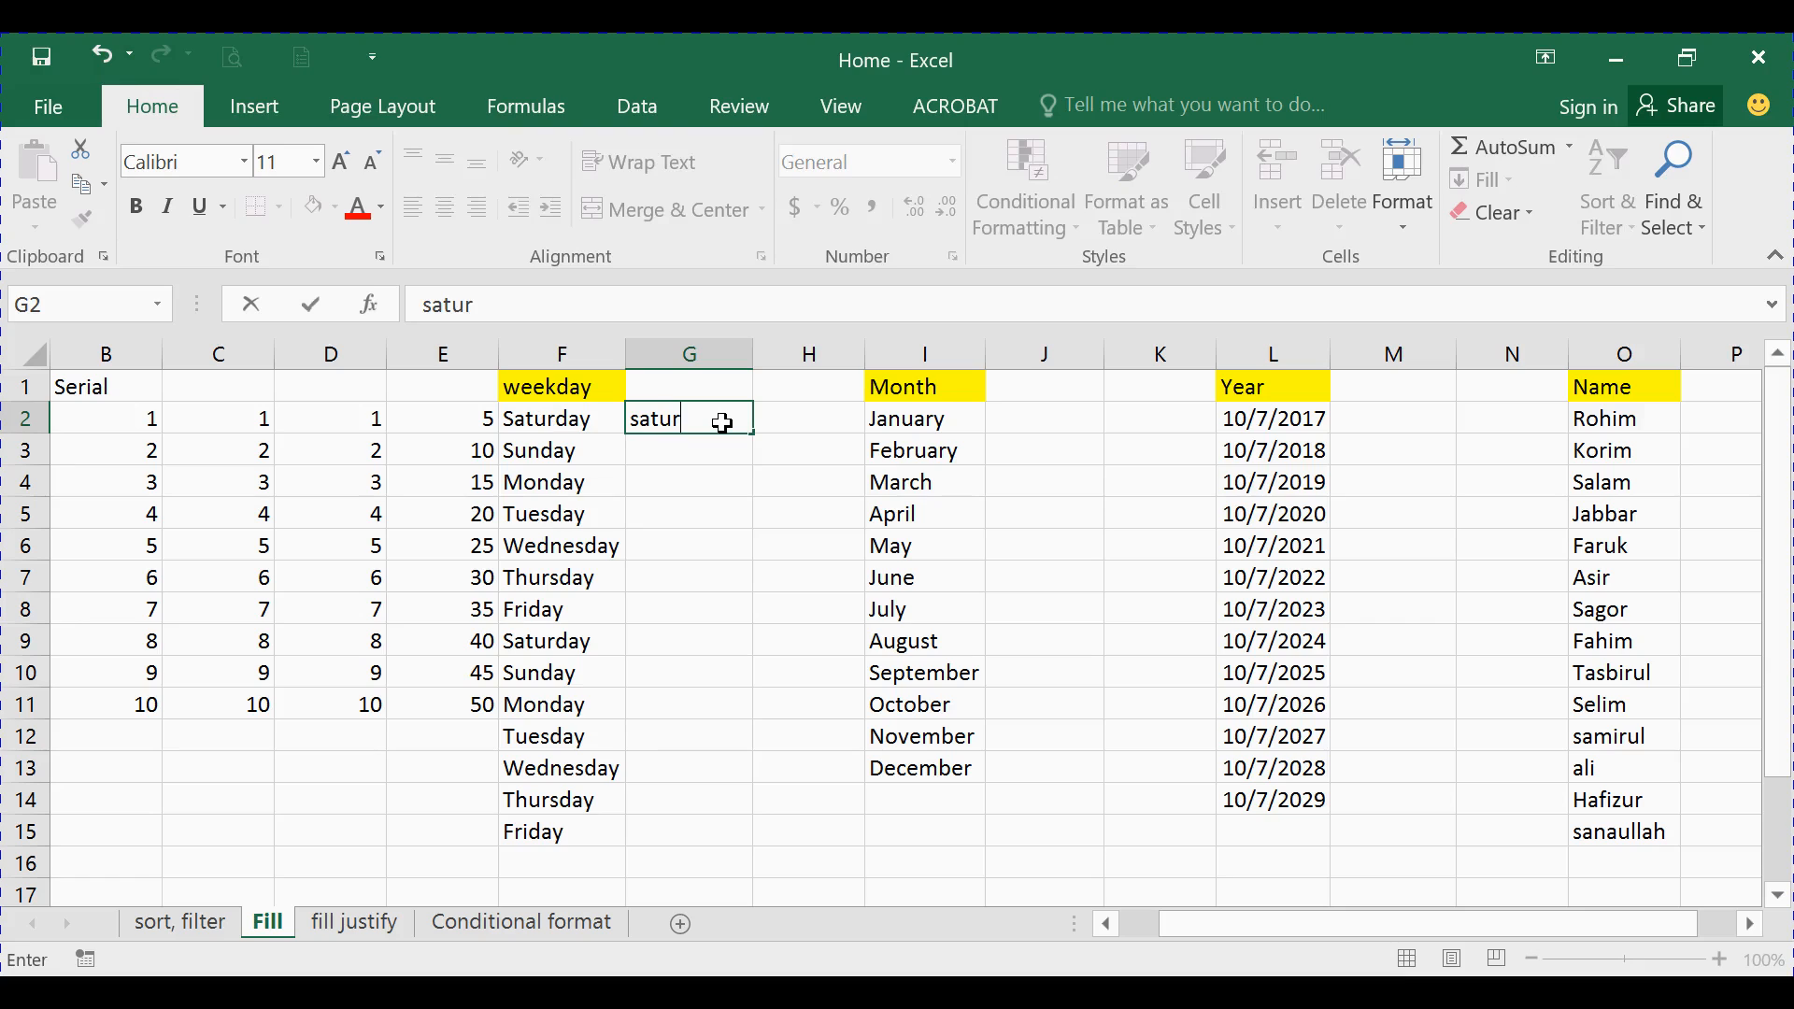
key(BackSpace)
key(BackSpace)
key(BackSpace)
key(BackSpace)
key(BackSpace)
click(722, 461)
click(712, 412)
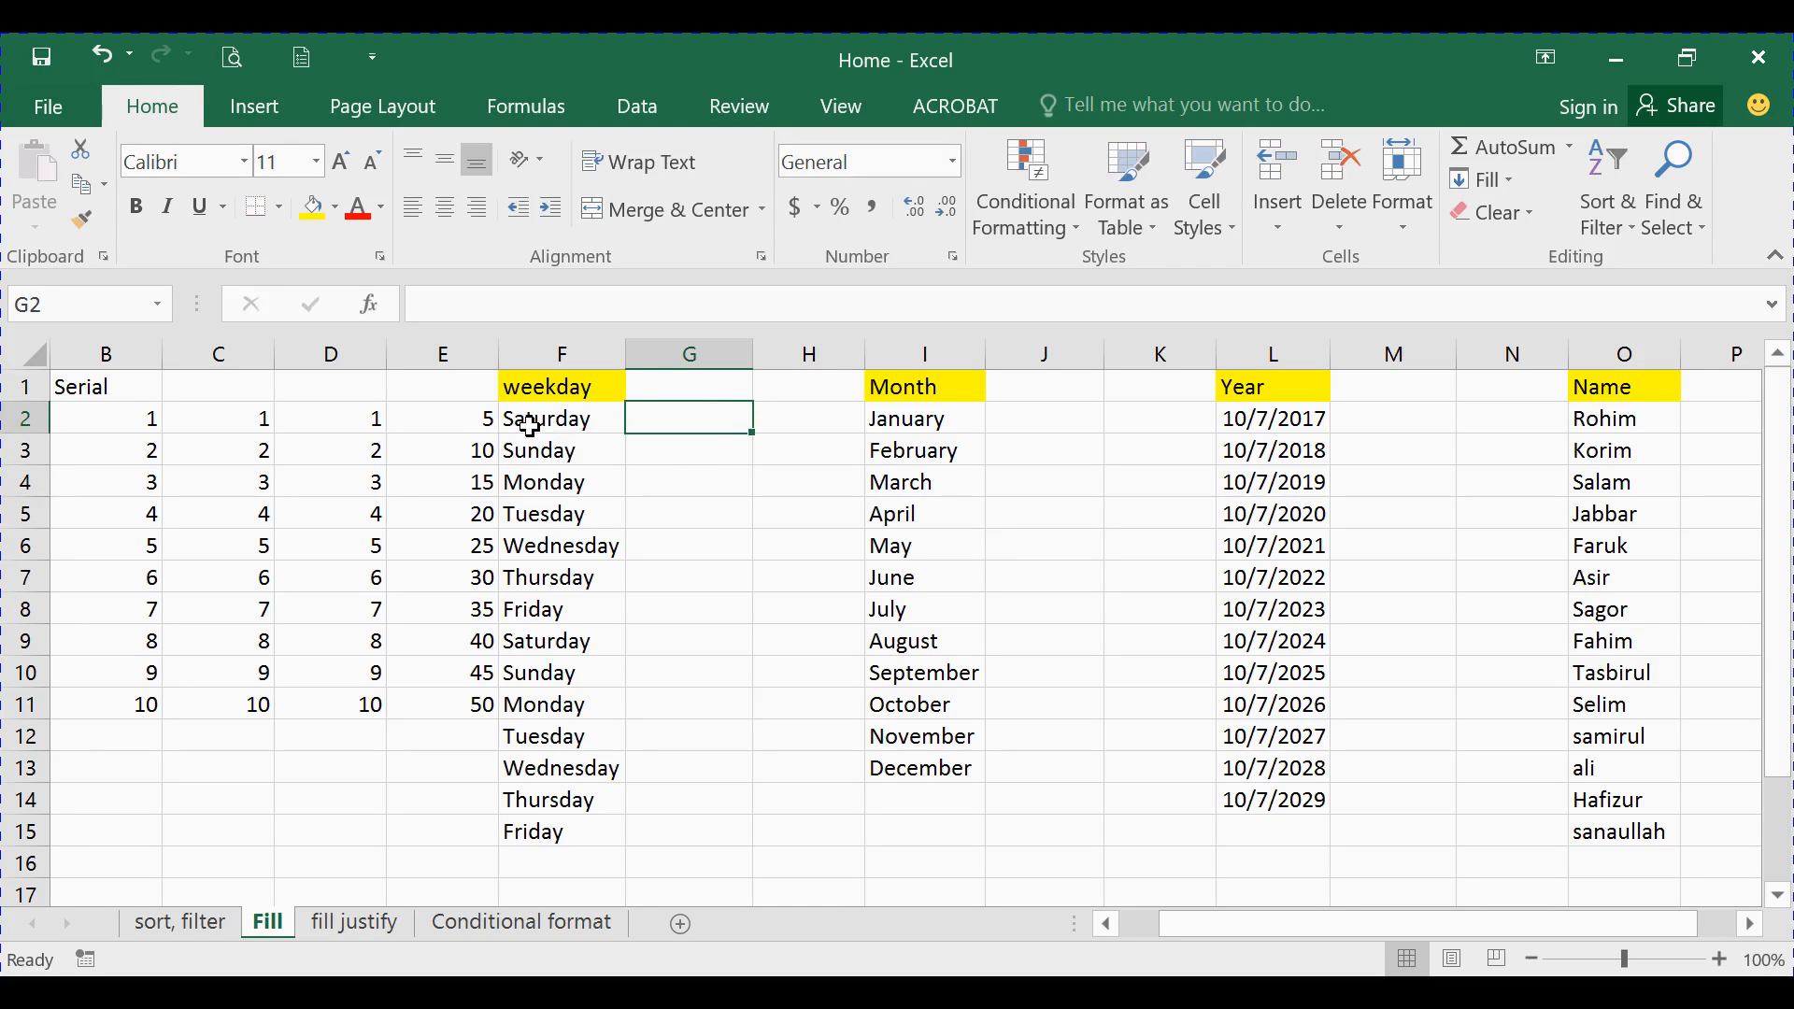
Fill Saturday right from F2 into G2 and autofill the weekday series down to G15
click(1508, 178)
click(1525, 261)
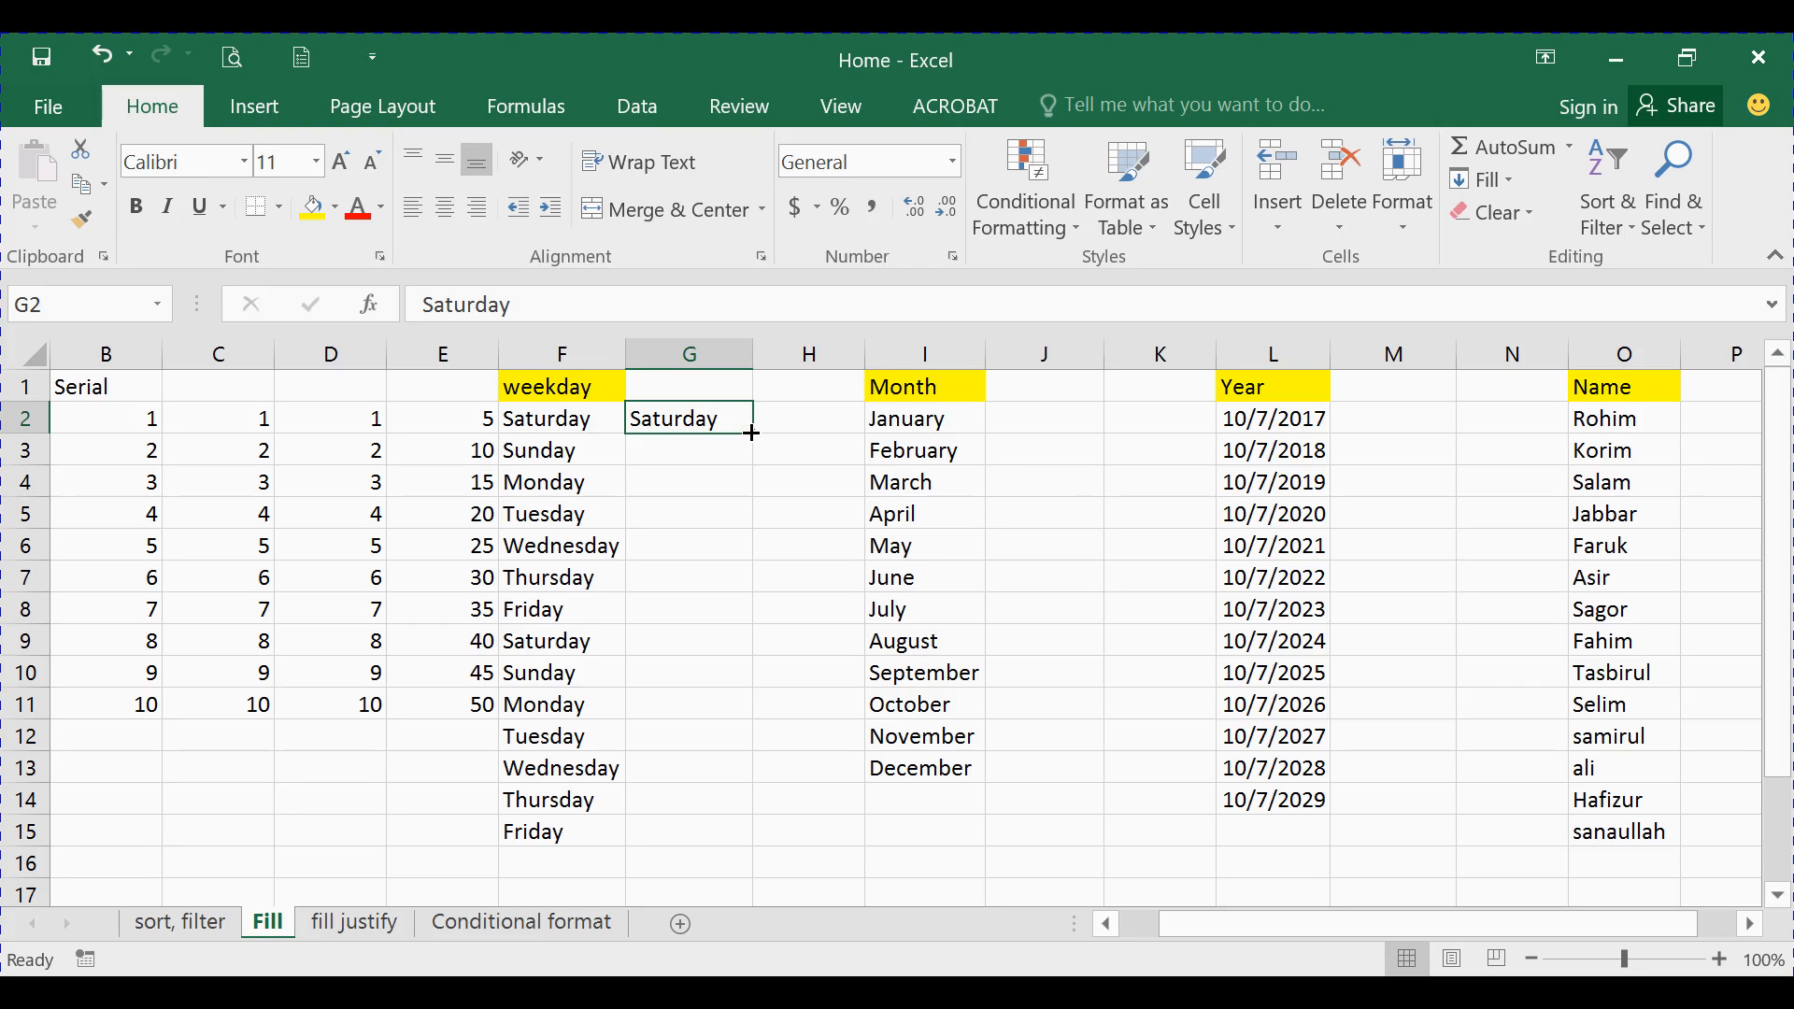
drag(751, 433, 744, 841)
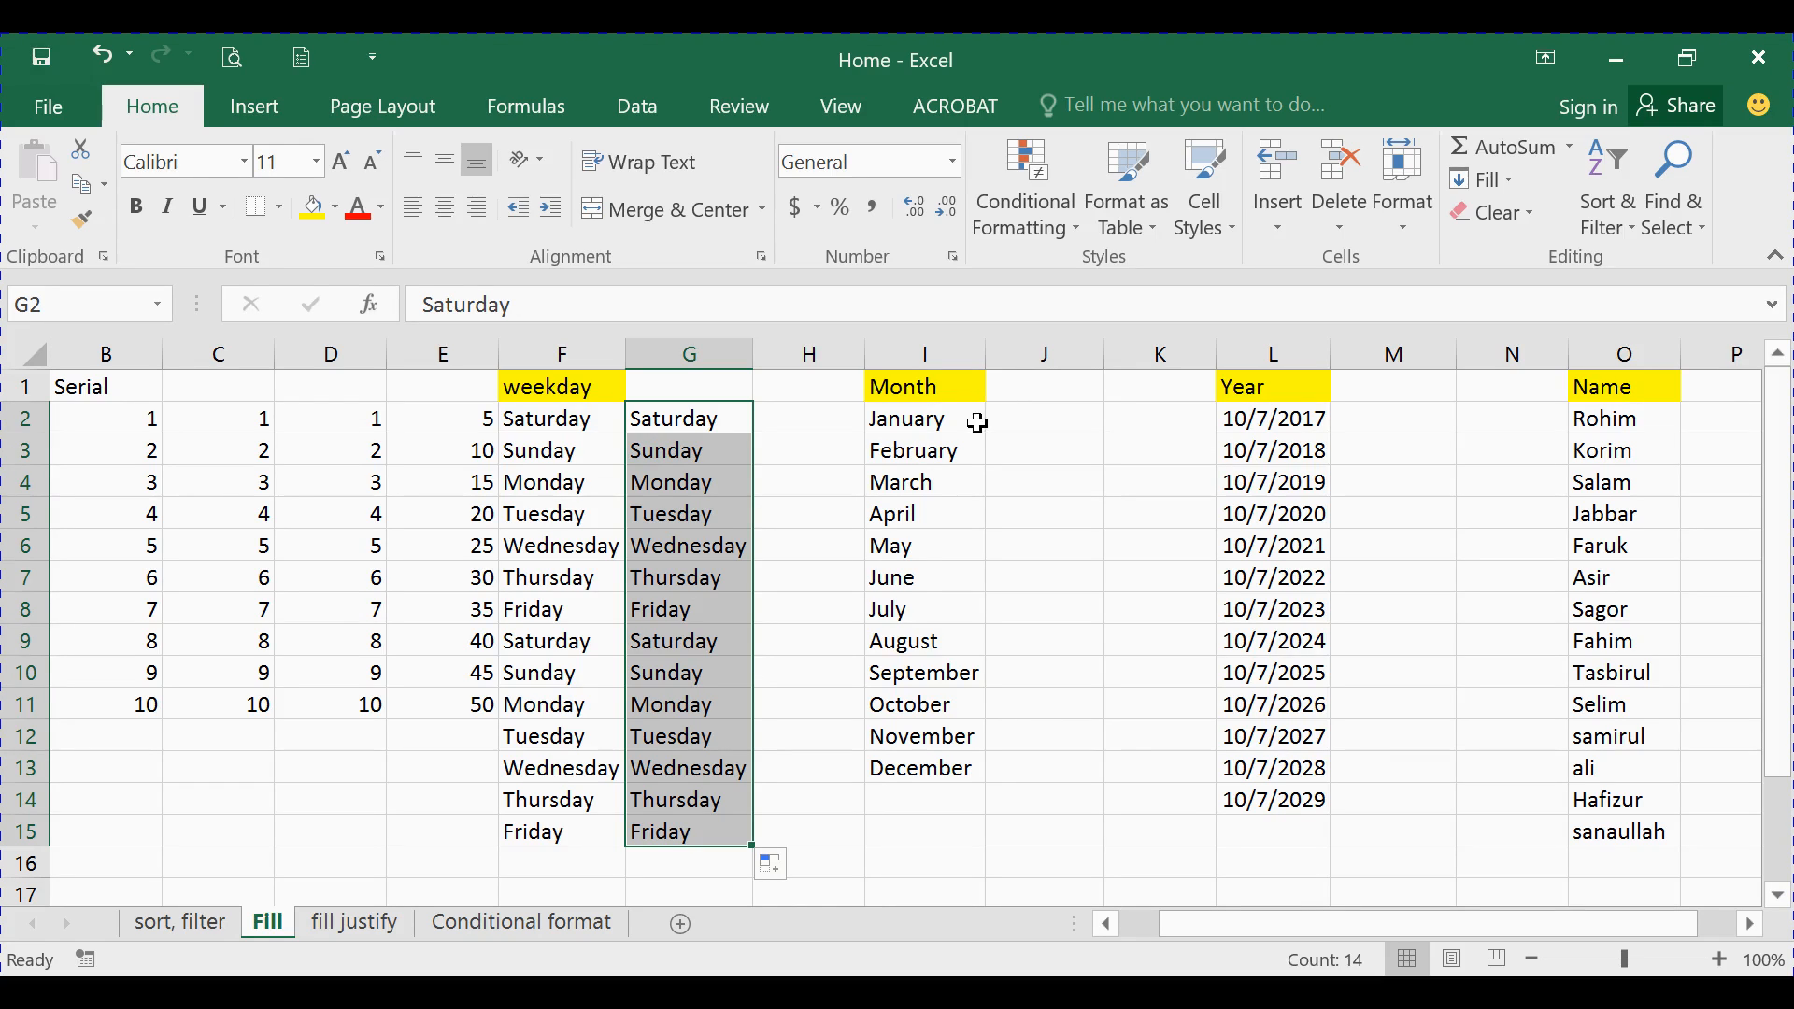
Fill January right from I2 into J2 and autofill the month series down to J13
click(934, 422)
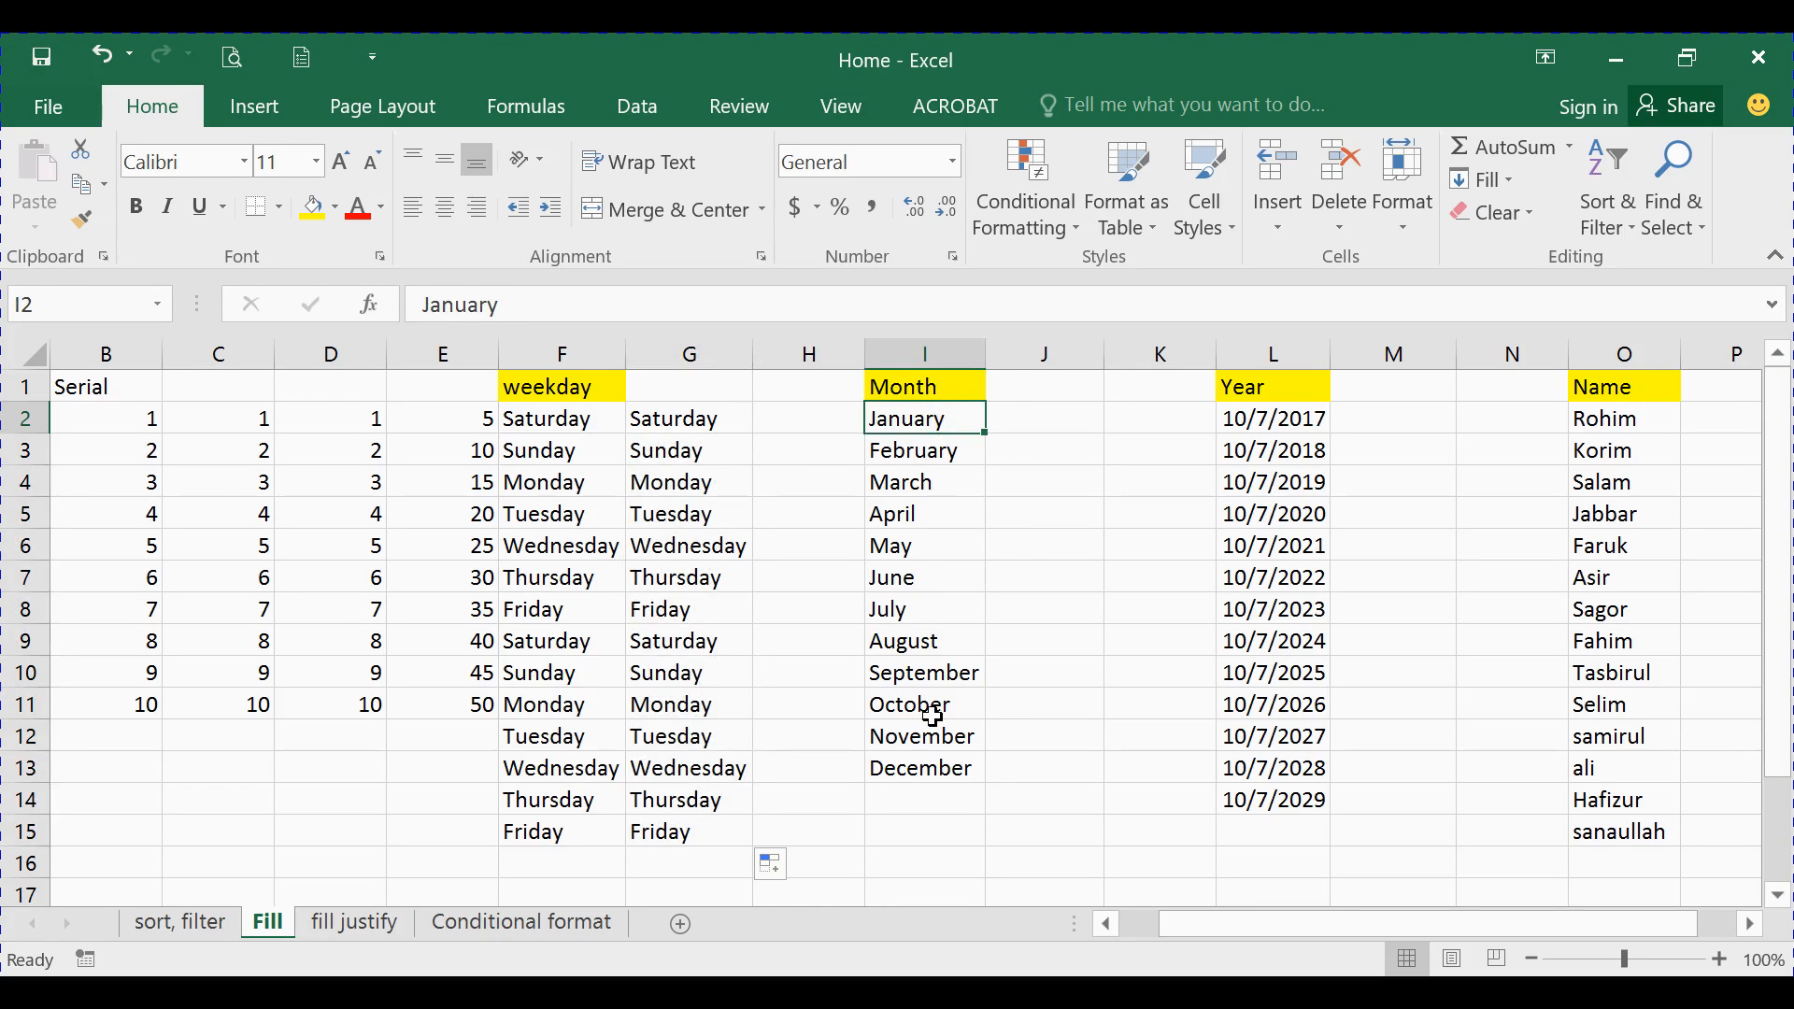
click(1032, 424)
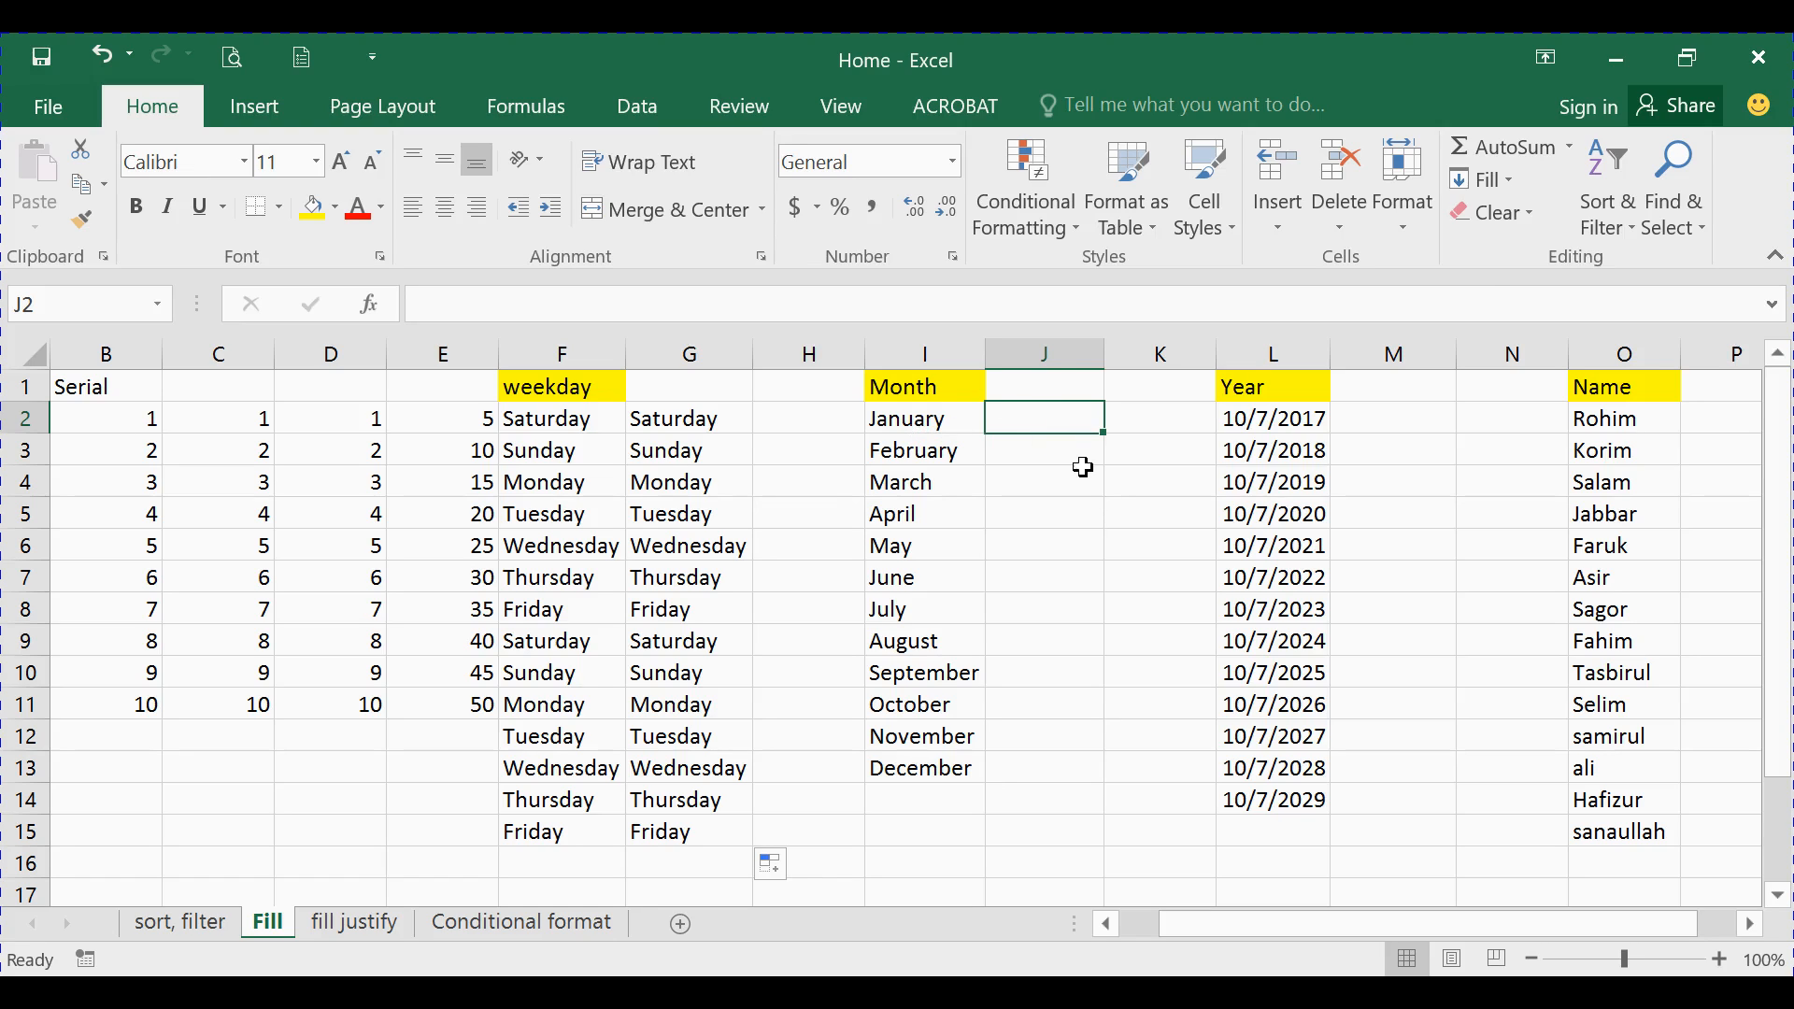
click(1509, 177)
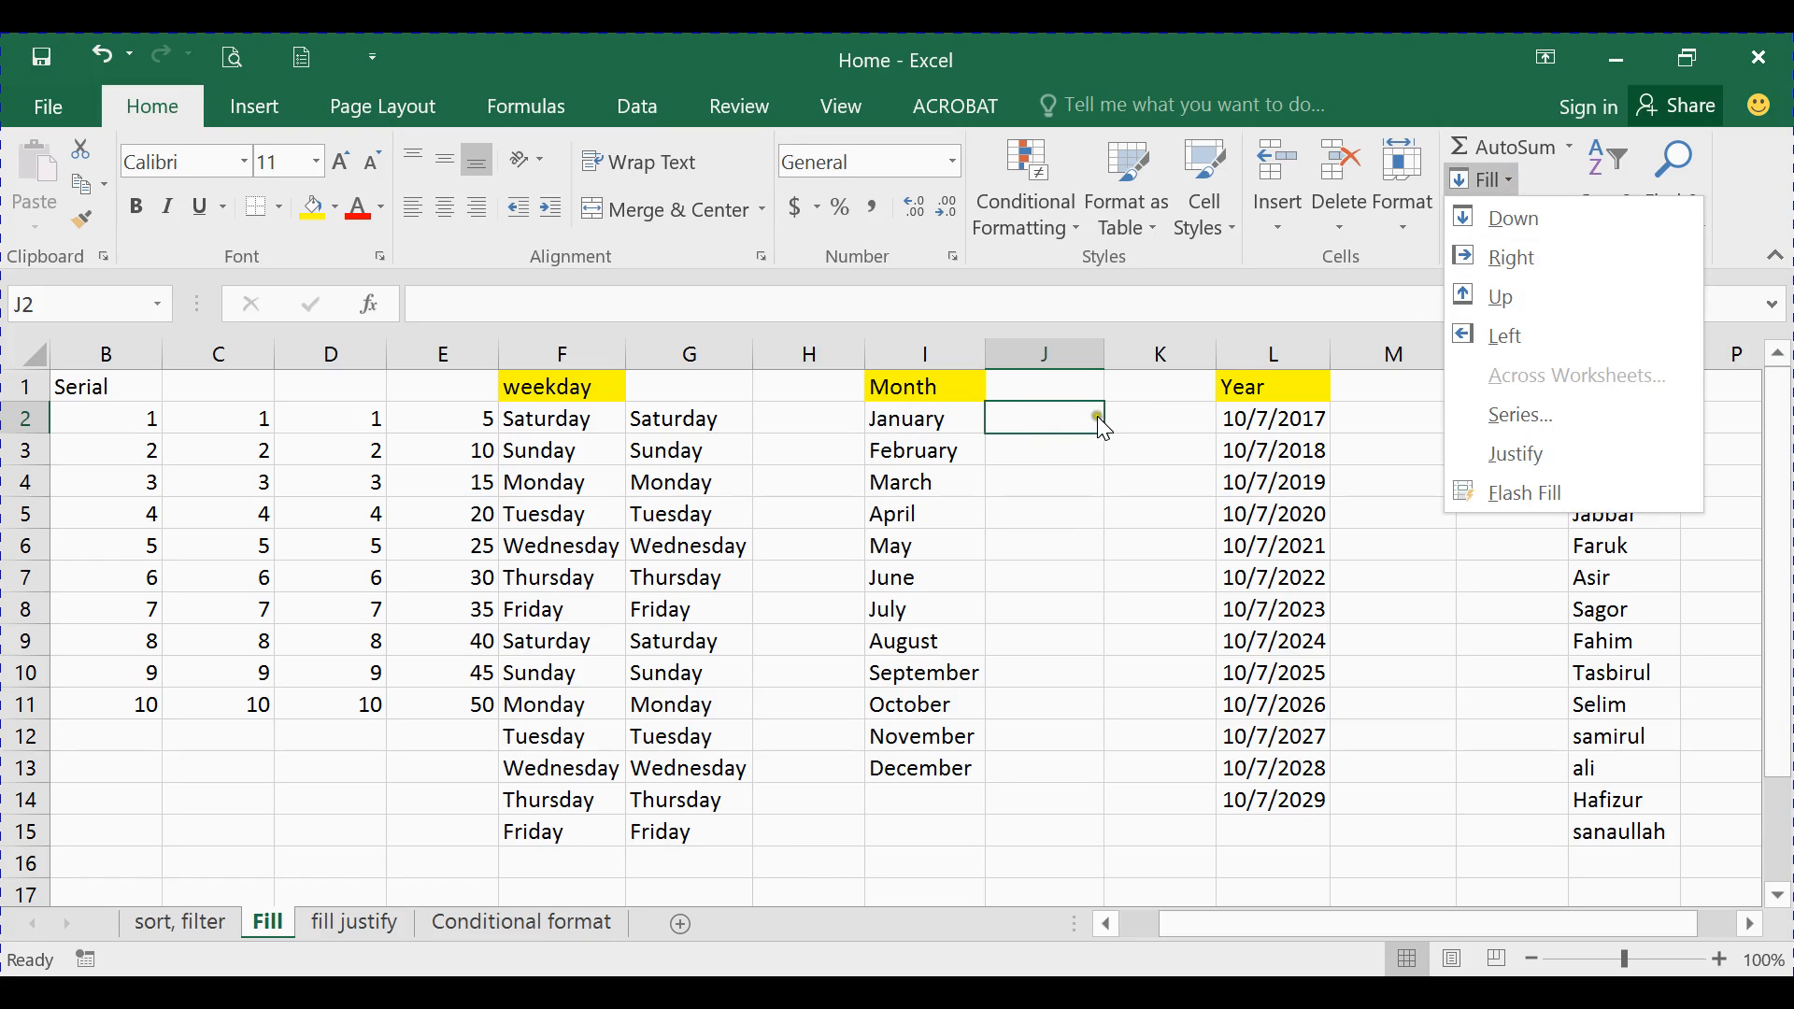
click(1033, 416)
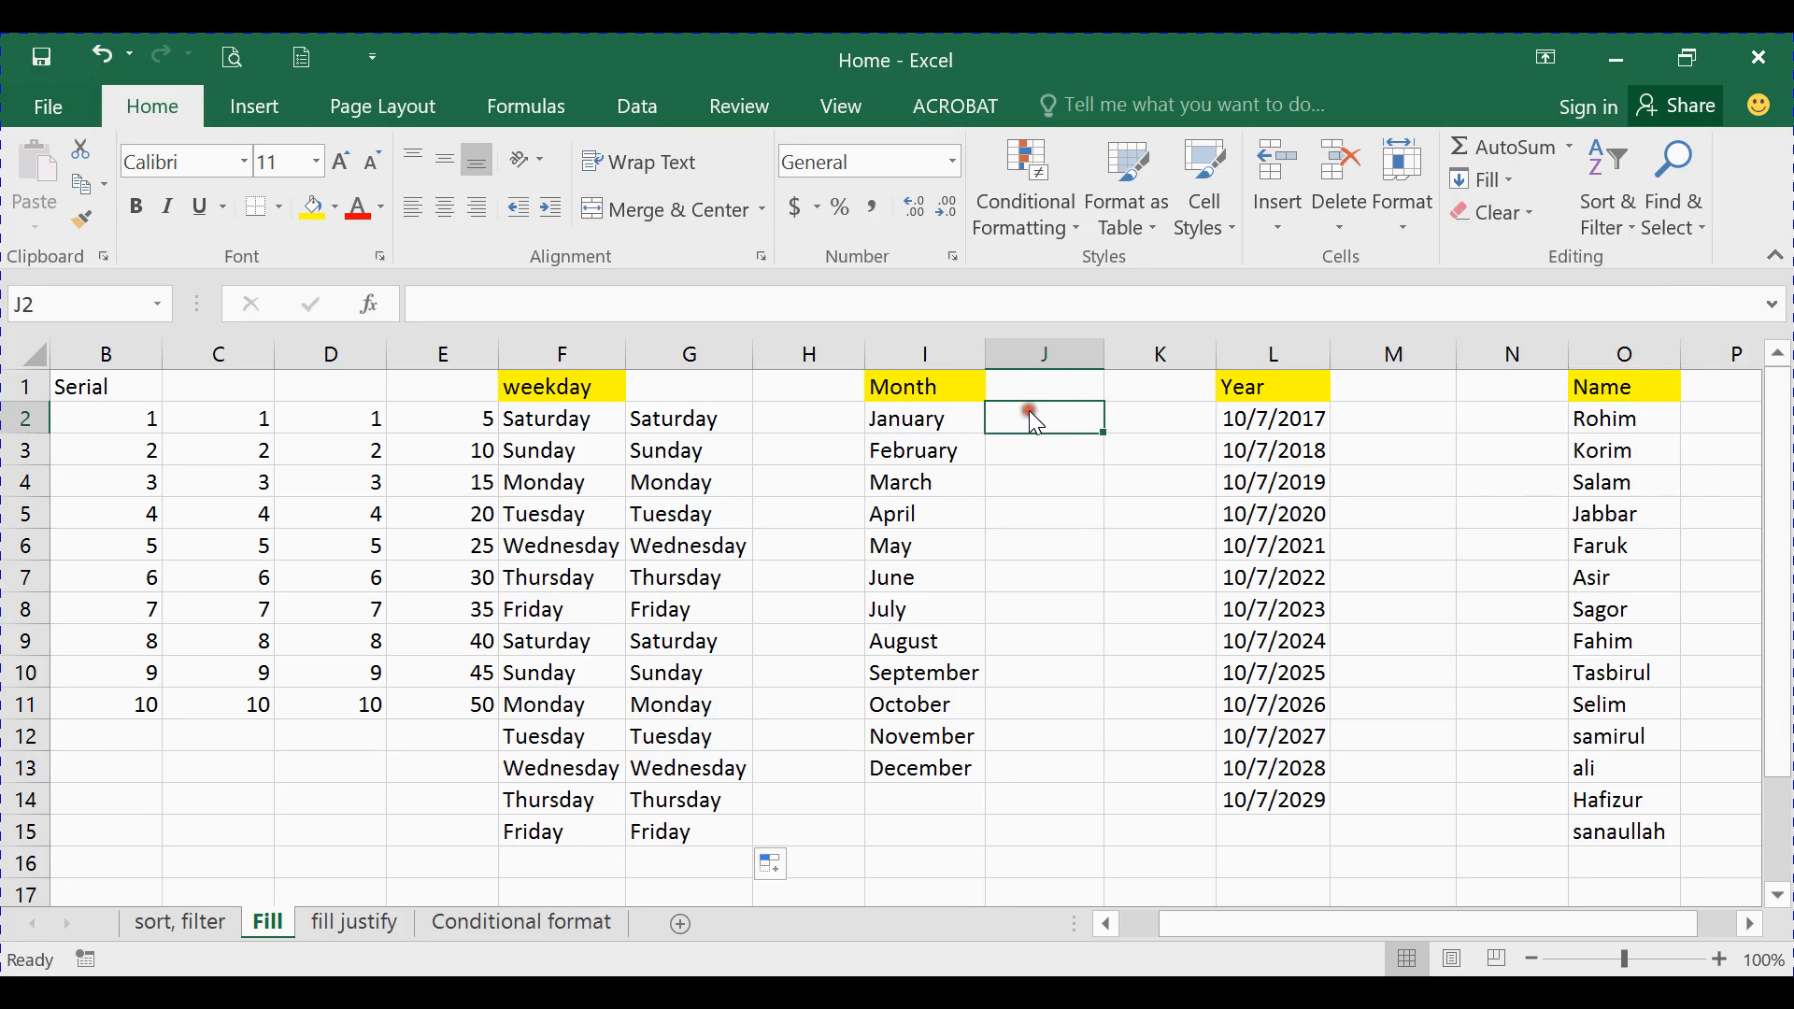
key(ctrl+r)
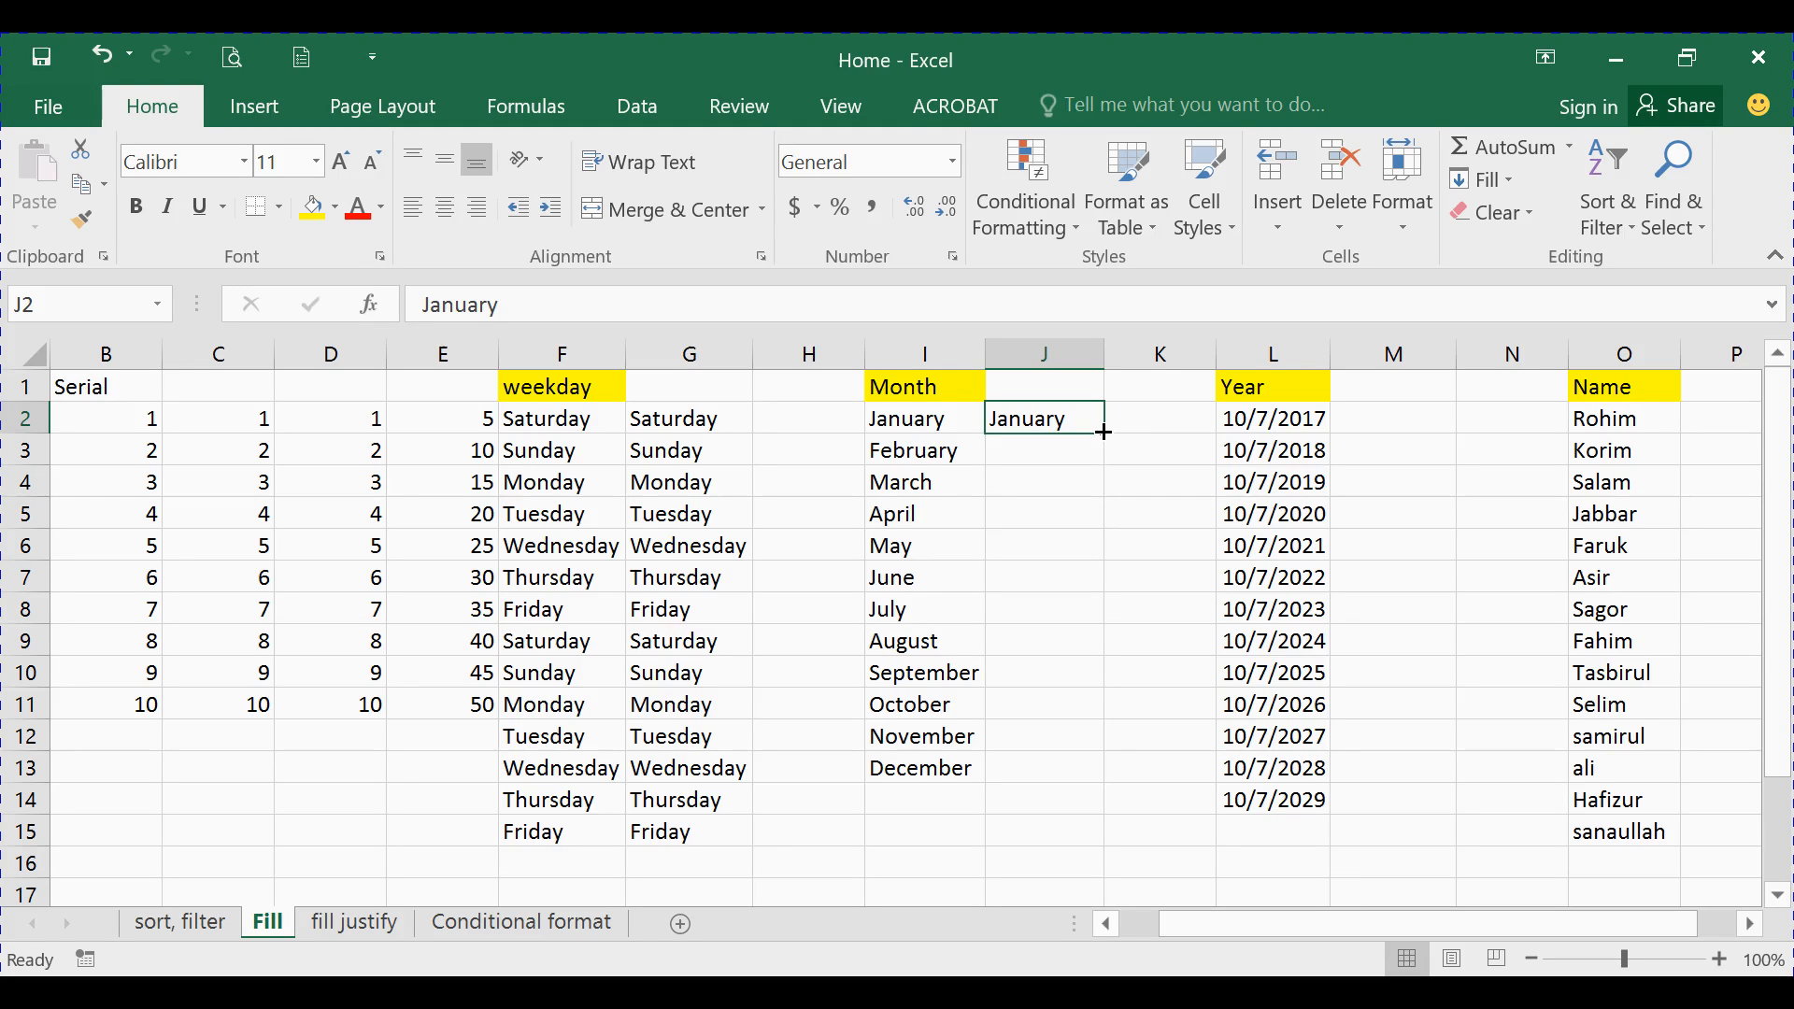
drag(1103, 432, 1093, 783)
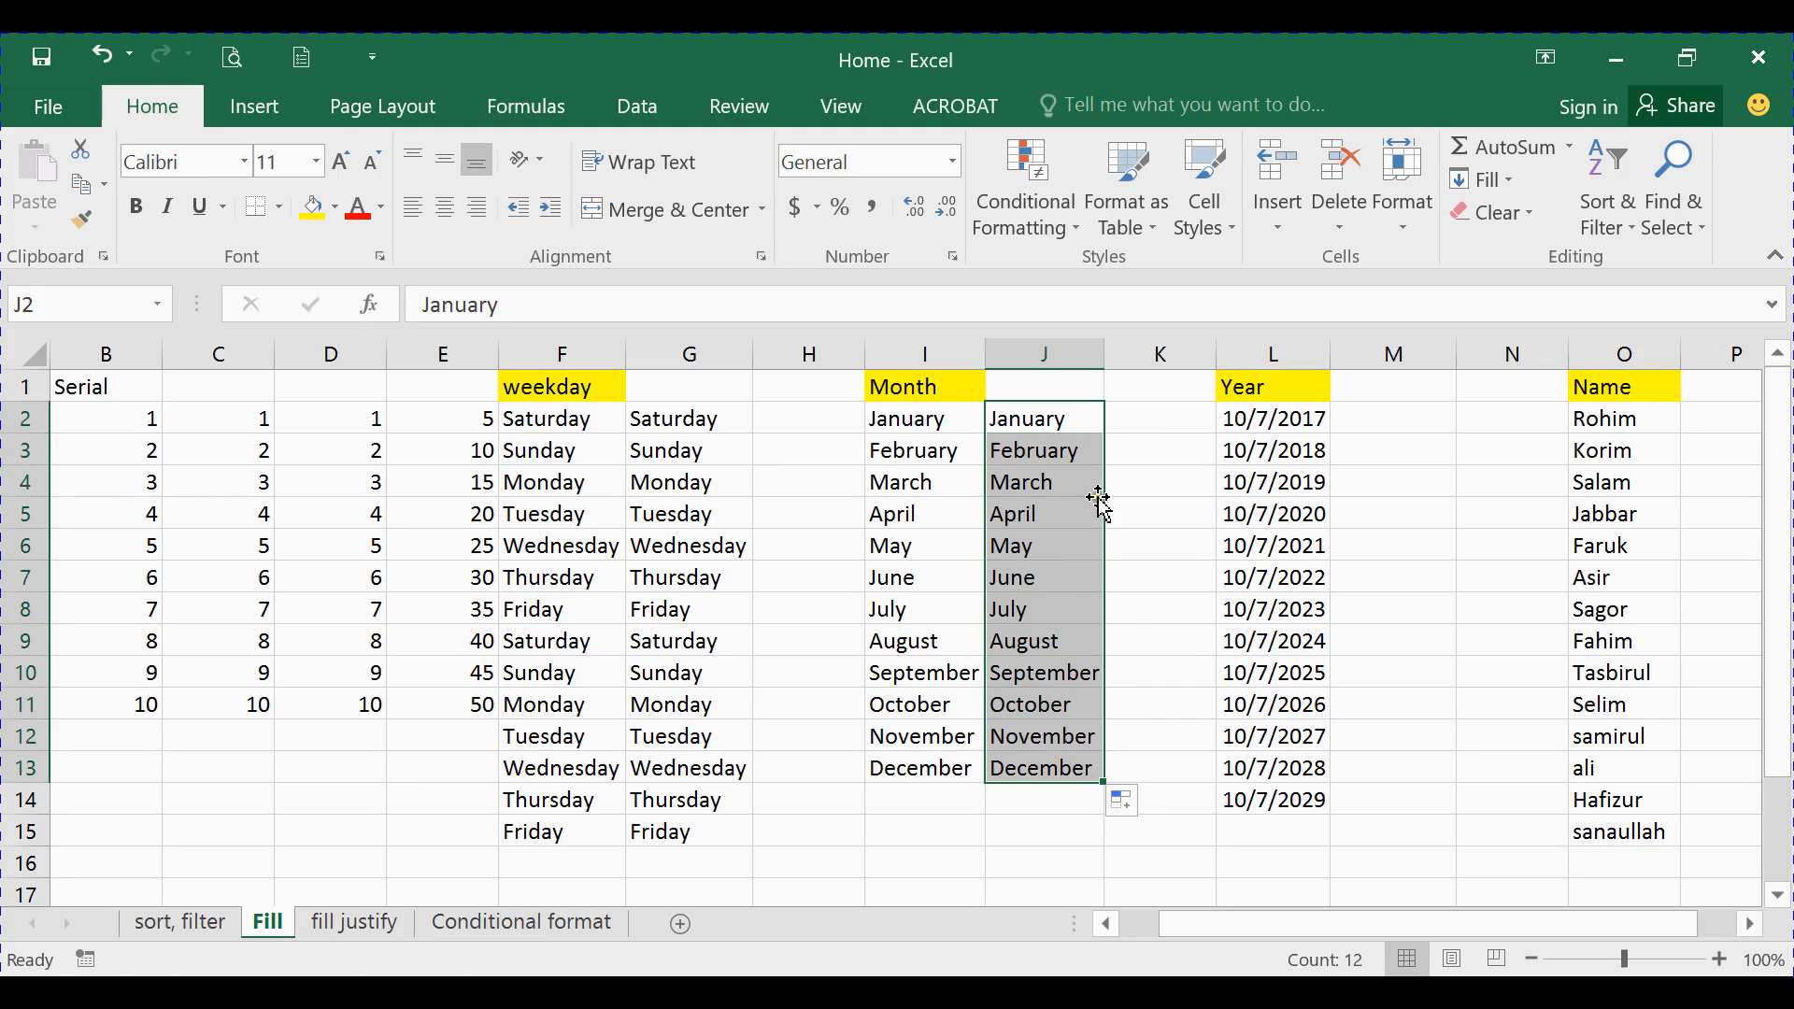
Enter Jan in cell K2 and autofill the abbreviated months down to Dec in K13
click(1147, 417)
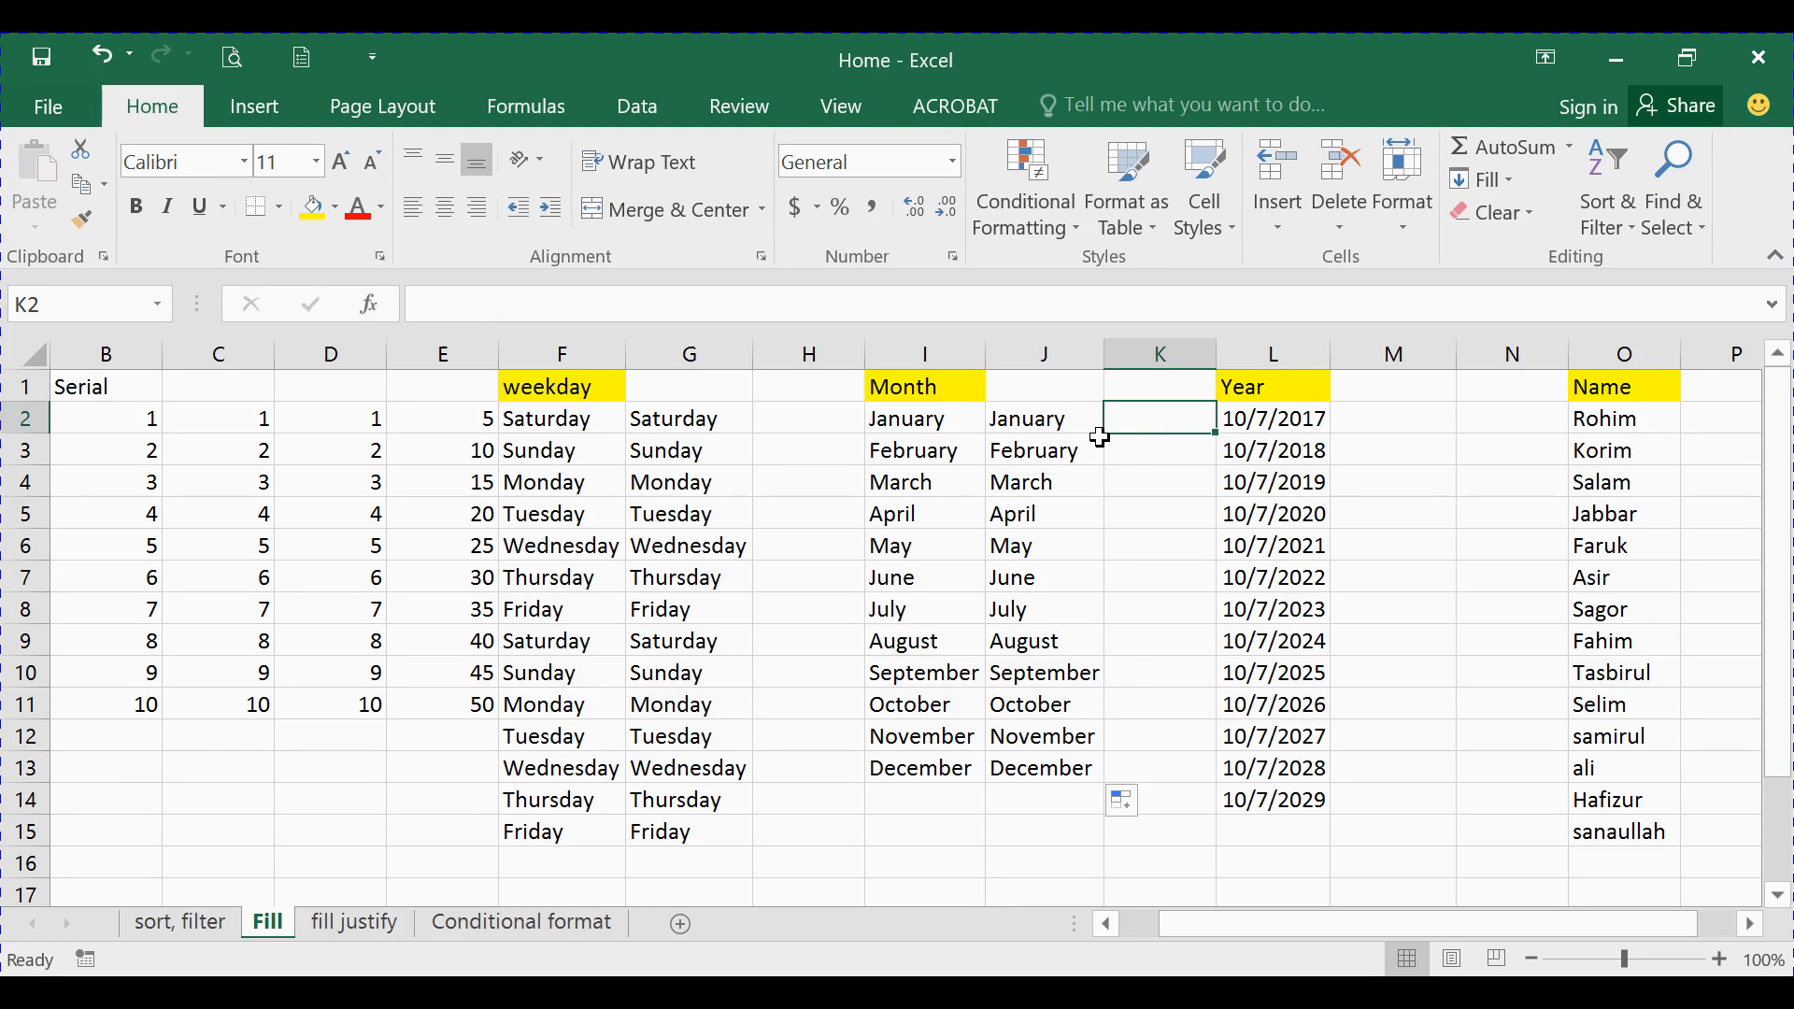
text(Jan)
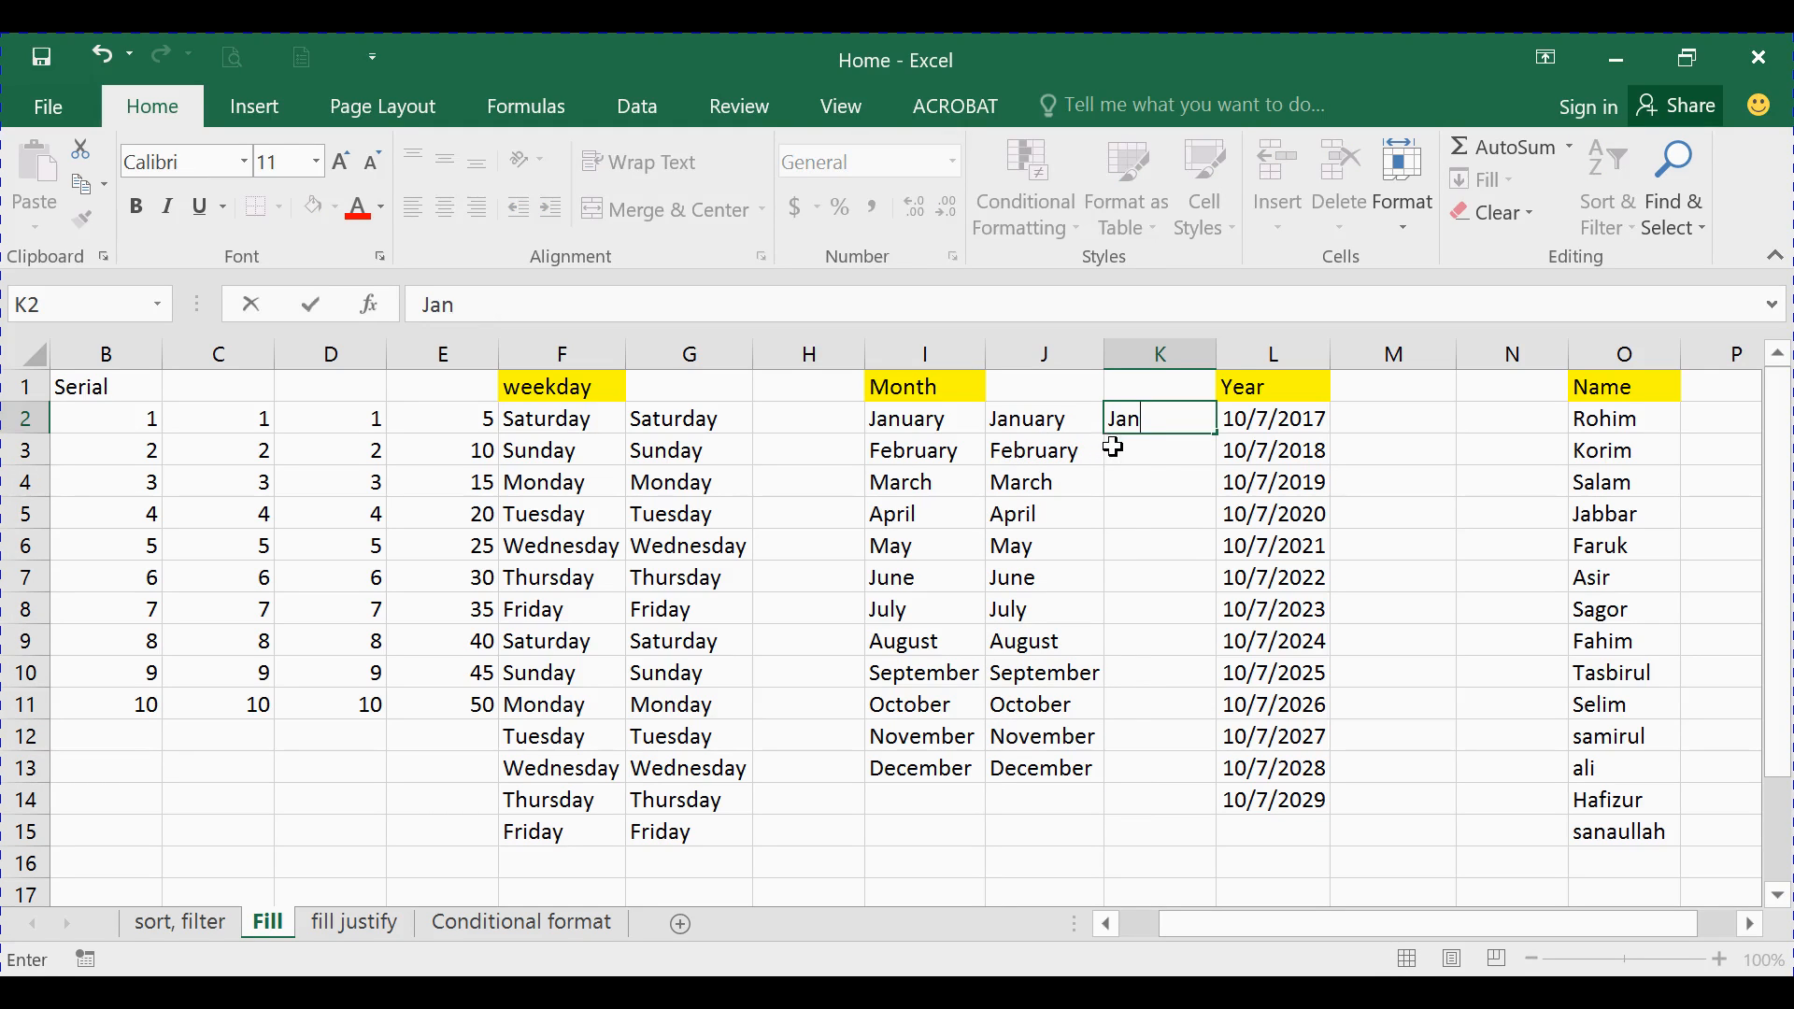
key(Return)
click(1149, 414)
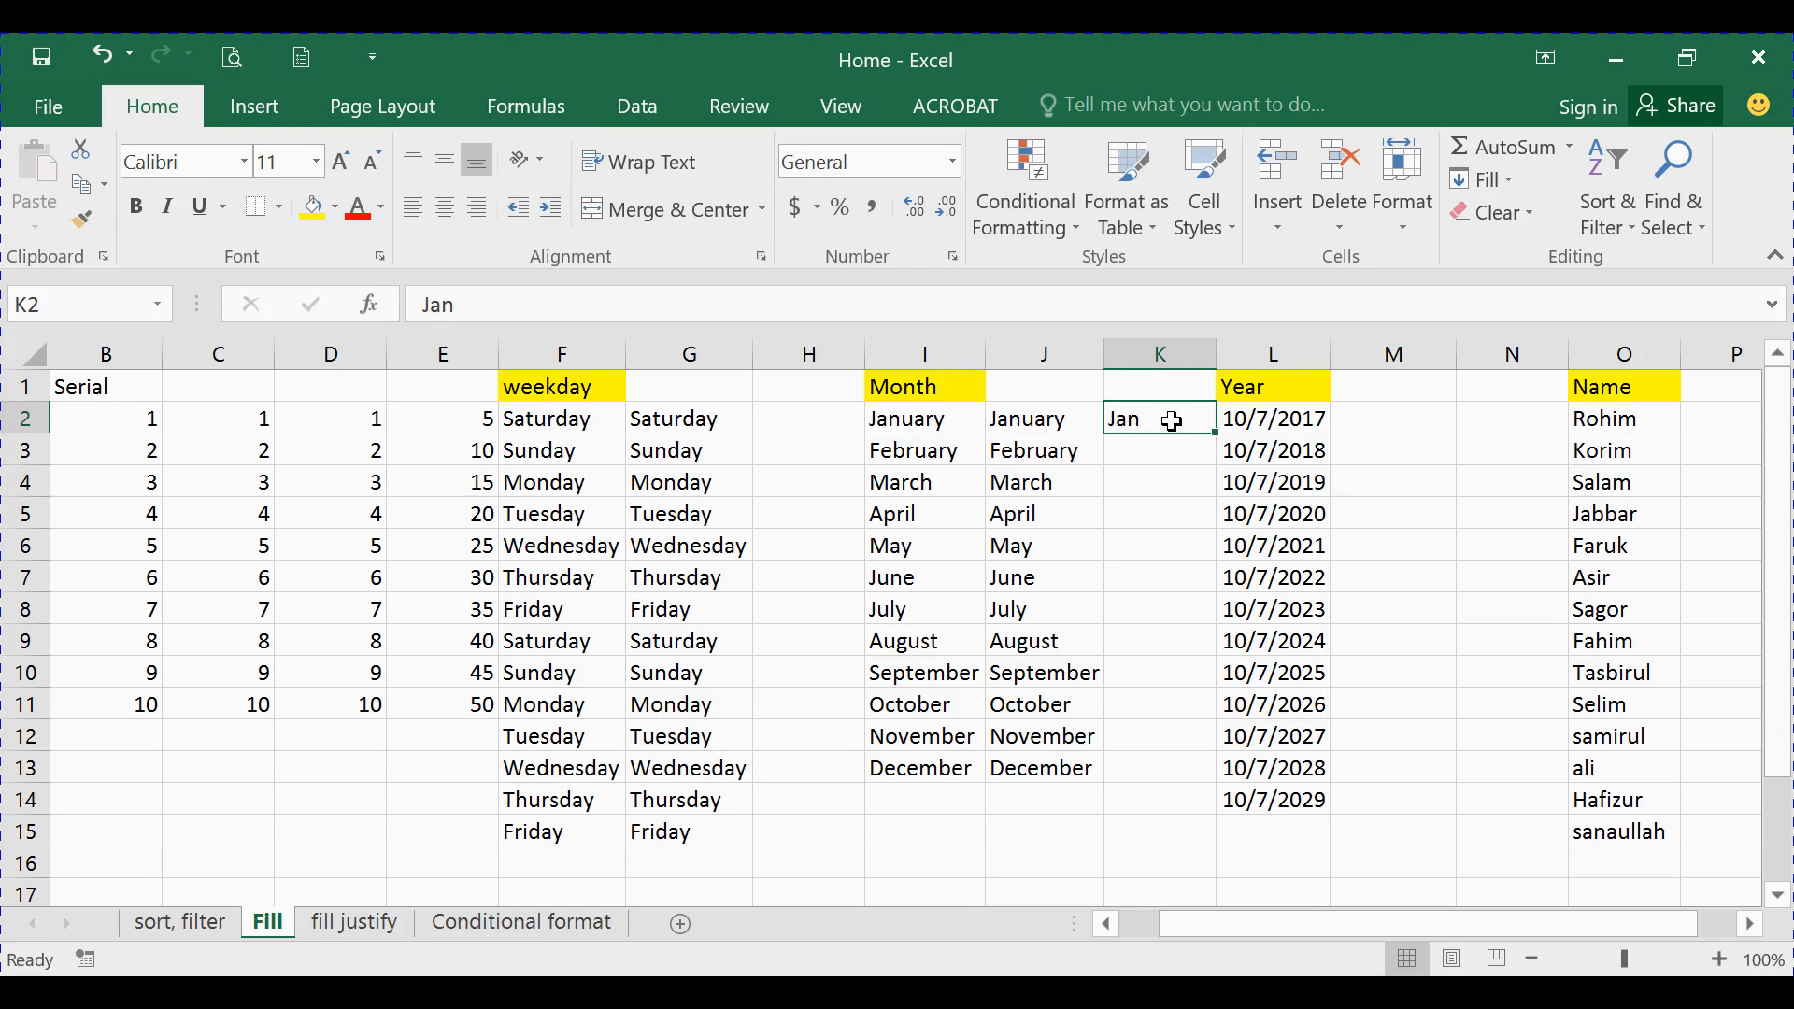
drag(1208, 439, 1183, 782)
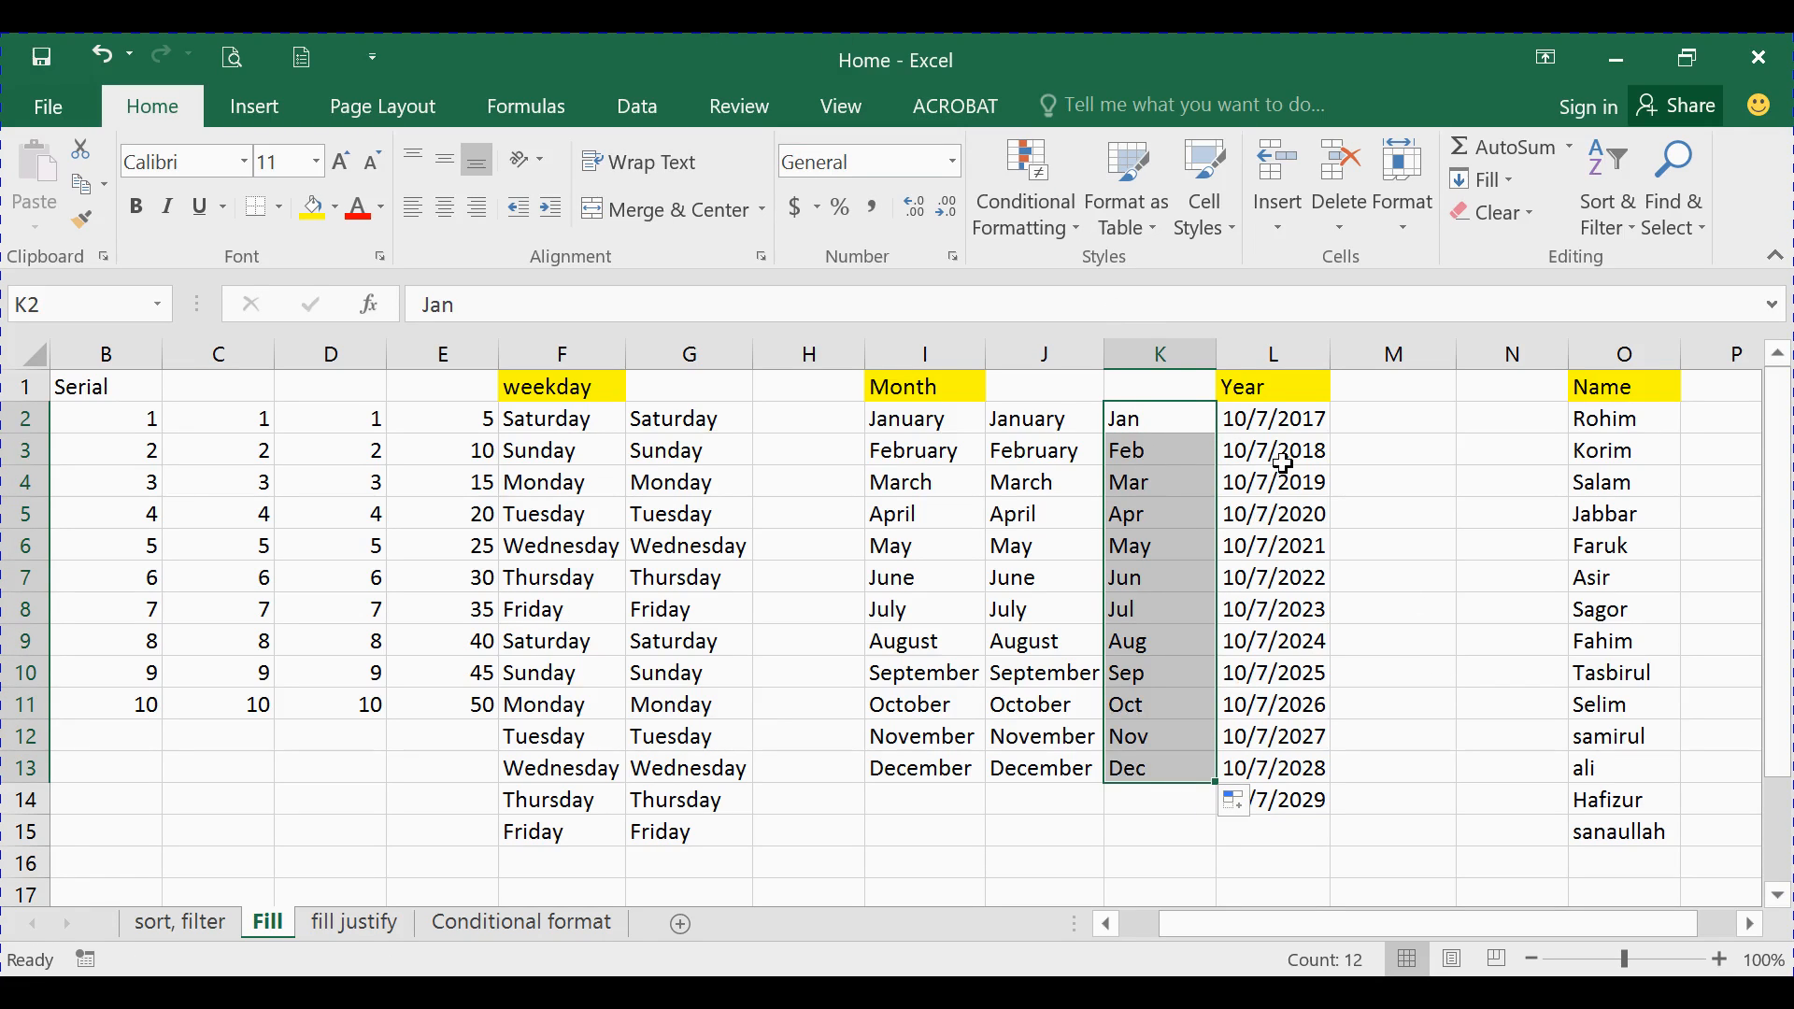
click(1377, 423)
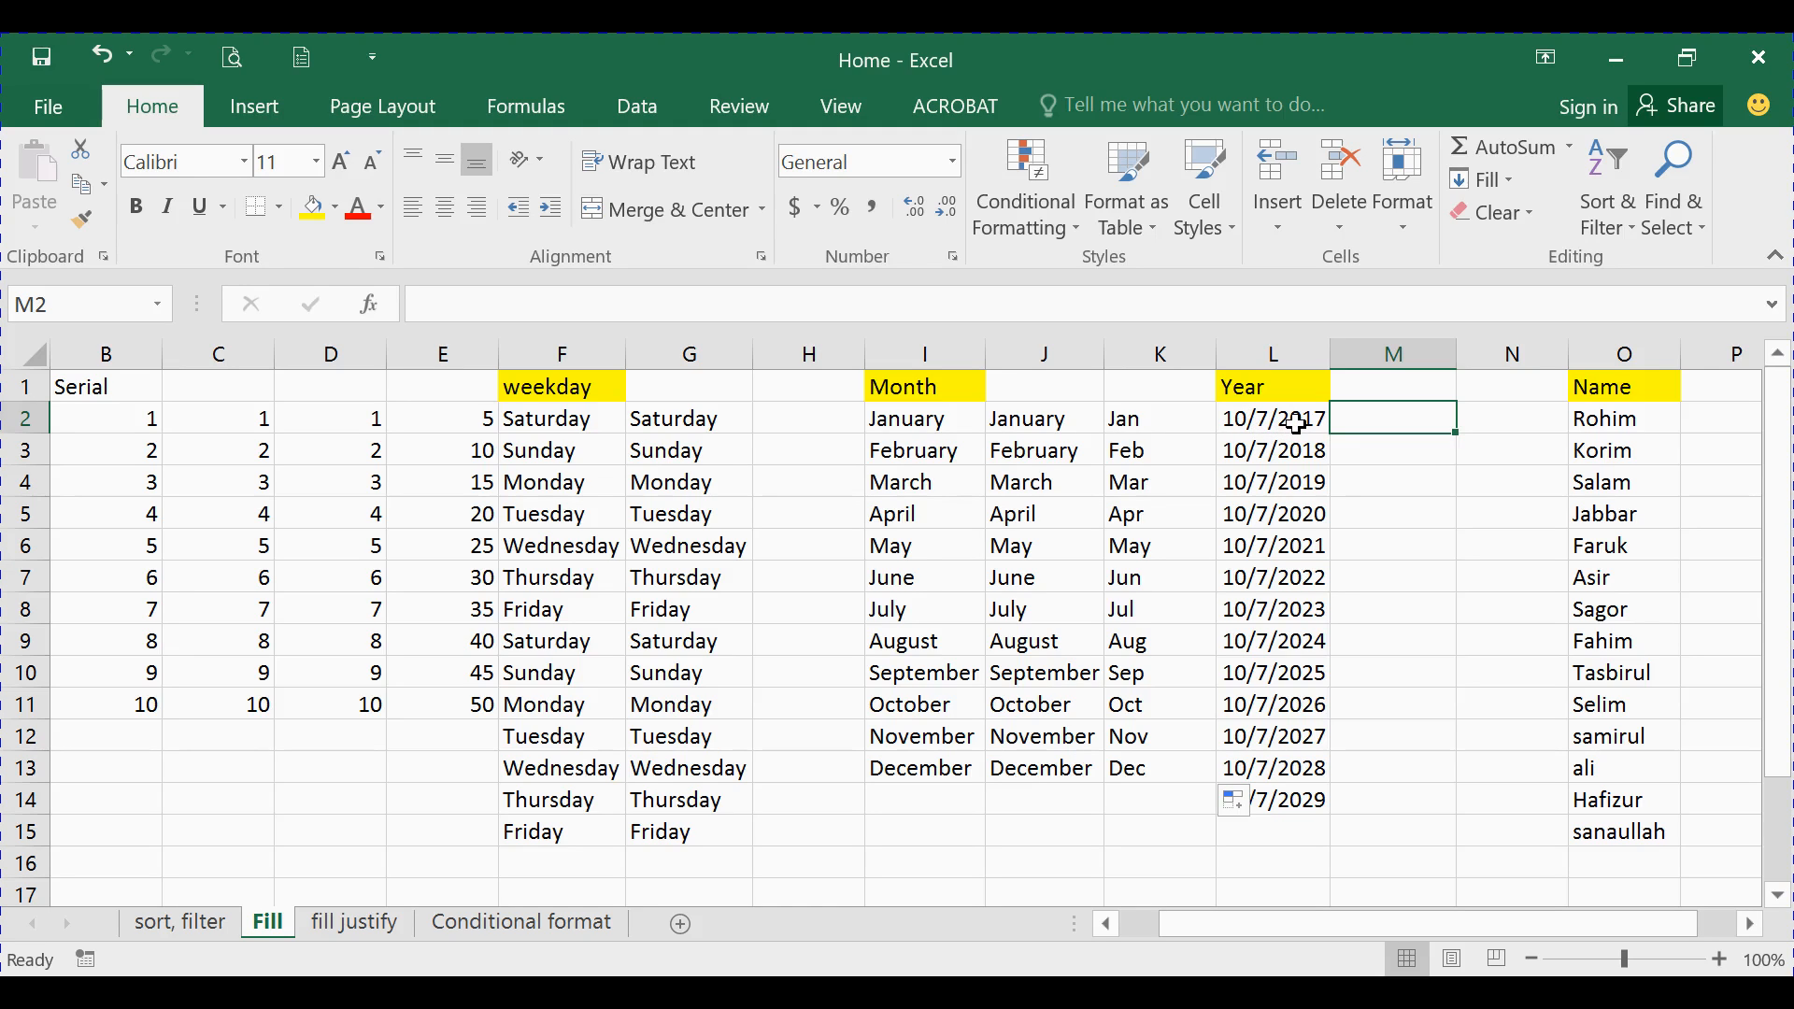
click(1492, 181)
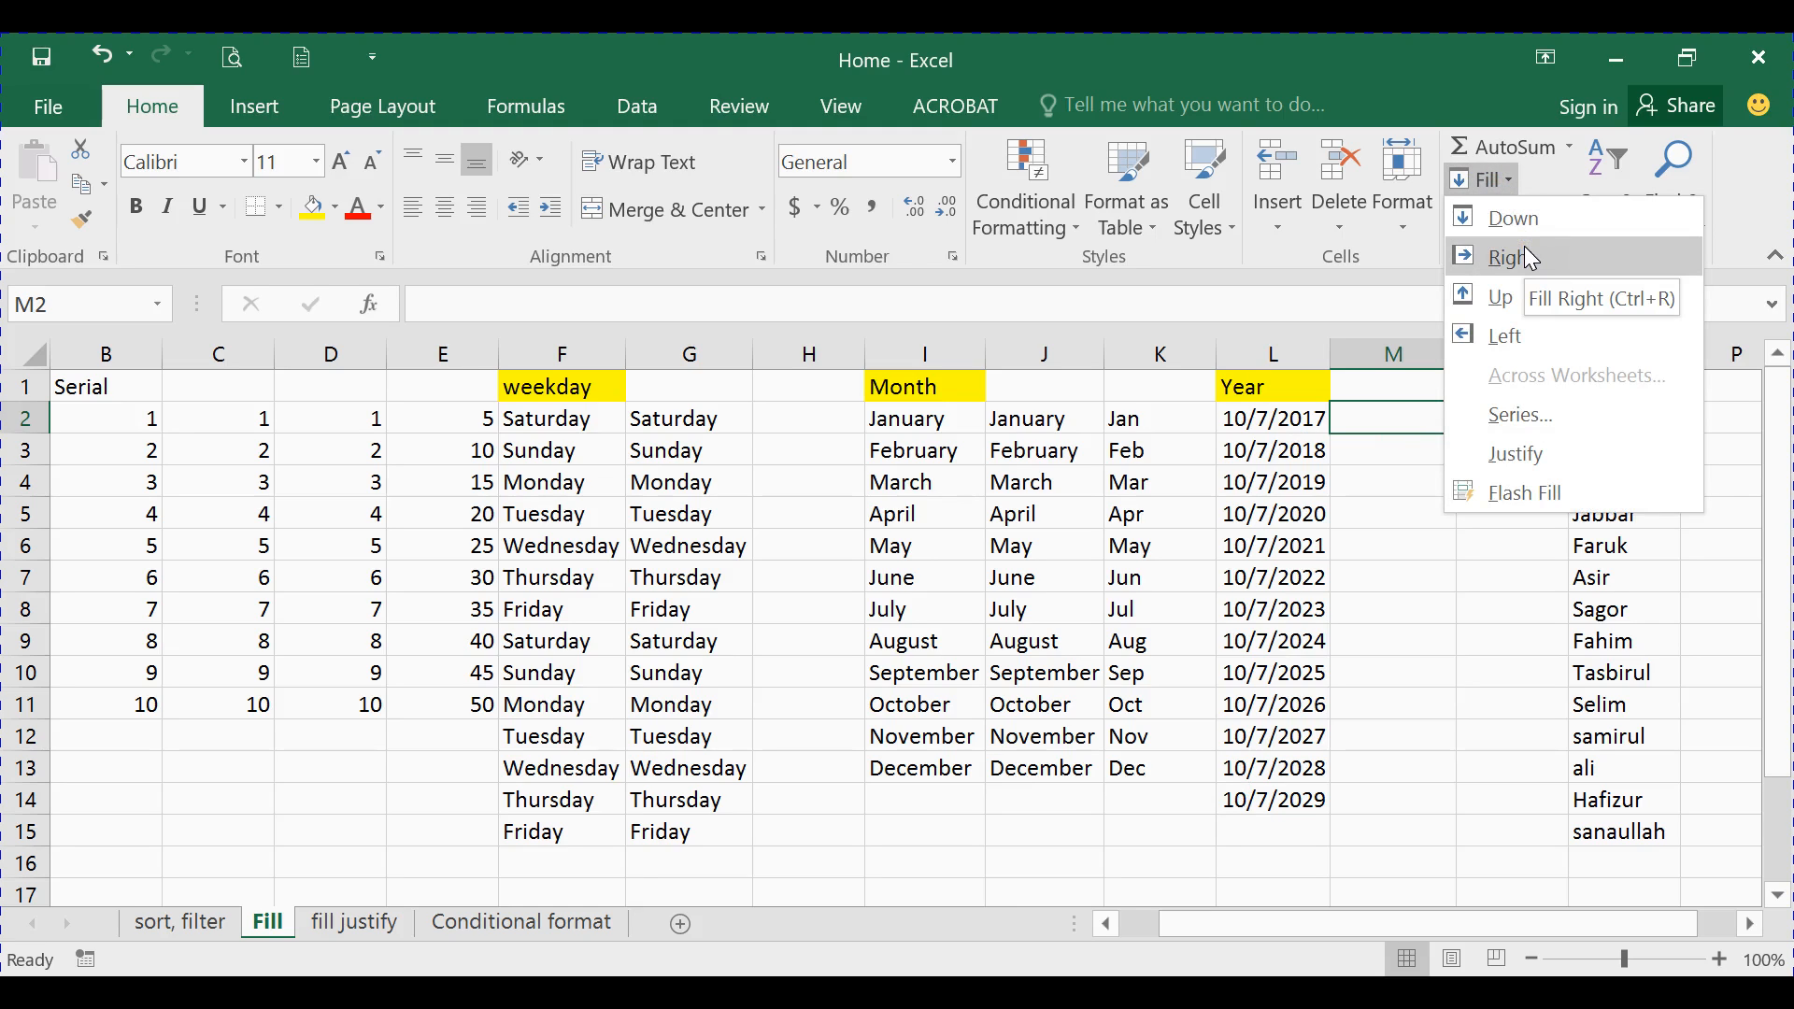
click(1406, 418)
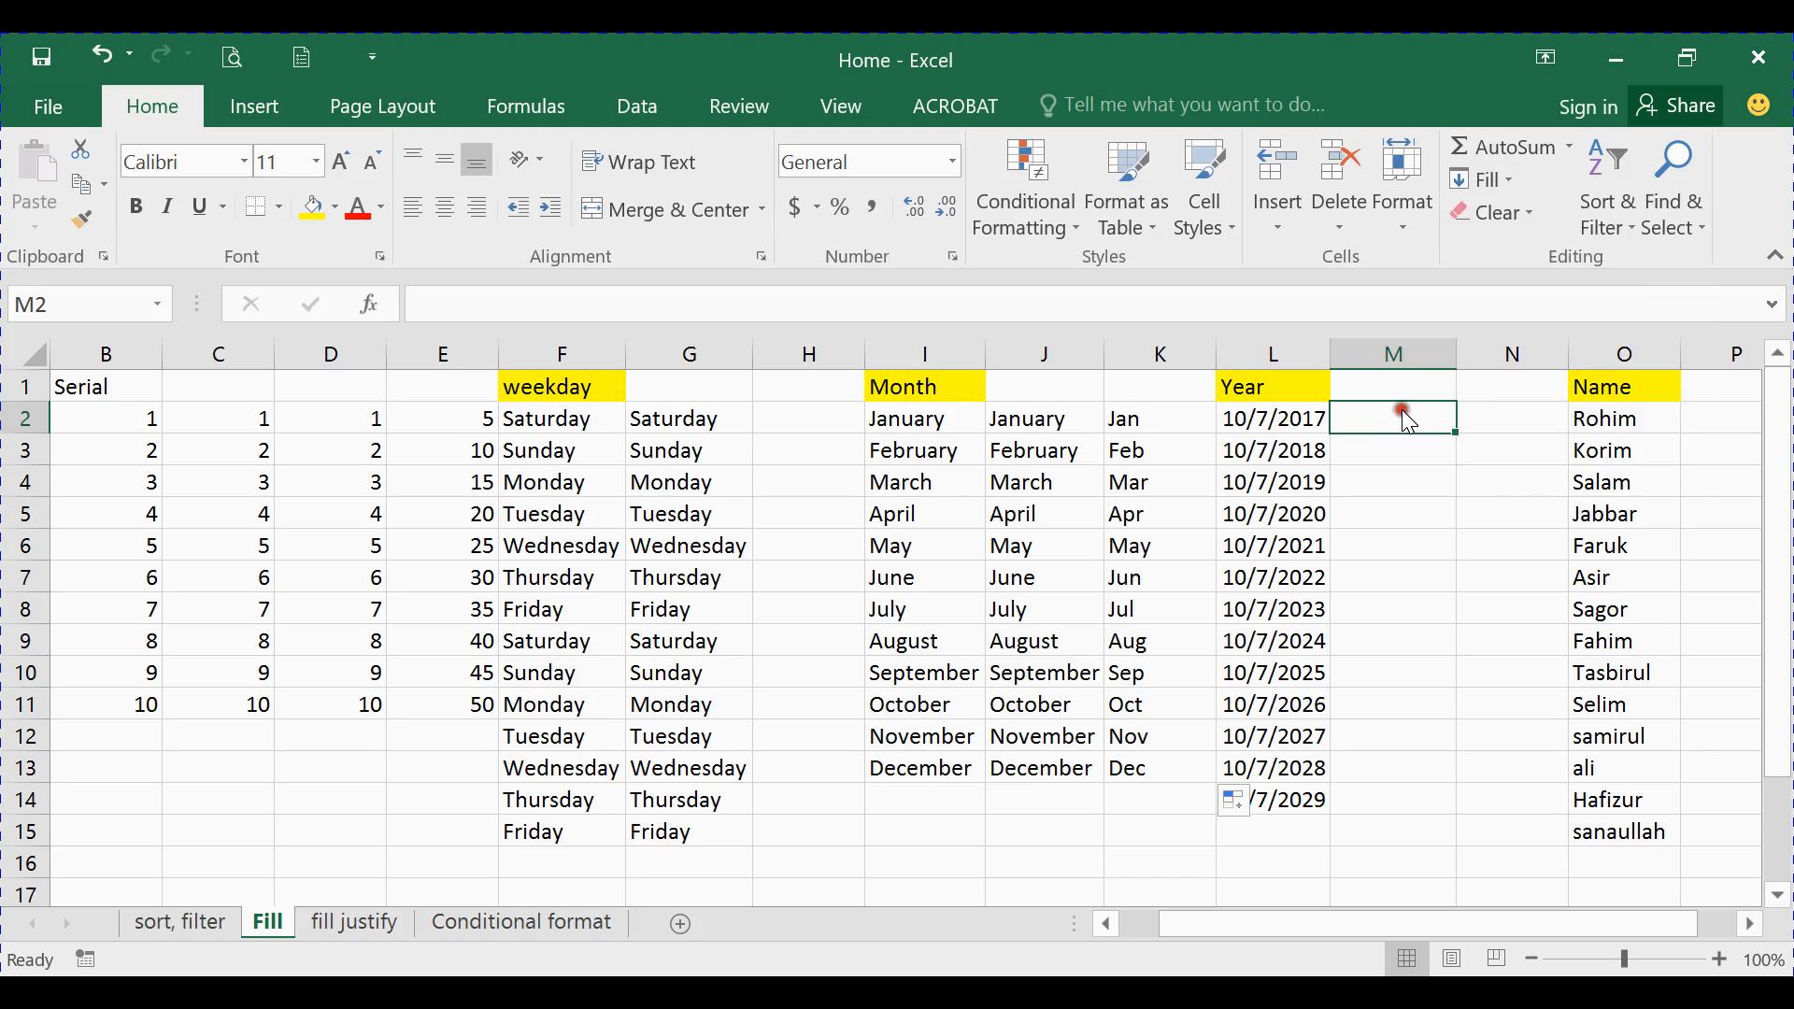
Try Fill Left on cell N2 to copy the first entry of the Name column, and undo it
click(1523, 412)
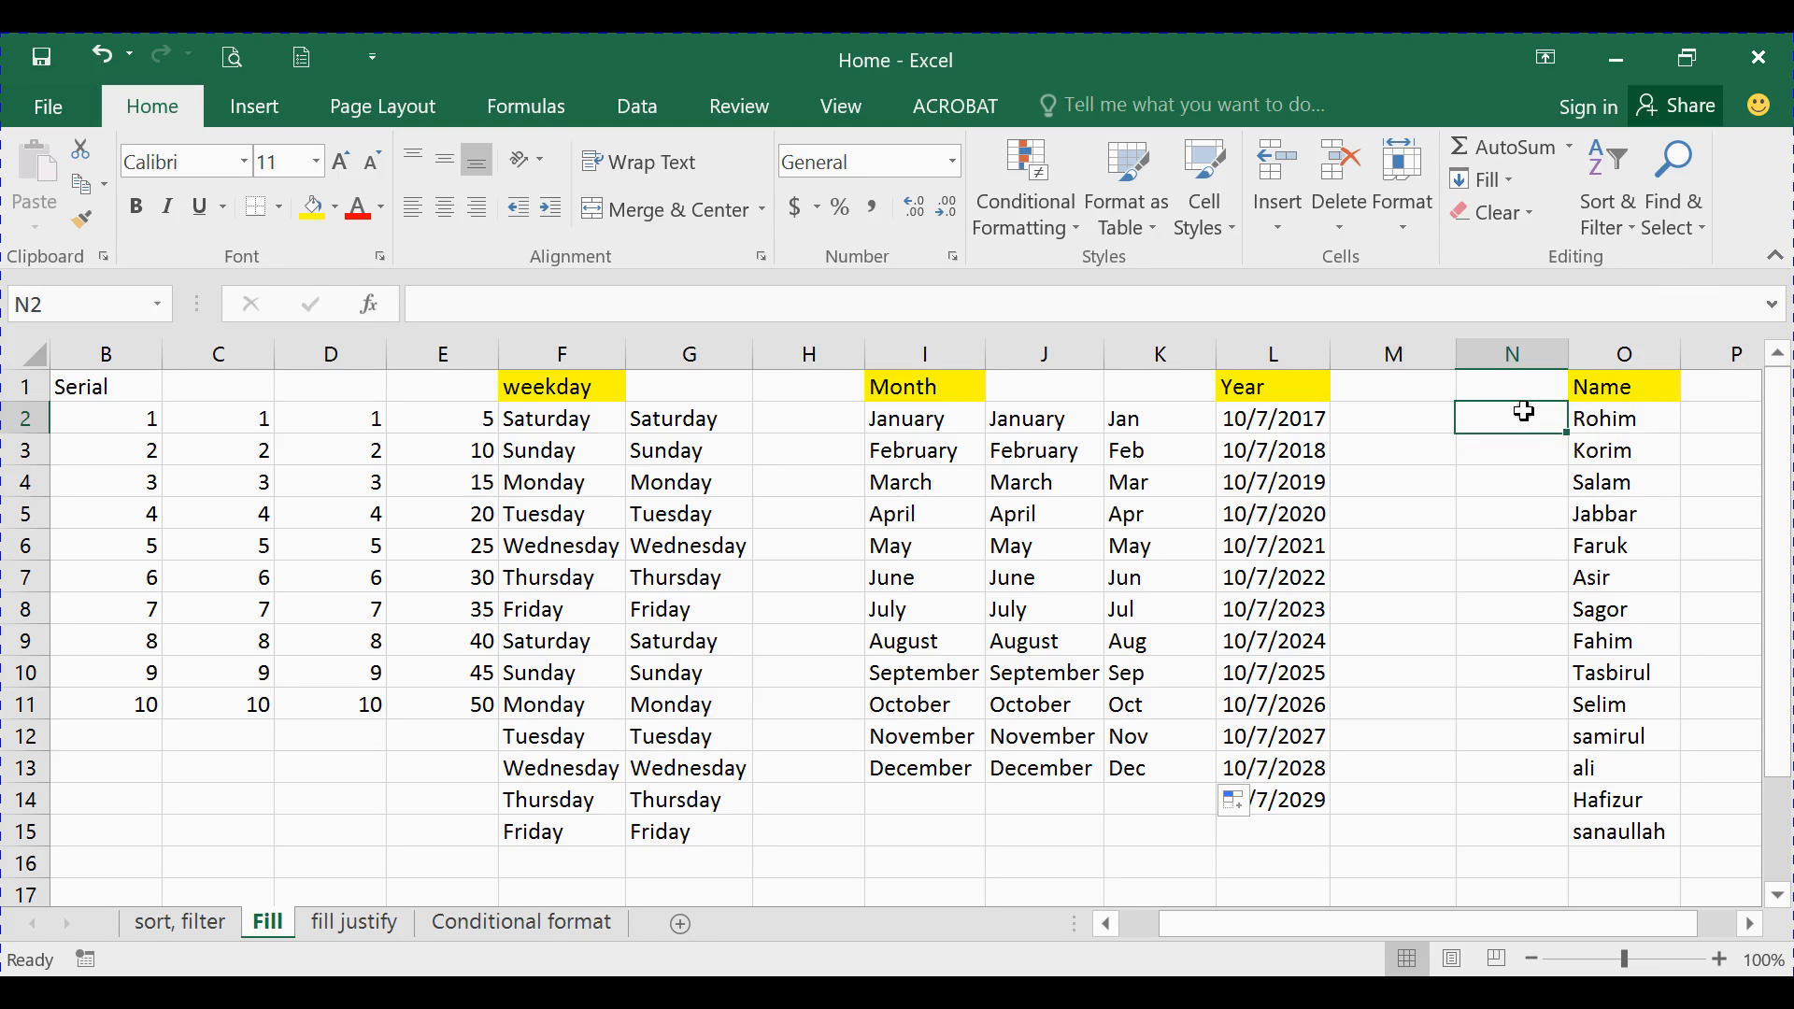
click(1496, 180)
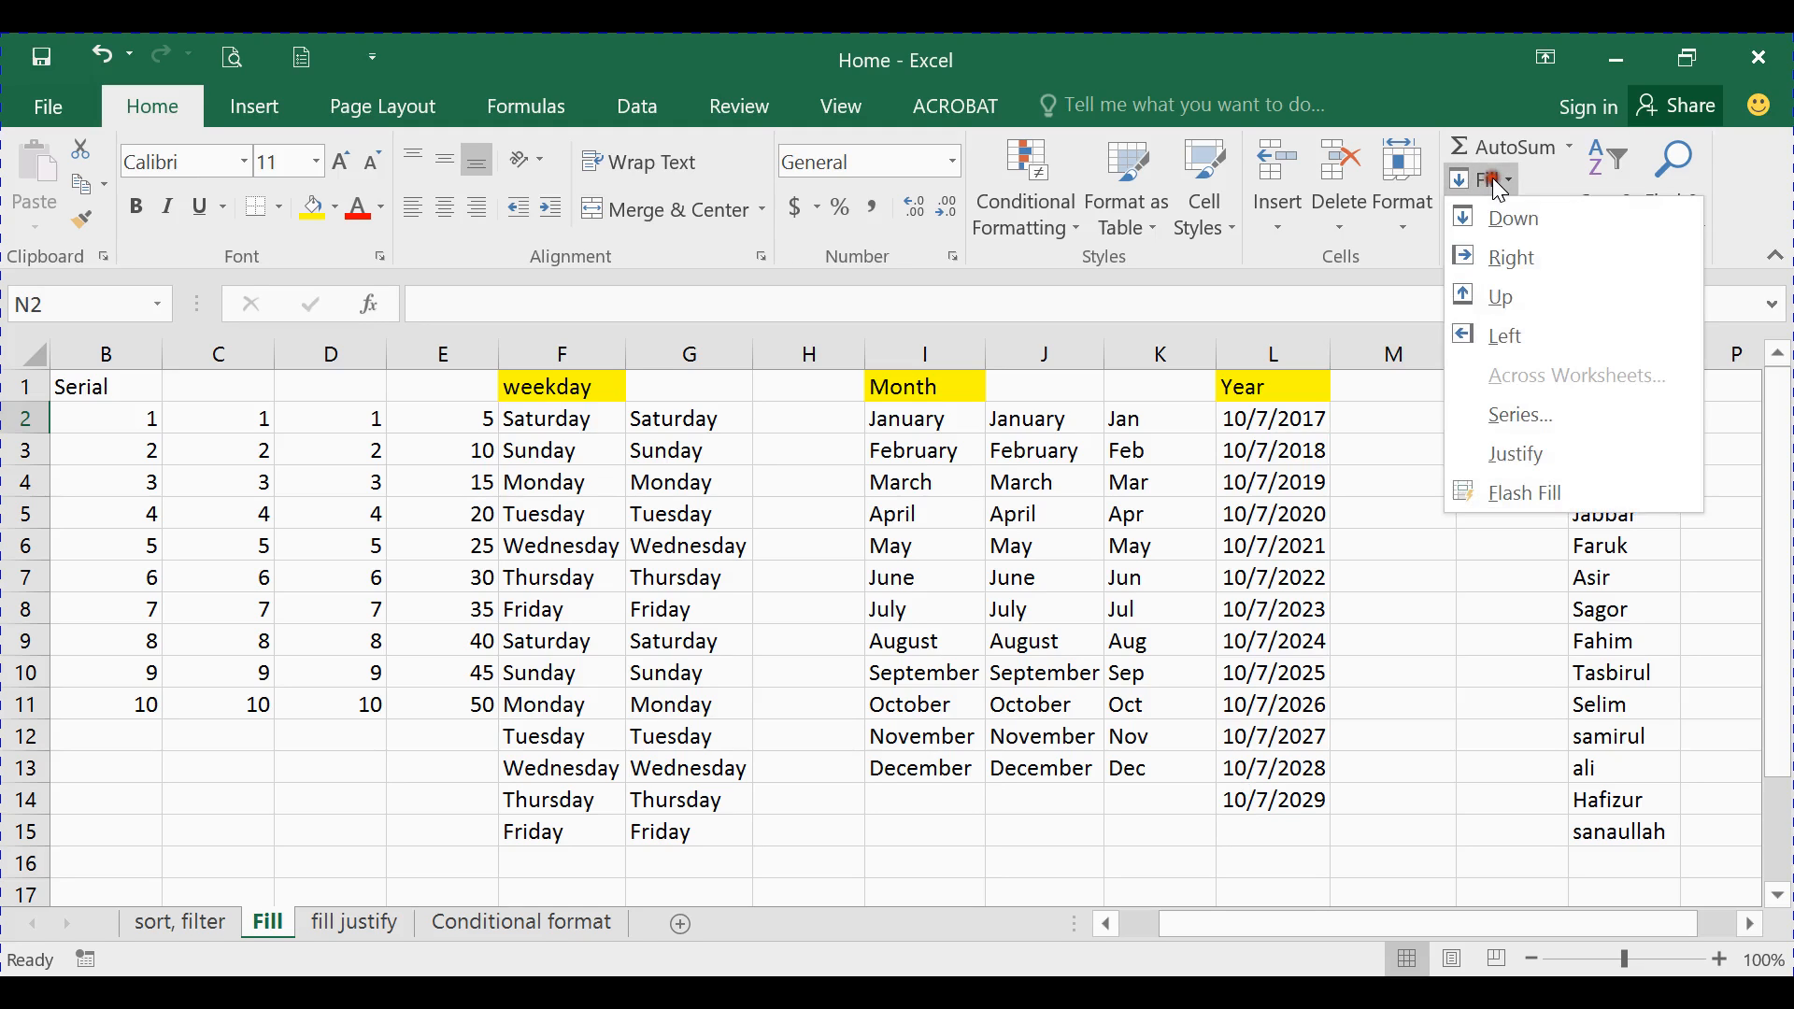
click(1518, 329)
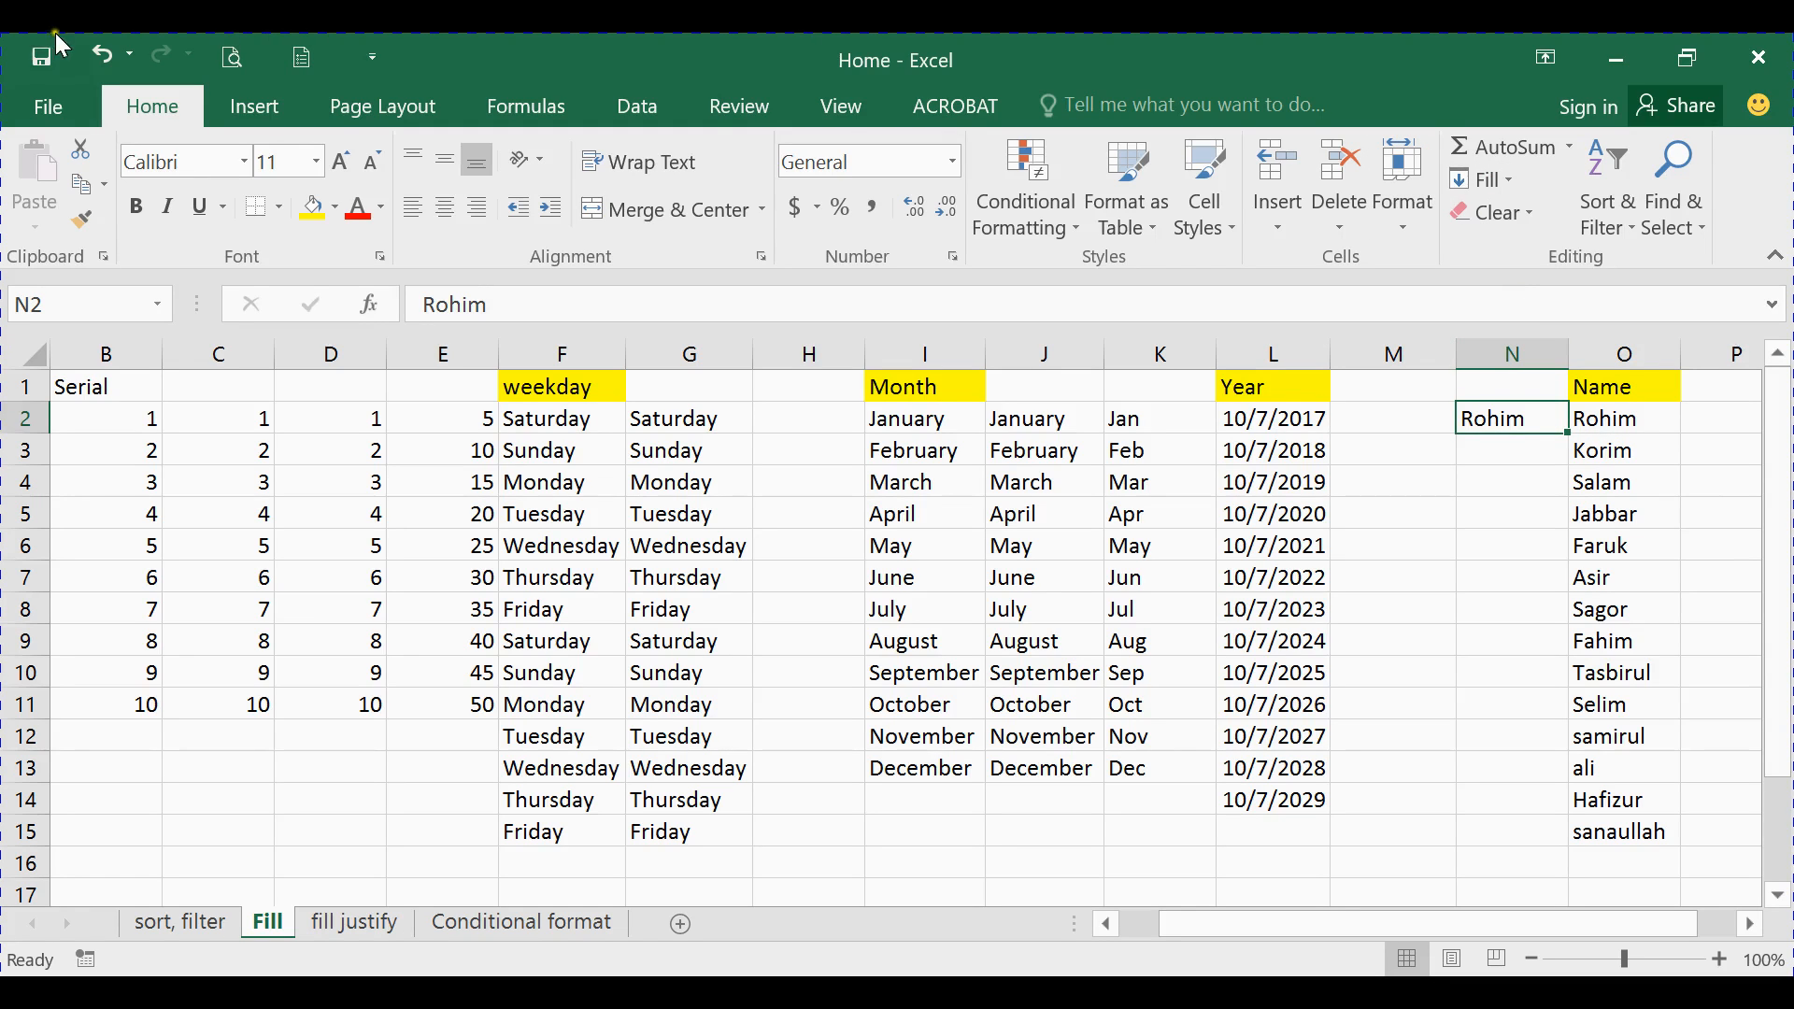
click(101, 56)
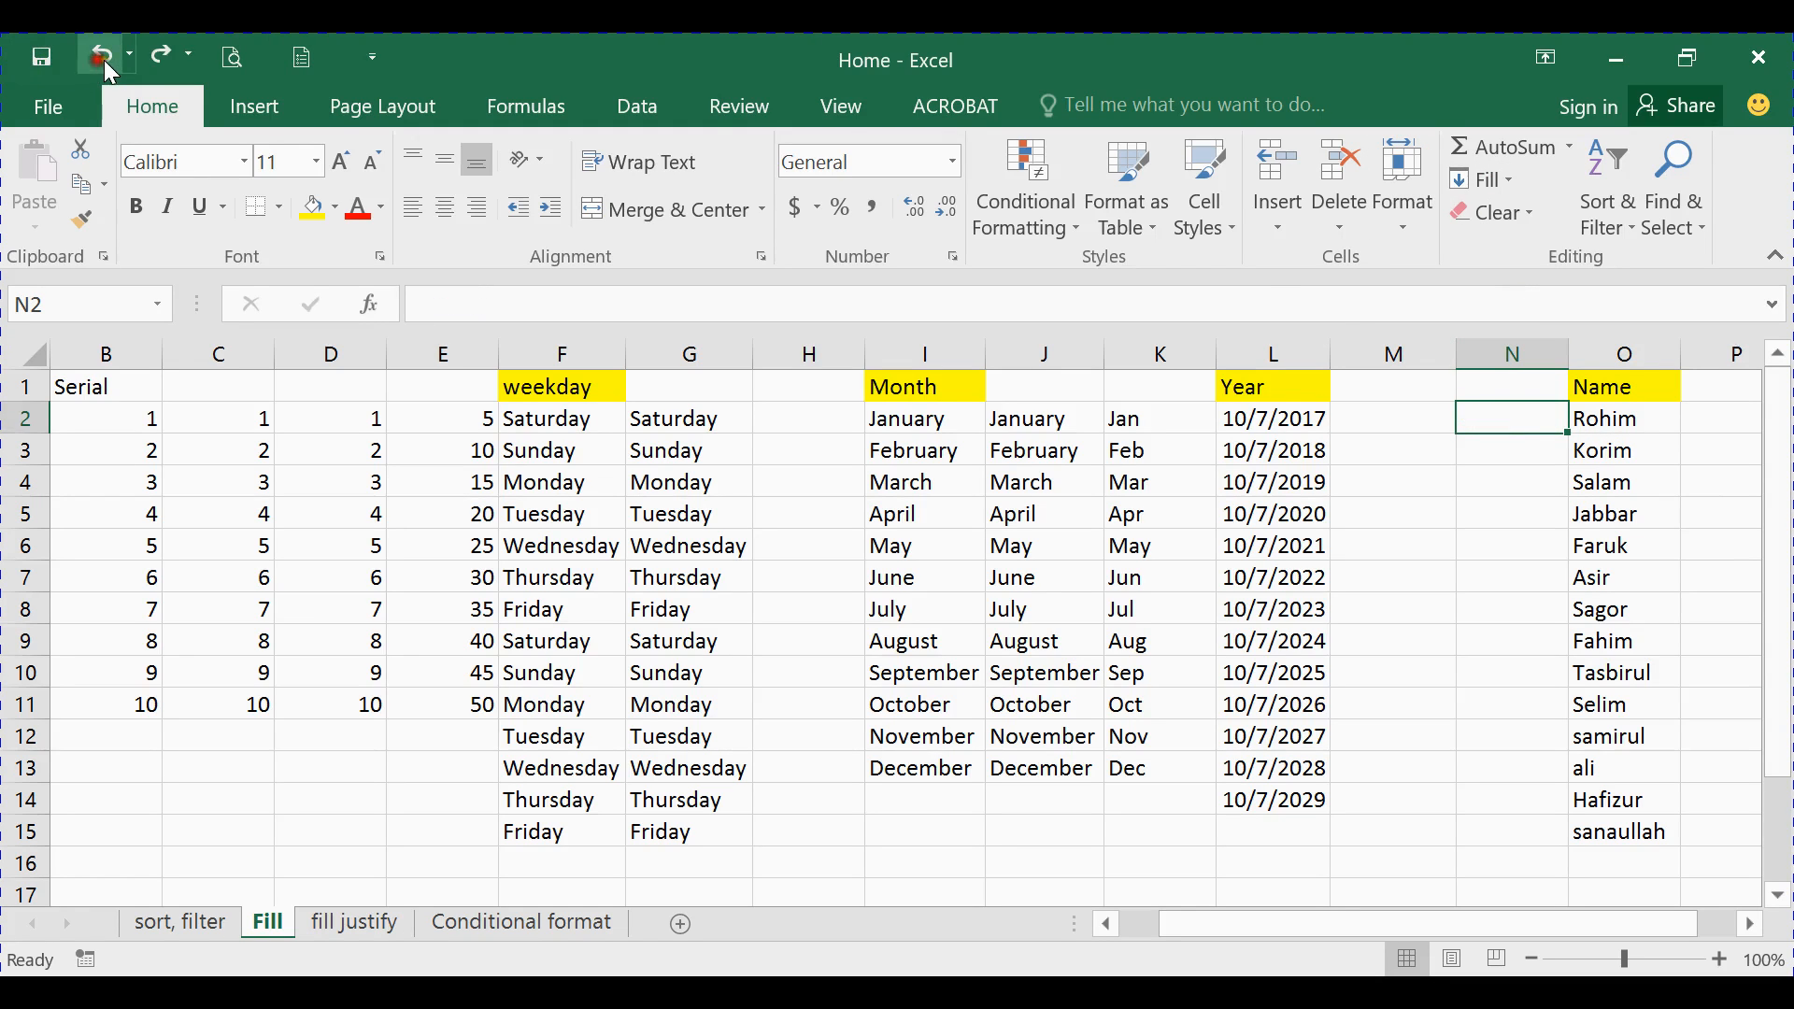
click(1483, 179)
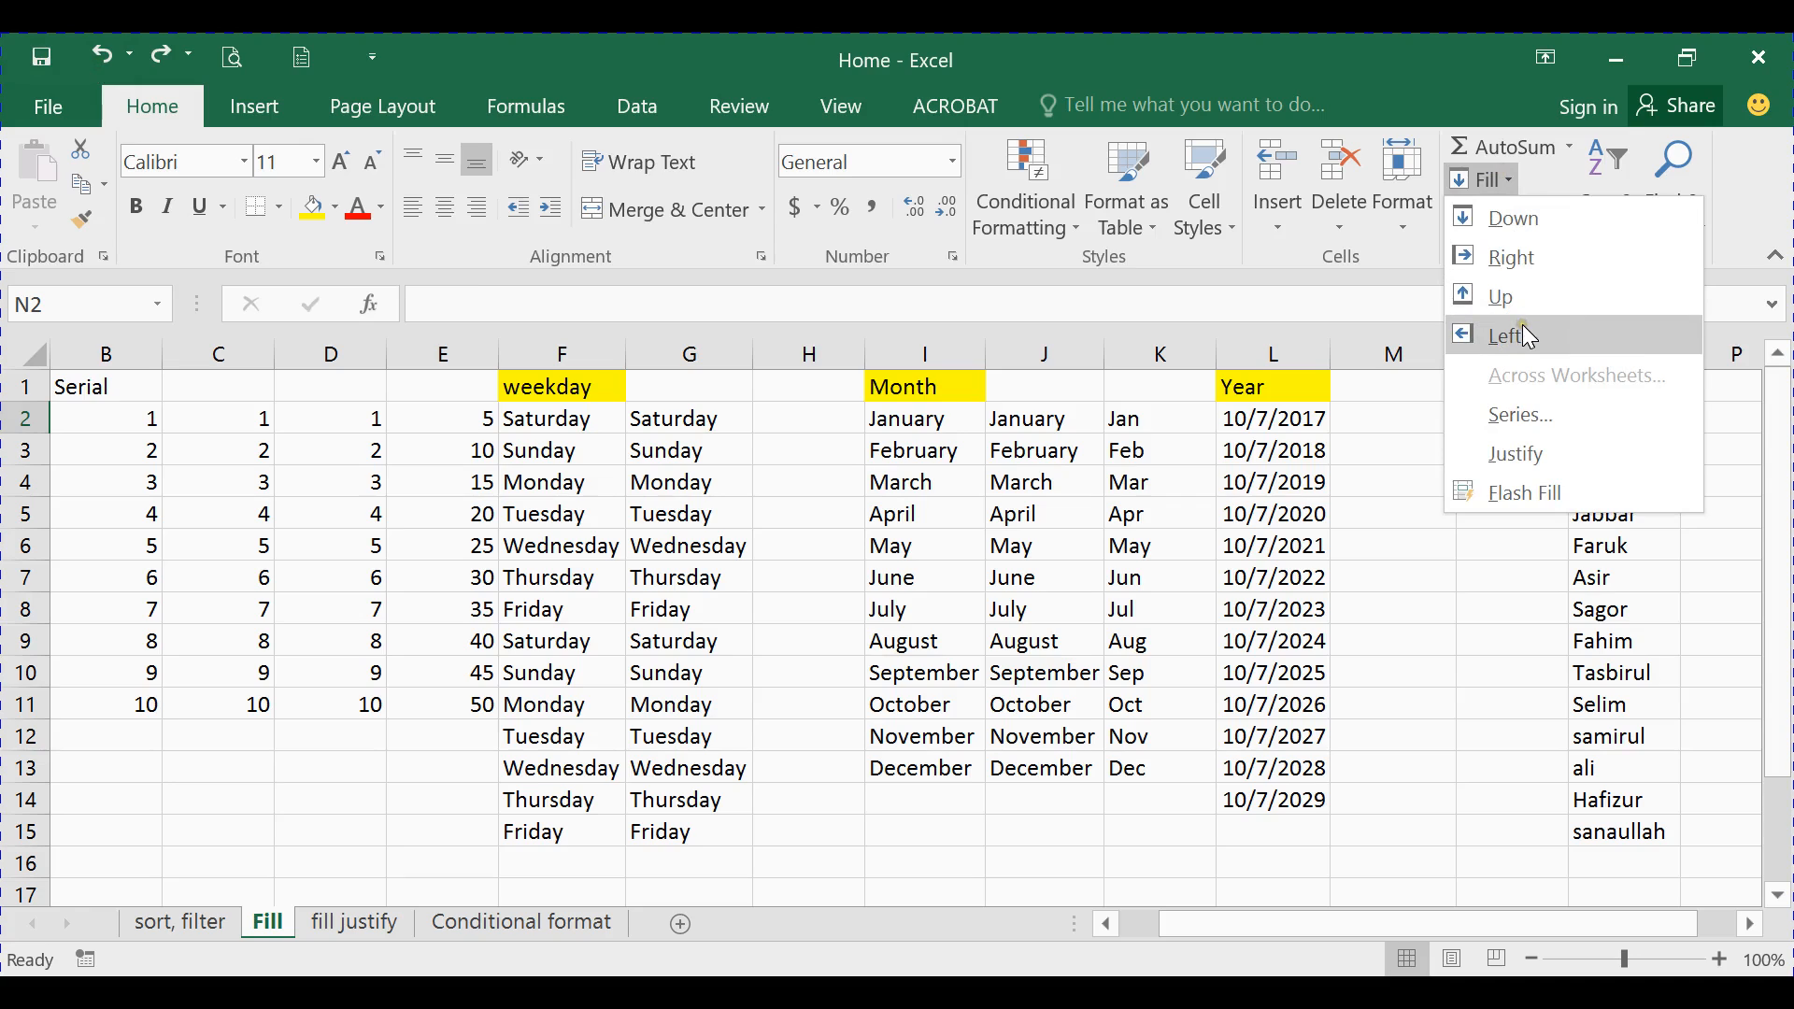
click(1405, 409)
click(1482, 179)
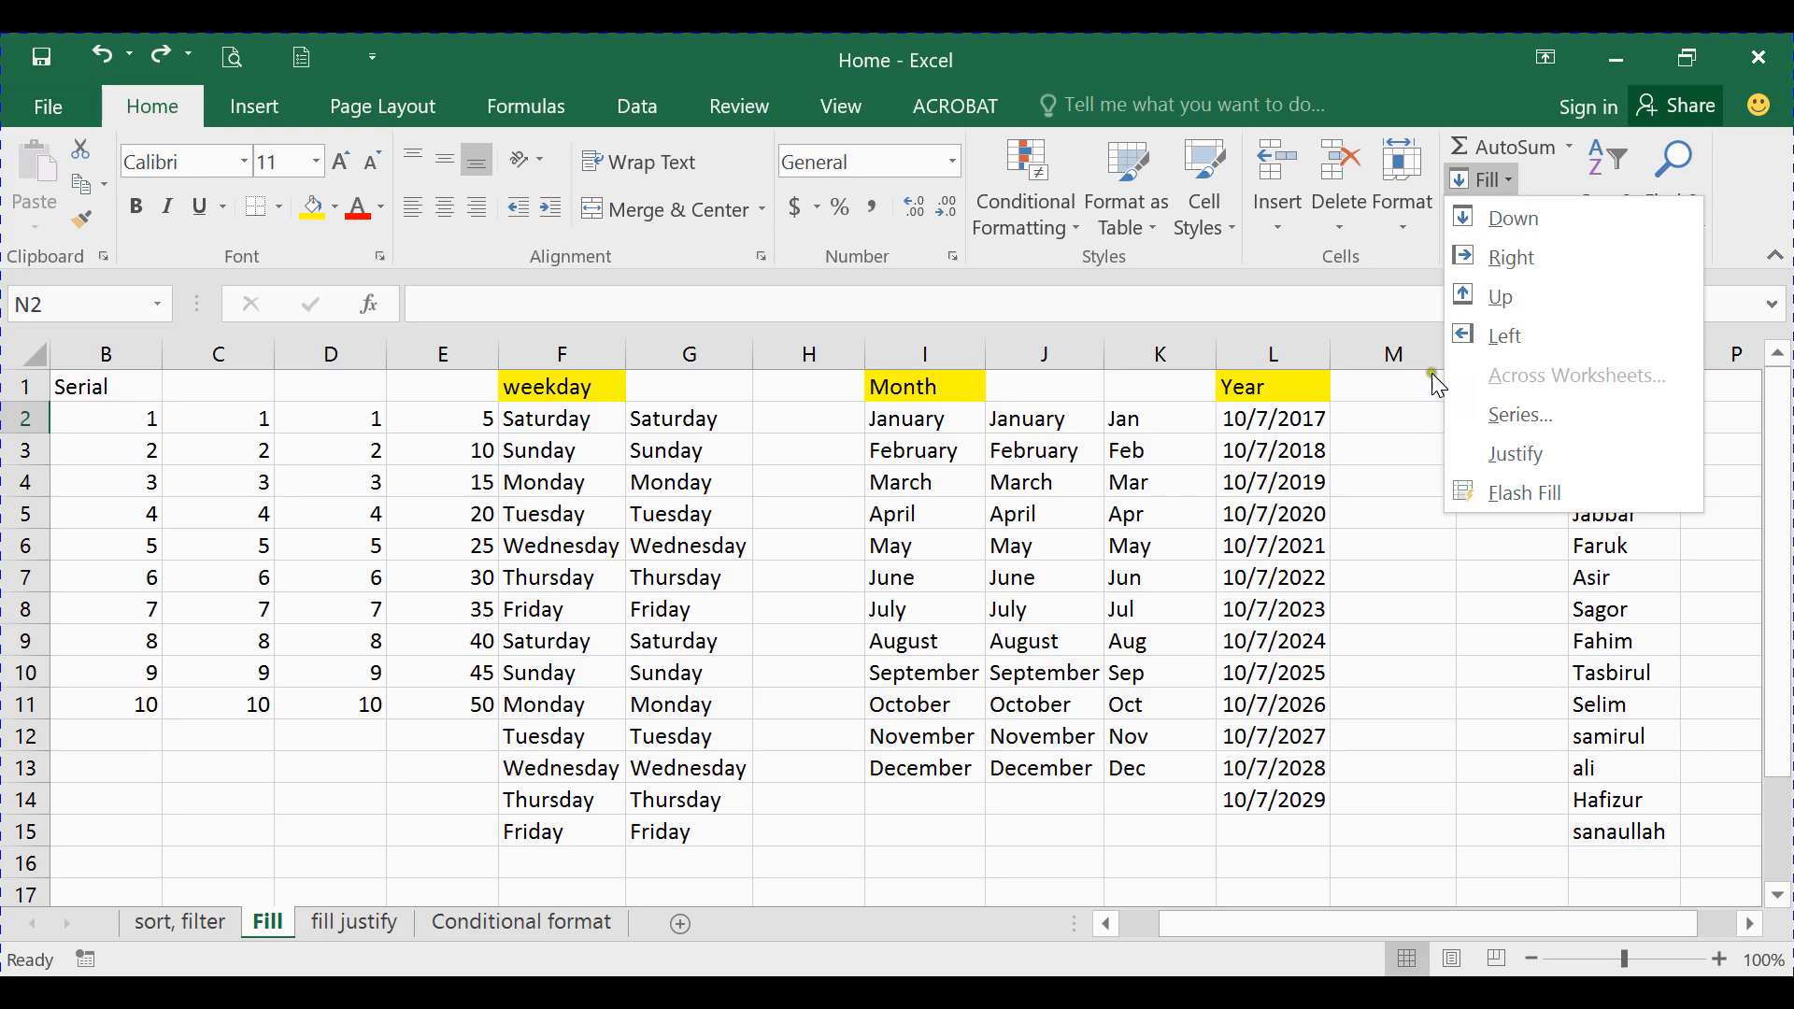
click(1401, 411)
click(1390, 419)
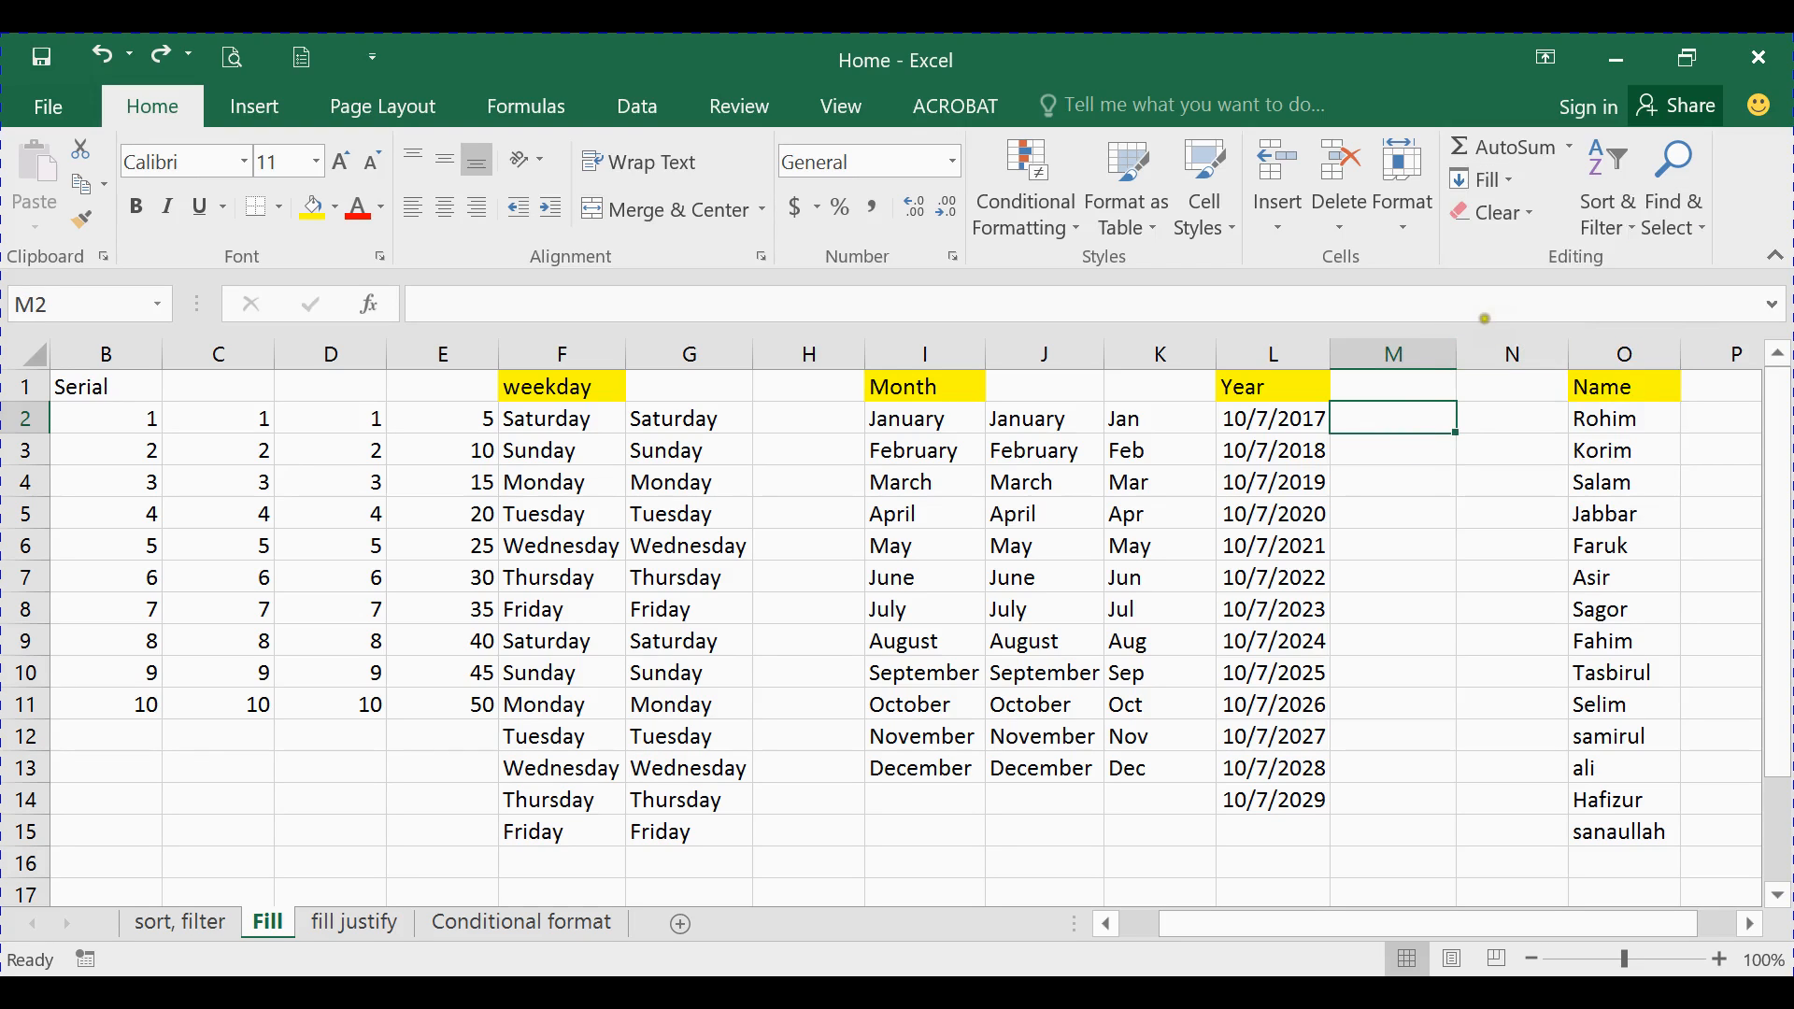
Fill the date 10/7/2017 right from L2 into M2 and autofill the date series down to M14
click(1495, 177)
click(1505, 264)
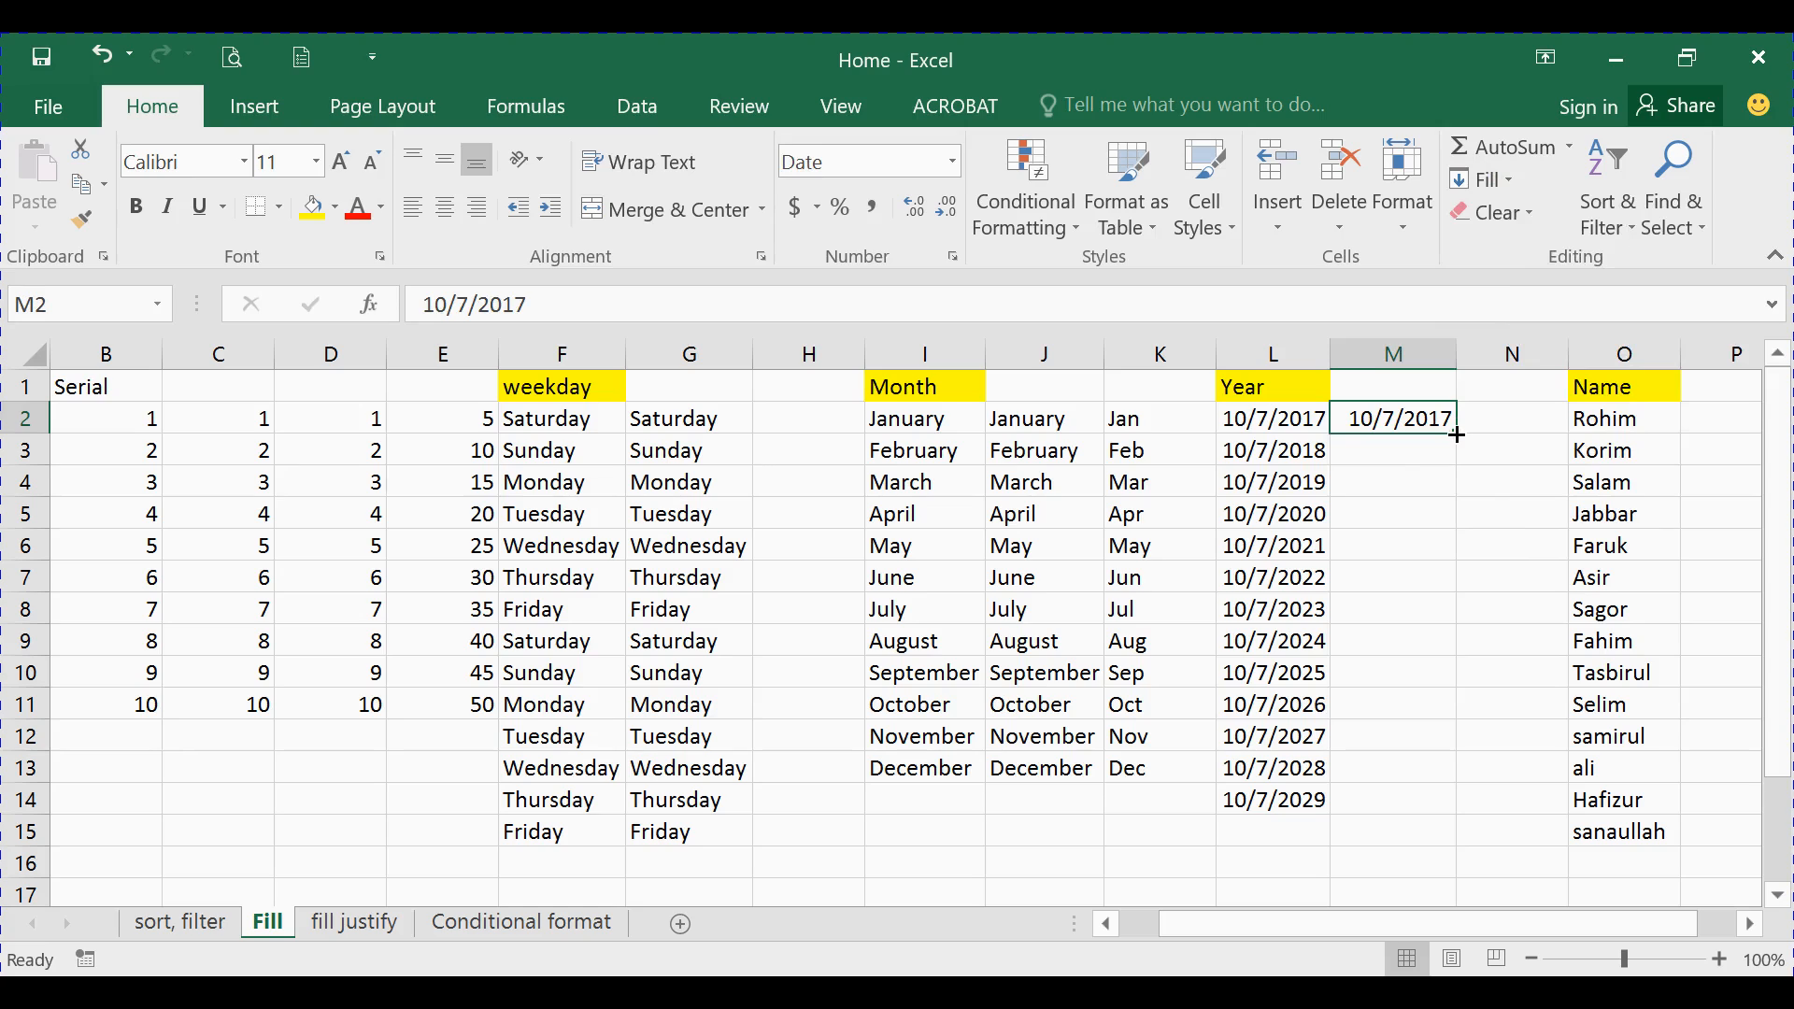
drag(1457, 434, 1456, 435)
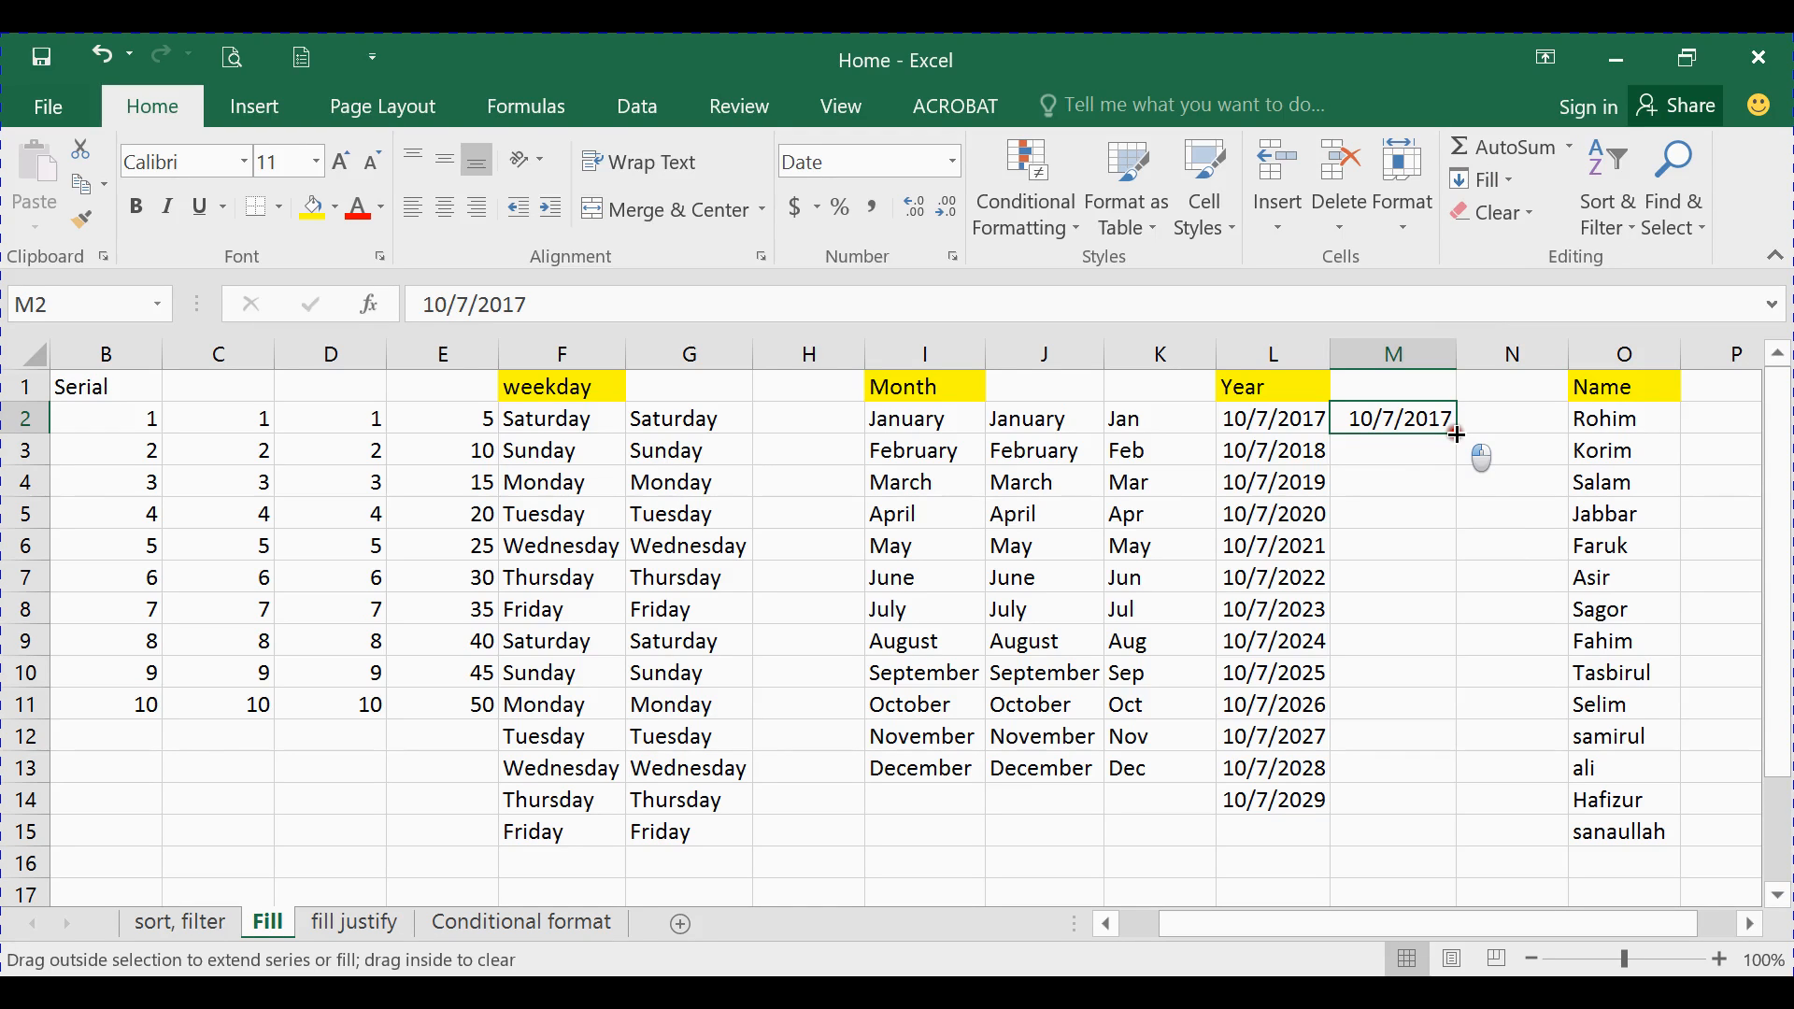
drag(1456, 434, 1457, 803)
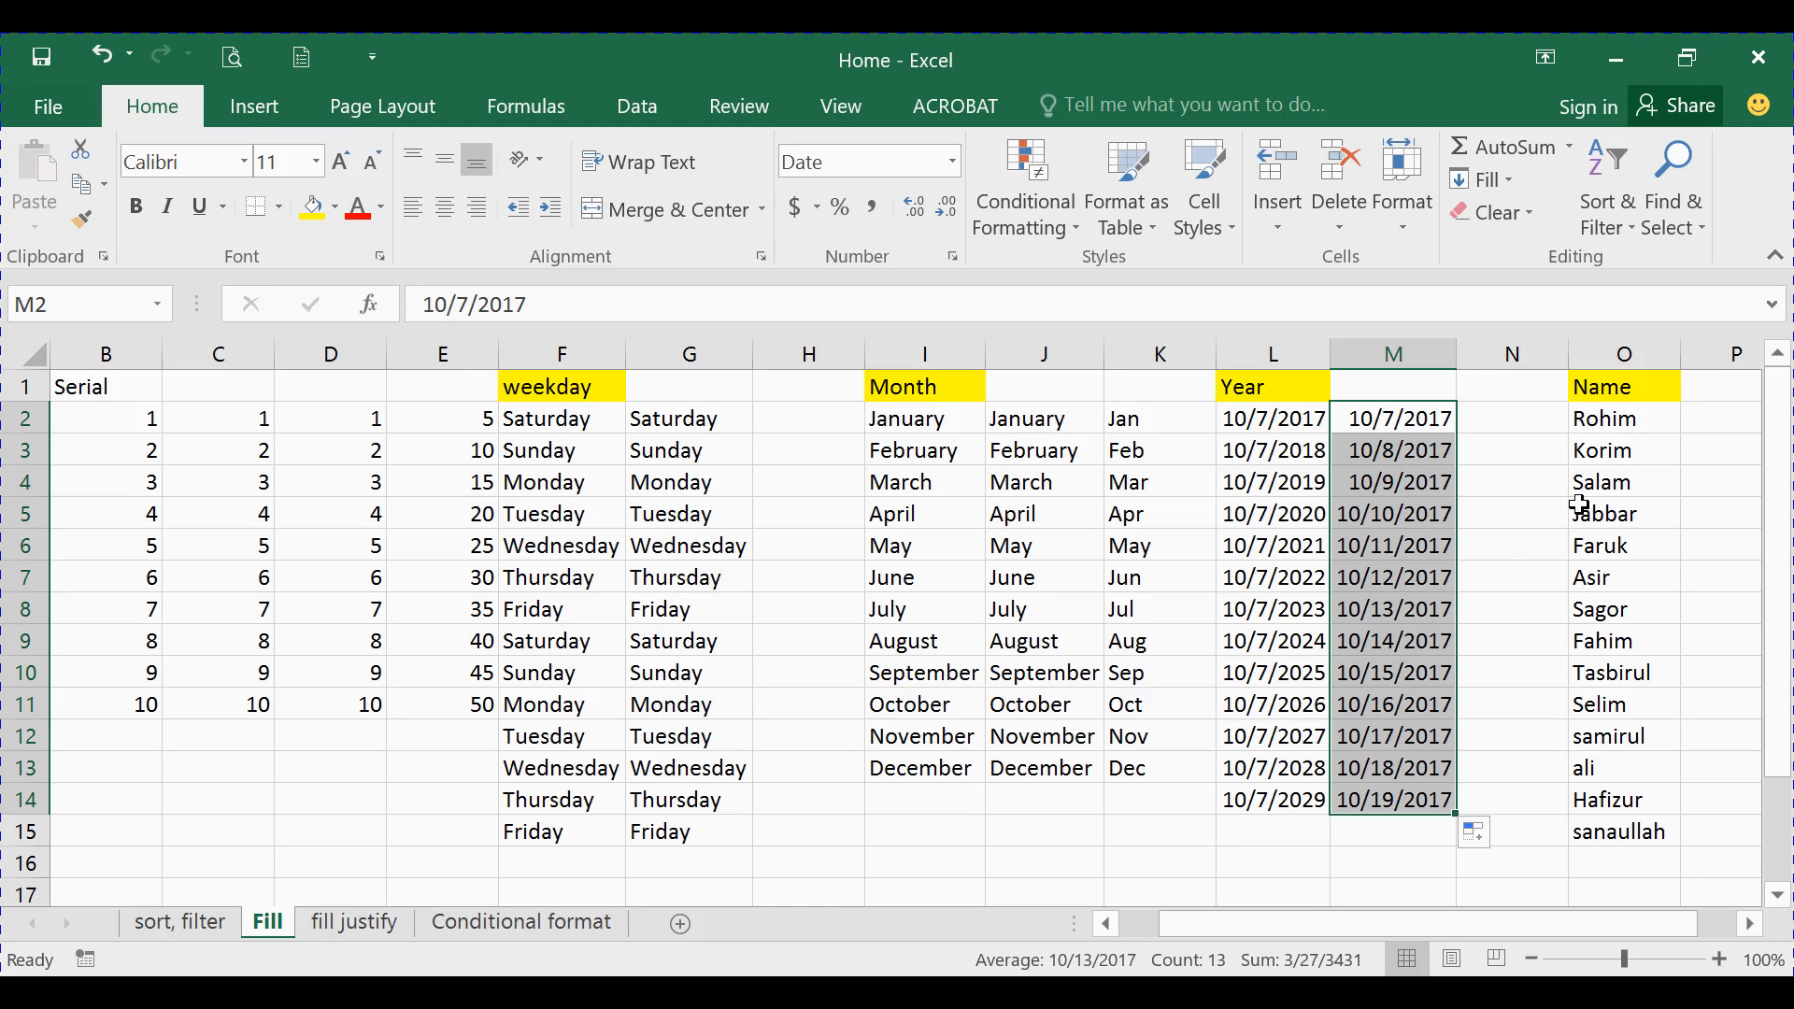
Try the Fill Months and Fill Years autofill options on the date series in M2:M14
click(1495, 834)
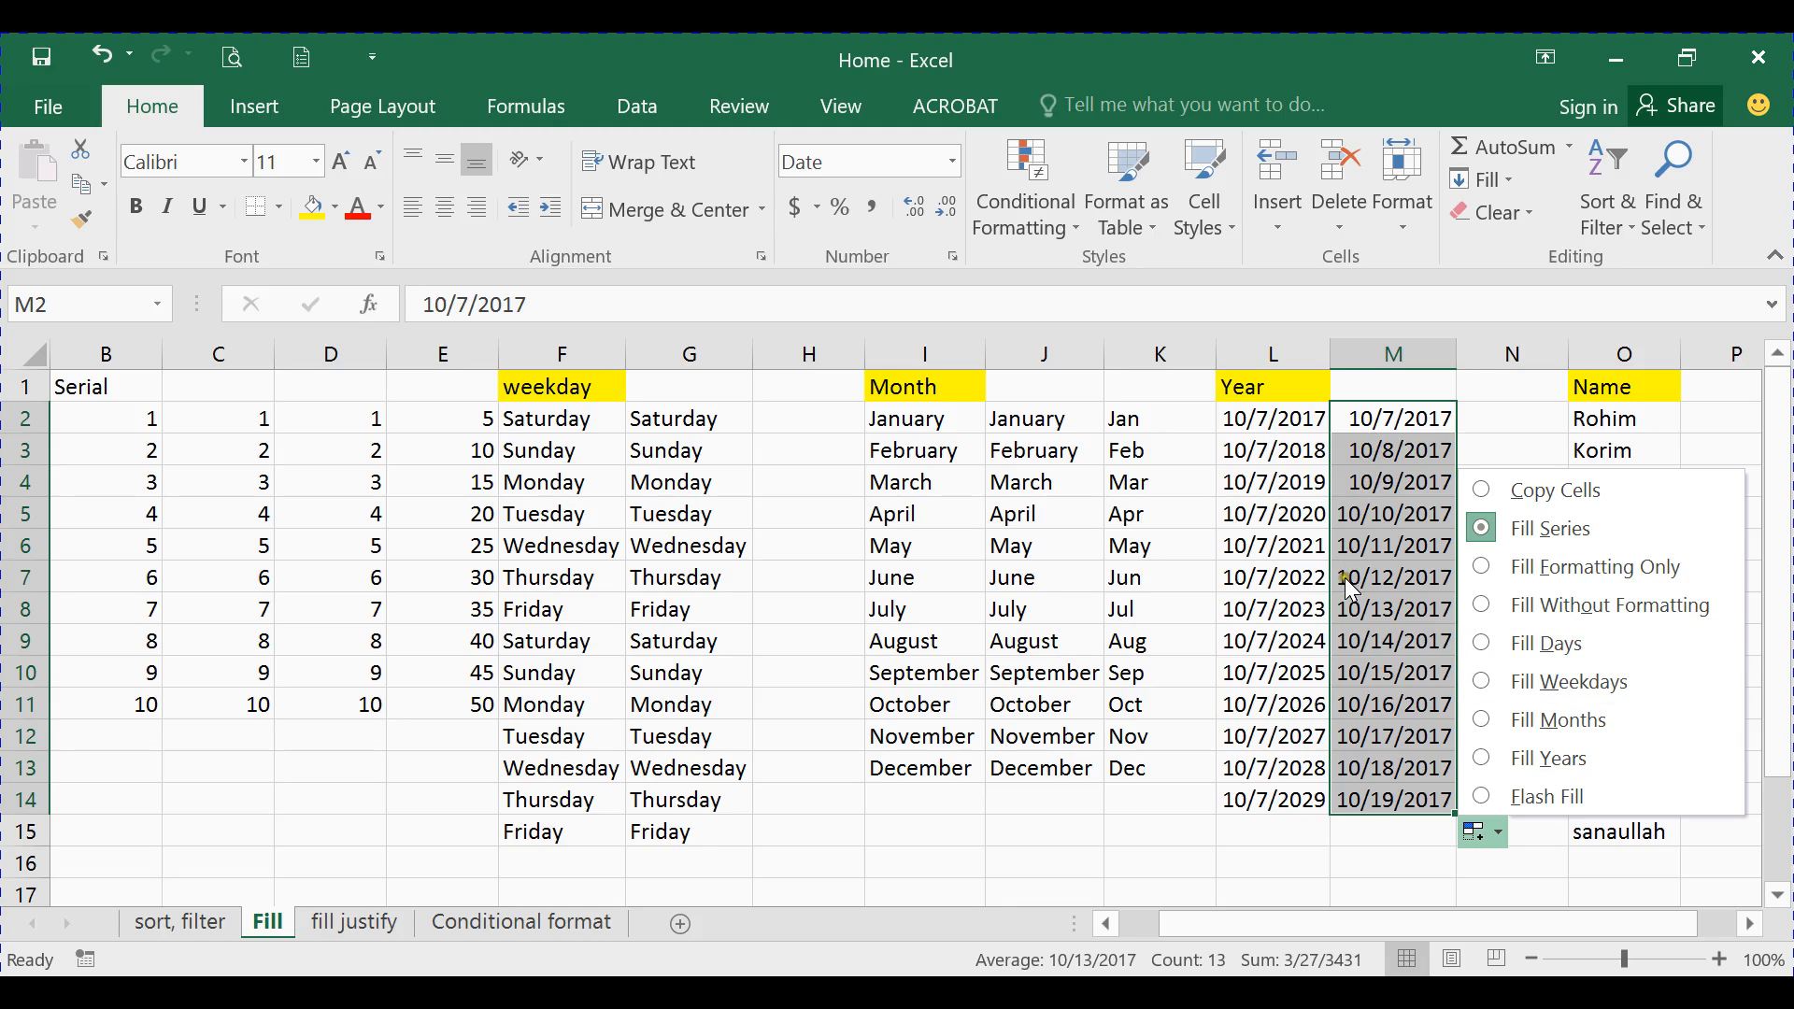
click(1539, 719)
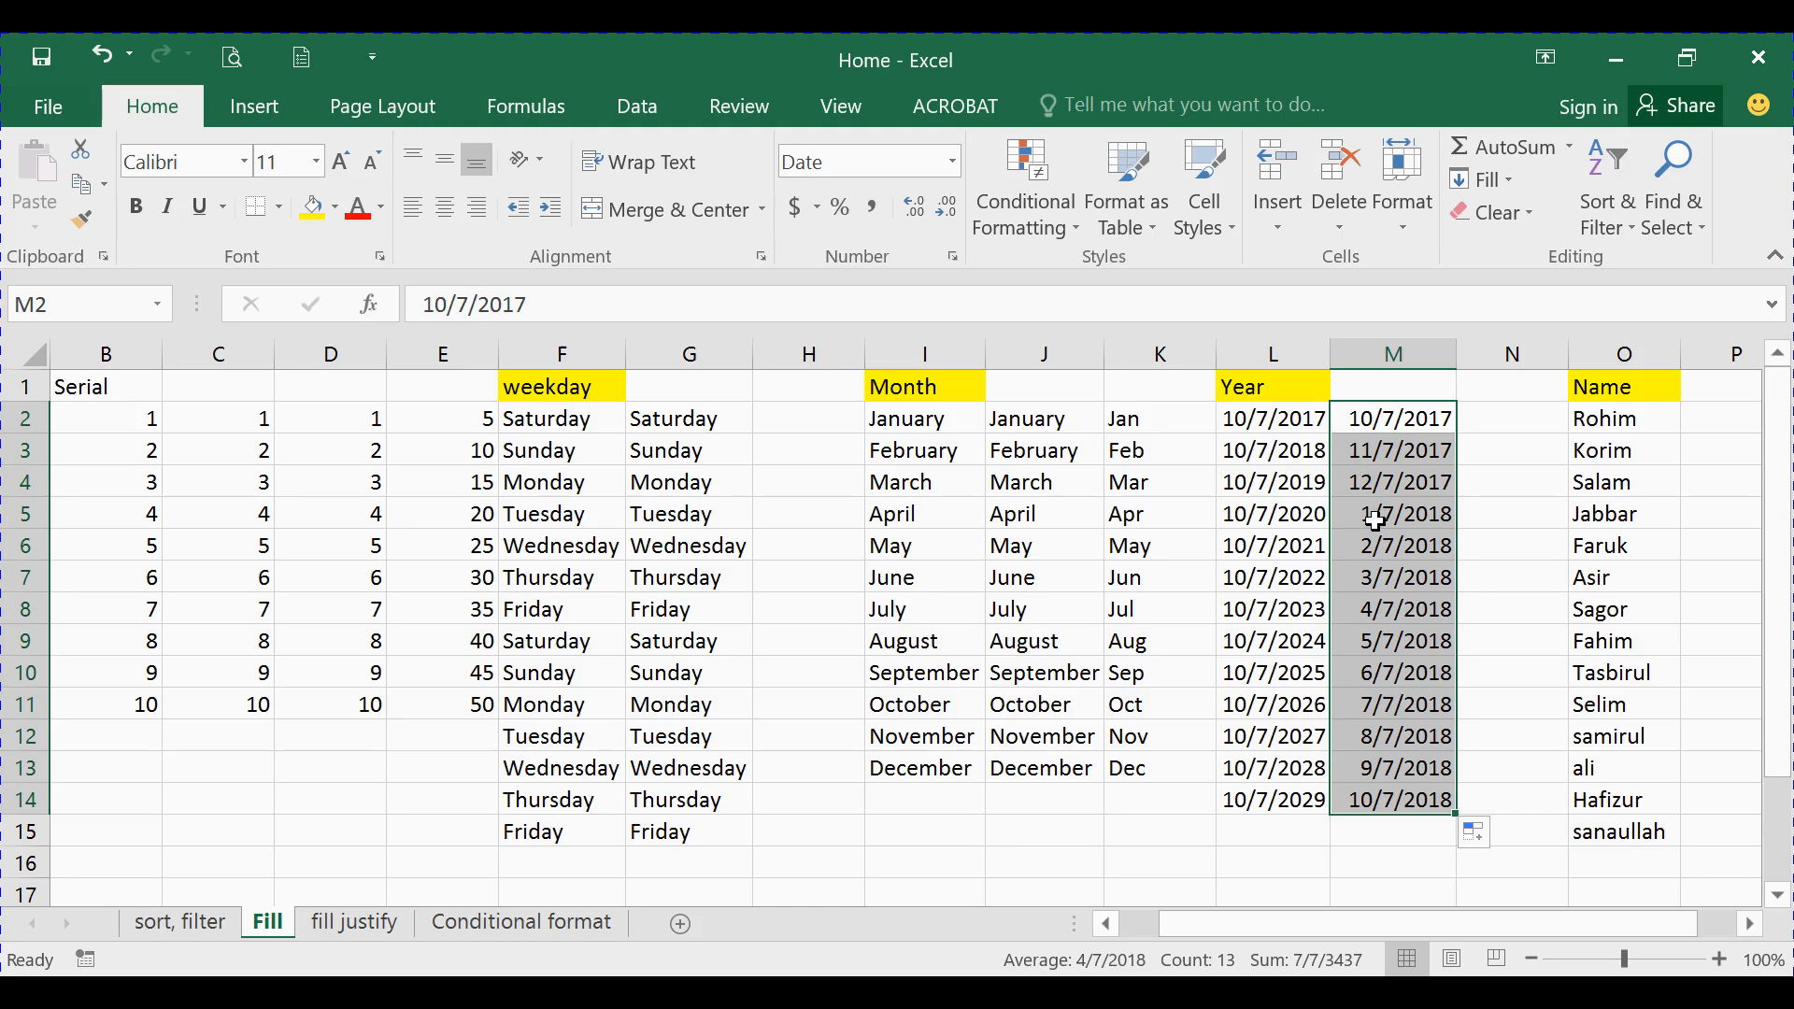
click(1494, 831)
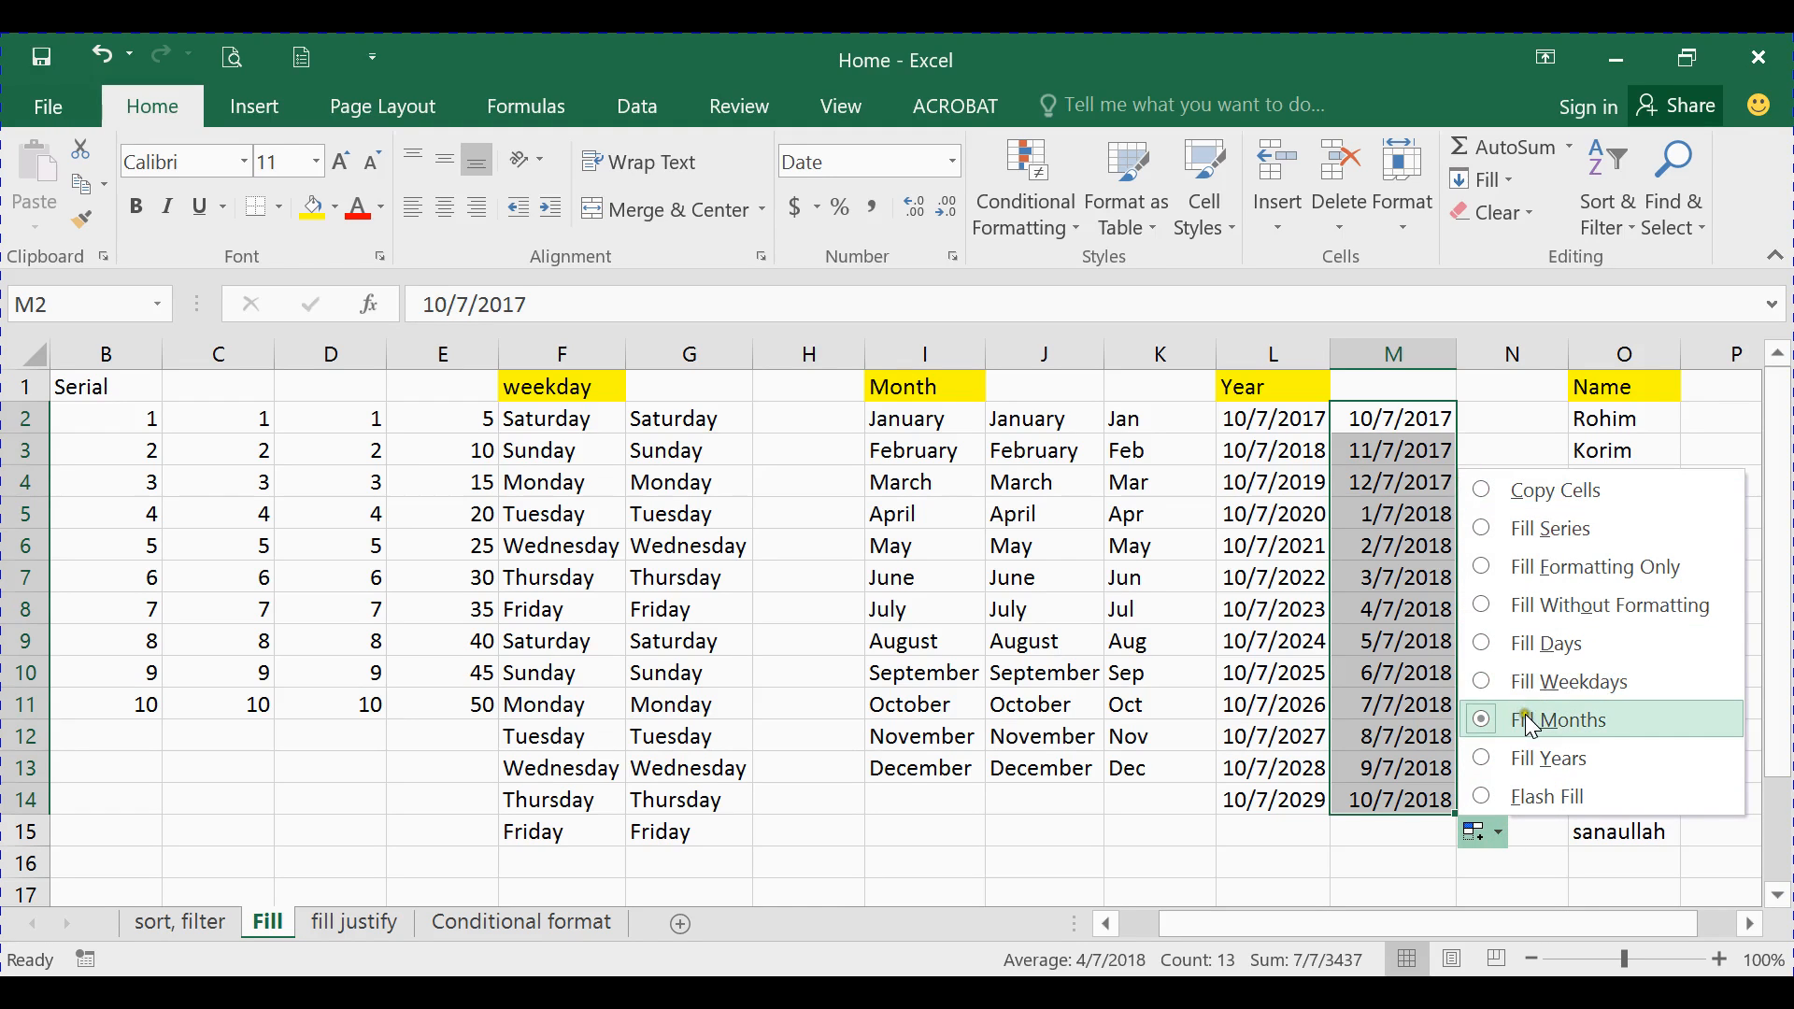
click(1532, 755)
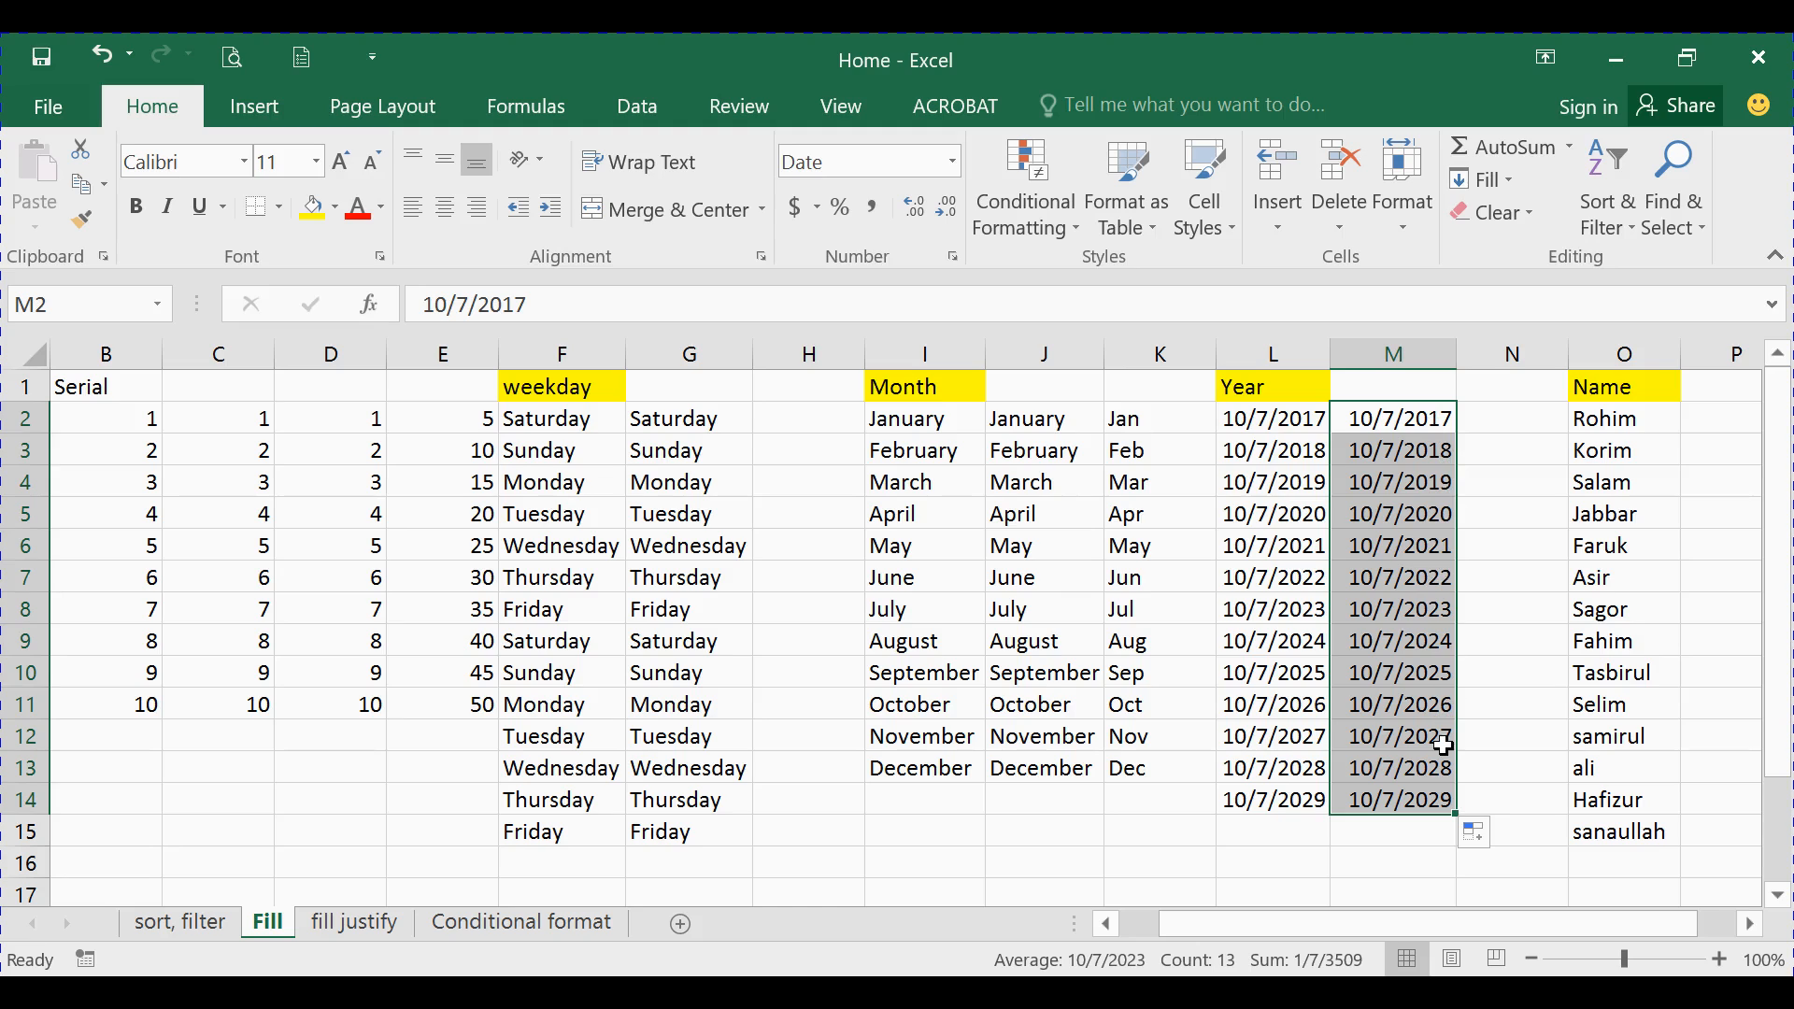
Change the autofilled dates in M2:M14 to the Fill Weekdays option
click(1485, 832)
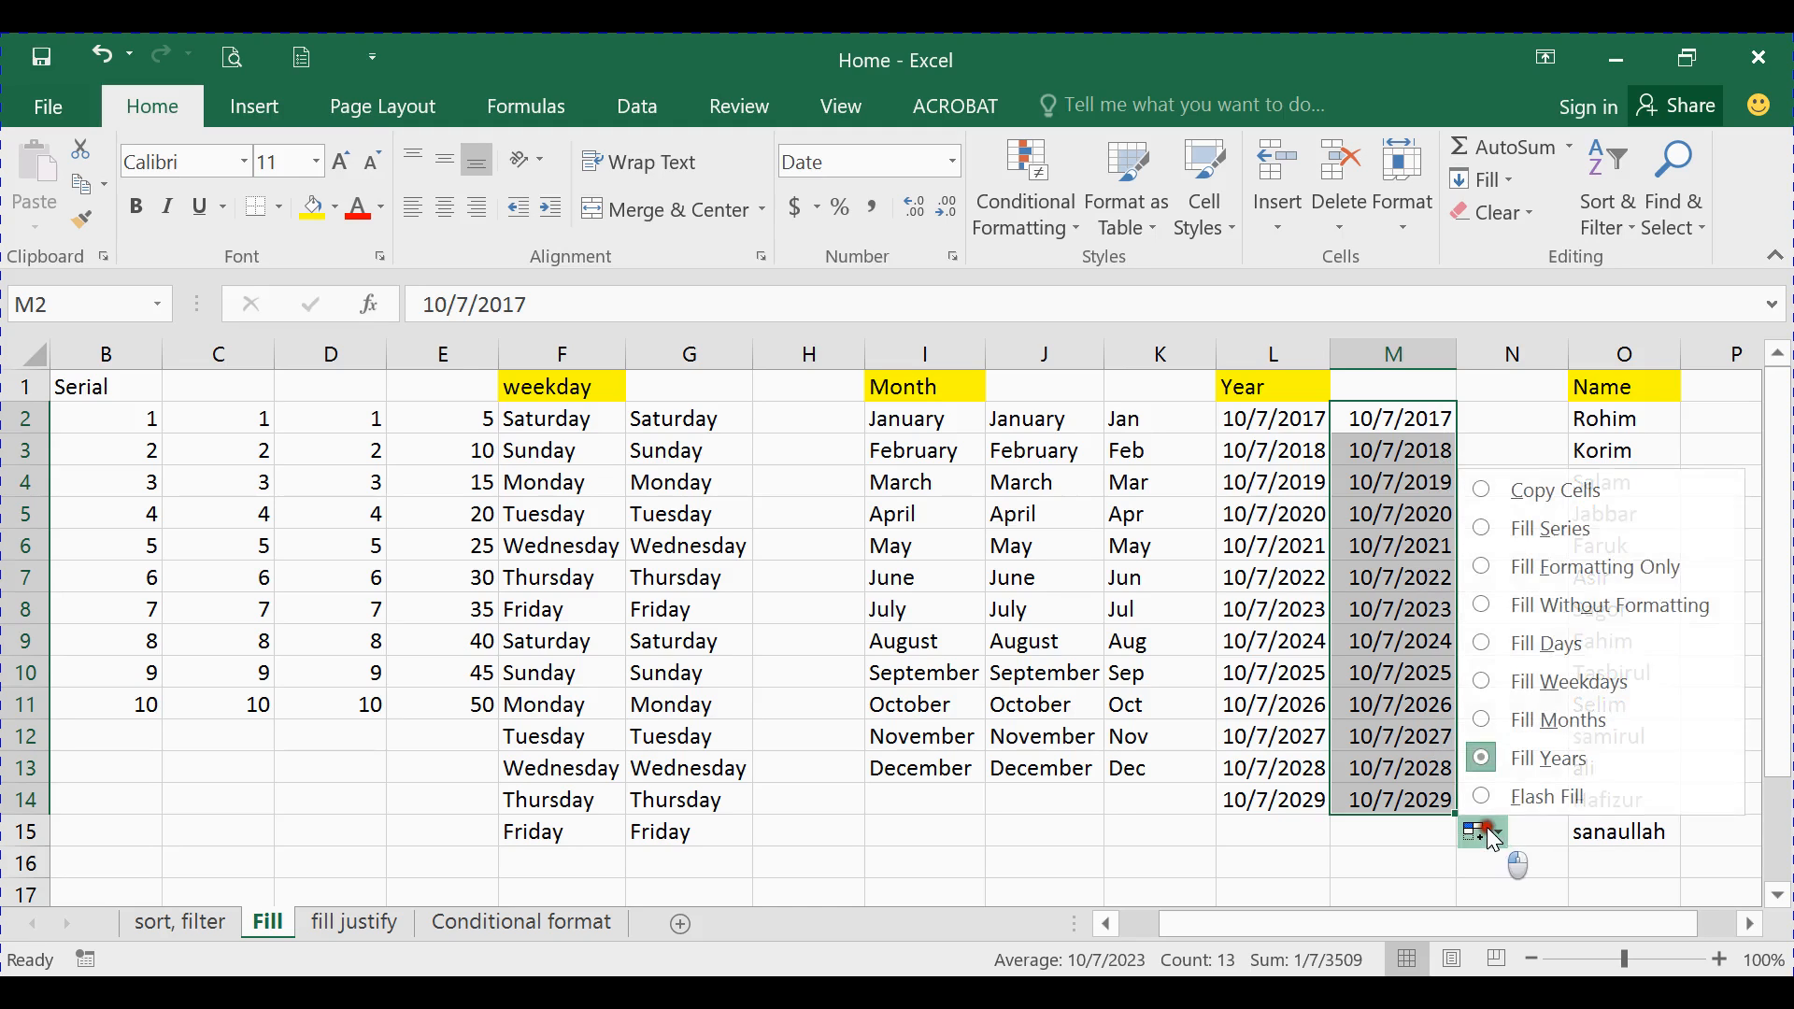
click(1548, 681)
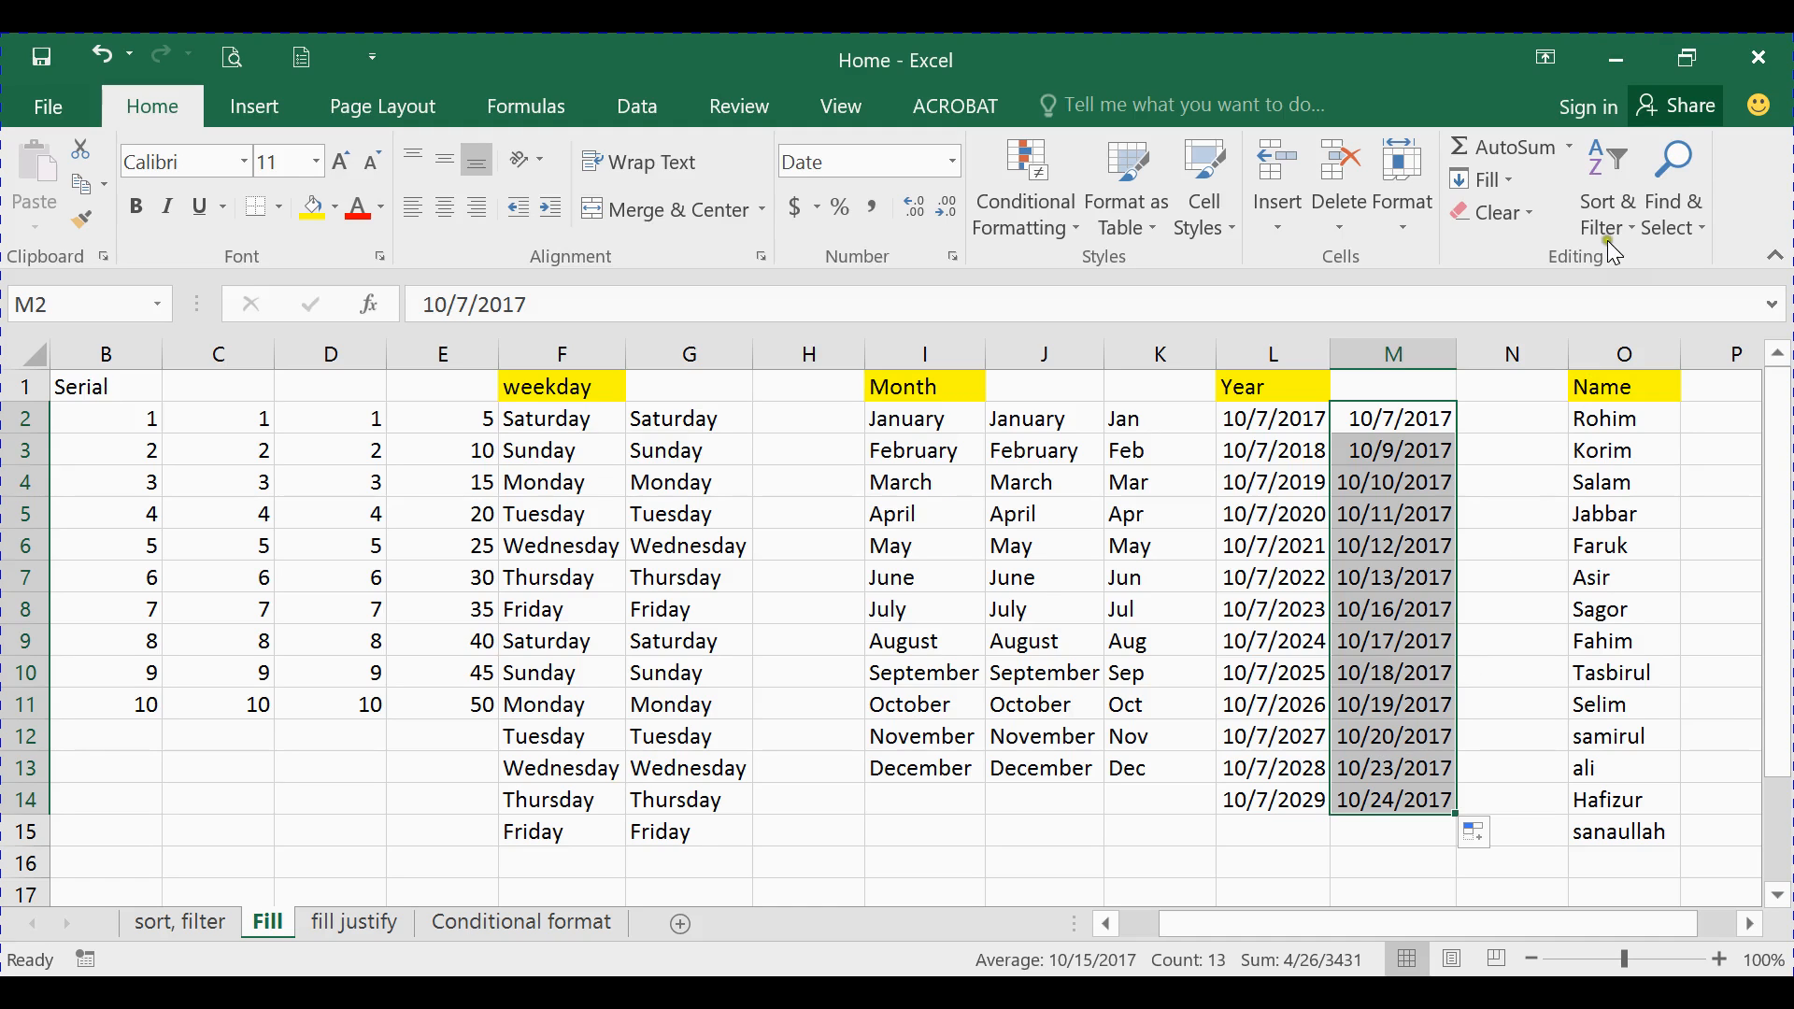
click(1502, 416)
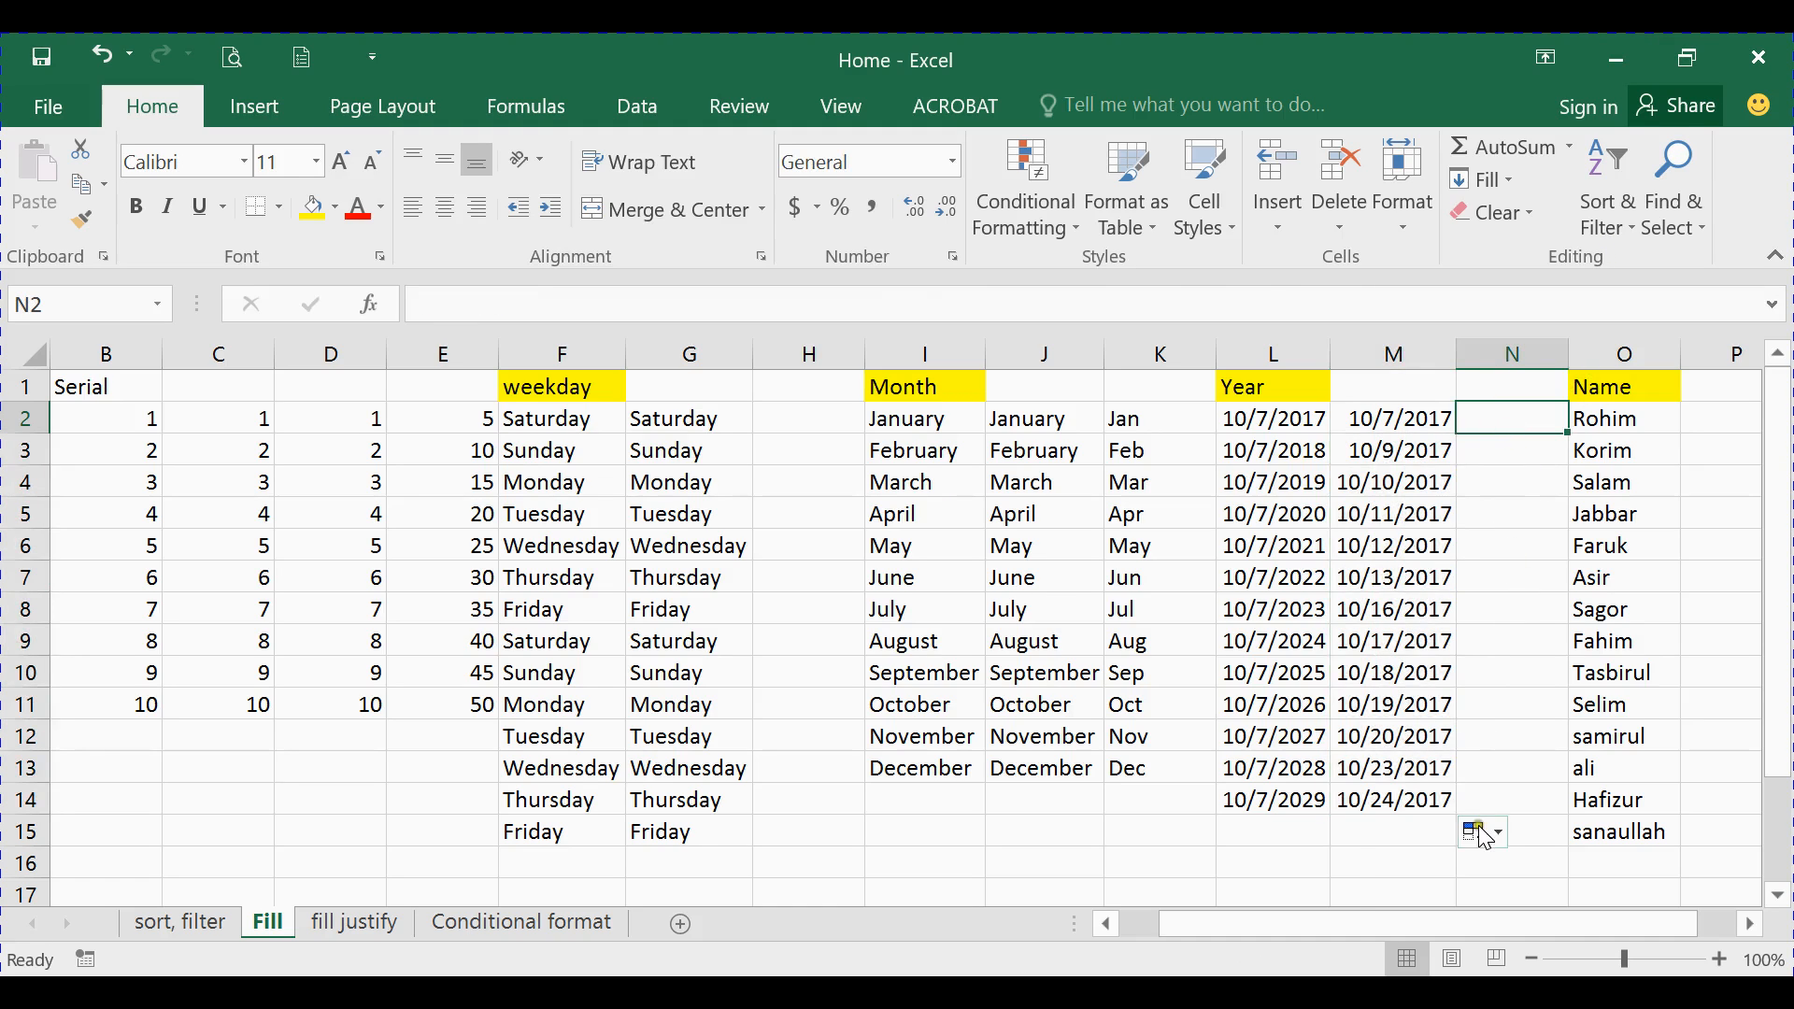
Enter the first two entries of the Name column in P2 and P3, accepting the automatic Flash Fill suggestion down to P15
drag(1333, 934, 1430, 935)
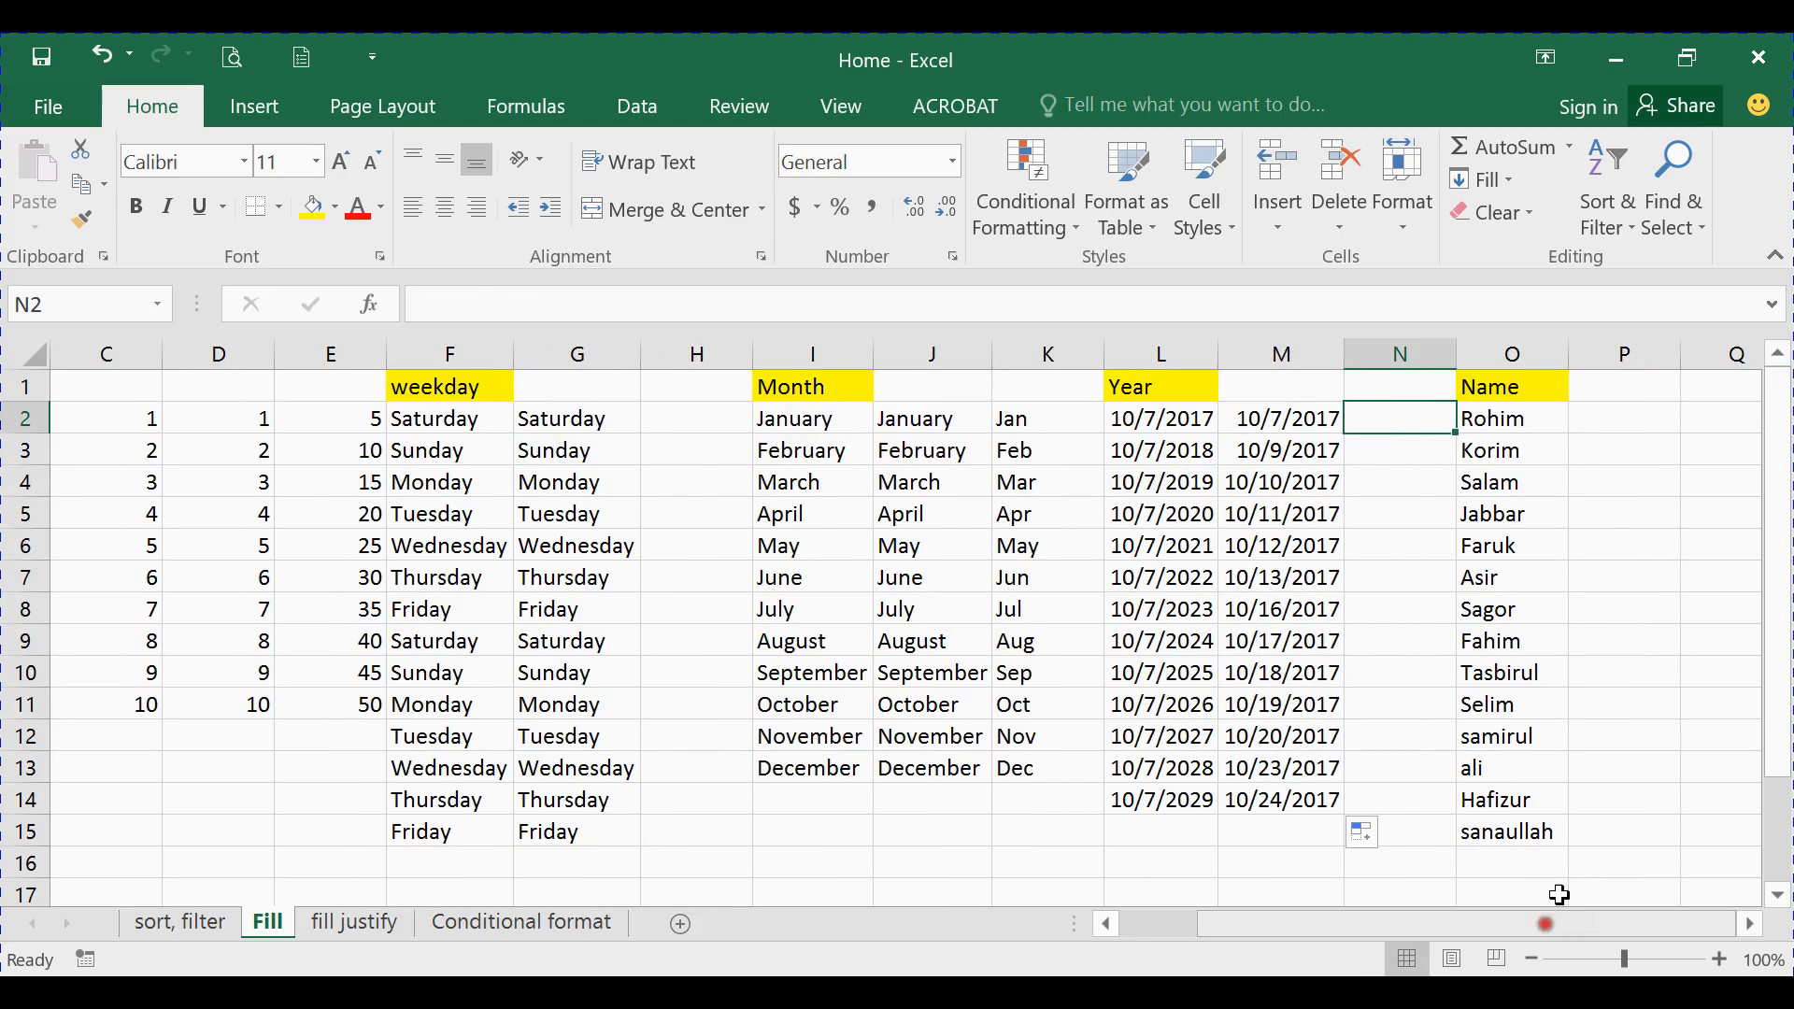
click(1597, 418)
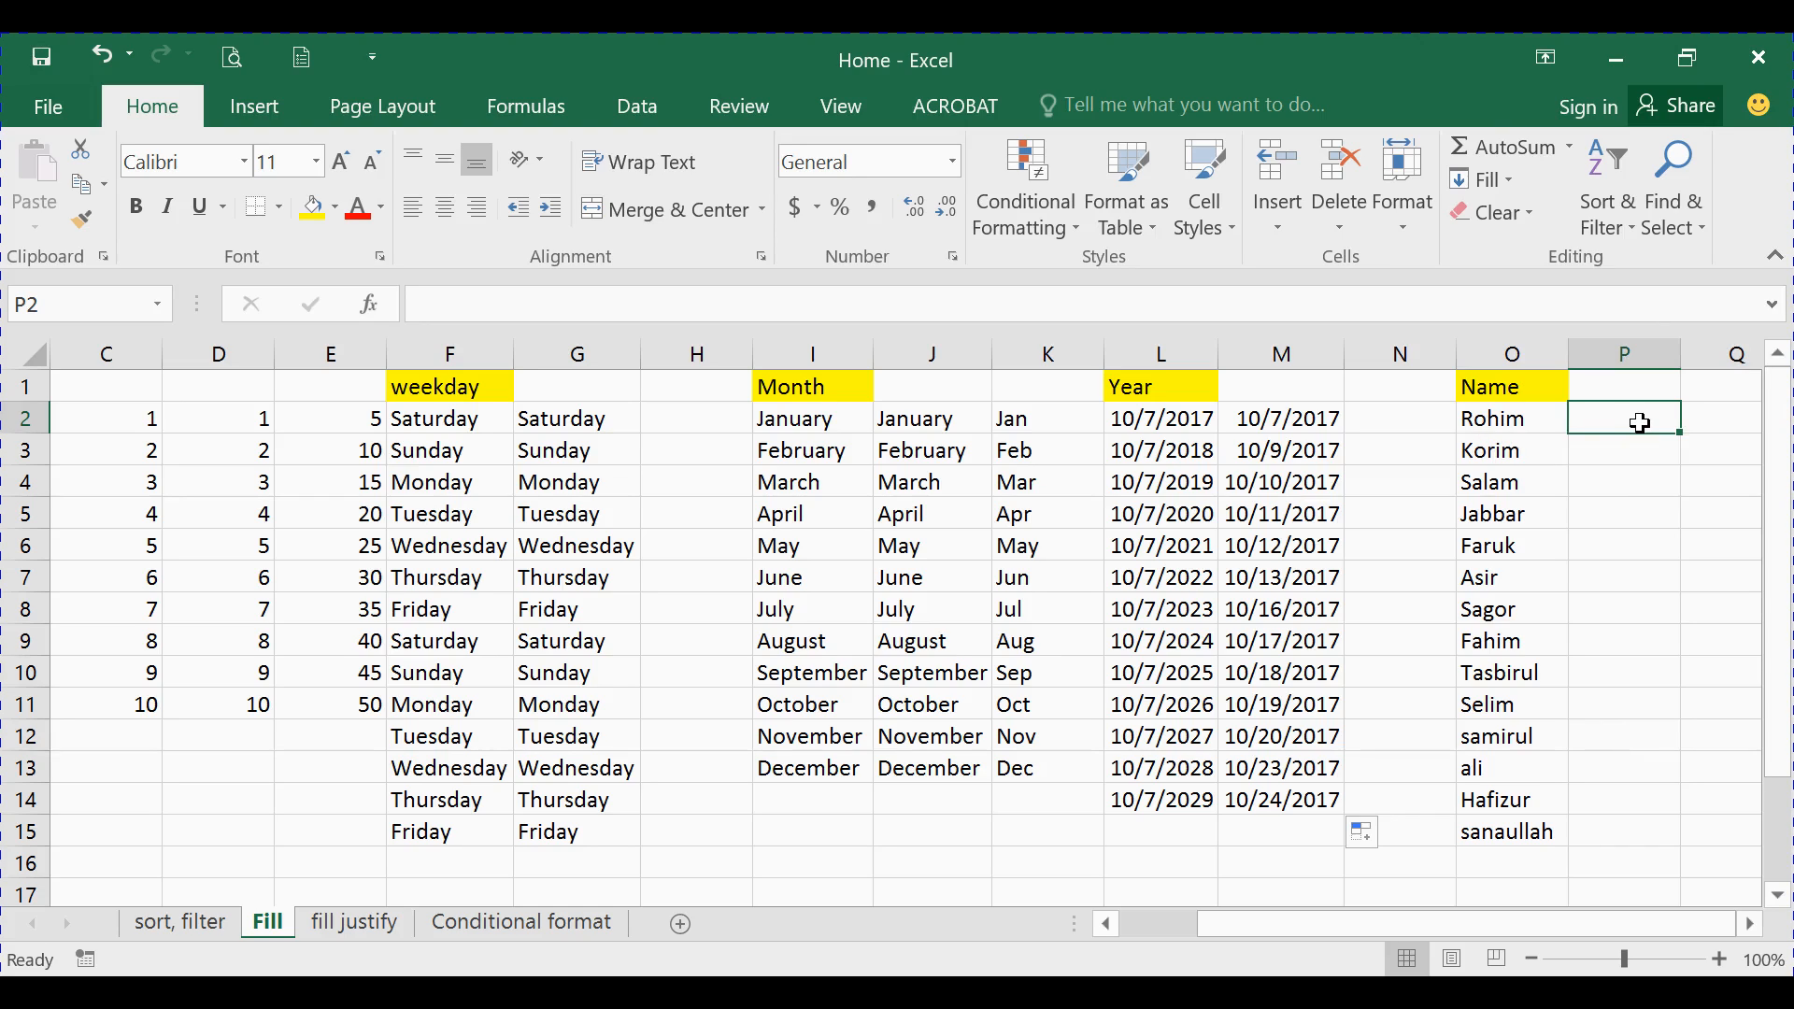
text(Rohim)
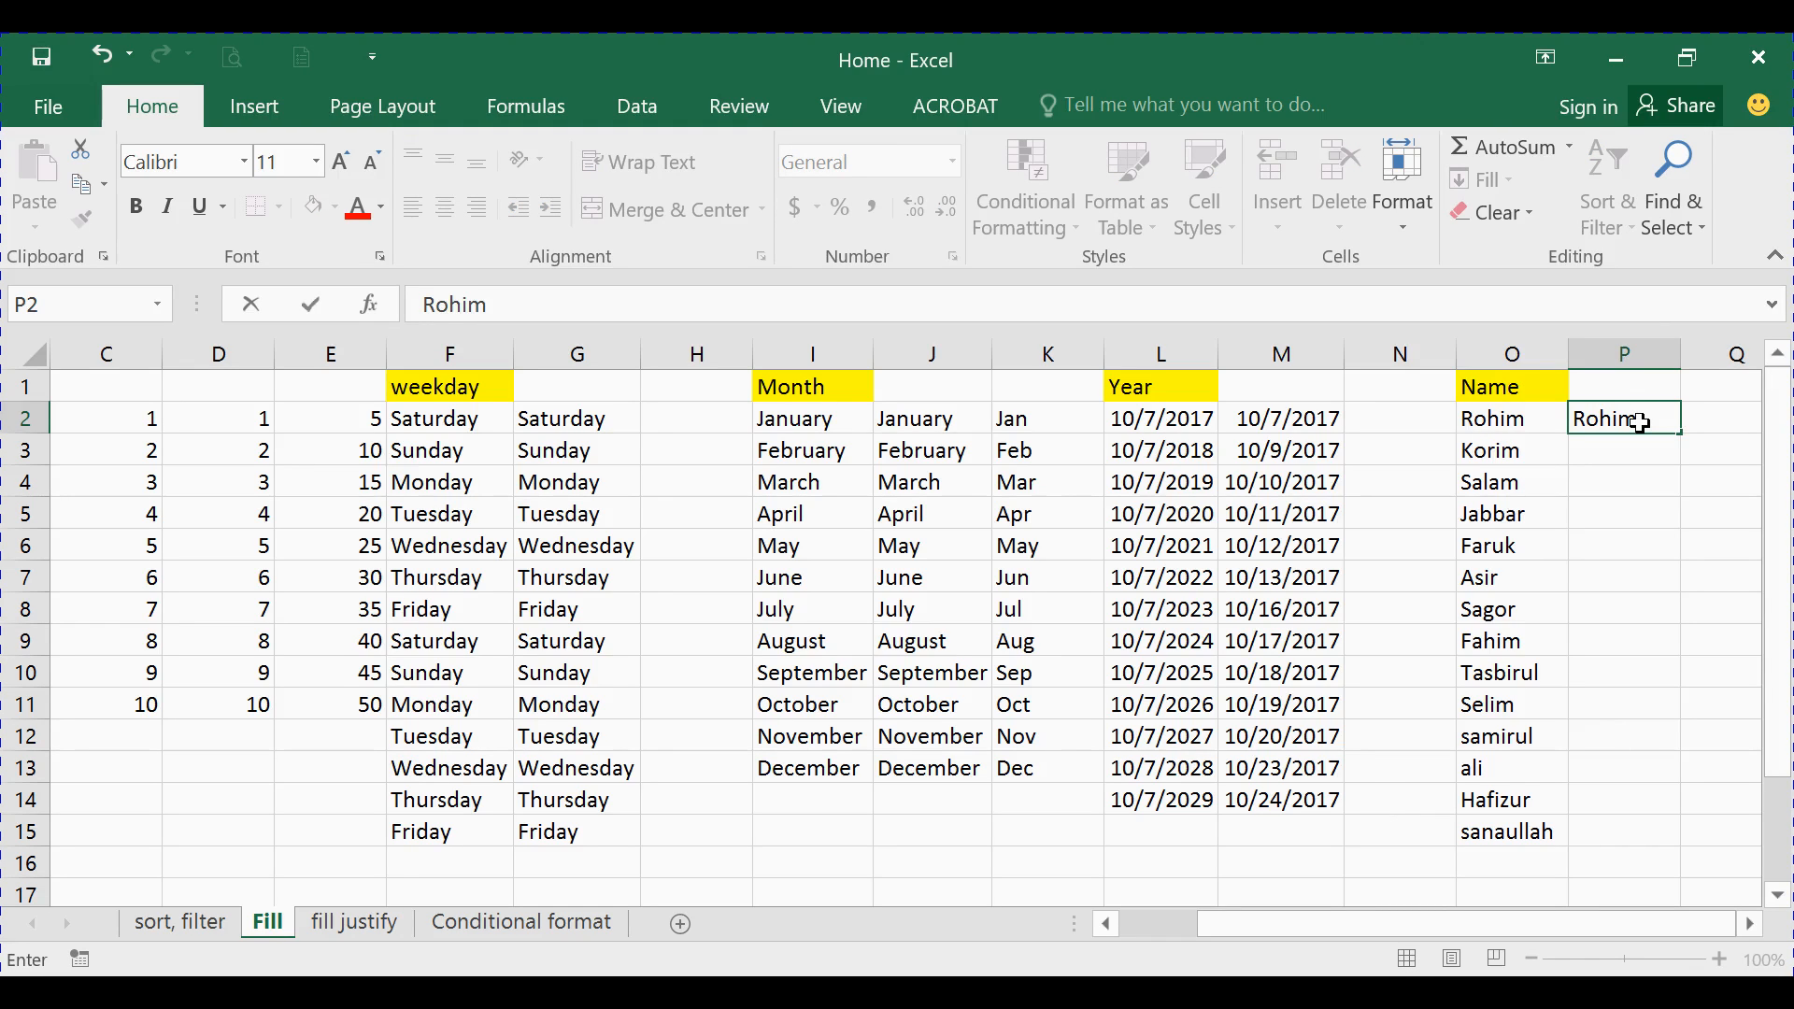
key(Return)
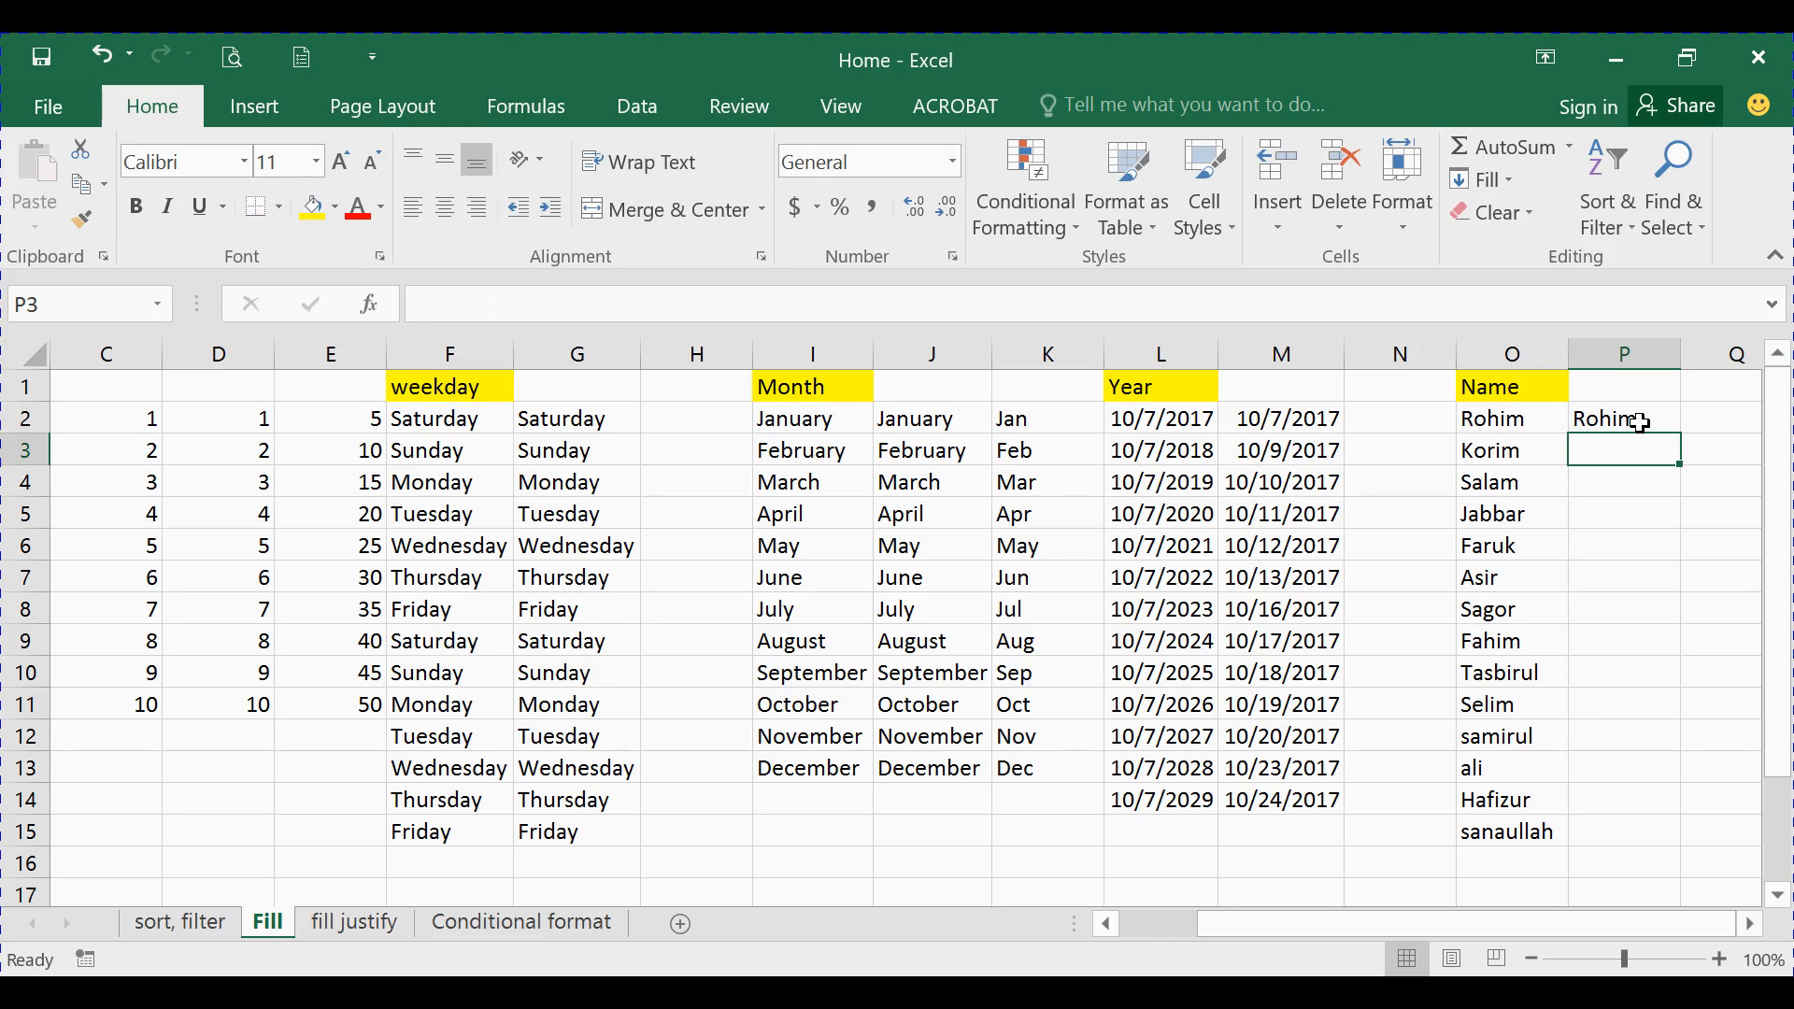
text(korim)
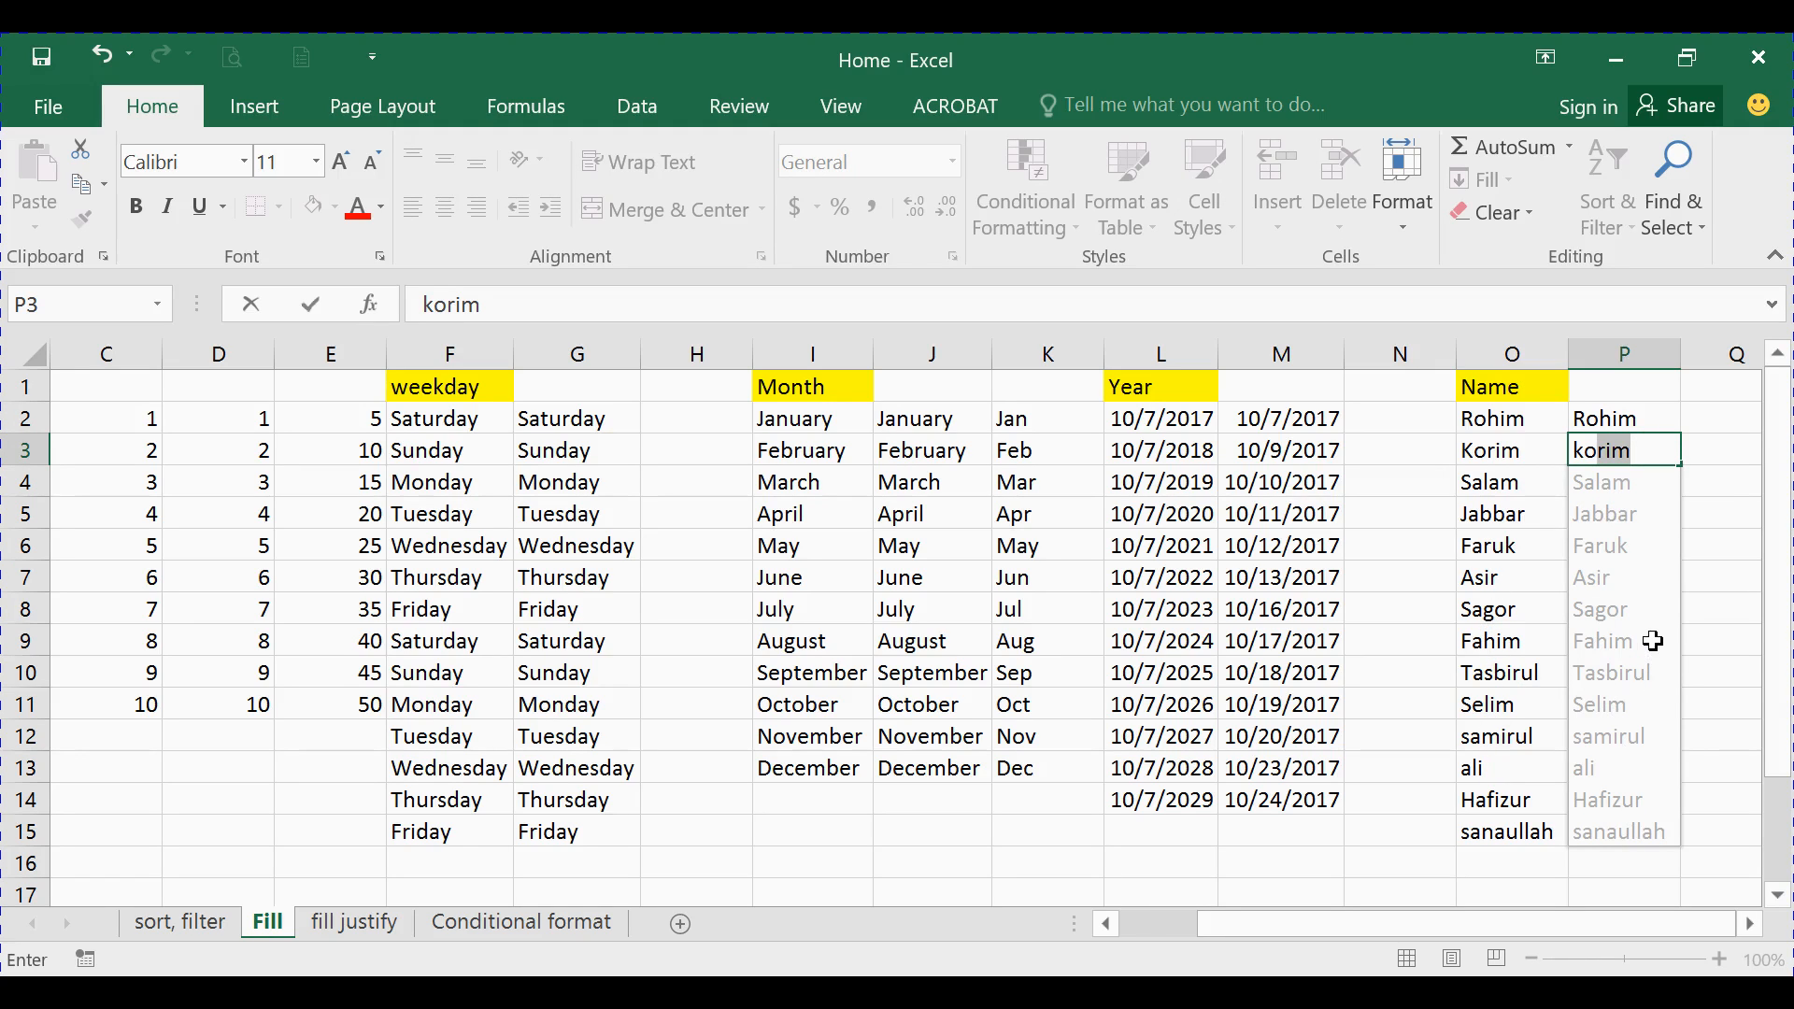
key(Return)
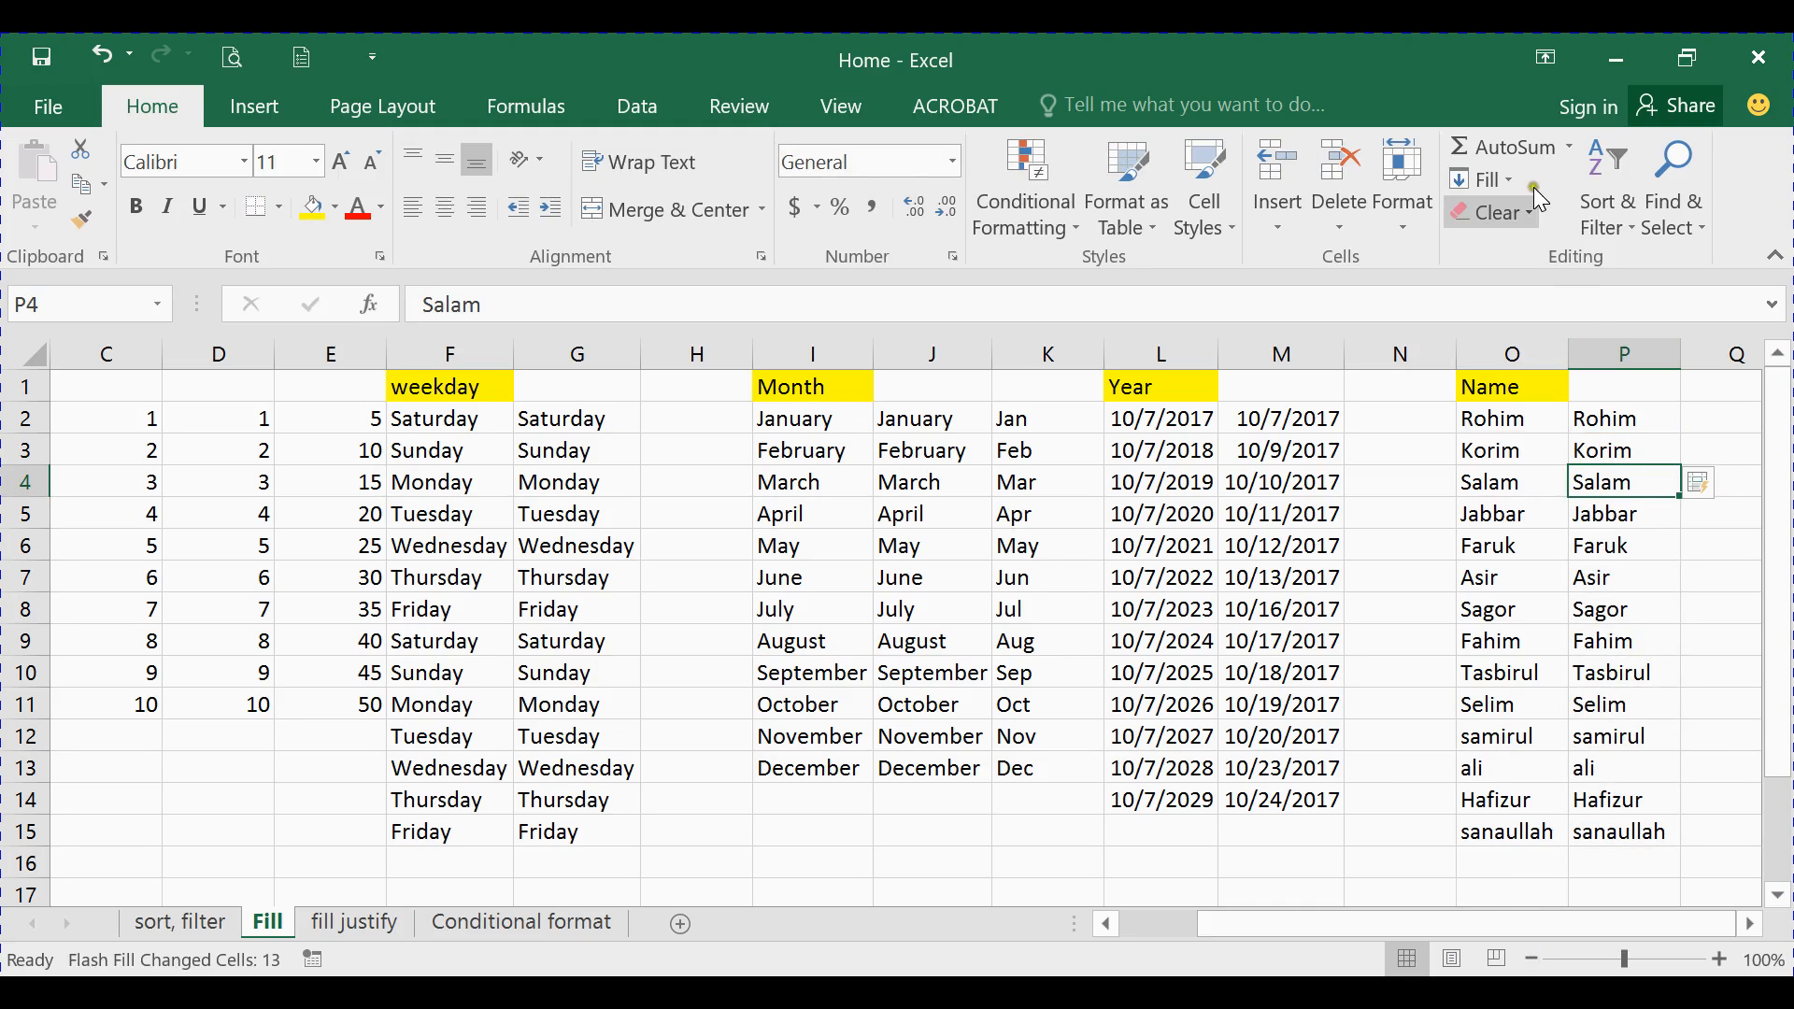
Undo the Flash Fill and the second name entry in column P, and clear the first name from P2
click(1510, 177)
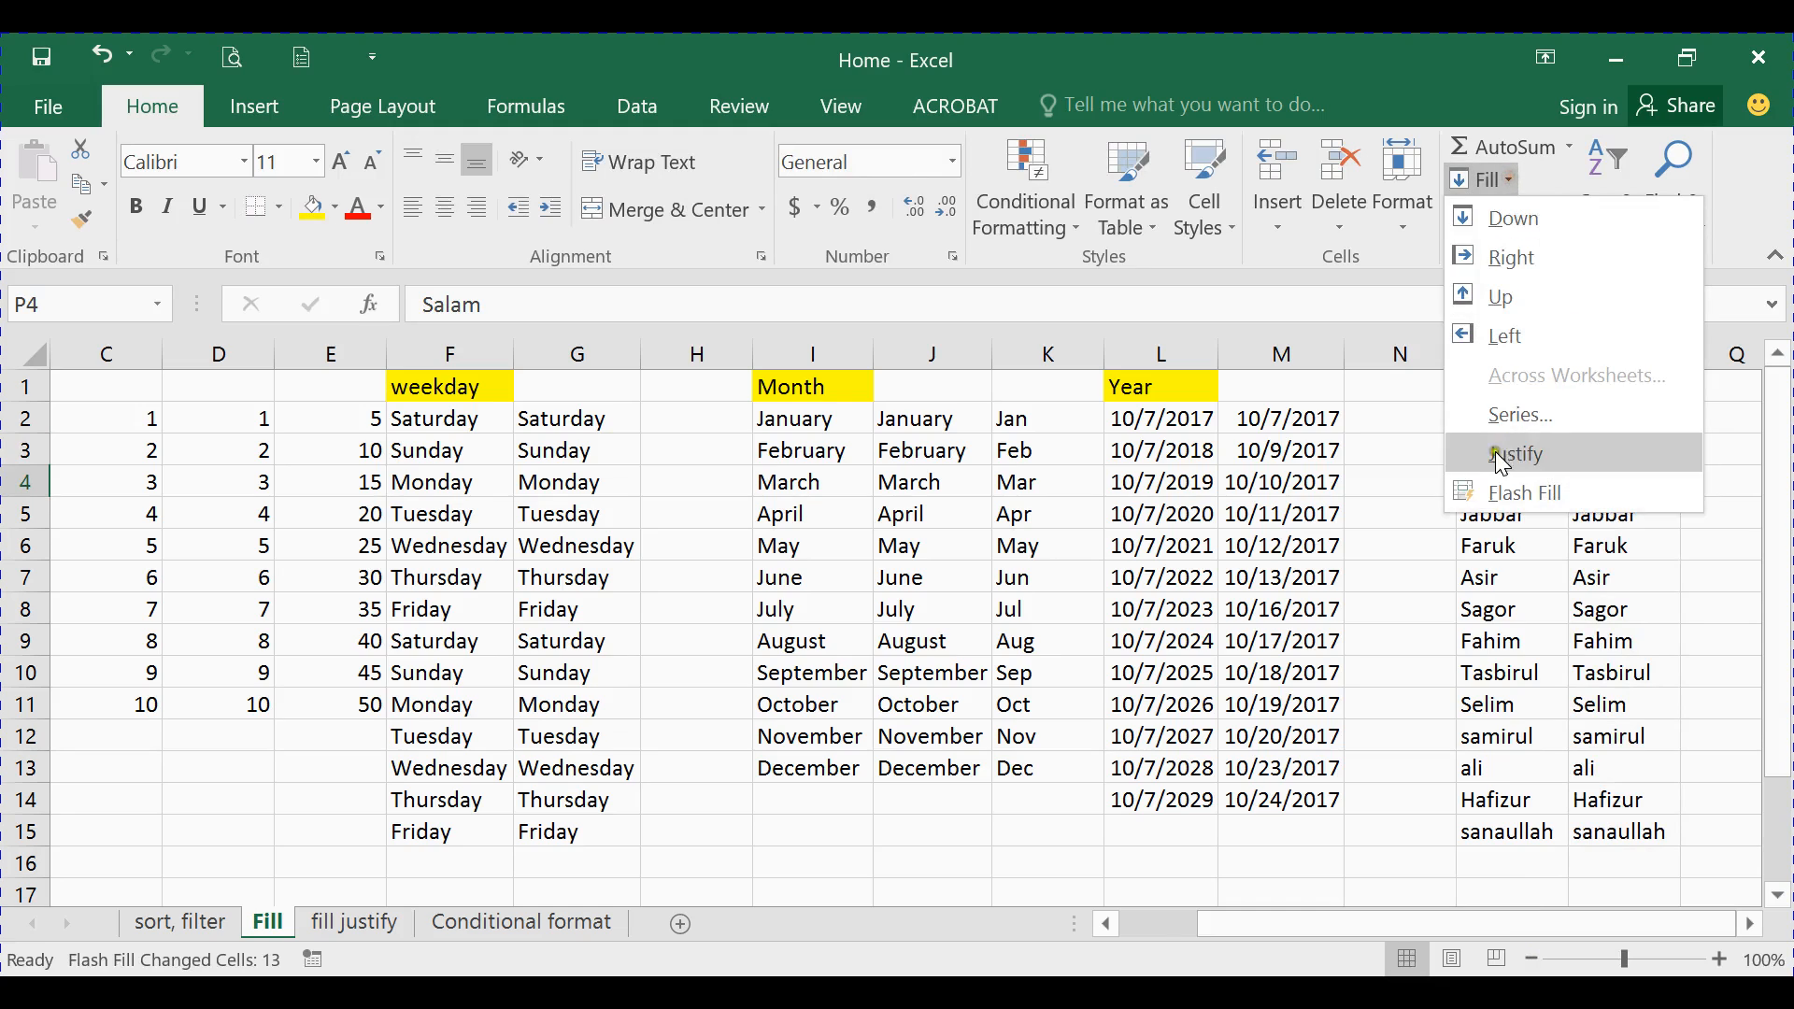
click(1527, 176)
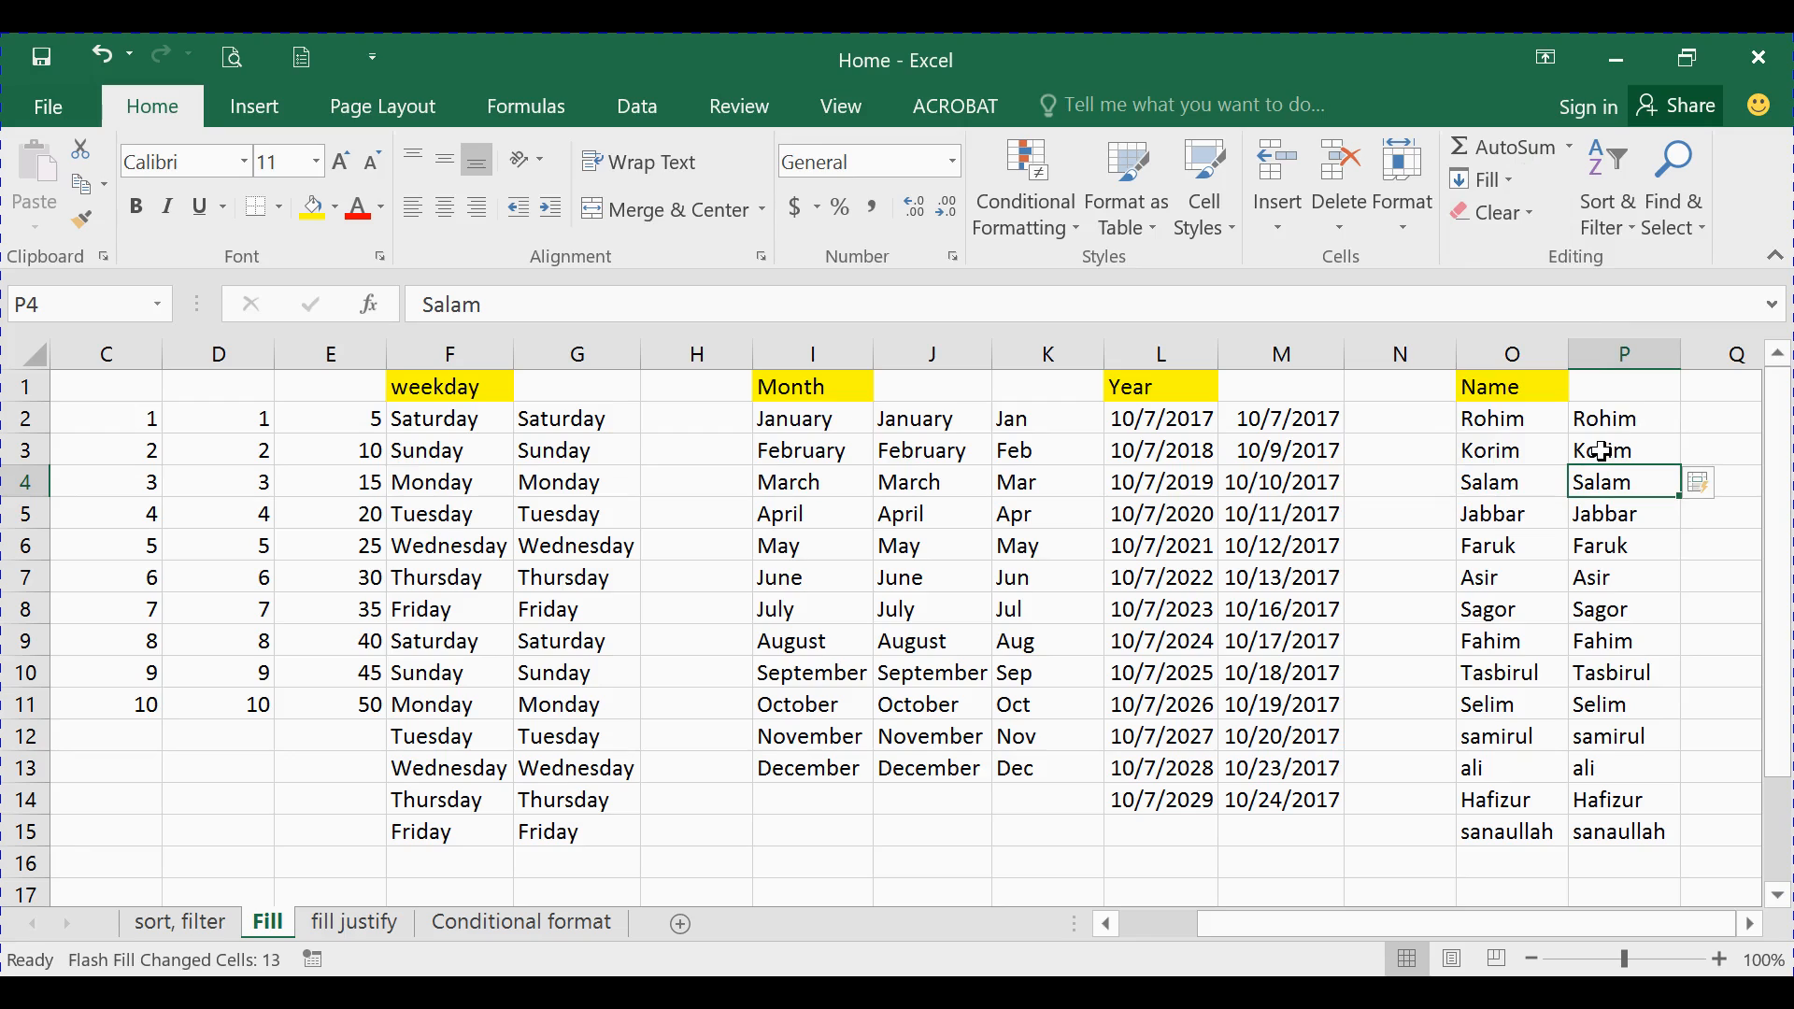
click(1601, 447)
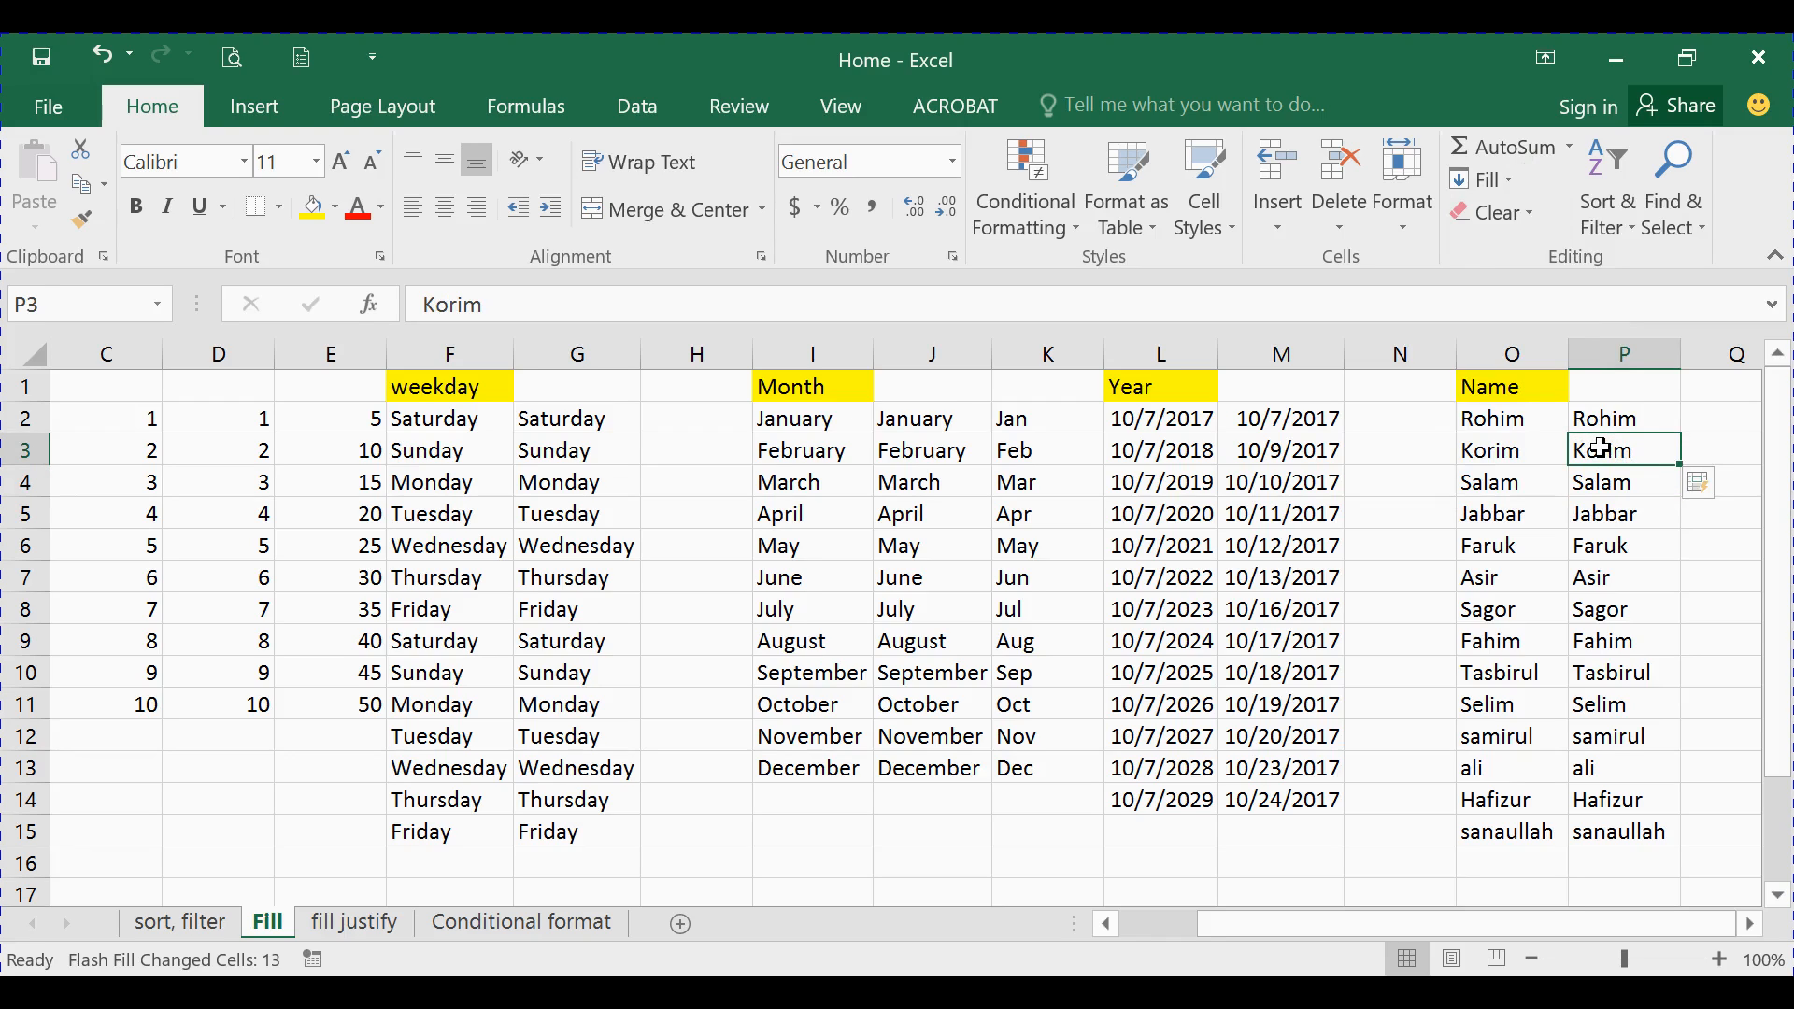
key(ctrl+z)
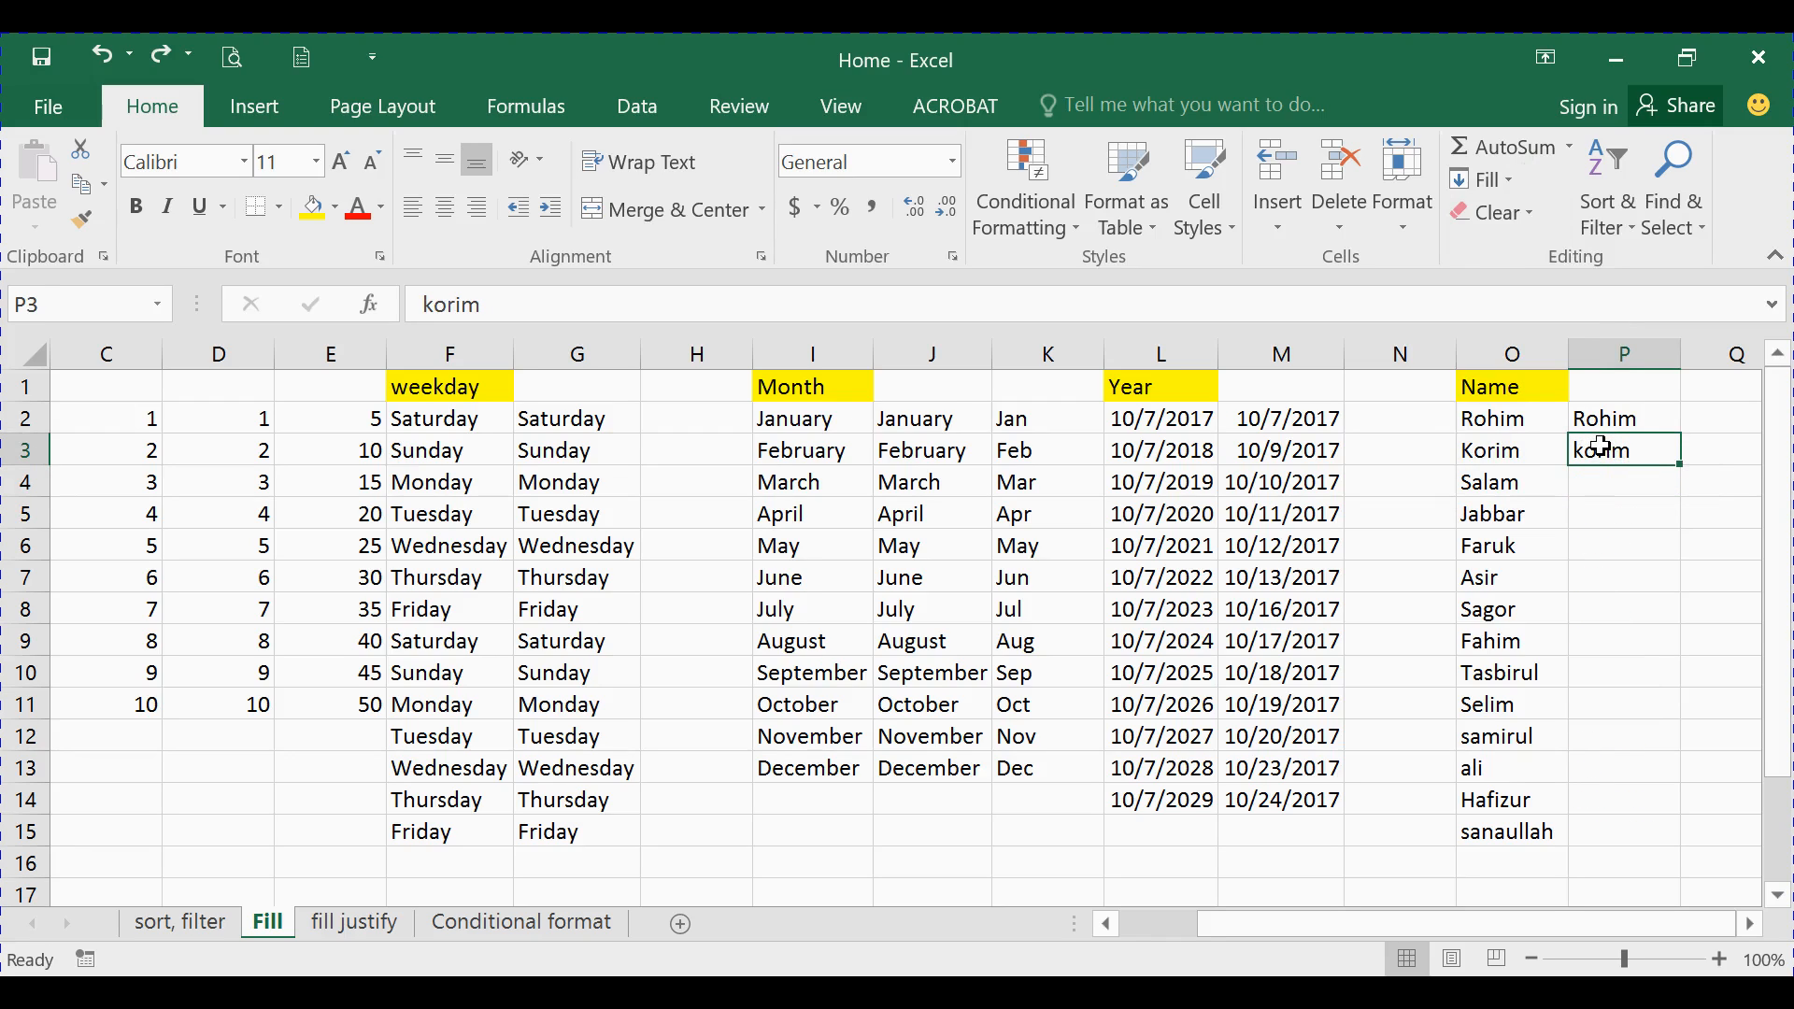
key(ctrl+z)
click(1607, 416)
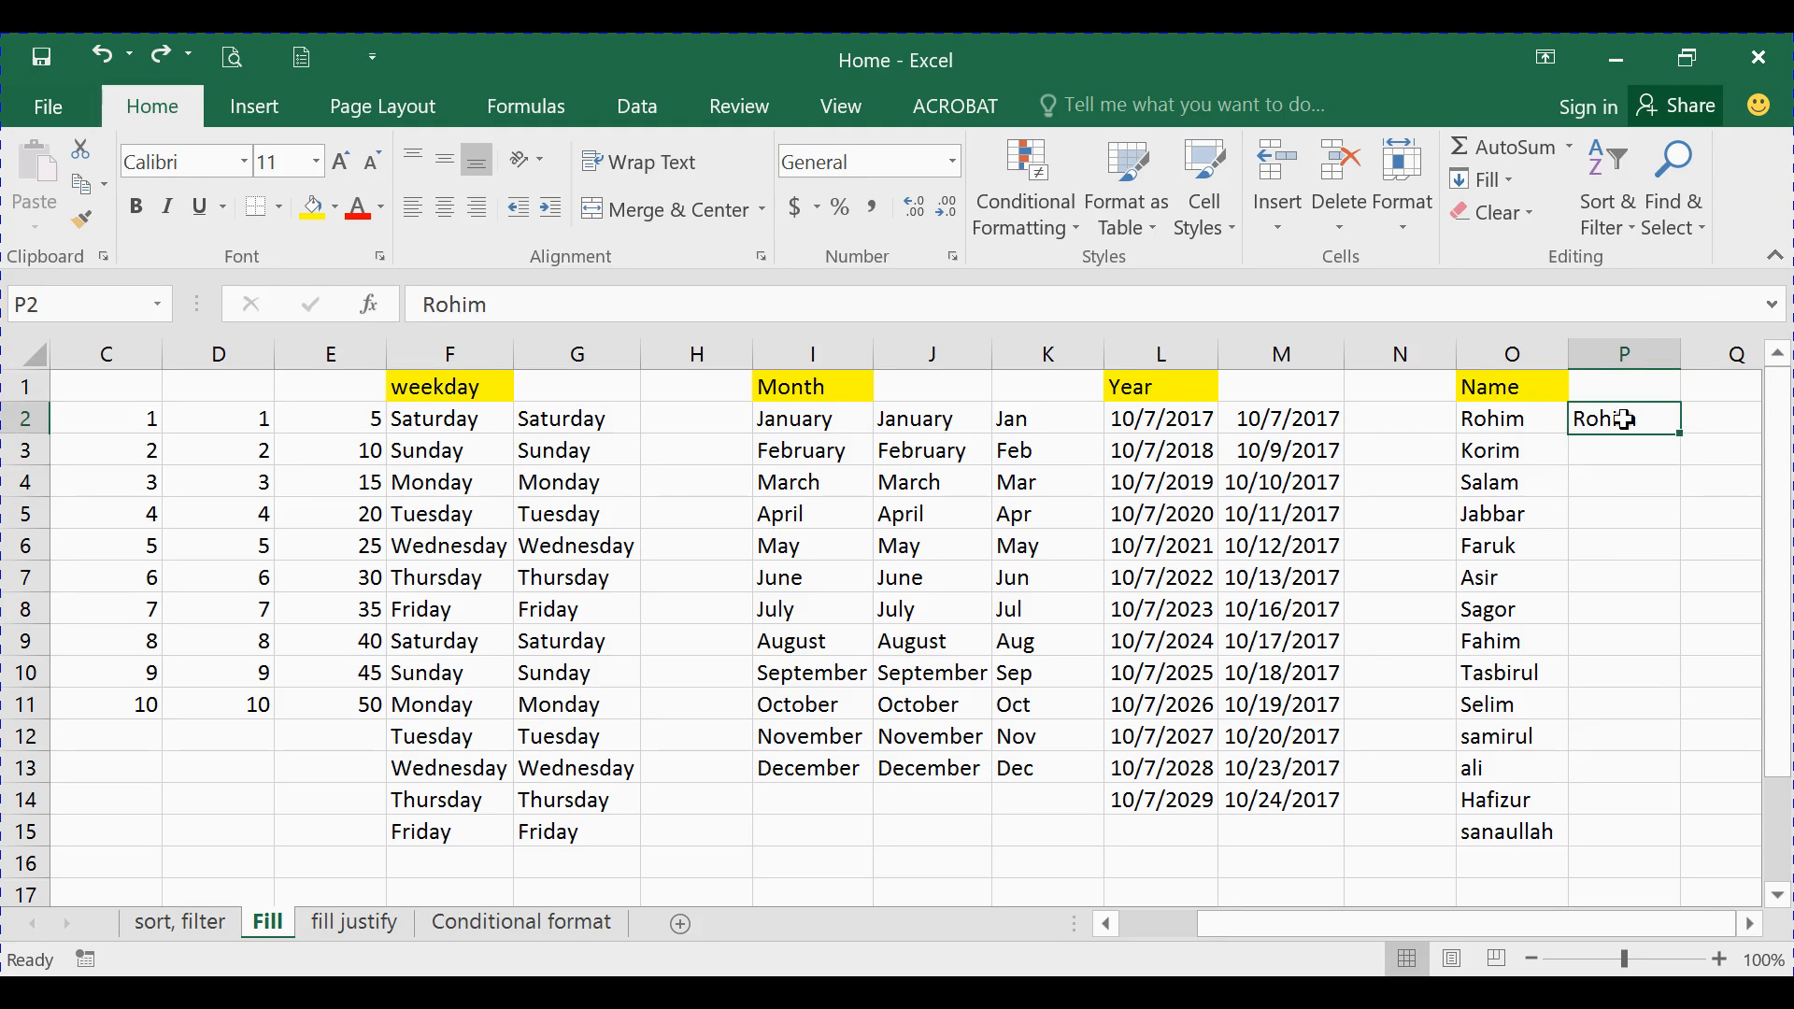
key(BackSpace)
click(1611, 476)
click(1614, 417)
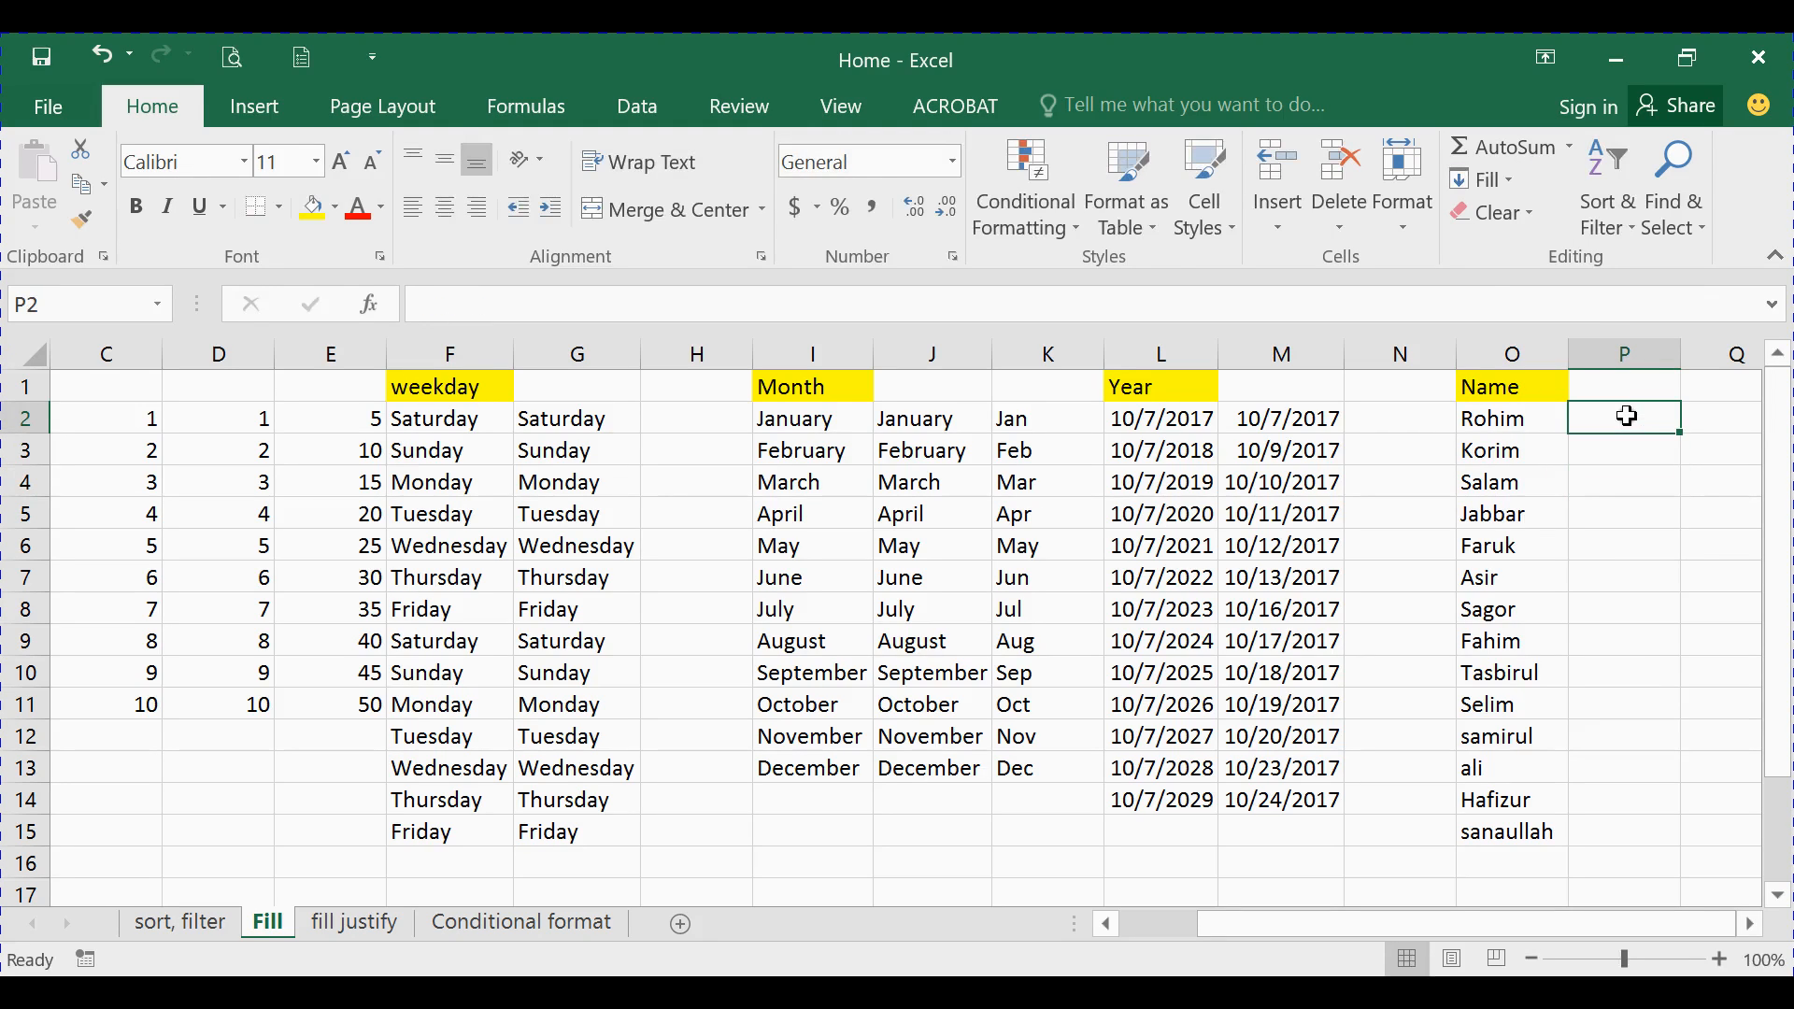
Turn off Automatically Flash Fill in the advanced editing options and apply the change
click(300, 63)
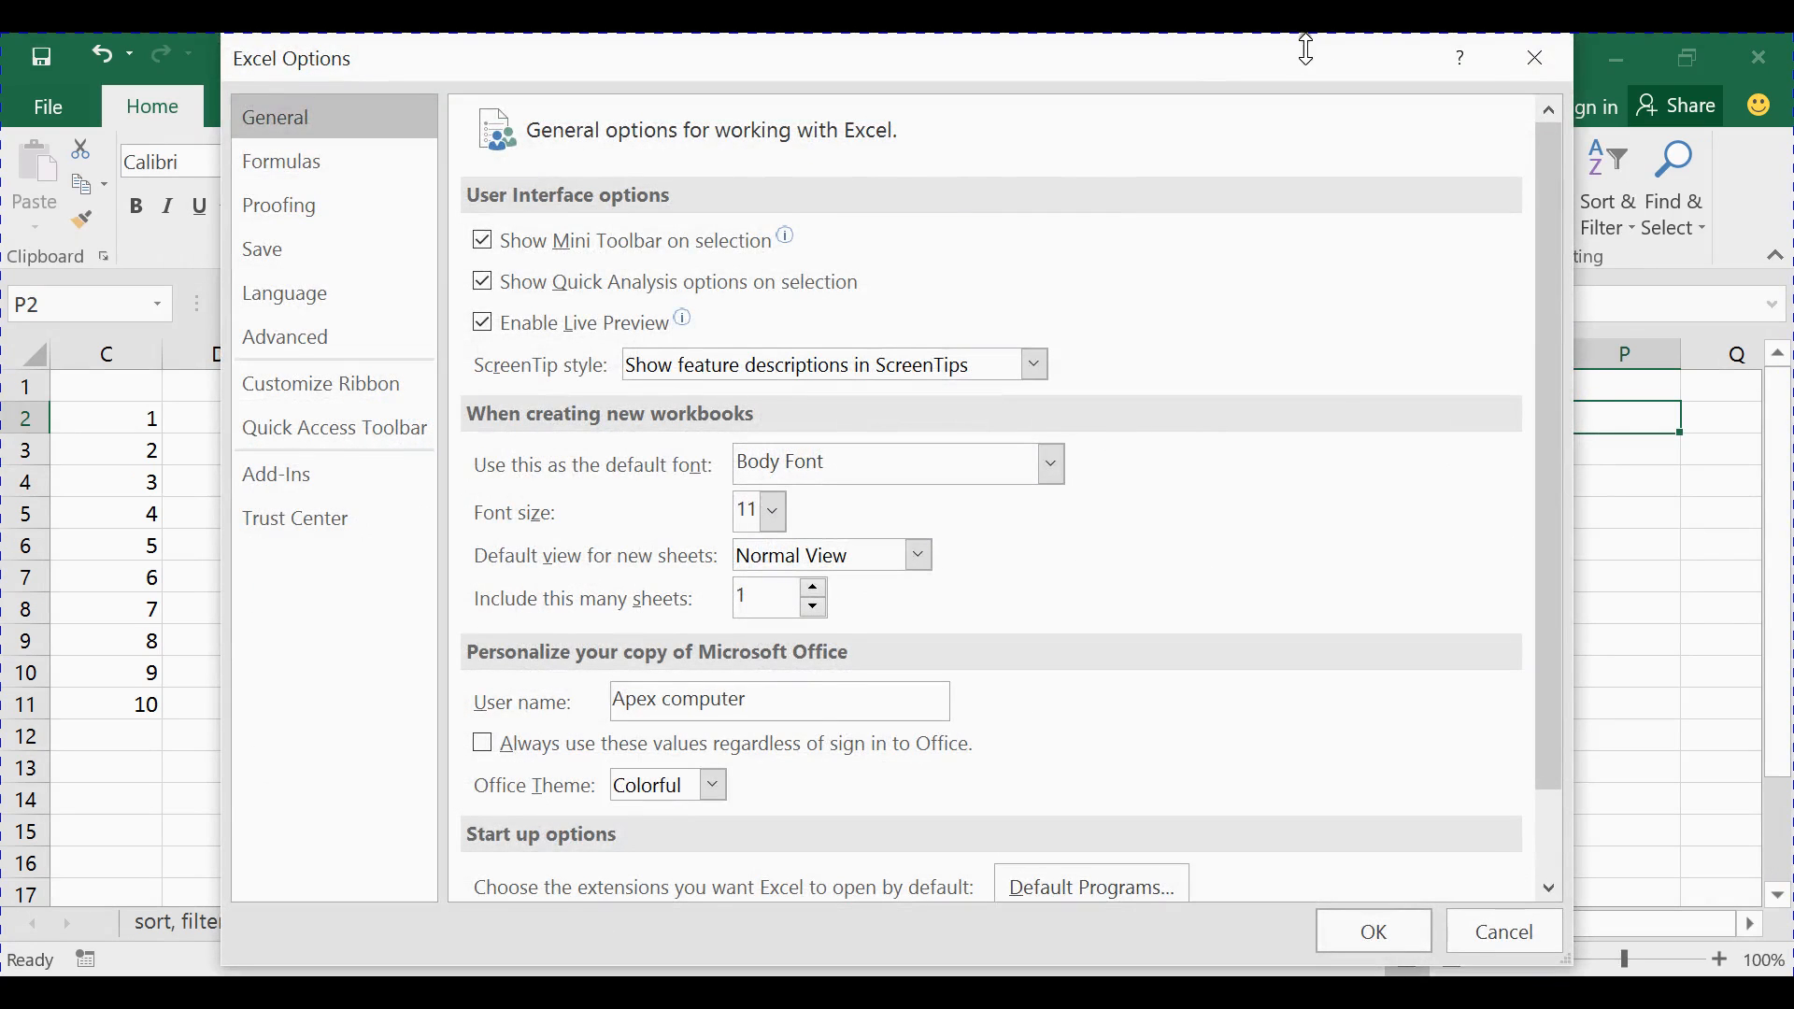
click(1535, 57)
click(48, 105)
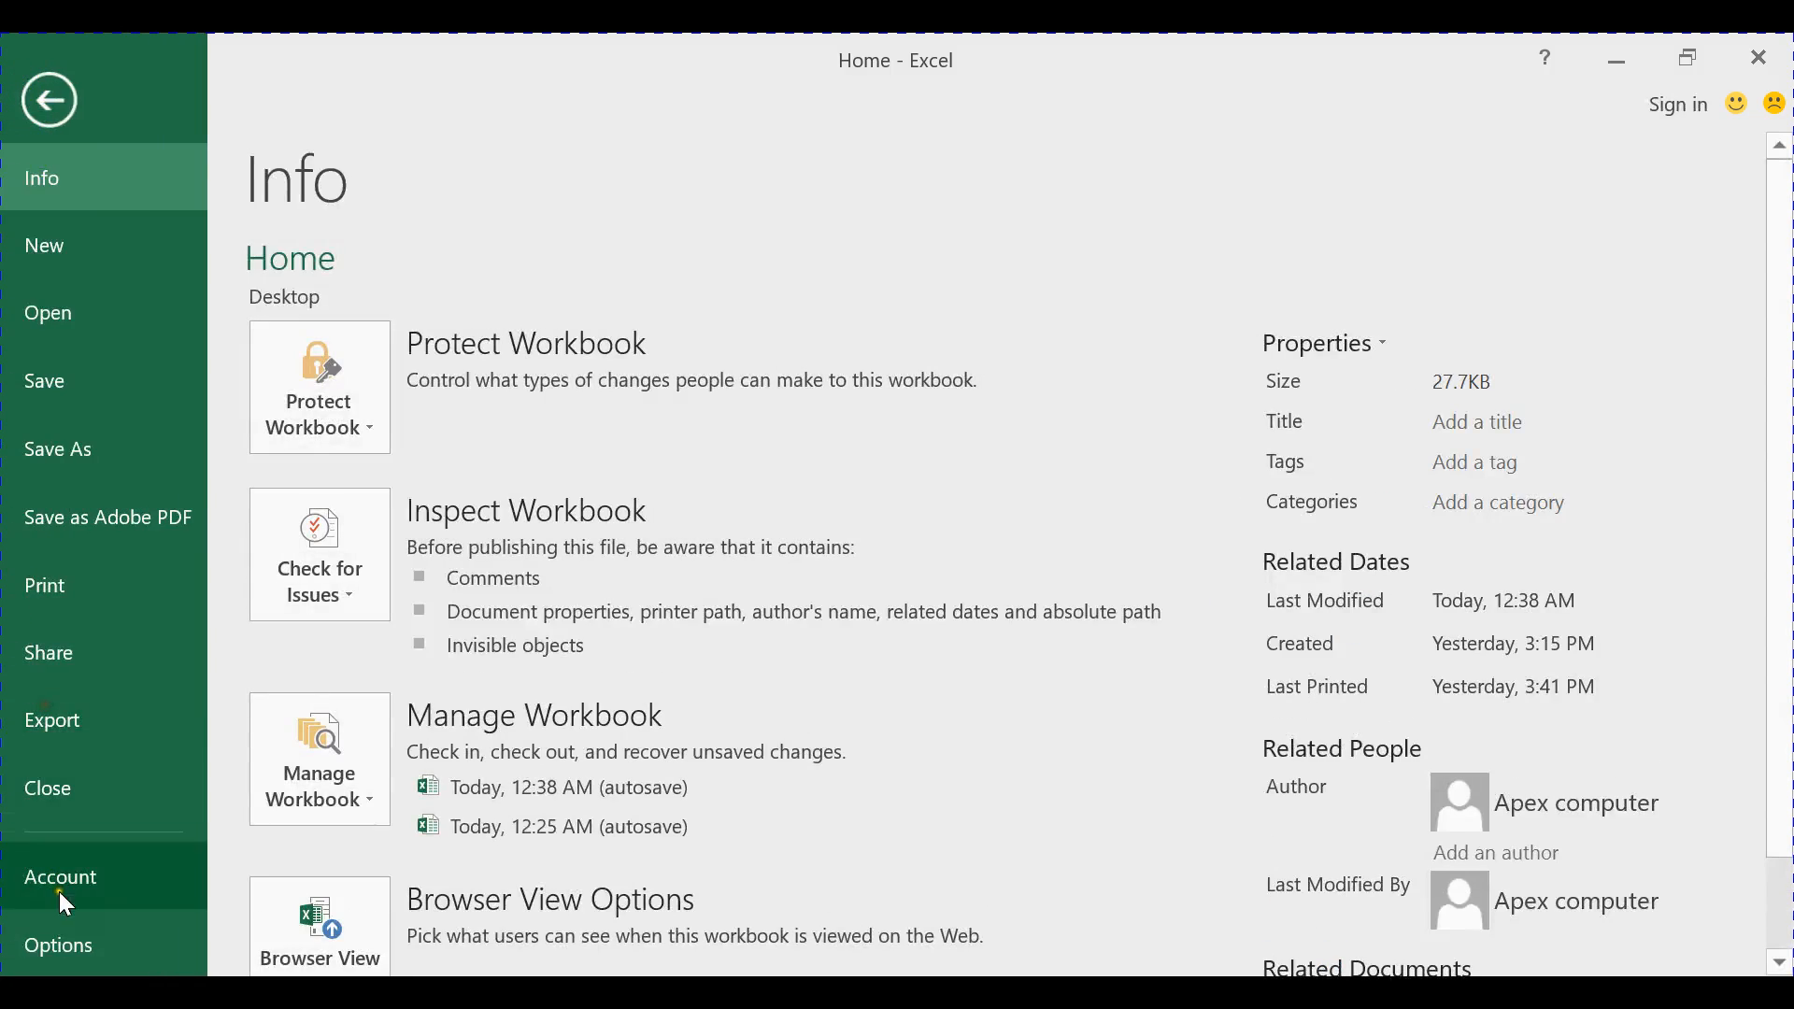
click(65, 942)
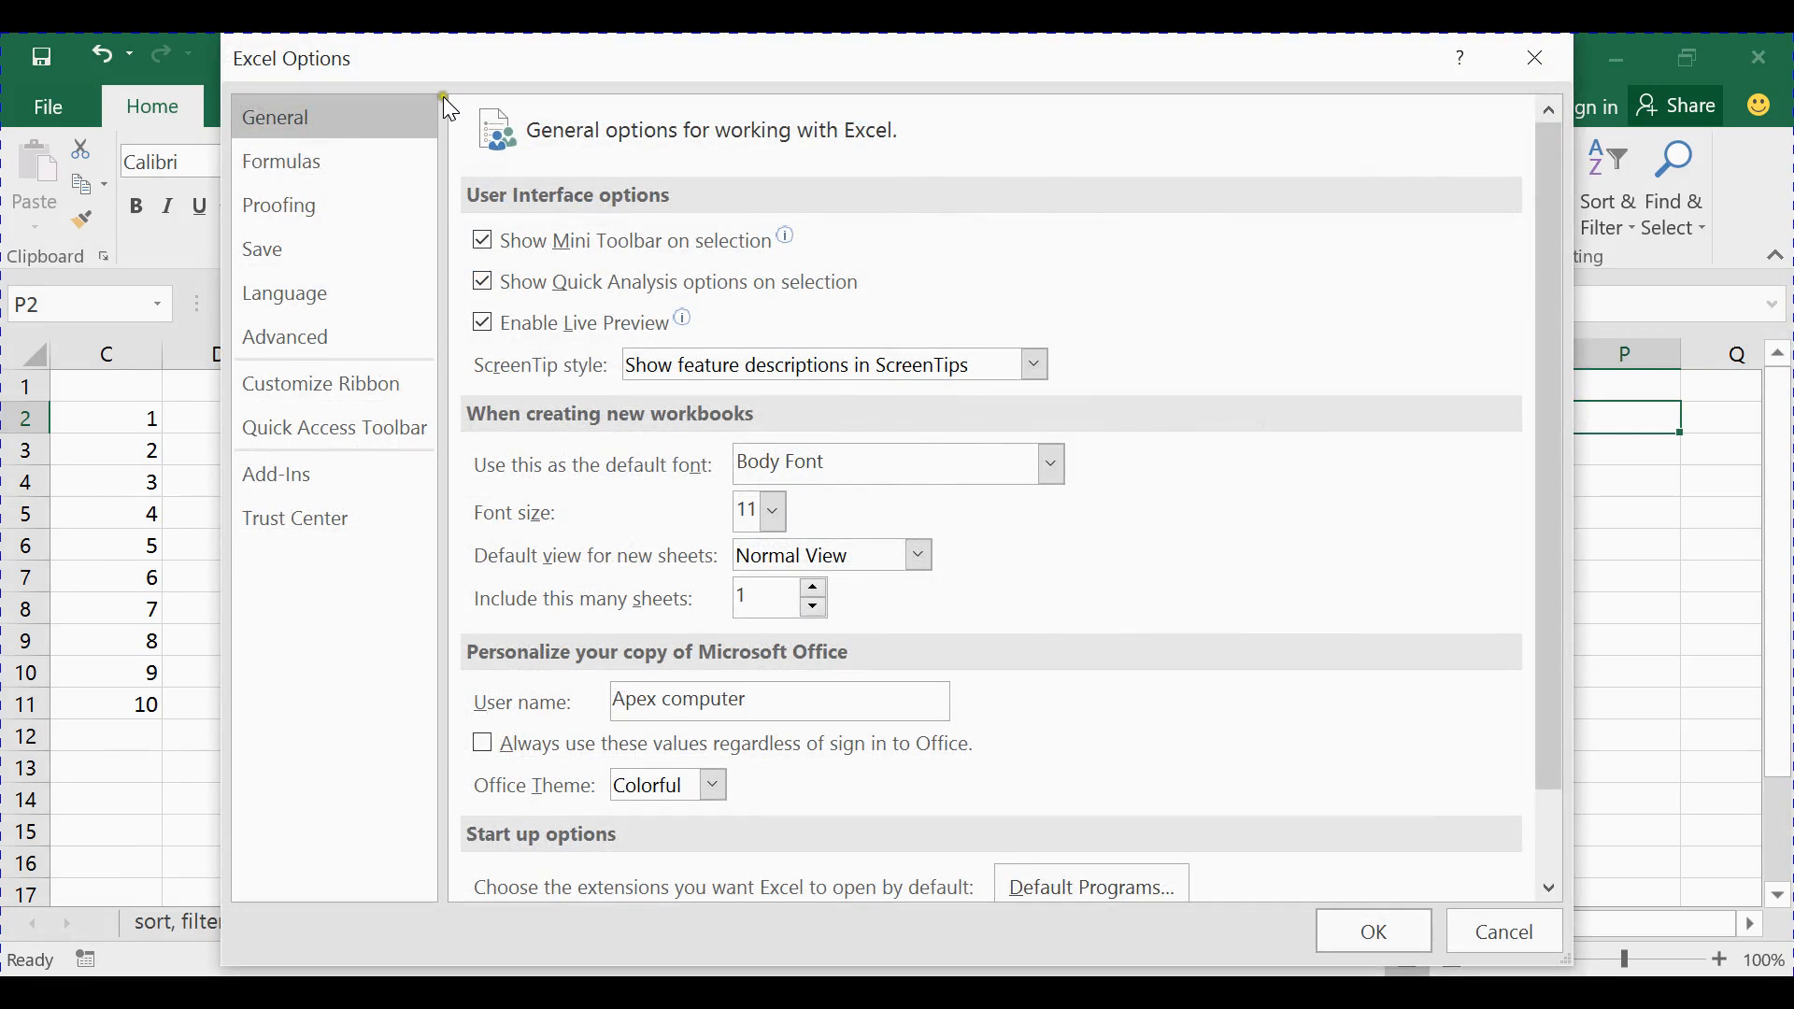
click(316, 344)
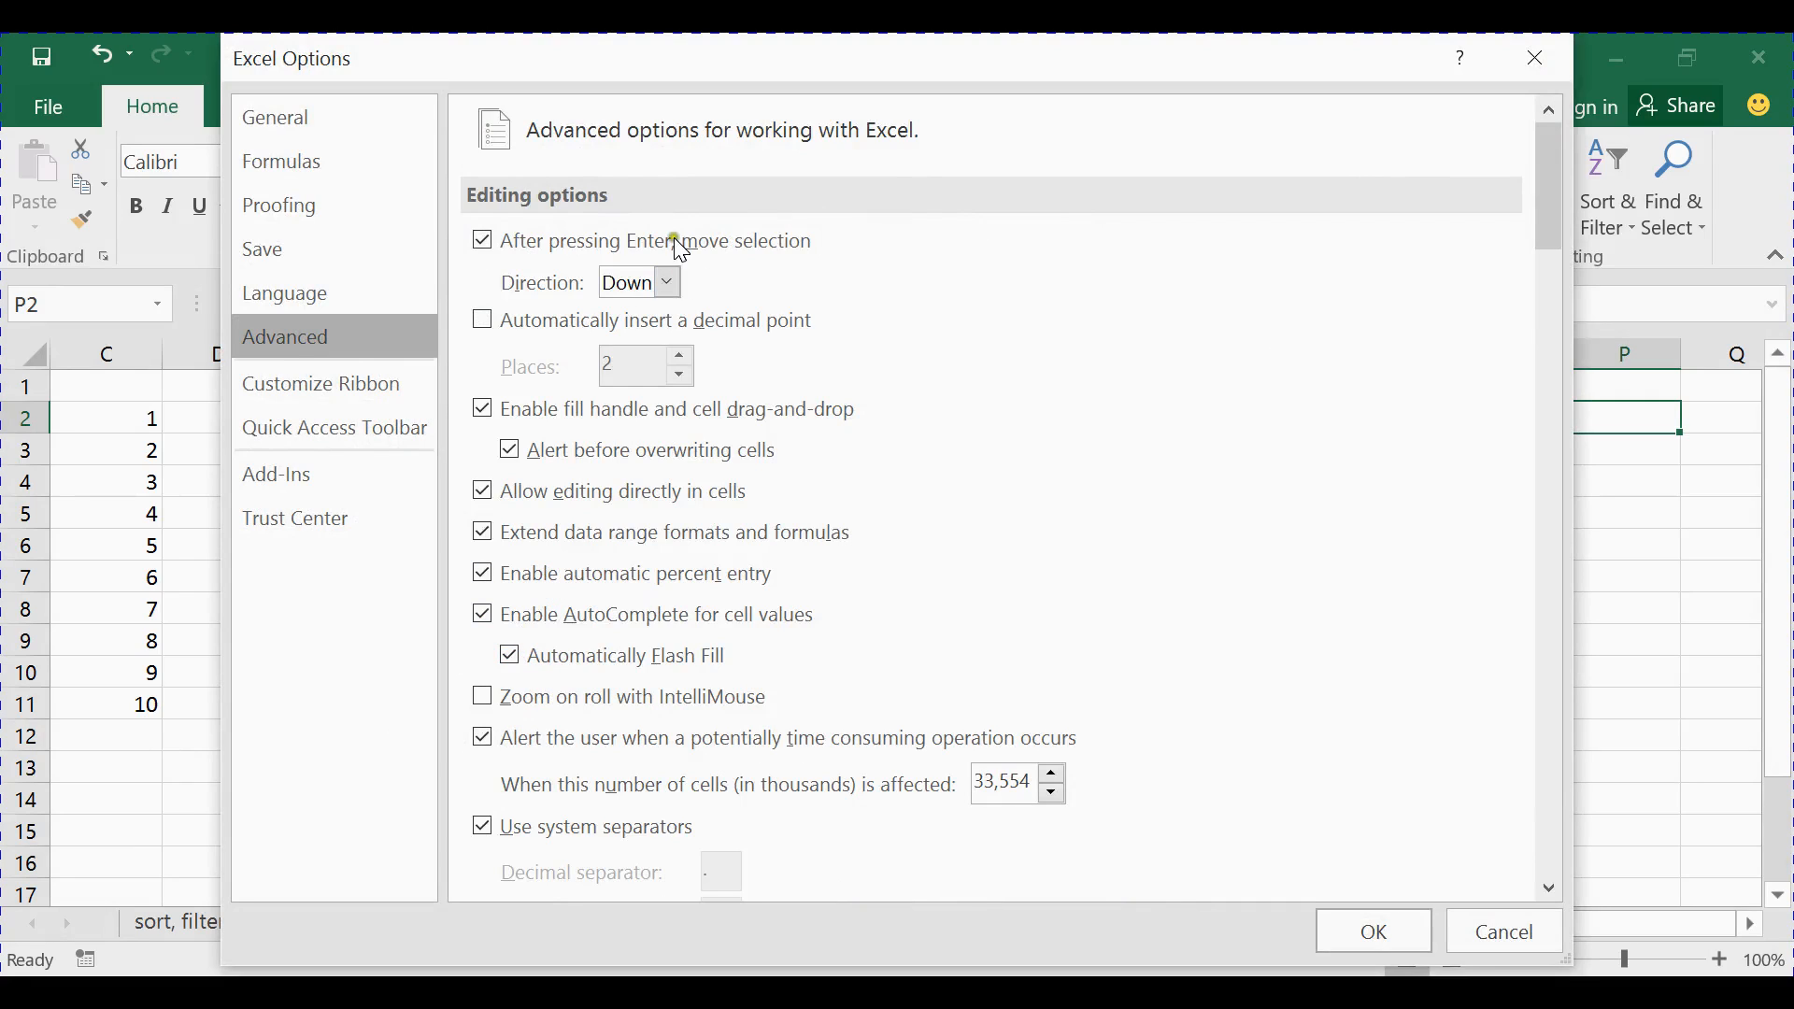
click(512, 657)
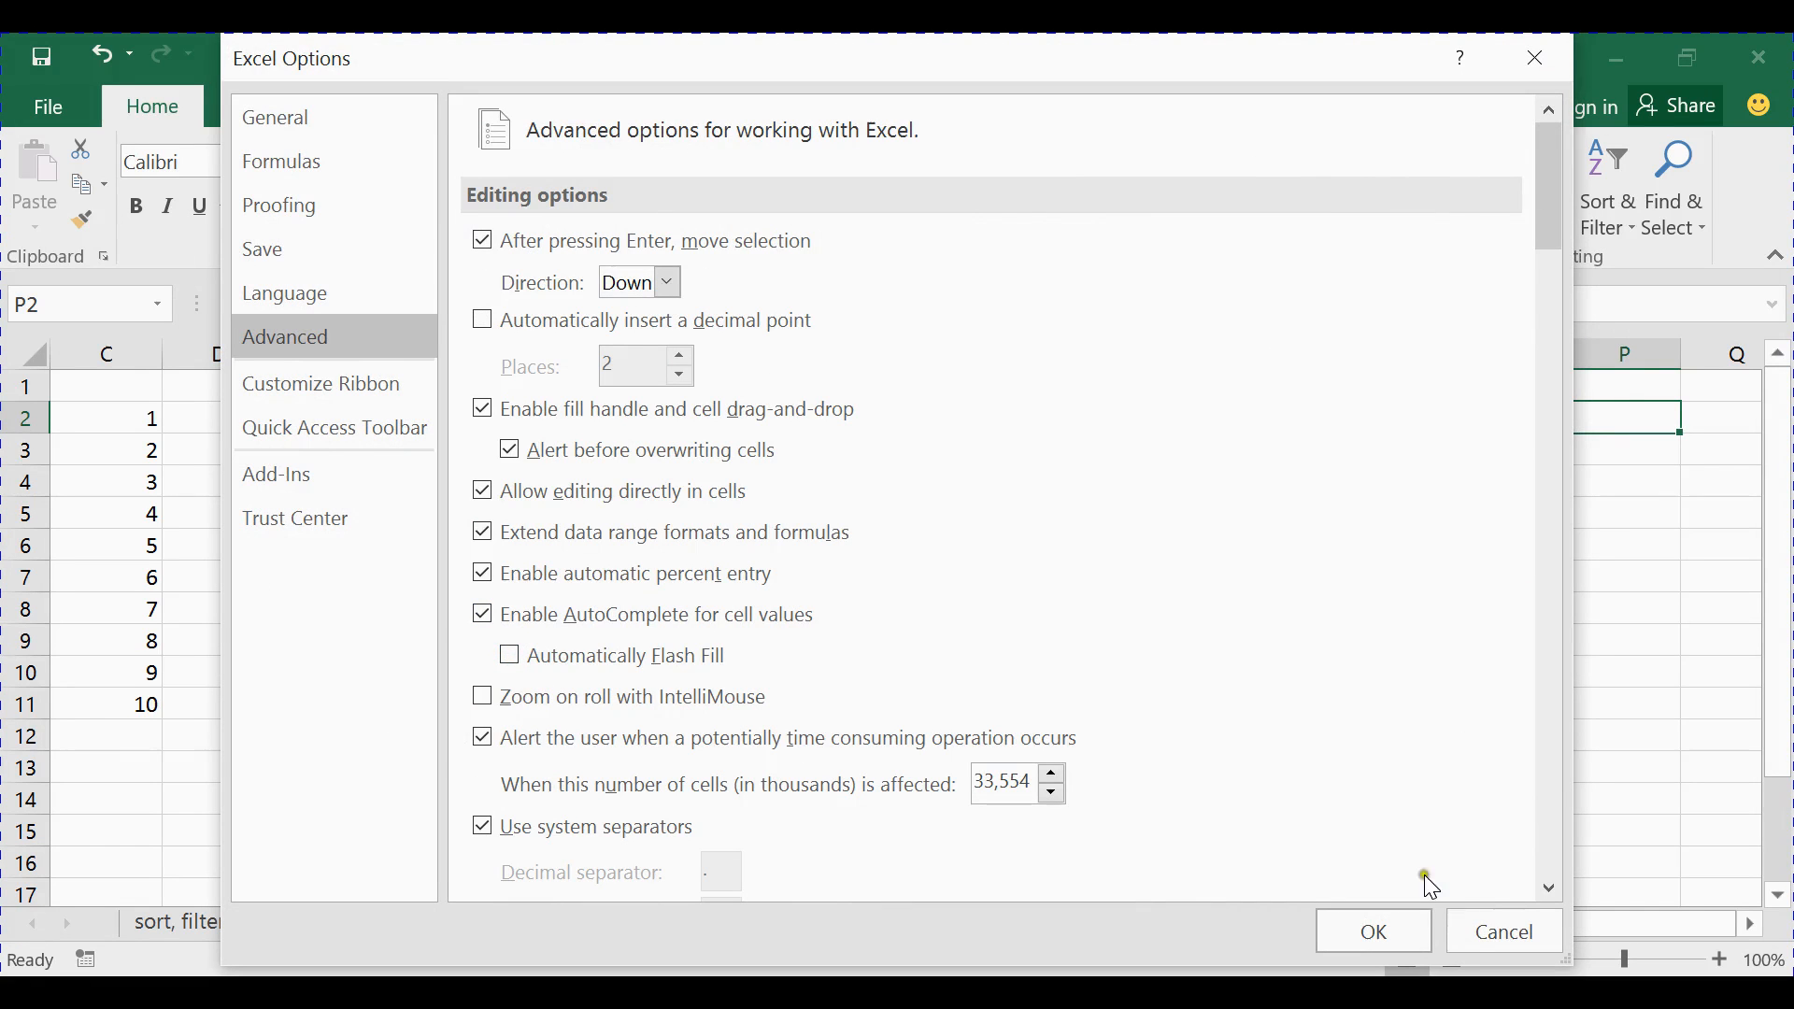
click(1396, 927)
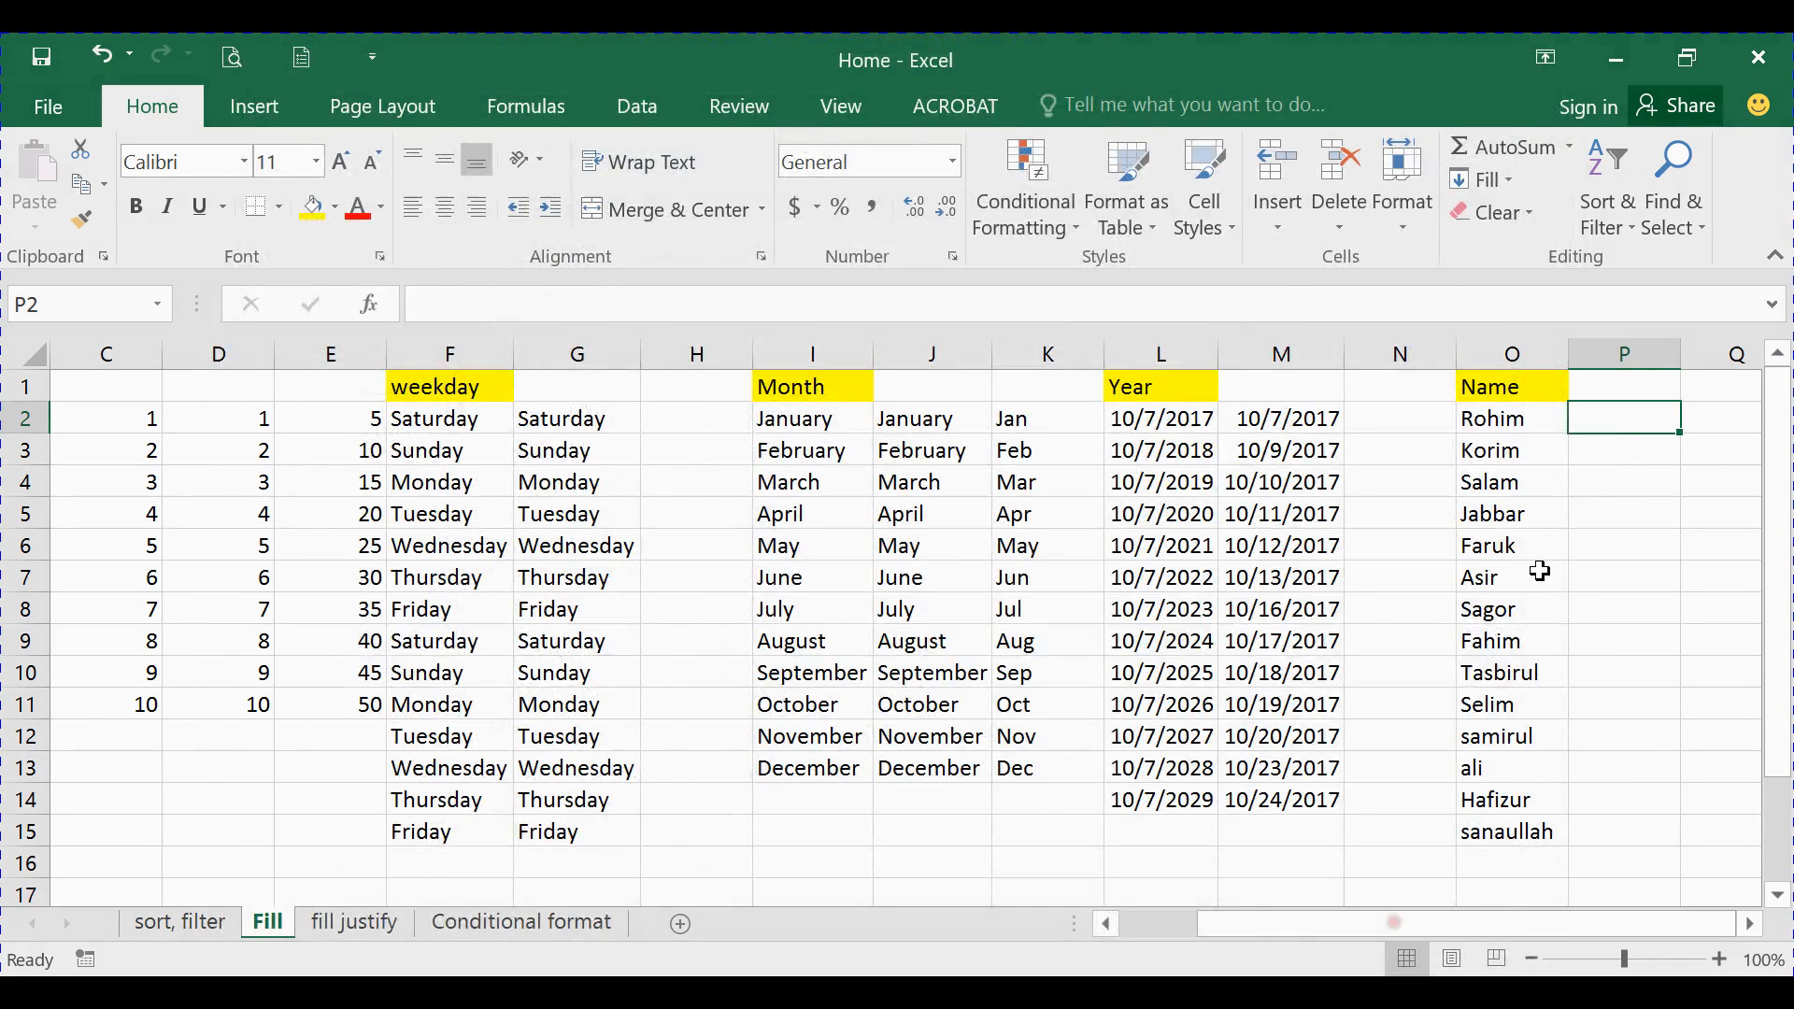
Enter the first two entries of the Name column in cells P2 and P3 again
click(1508, 181)
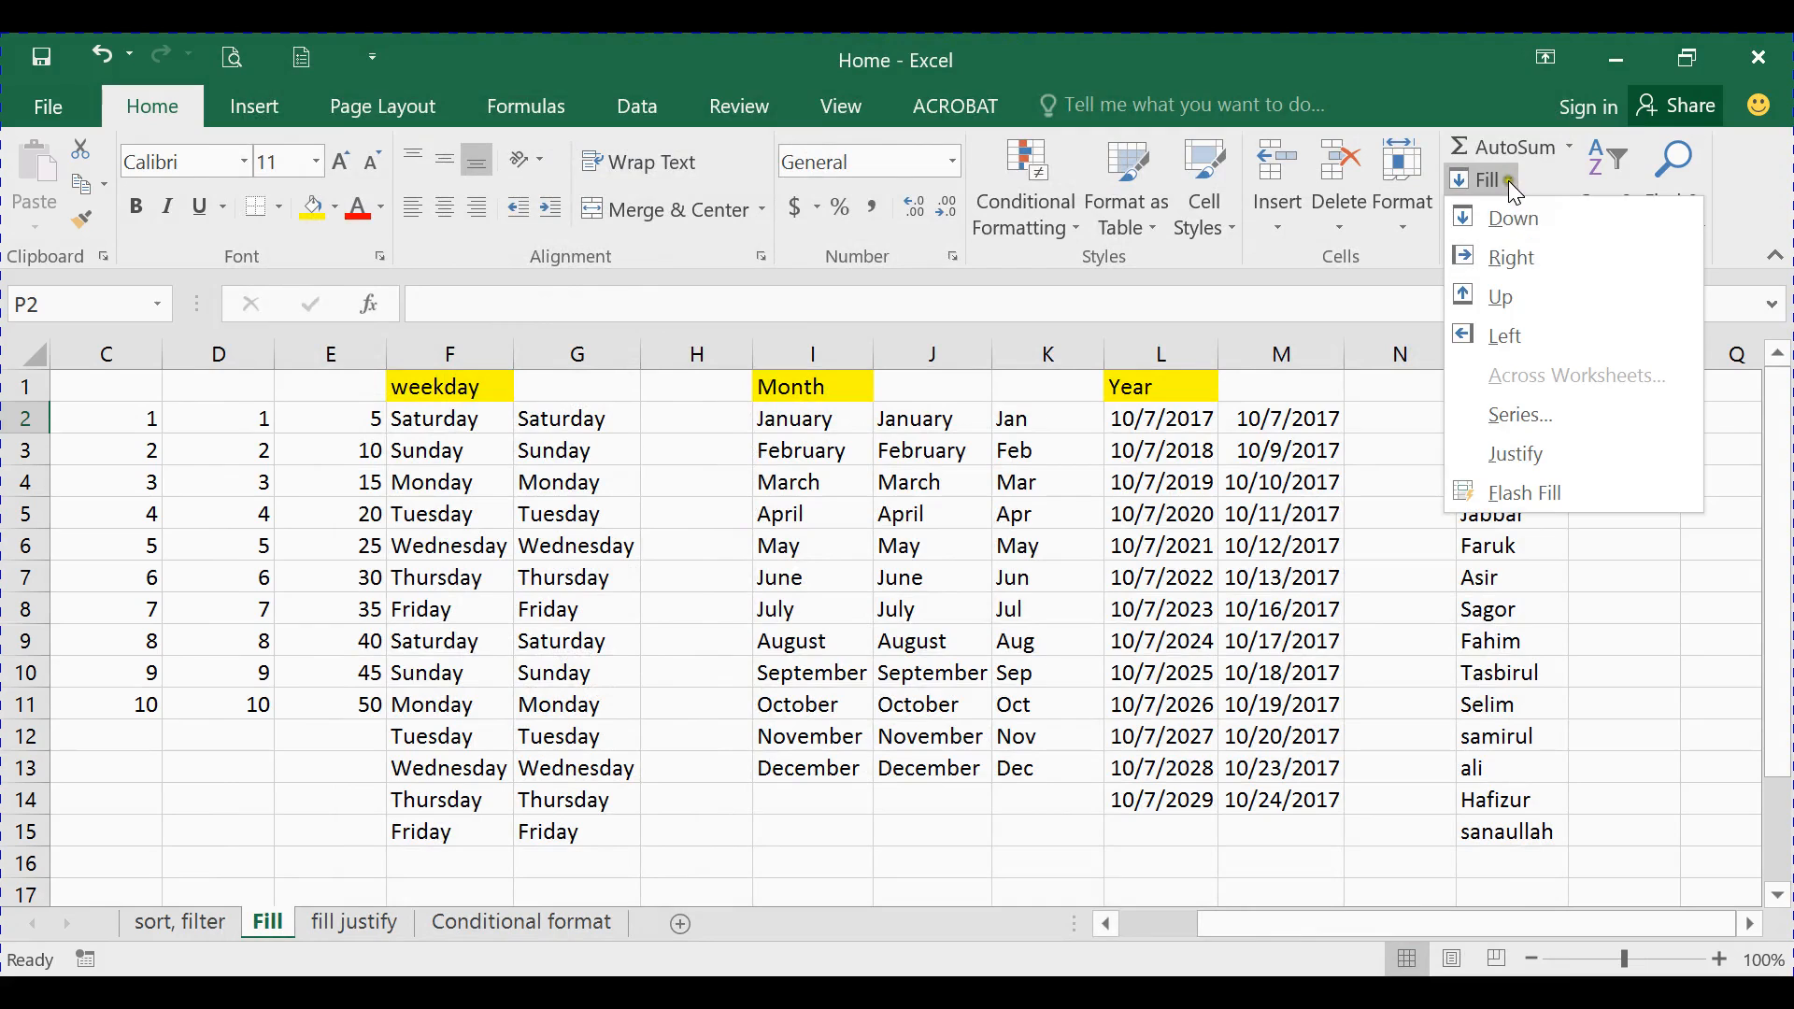
click(1508, 181)
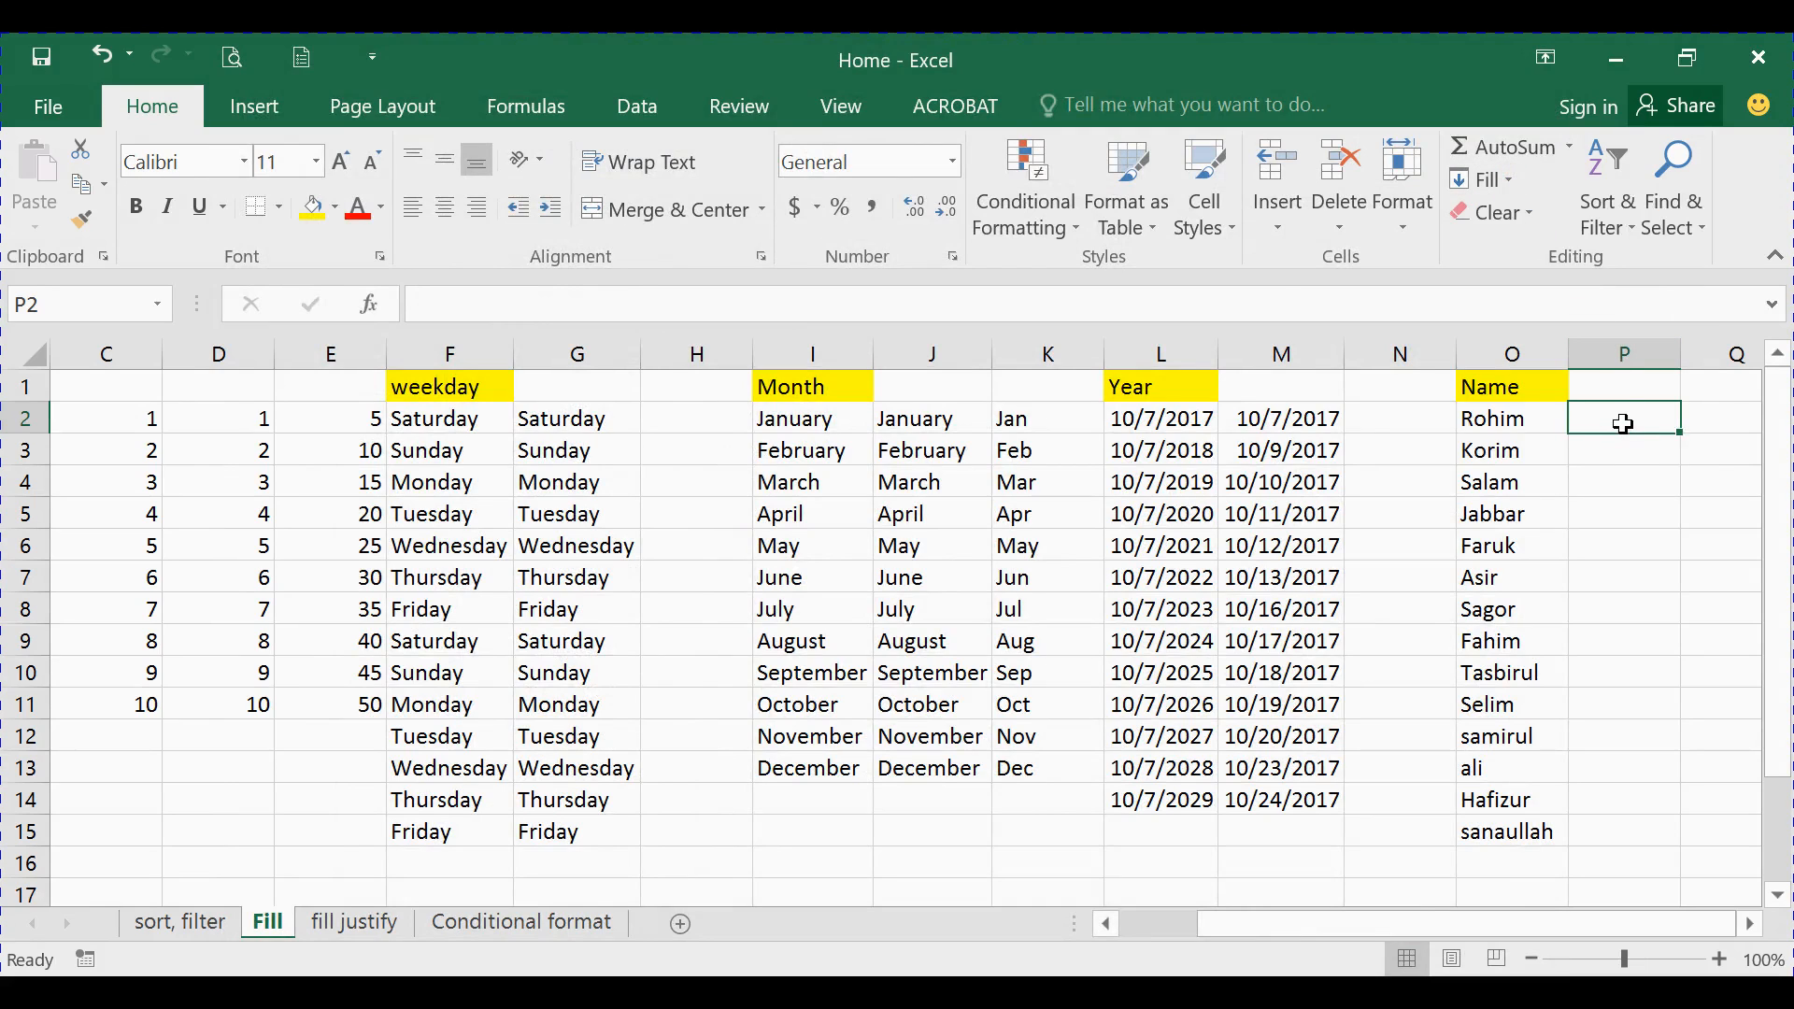
text(Rh)
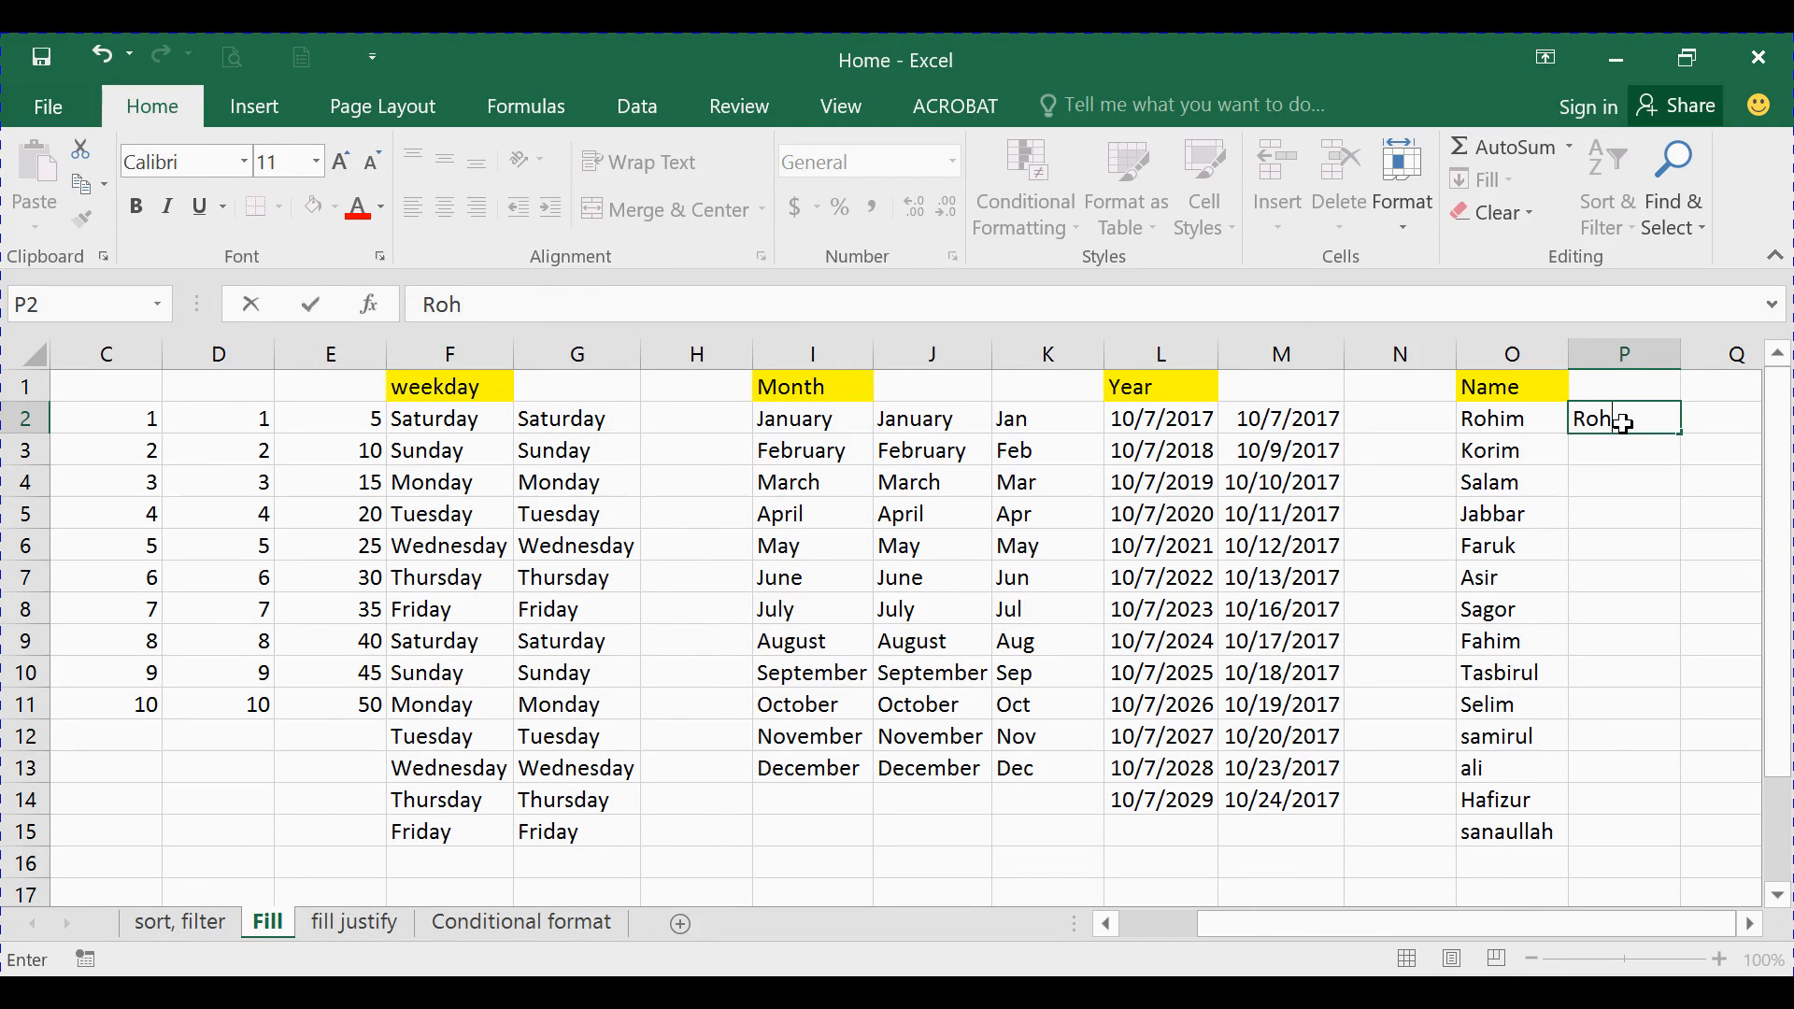
key(Return)
text(korim)
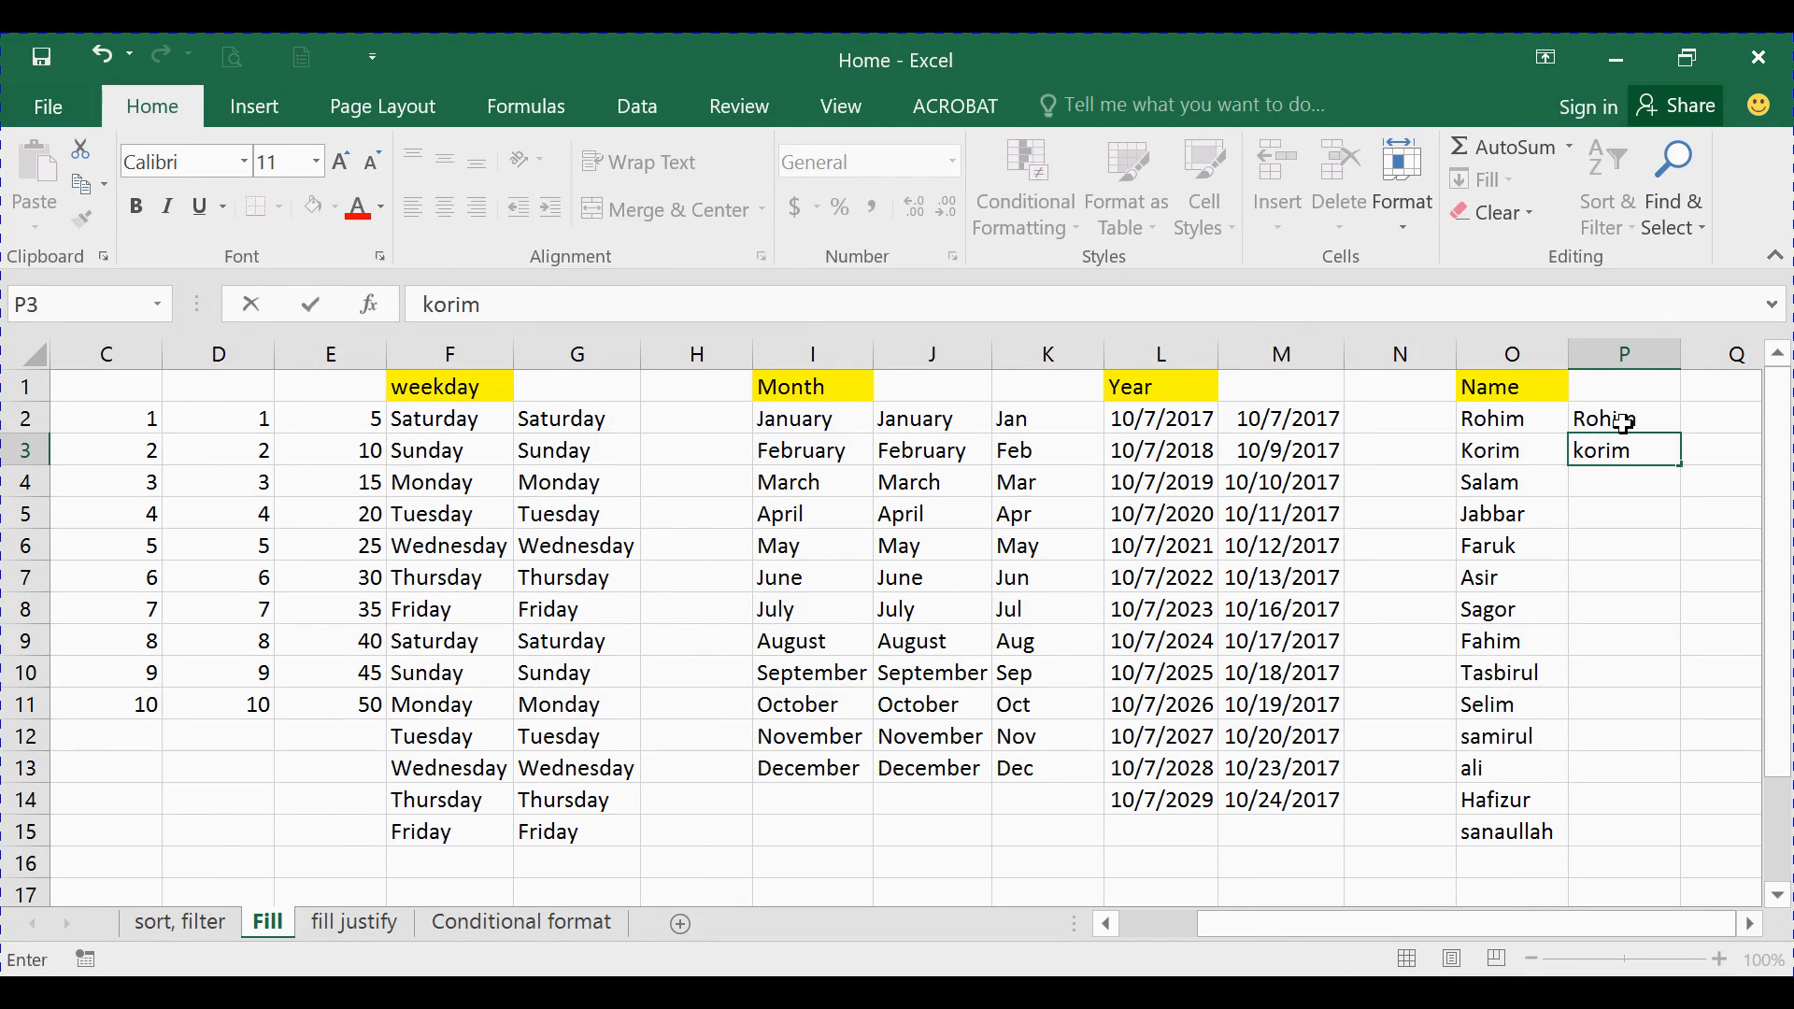
key(Return)
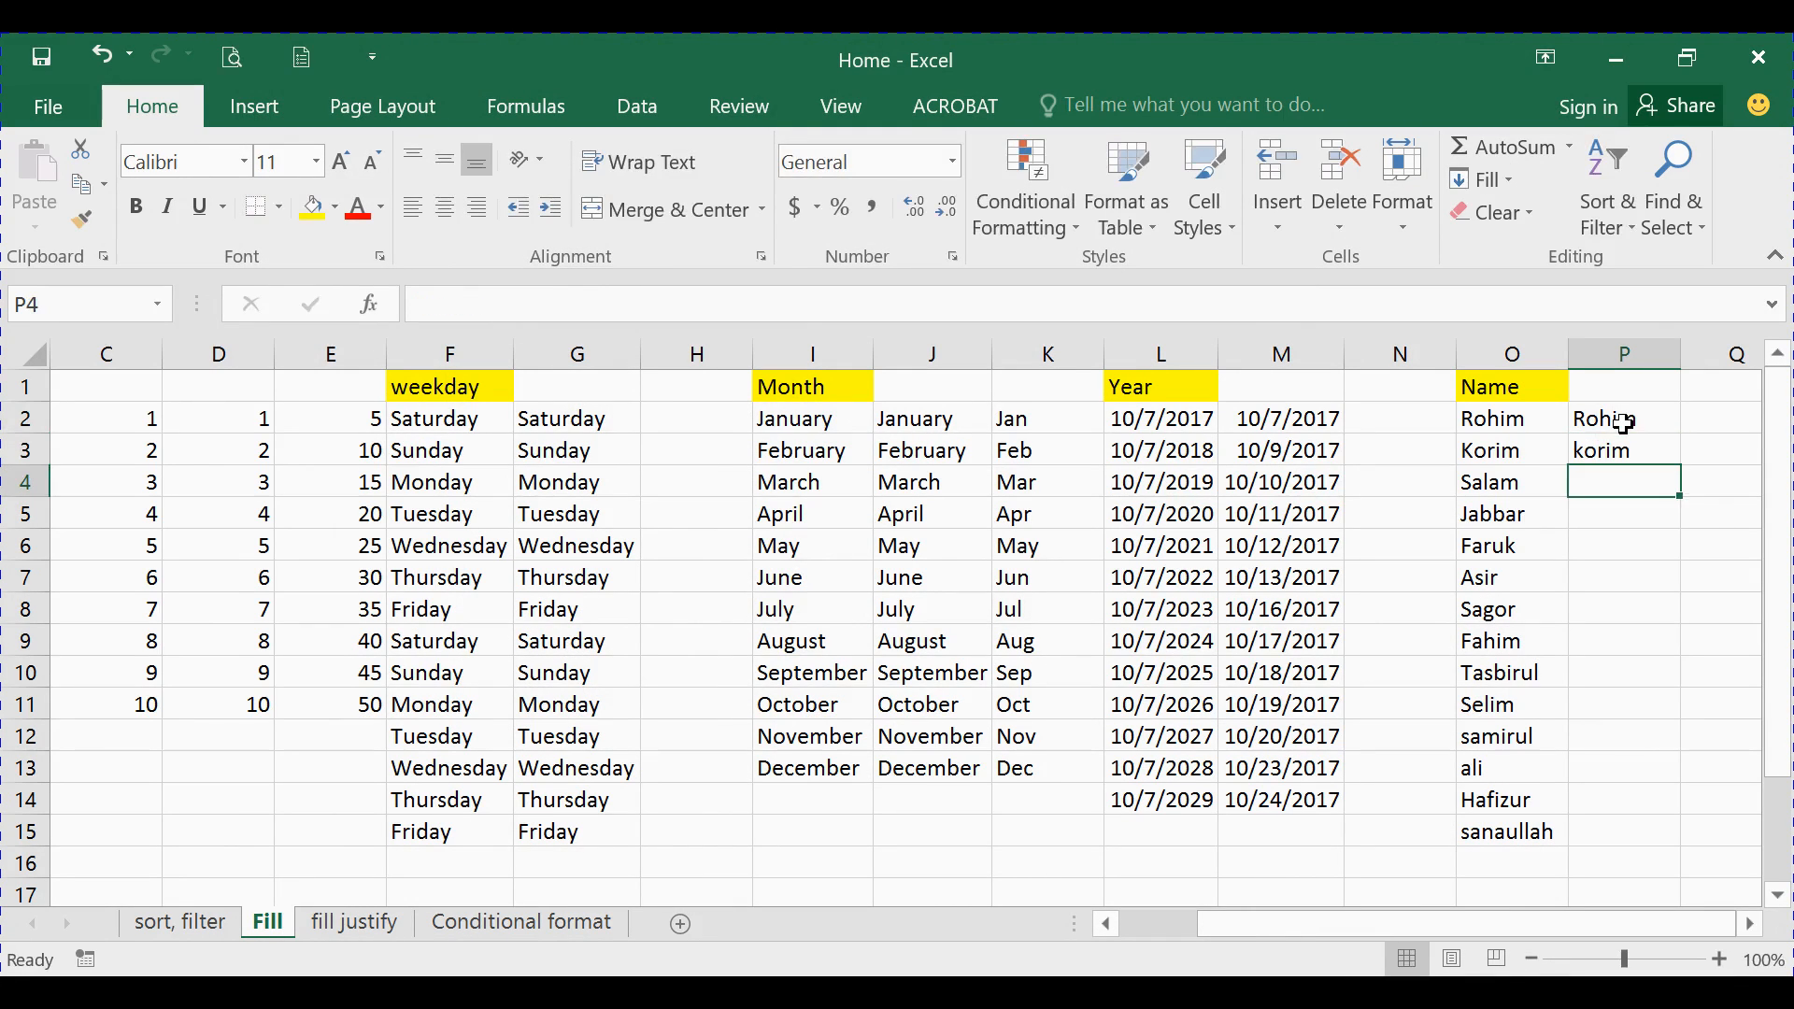
Clear the second name from cell P3 and select P2
click(1611, 452)
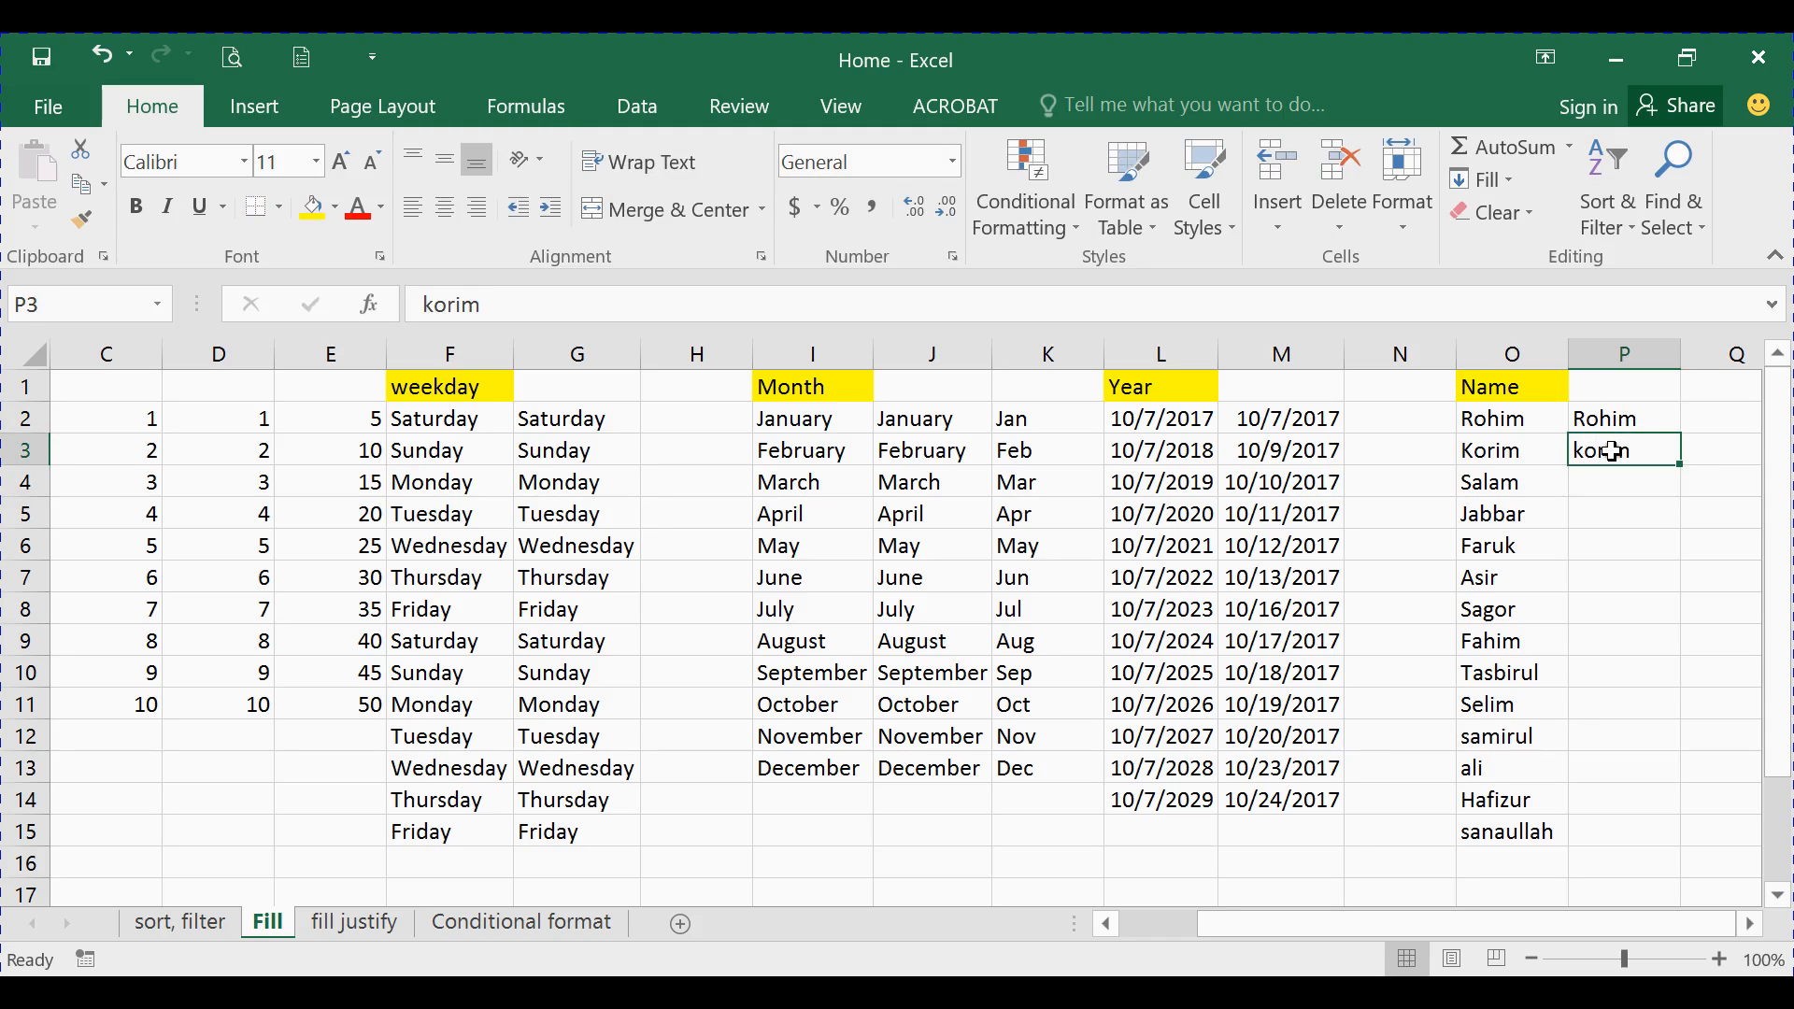
key(Delete)
click(1626, 470)
click(1617, 420)
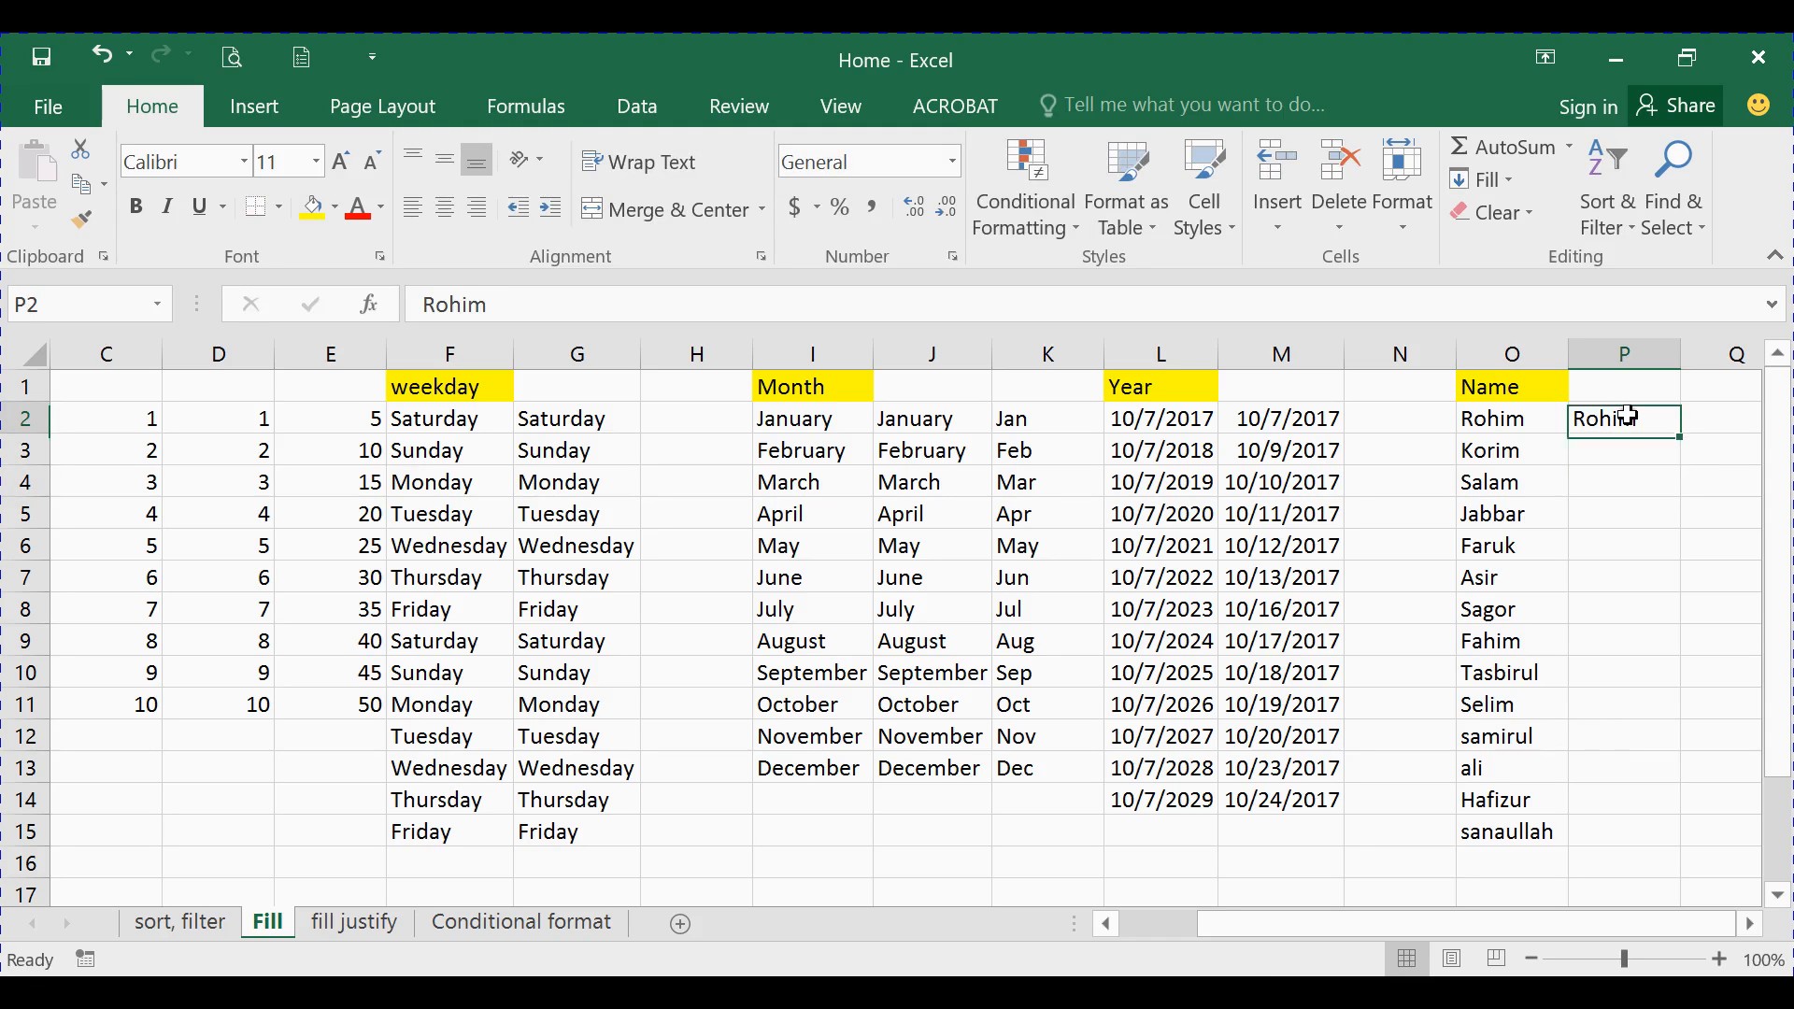
Check the Automatically Flash Fill setting in the advanced editing options and close the options
click(318, 58)
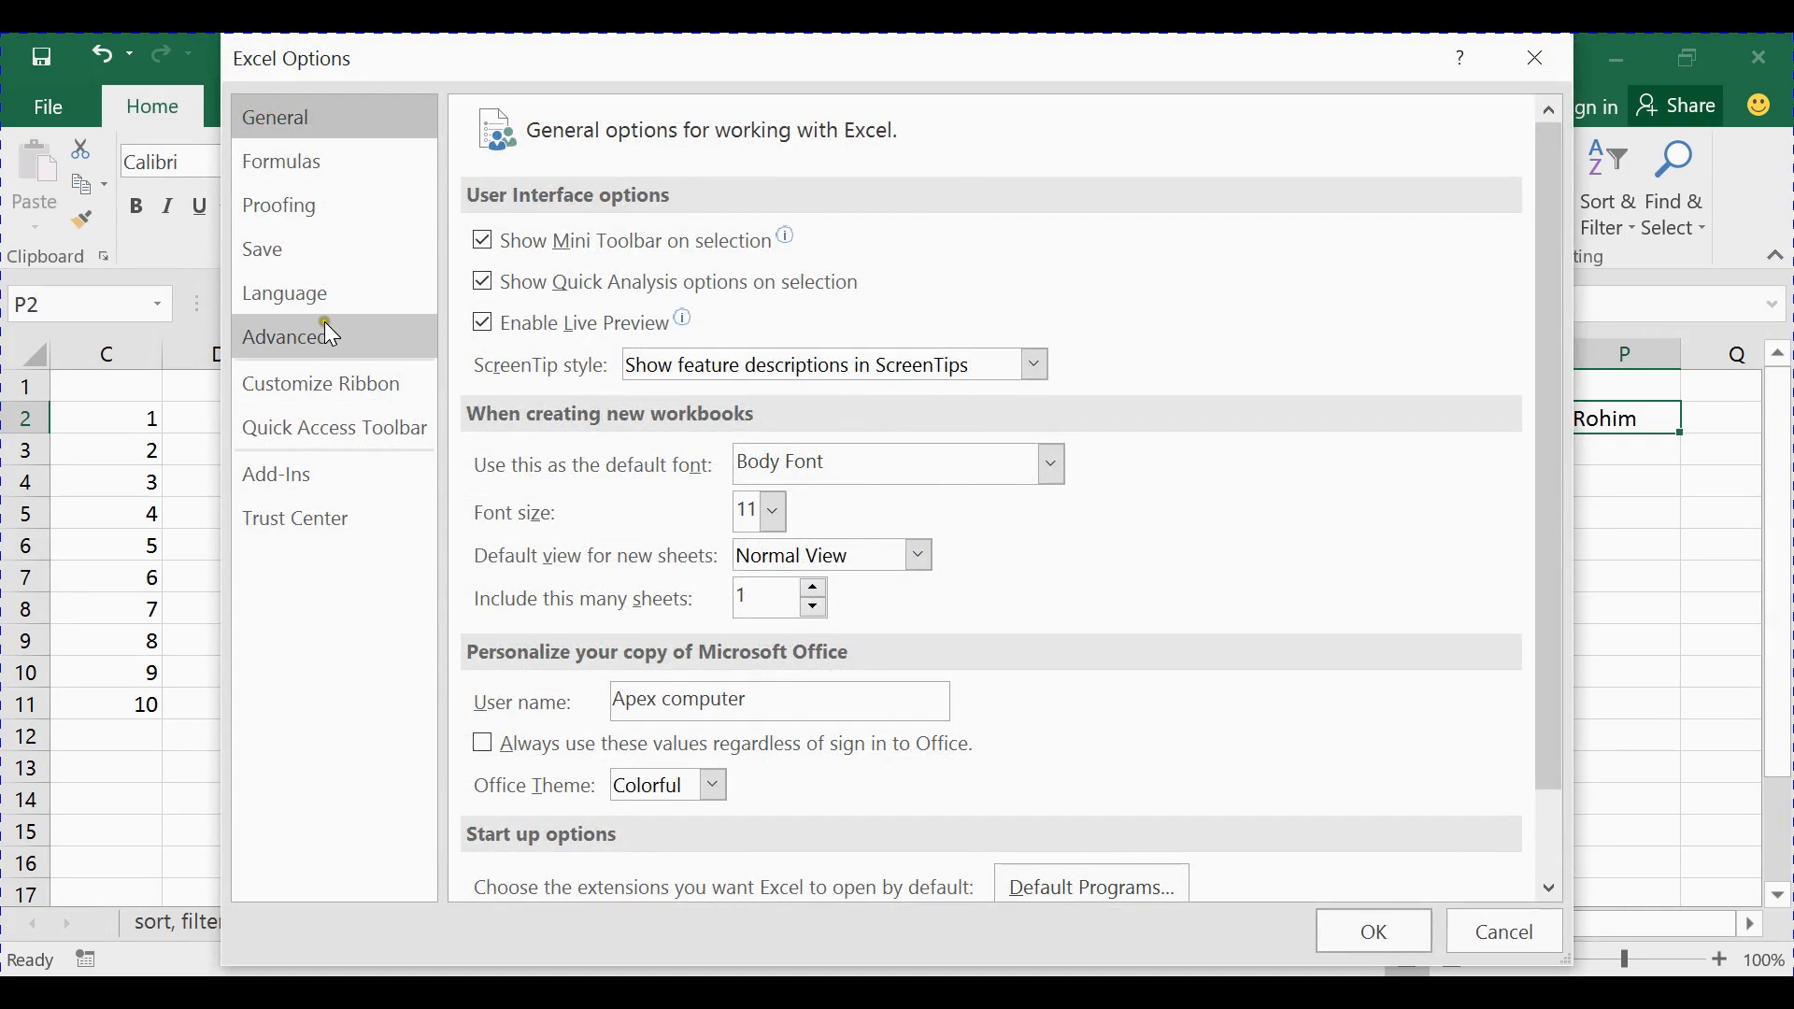
click(325, 322)
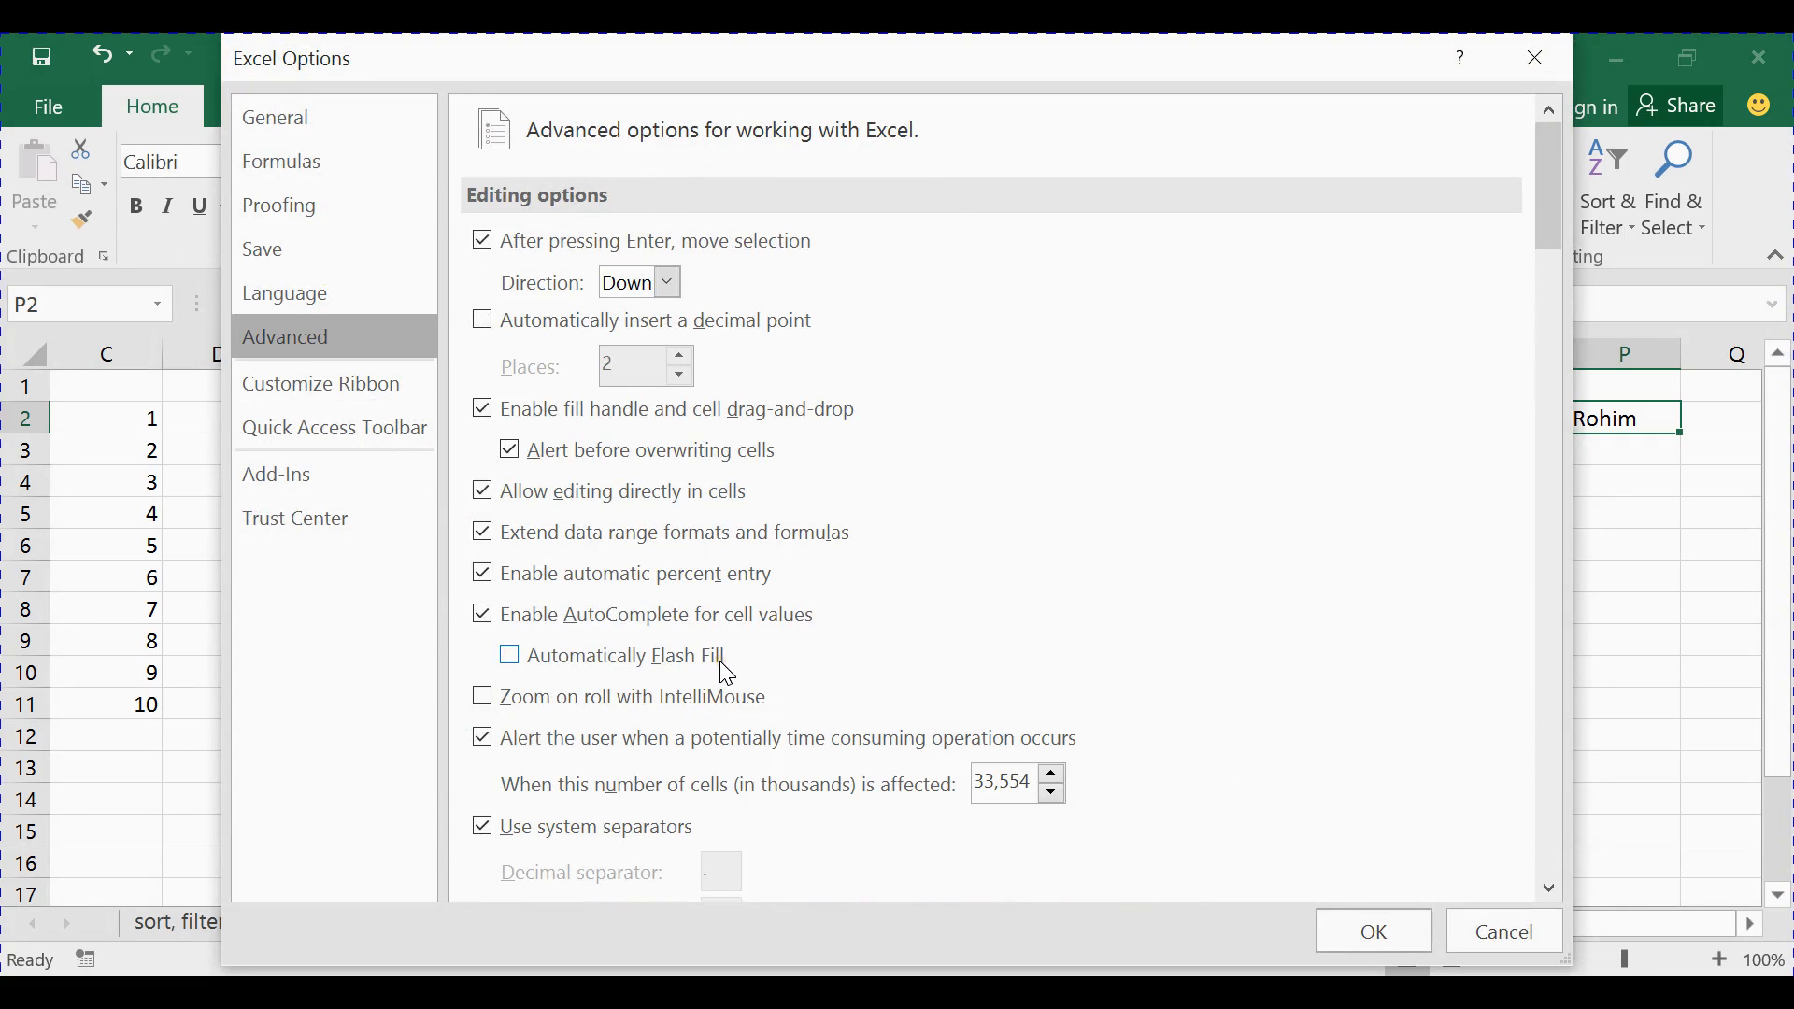
click(1535, 58)
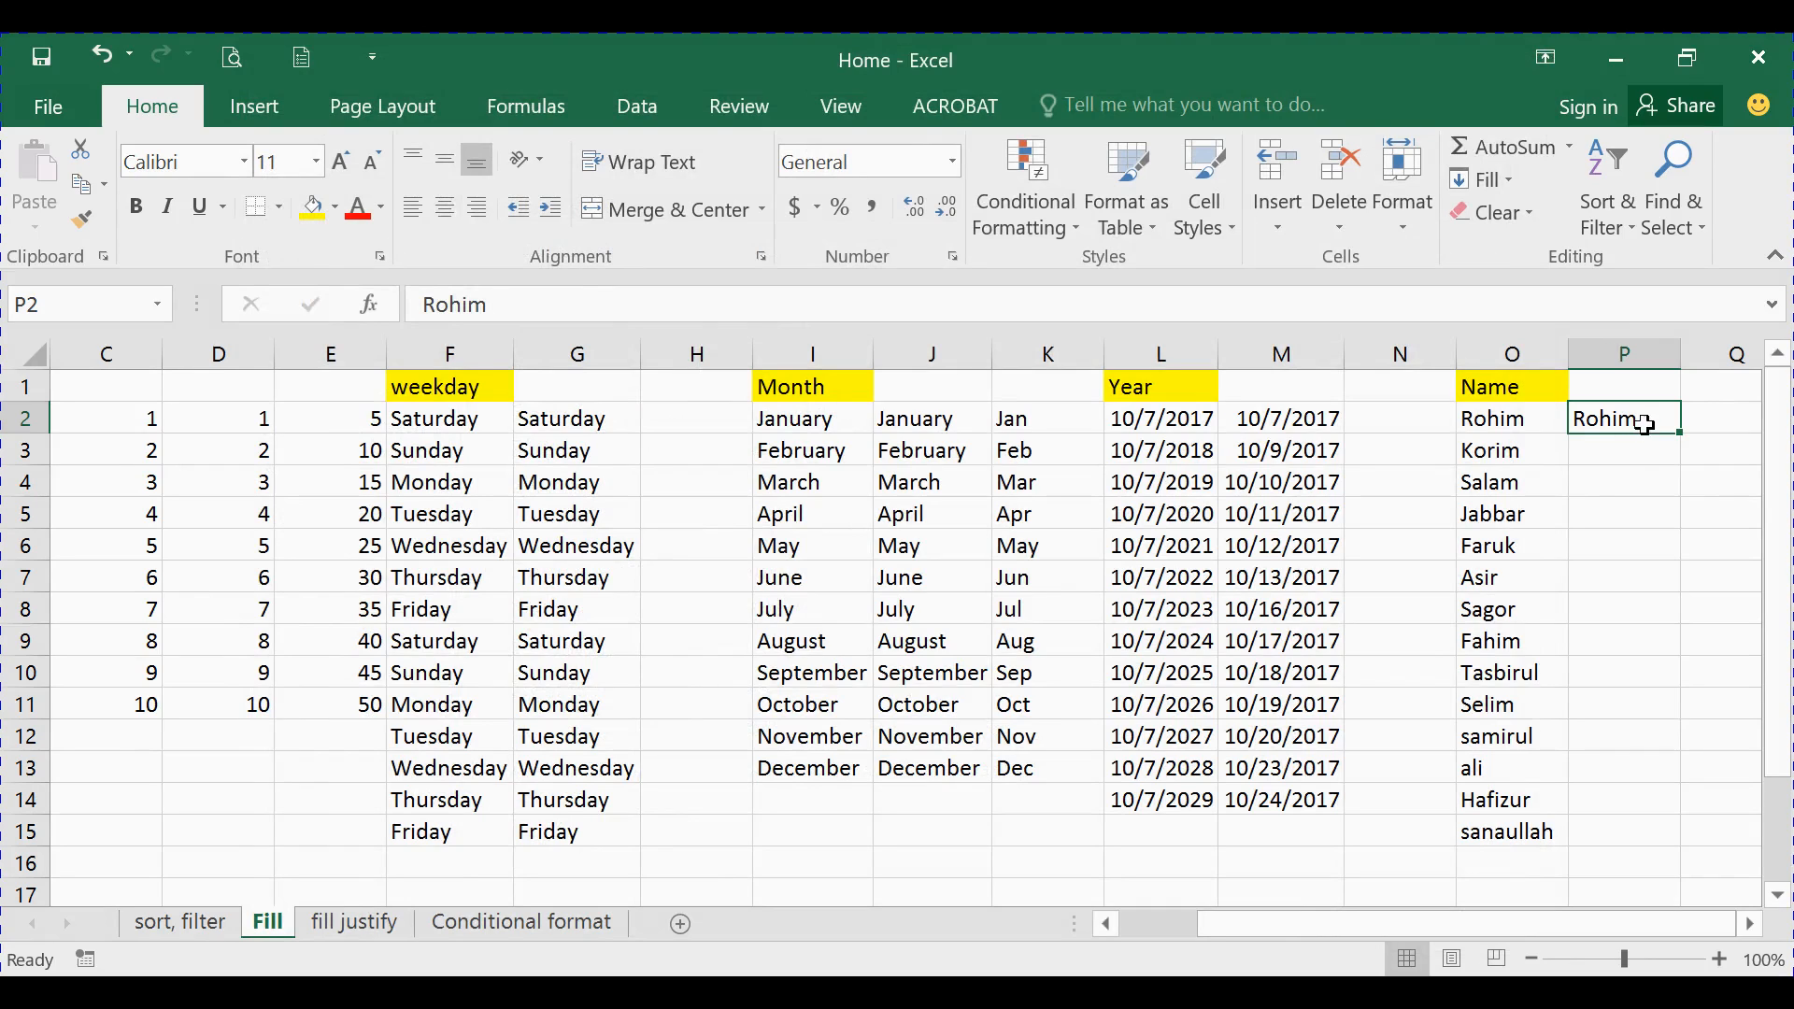
Flash Fill the range P2:P15 with the names from column O, based on the entry in P2
click(1605, 449)
click(1602, 419)
drag(1623, 418, 1603, 824)
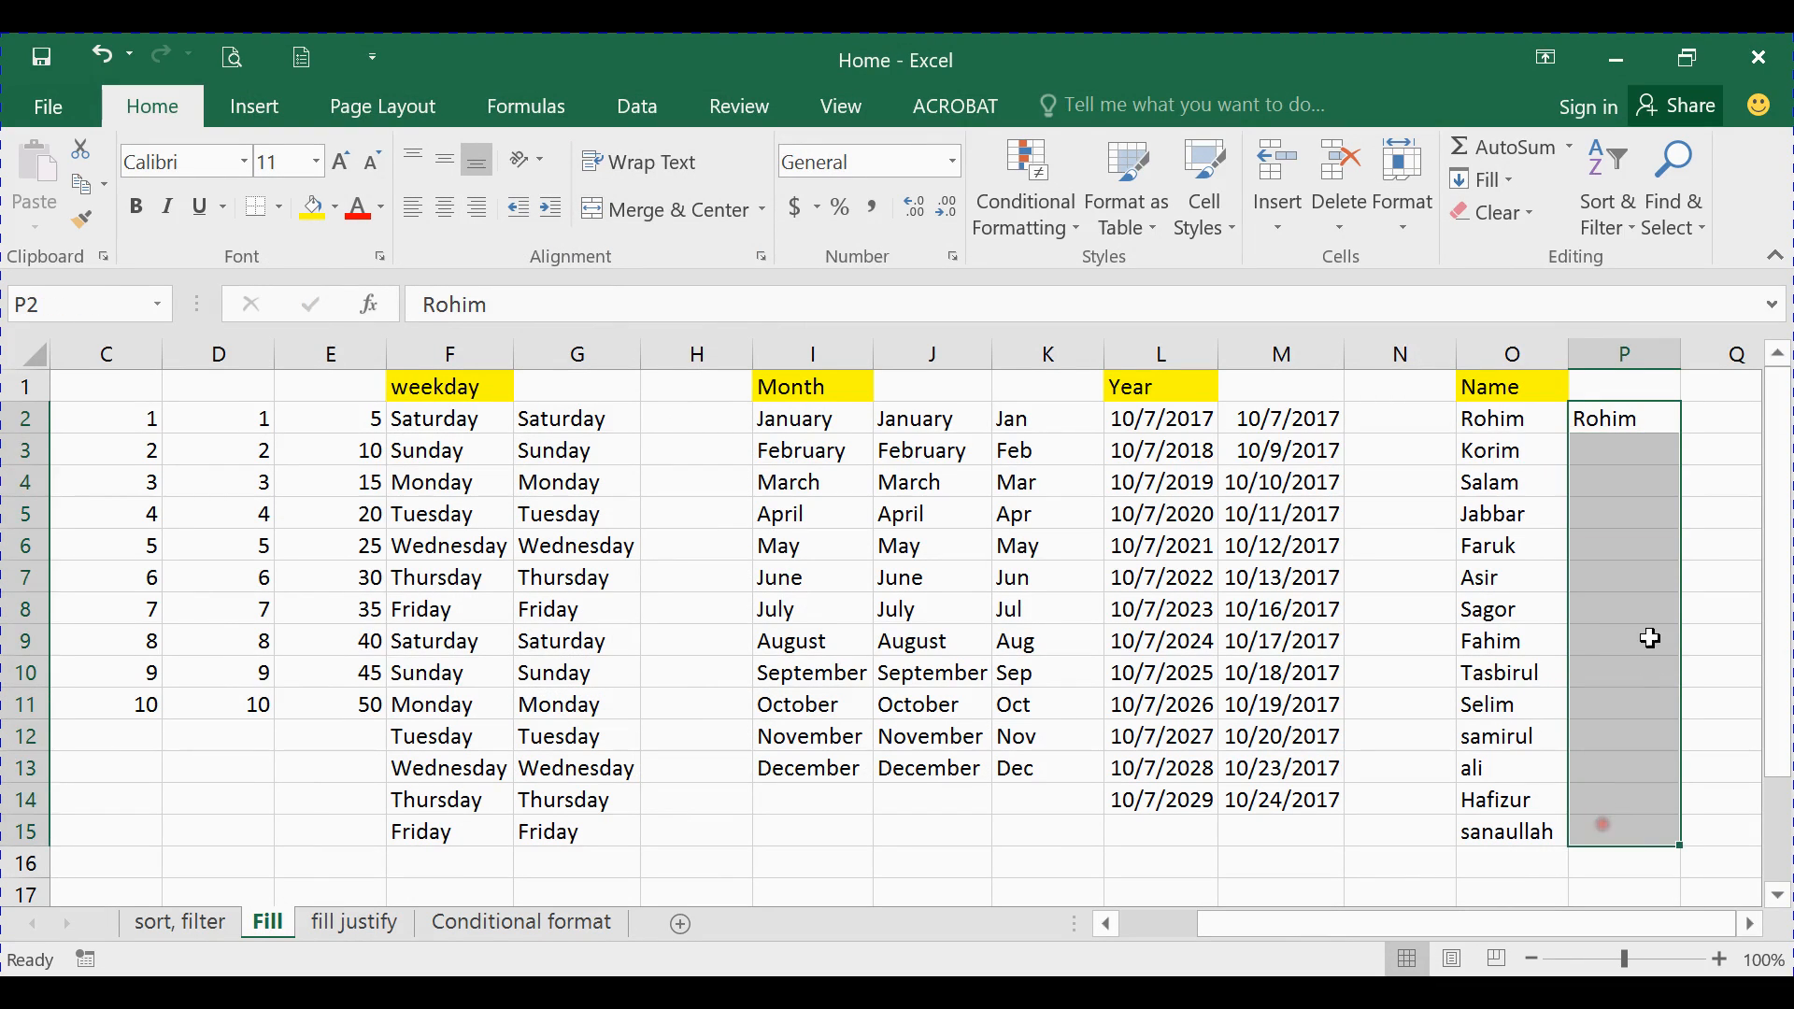
click(1512, 178)
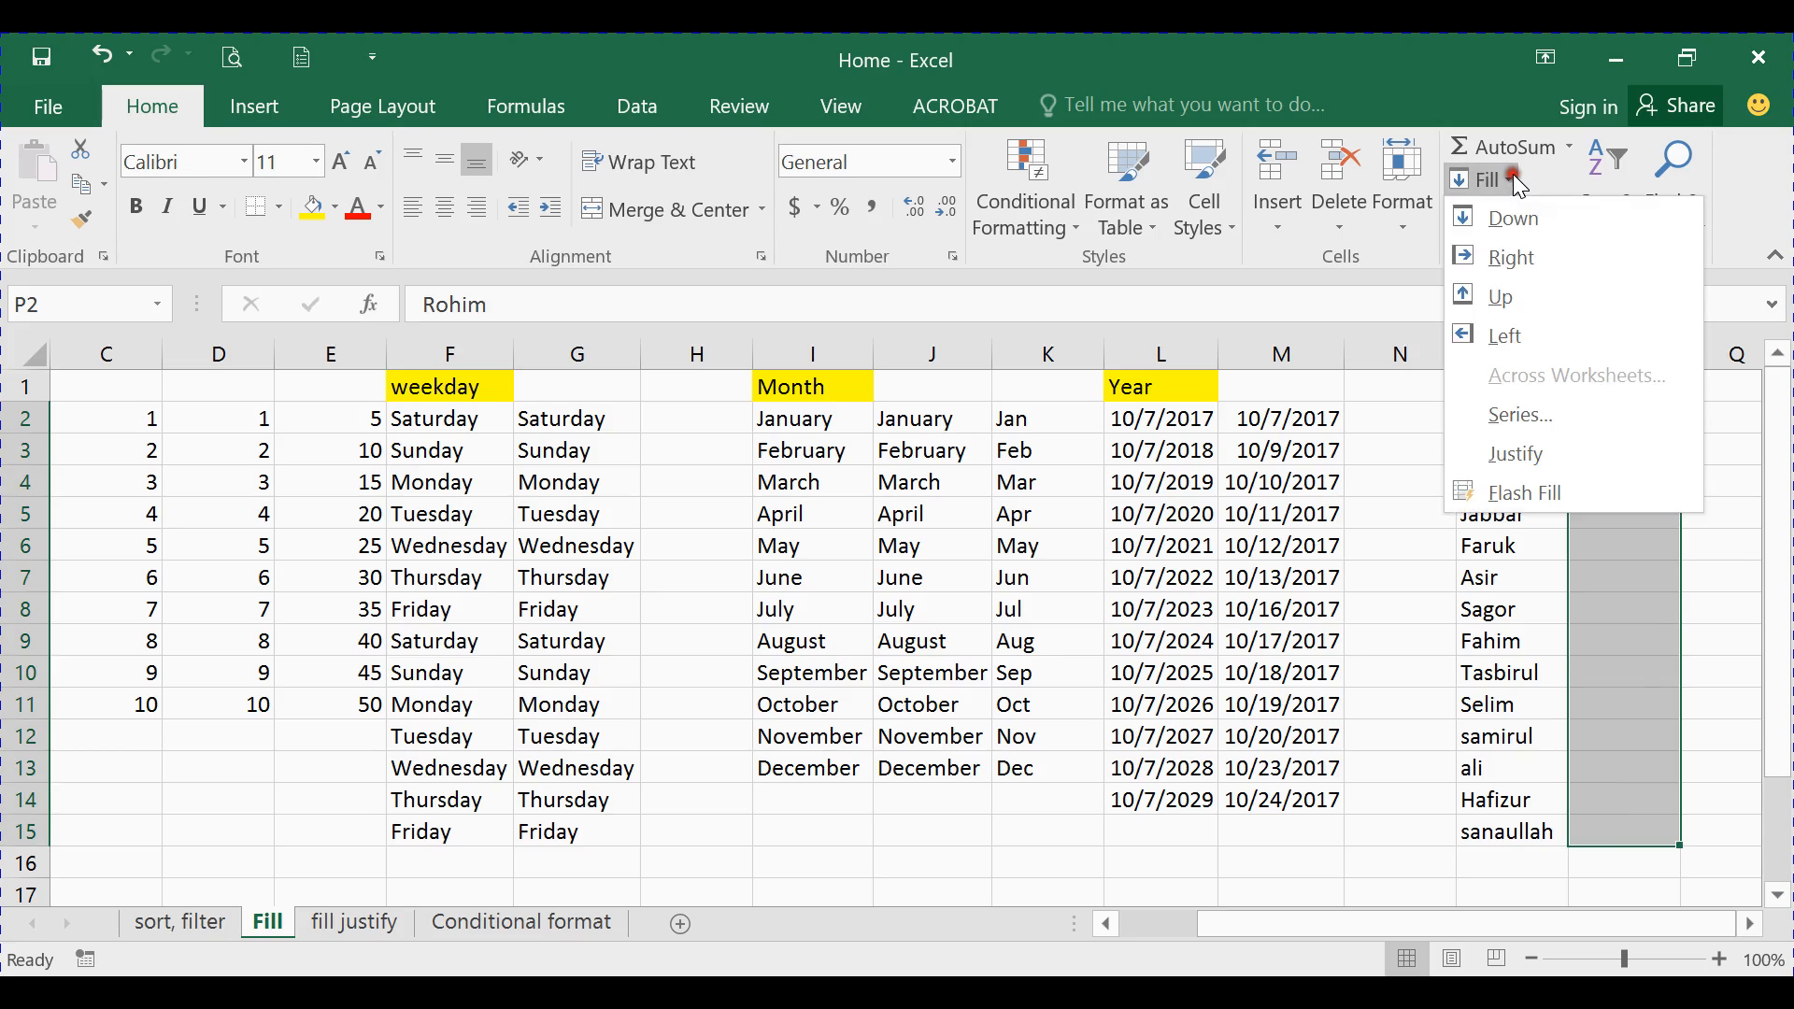
click(1550, 489)
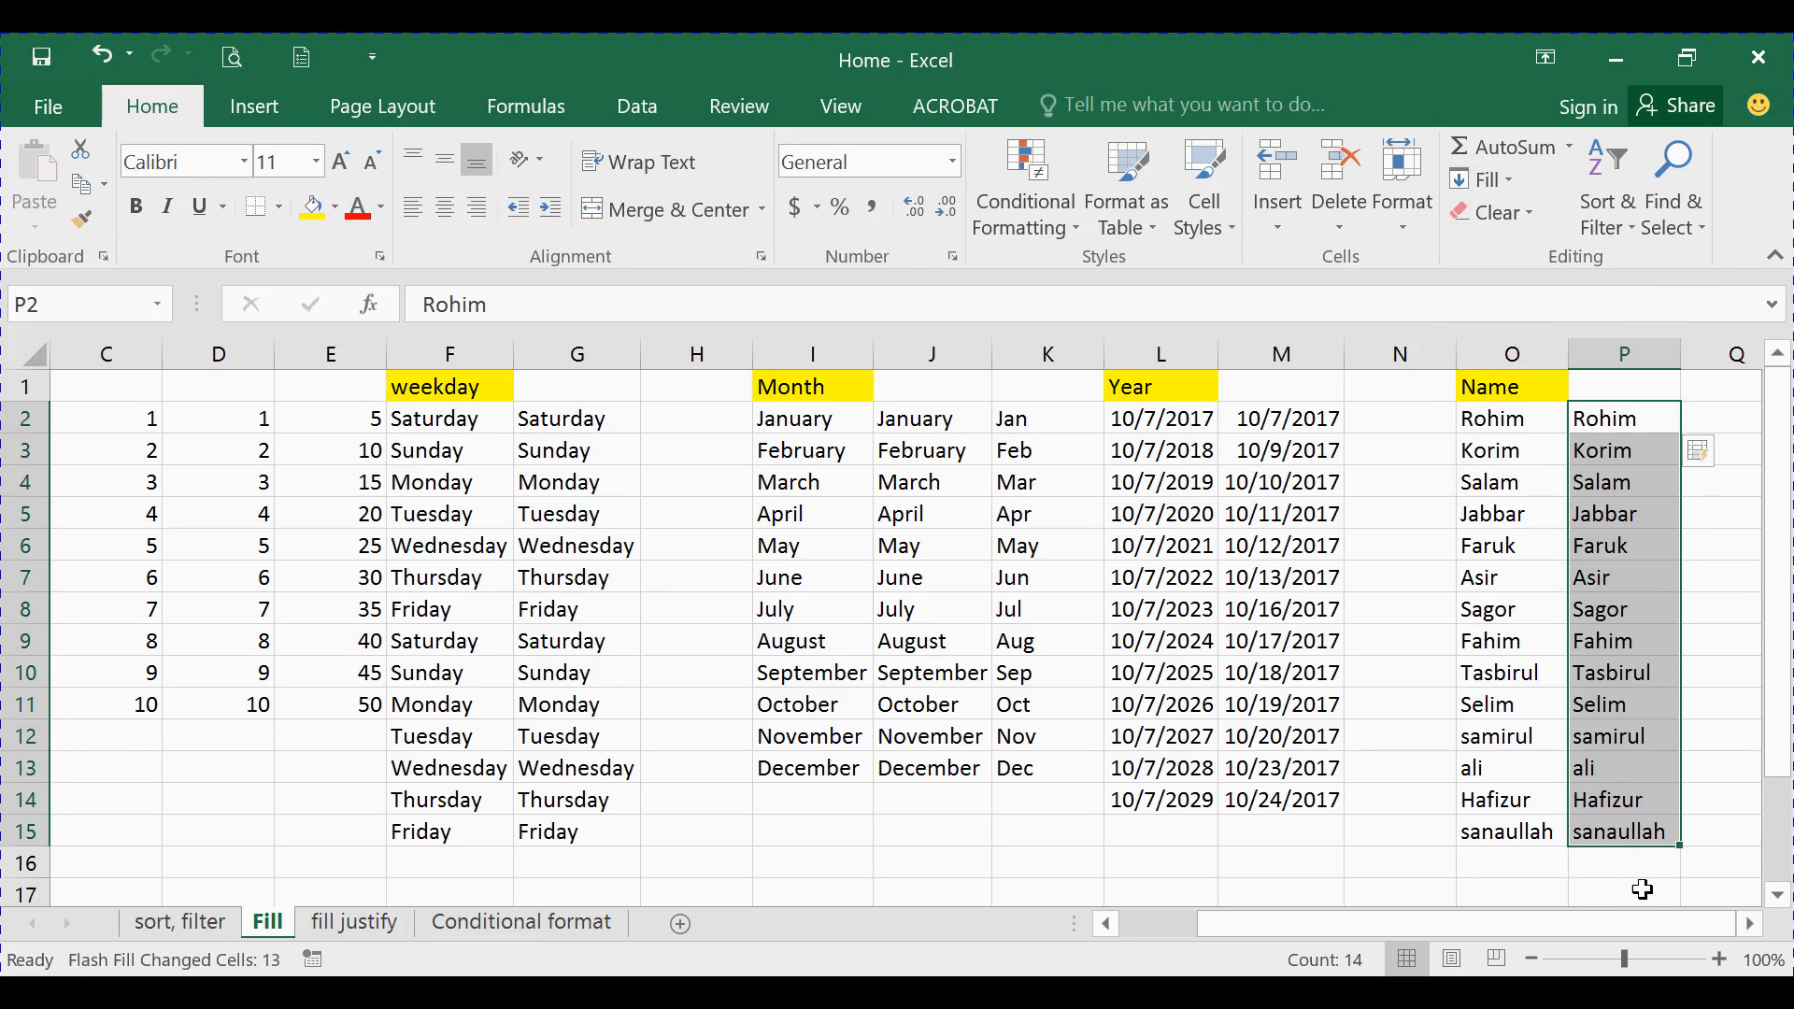
Select all changed cells through the Flash Fill options, then select only cell P3
click(1708, 452)
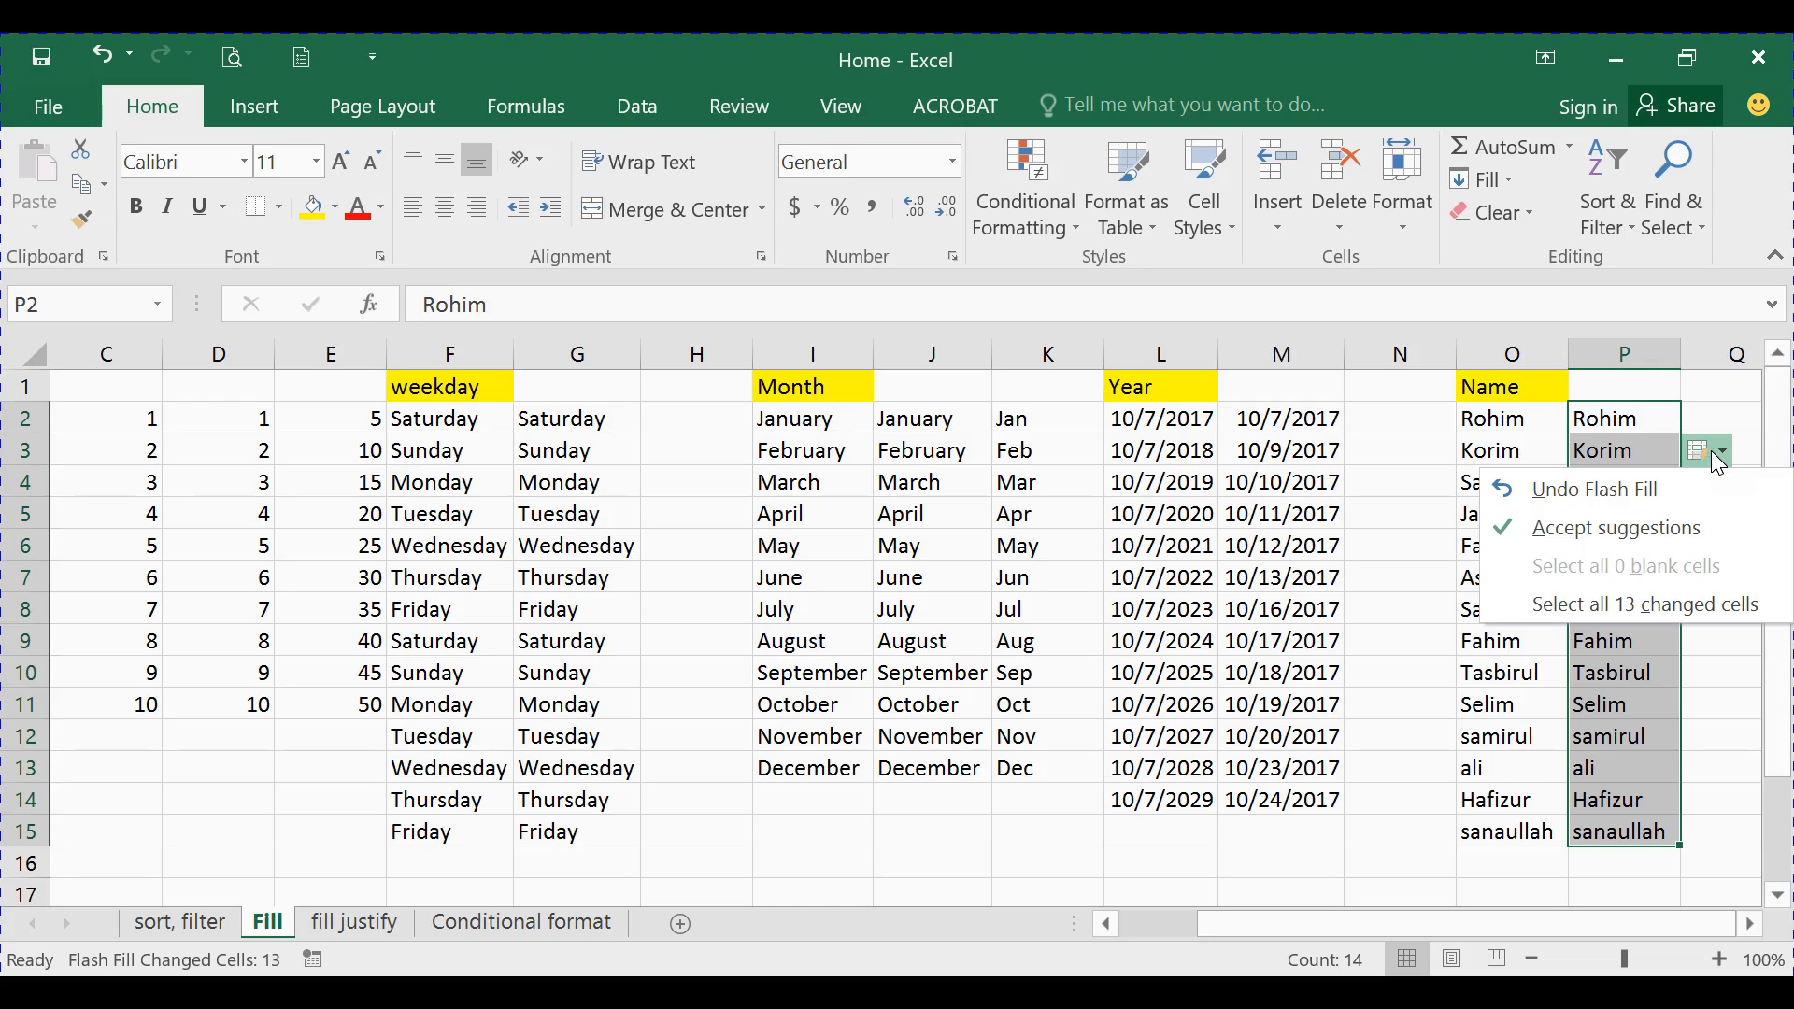
click(1615, 603)
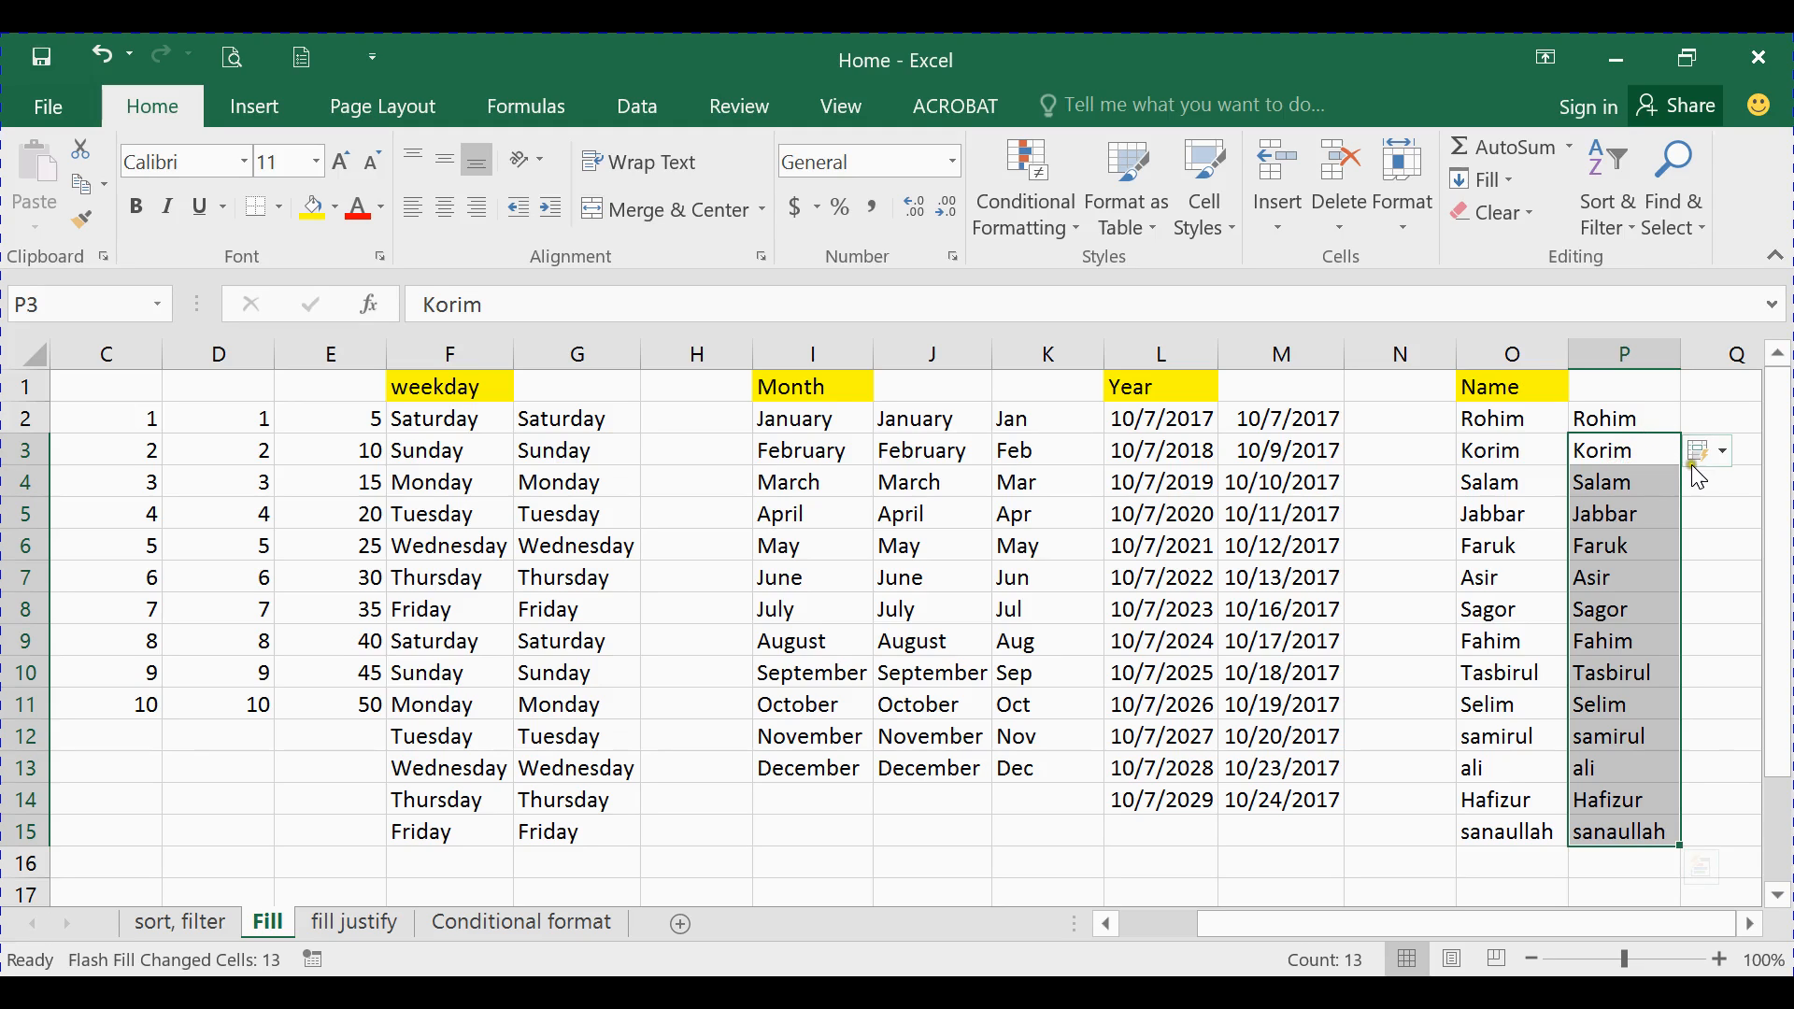
click(1654, 450)
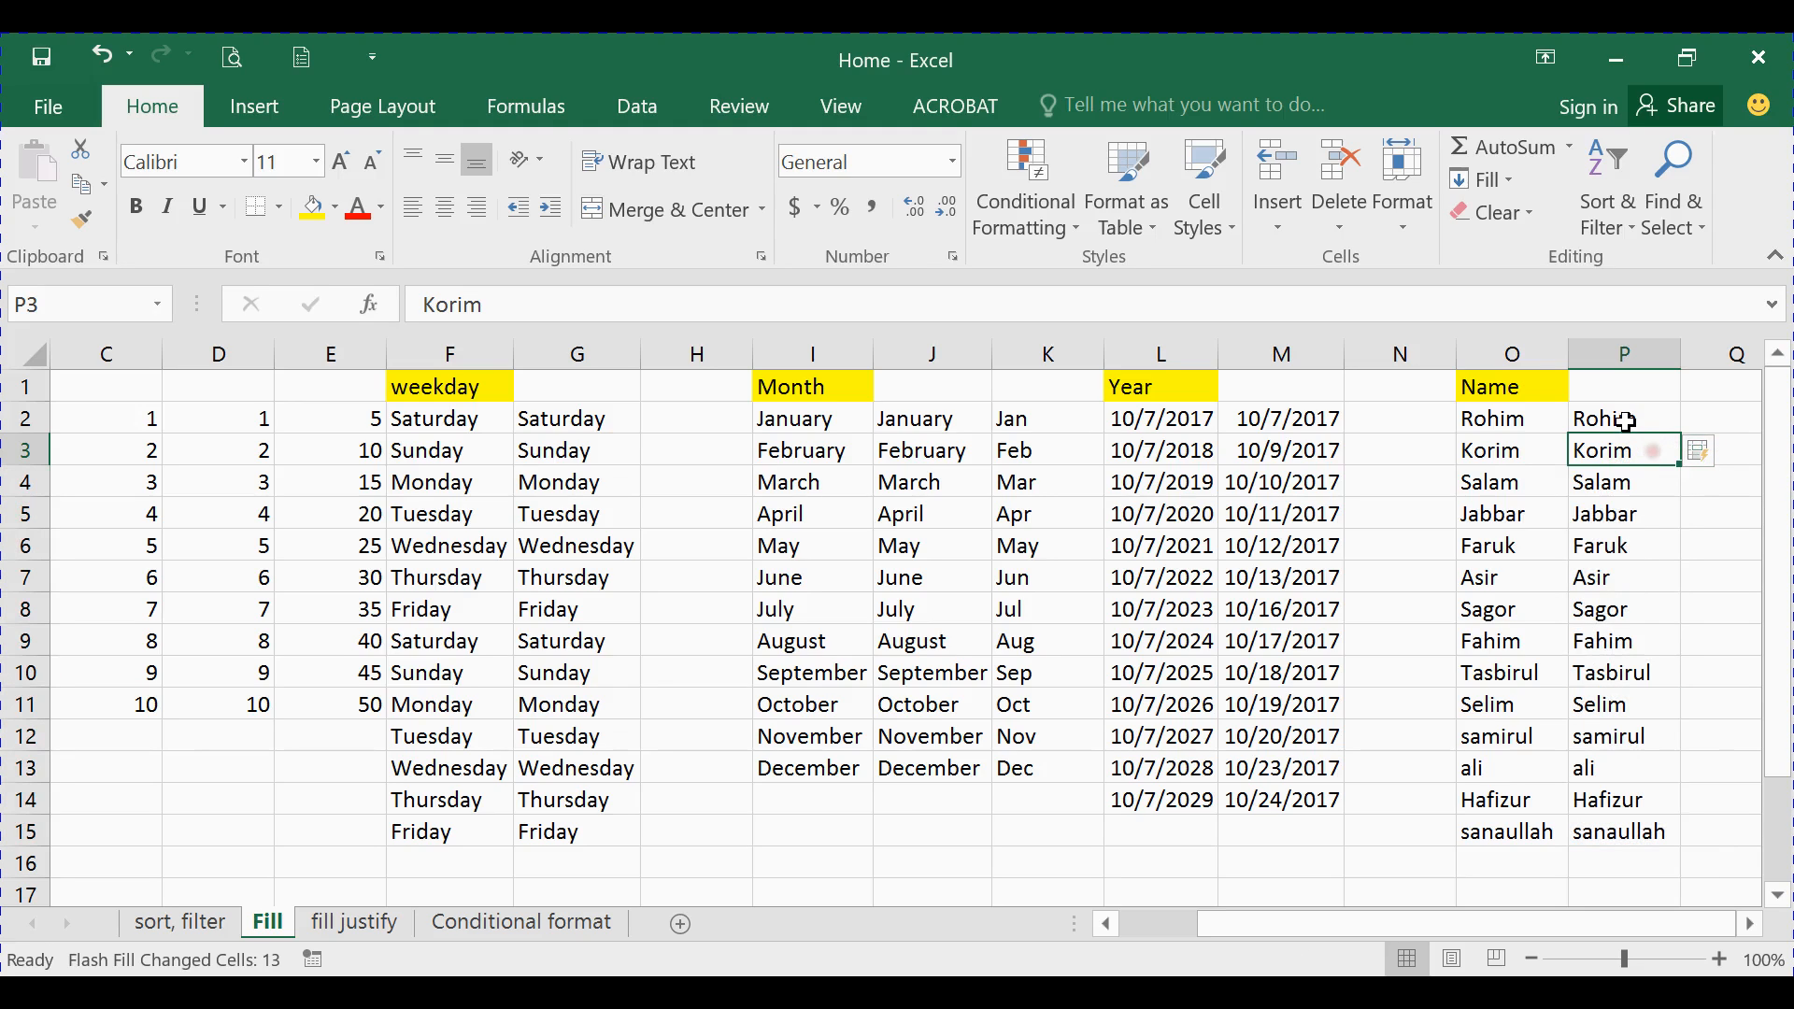
Undo the Flash Fill of the names in column P
click(1512, 180)
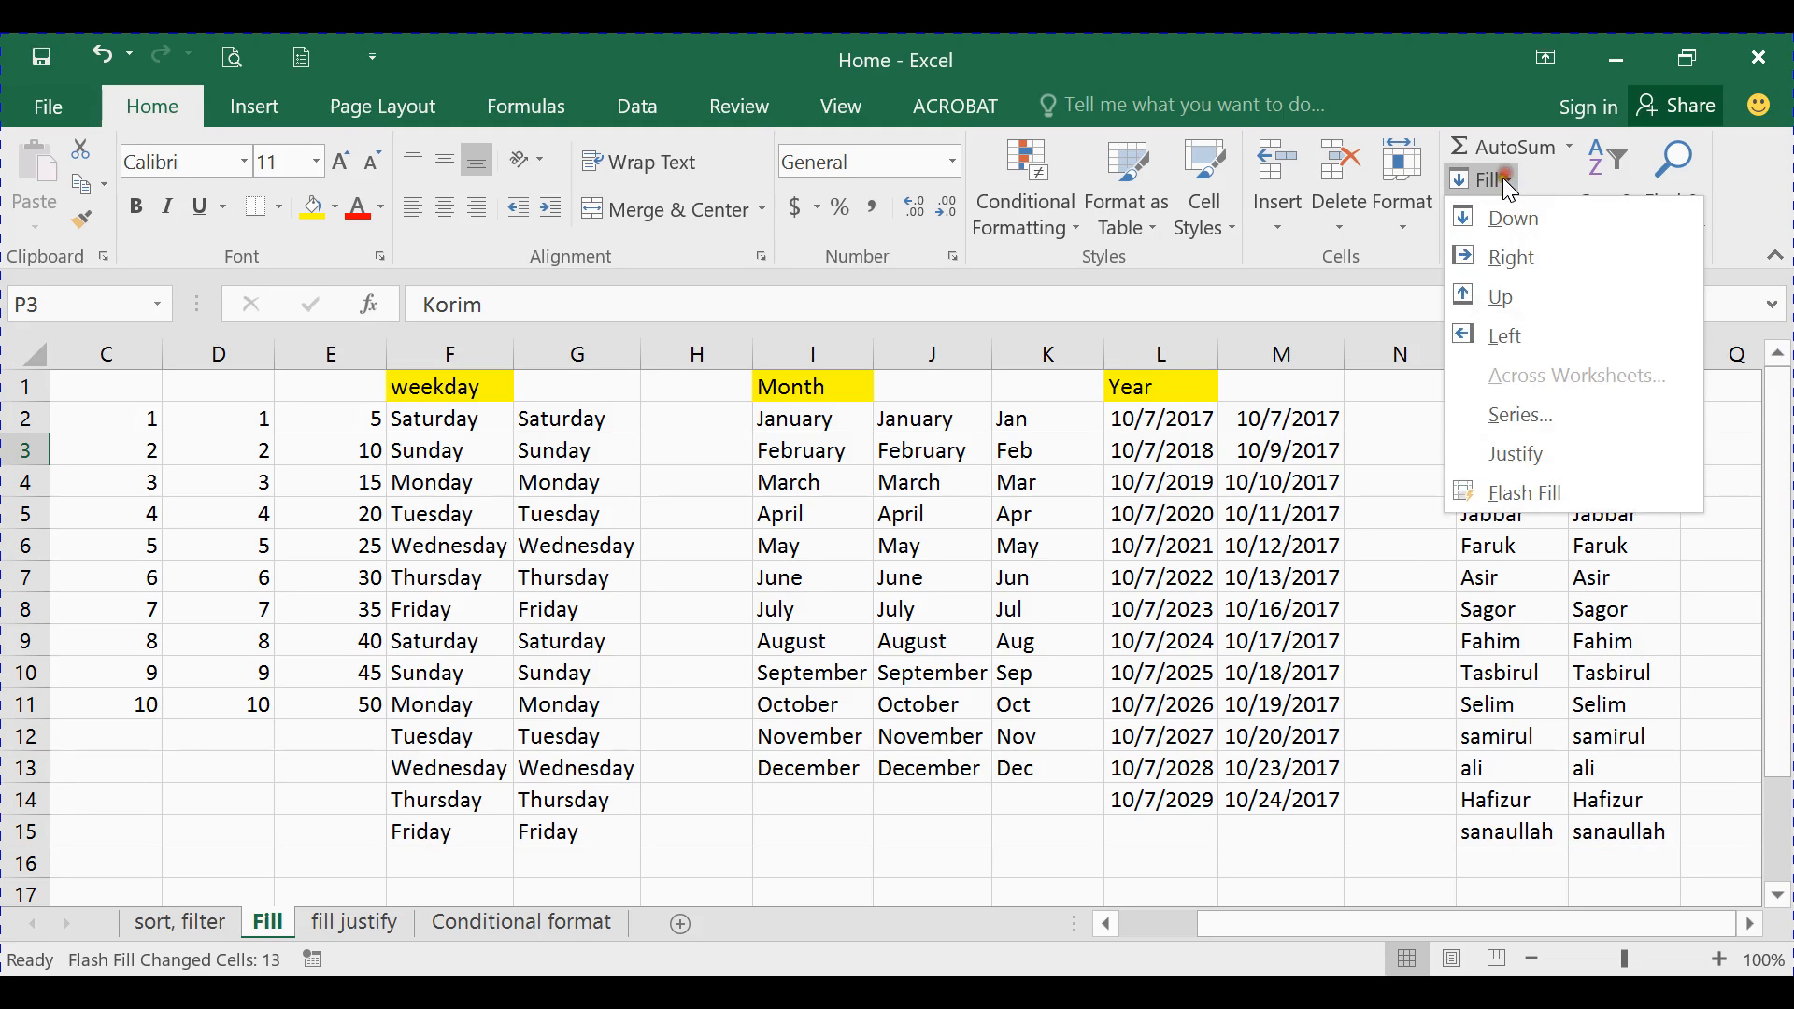
click(1650, 548)
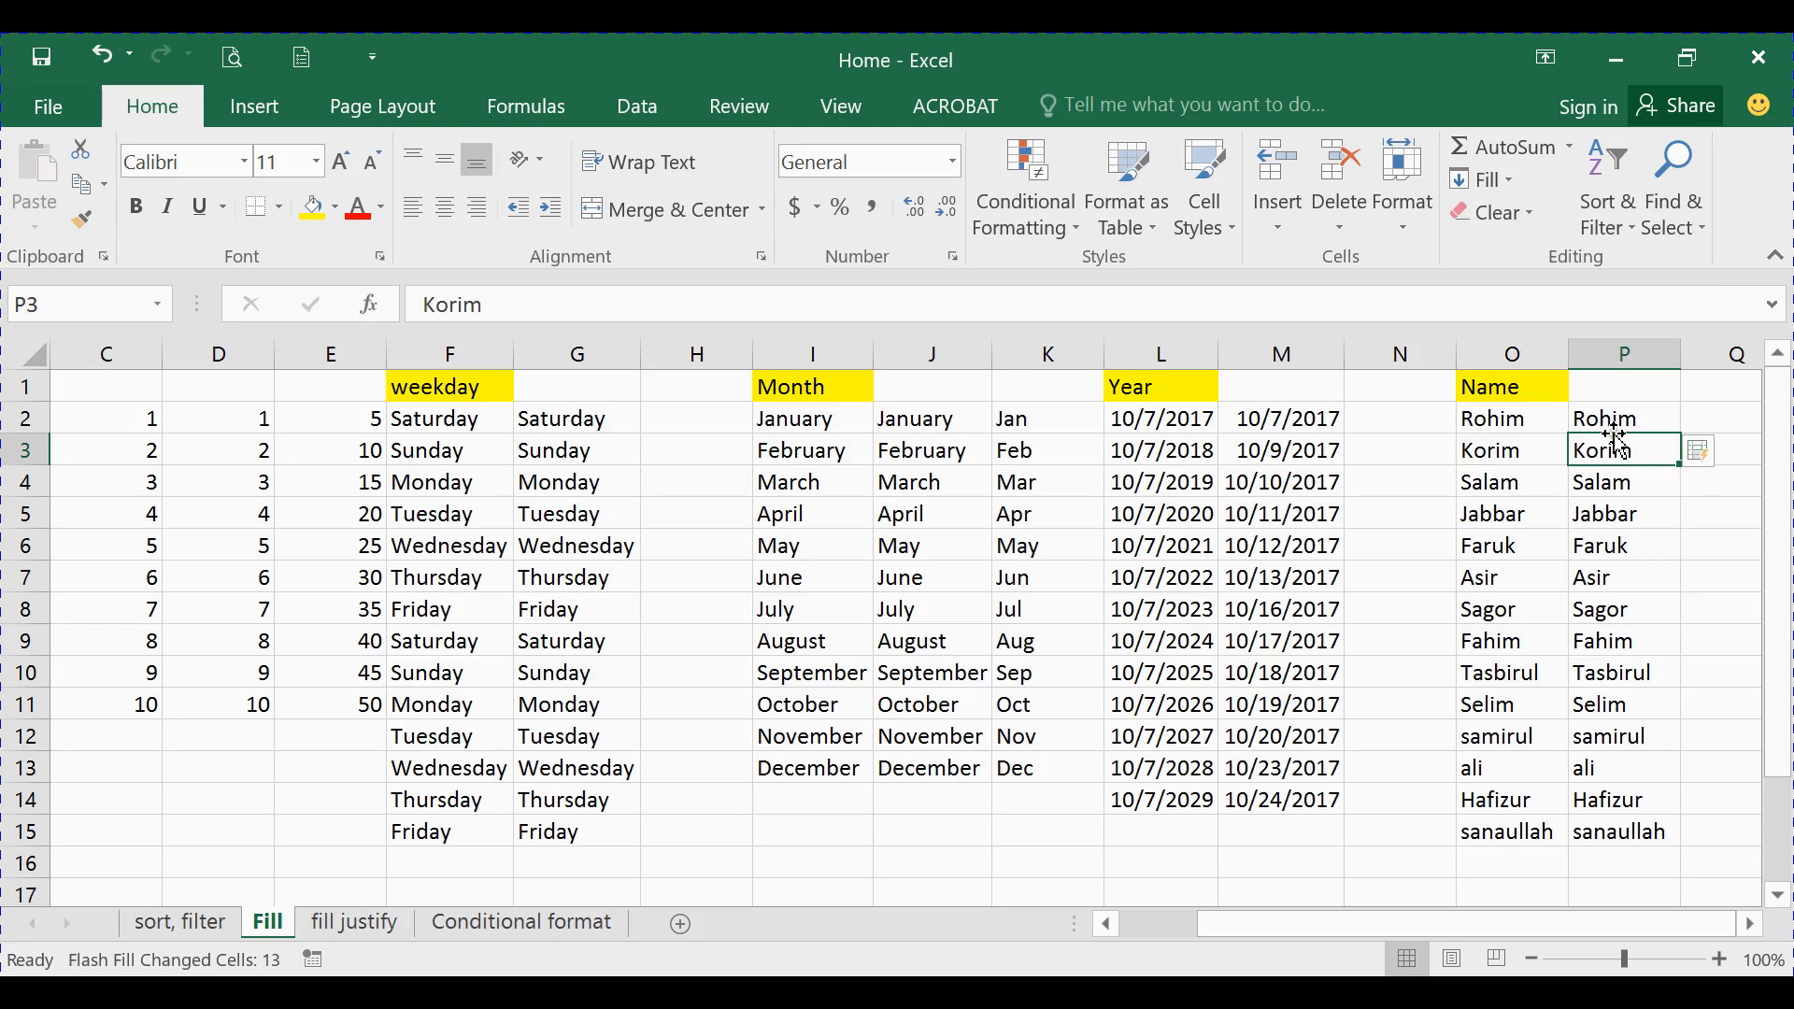
key(ctrl+z)
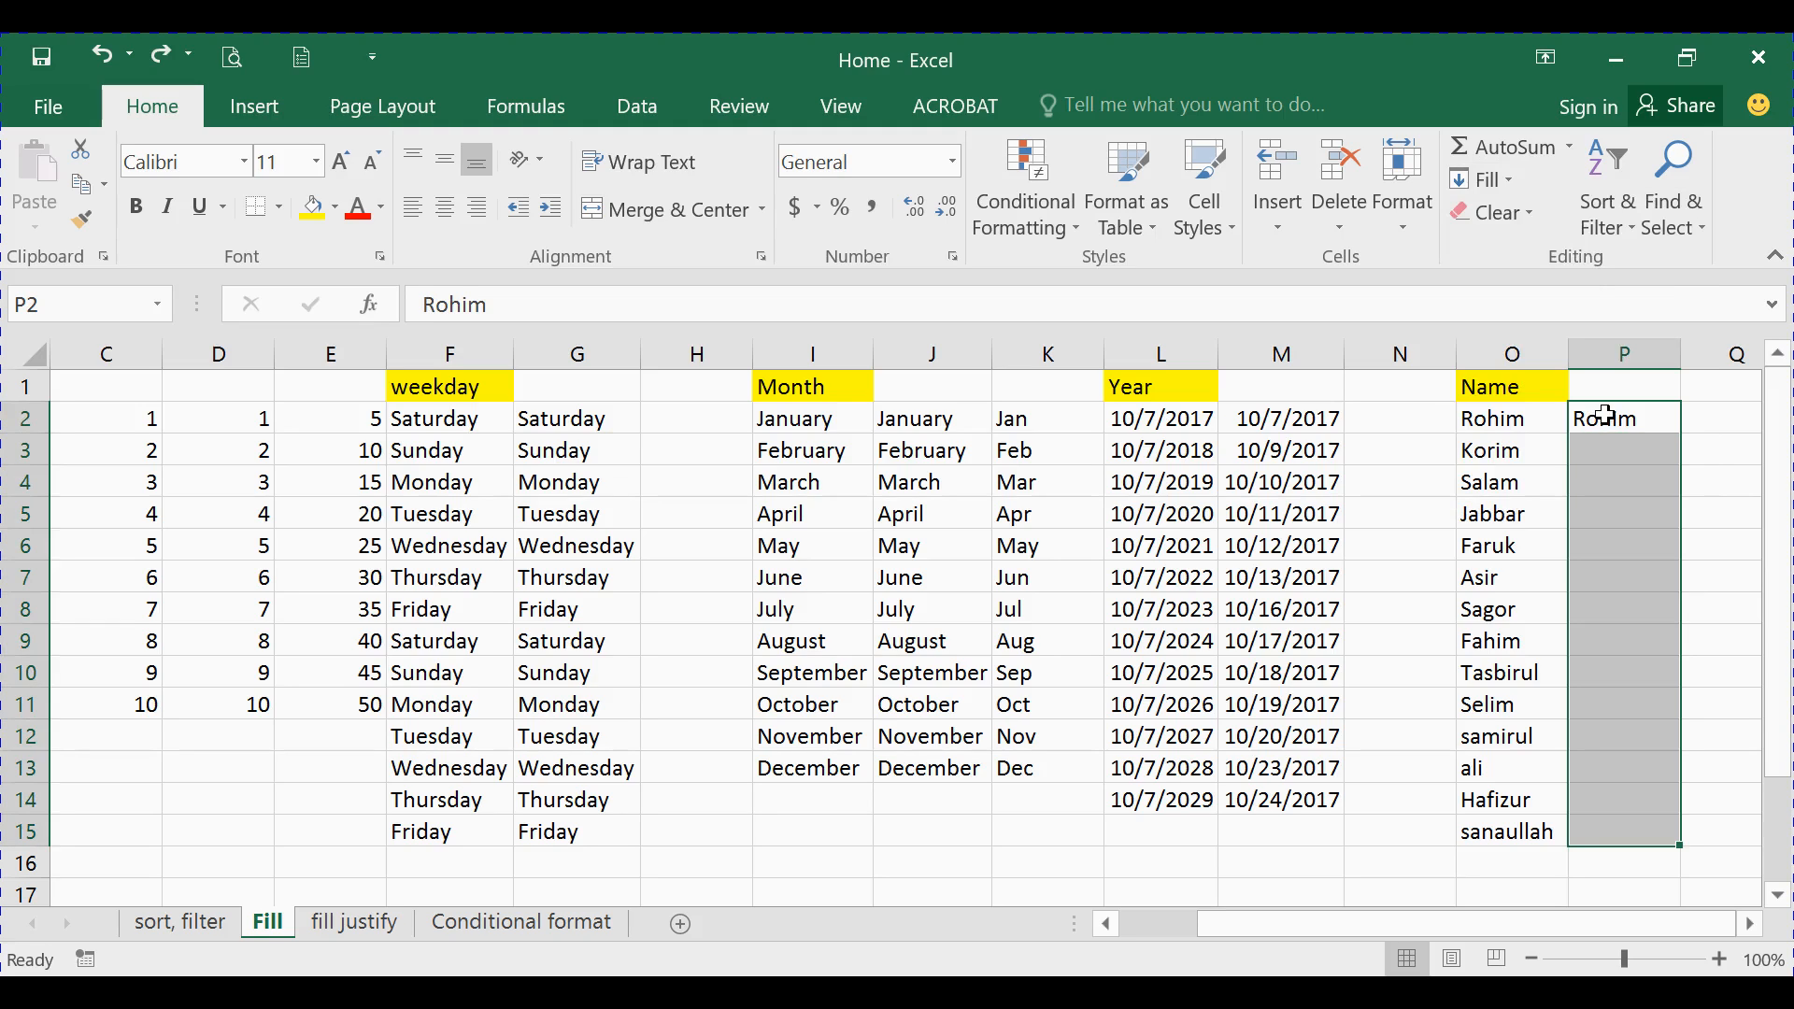
Select P2:P15 again and complete the name list in column P with the Flash Fill command
click(1623, 416)
drag(1622, 414, 1614, 749)
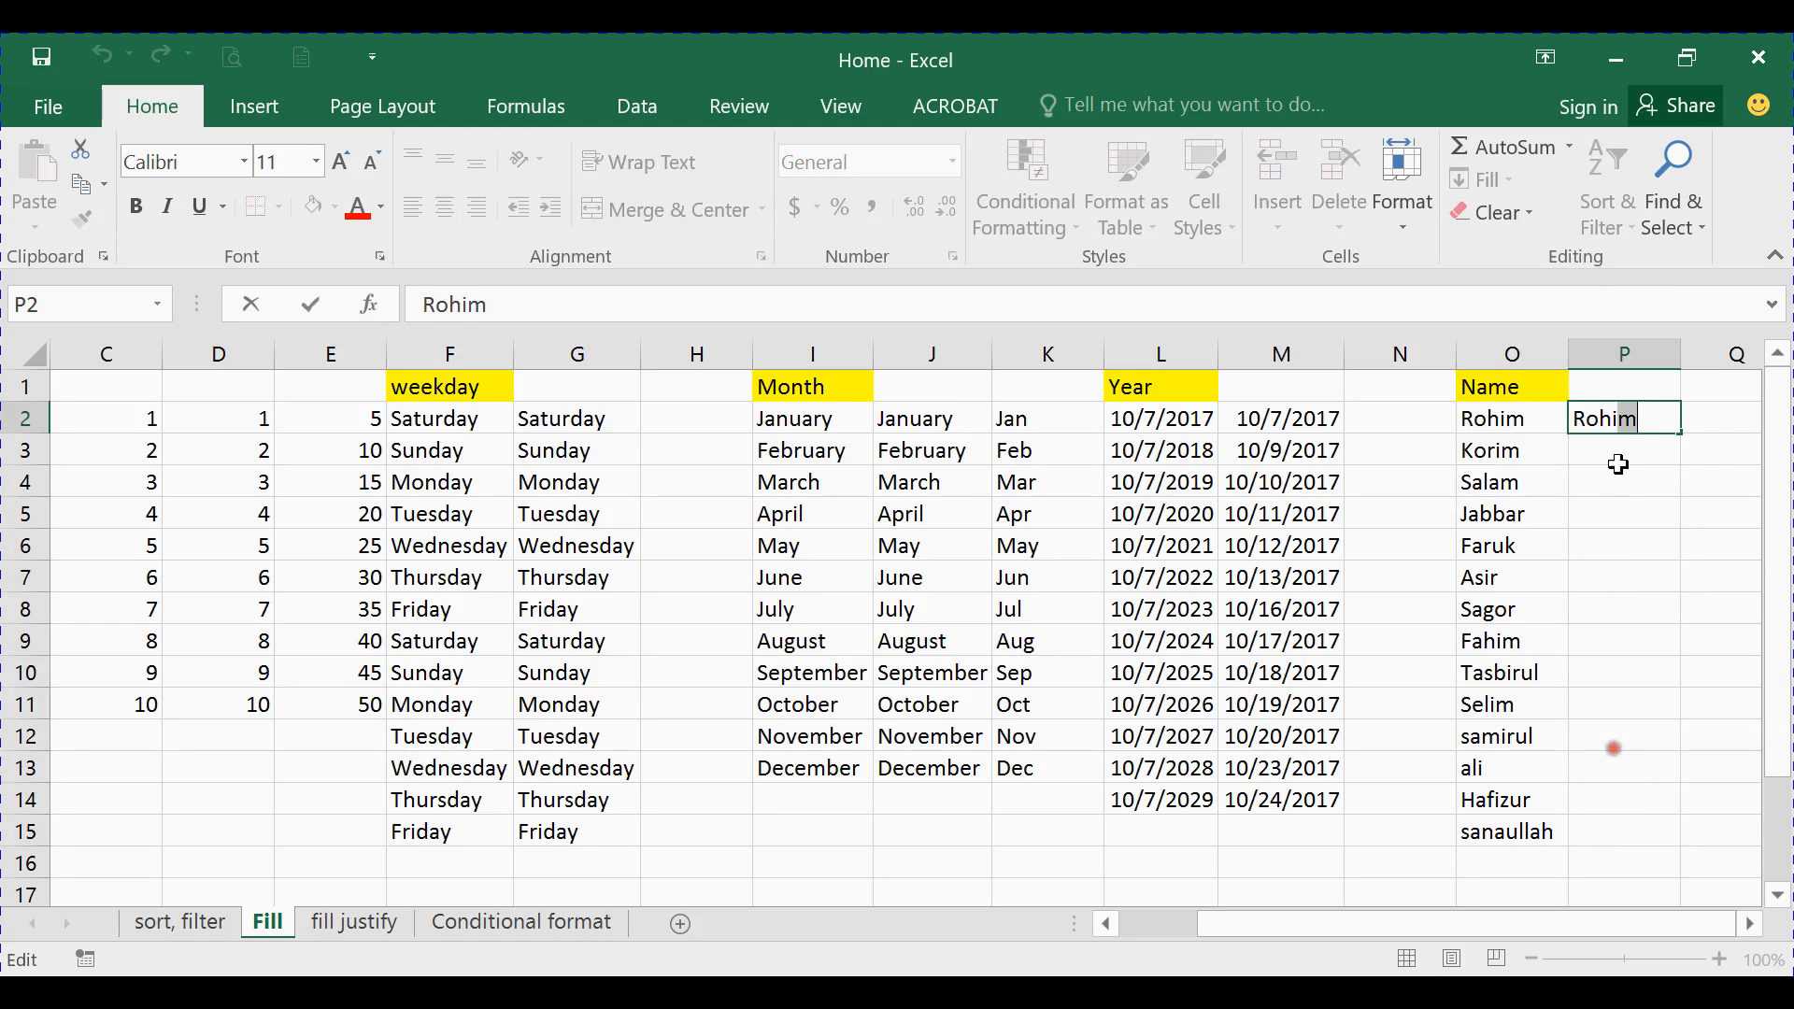
click(1631, 444)
drag(1630, 429, 1627, 823)
click(1510, 179)
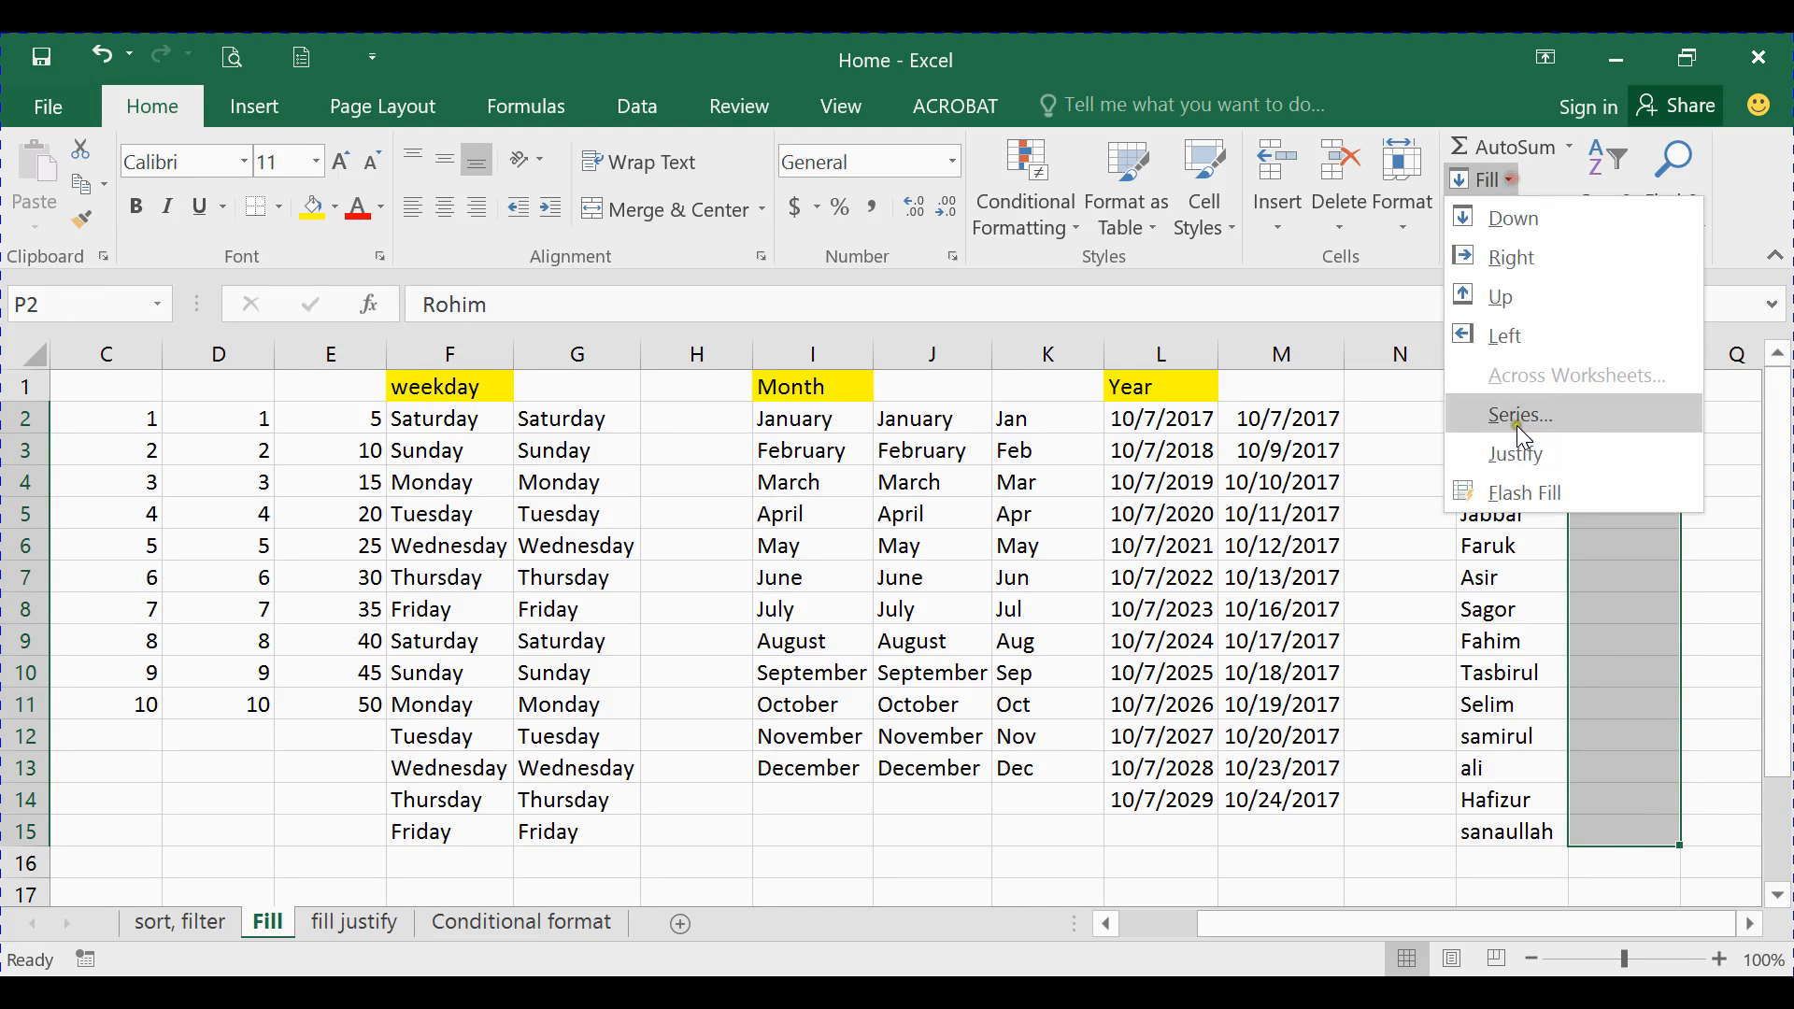
click(1540, 491)
click(1644, 552)
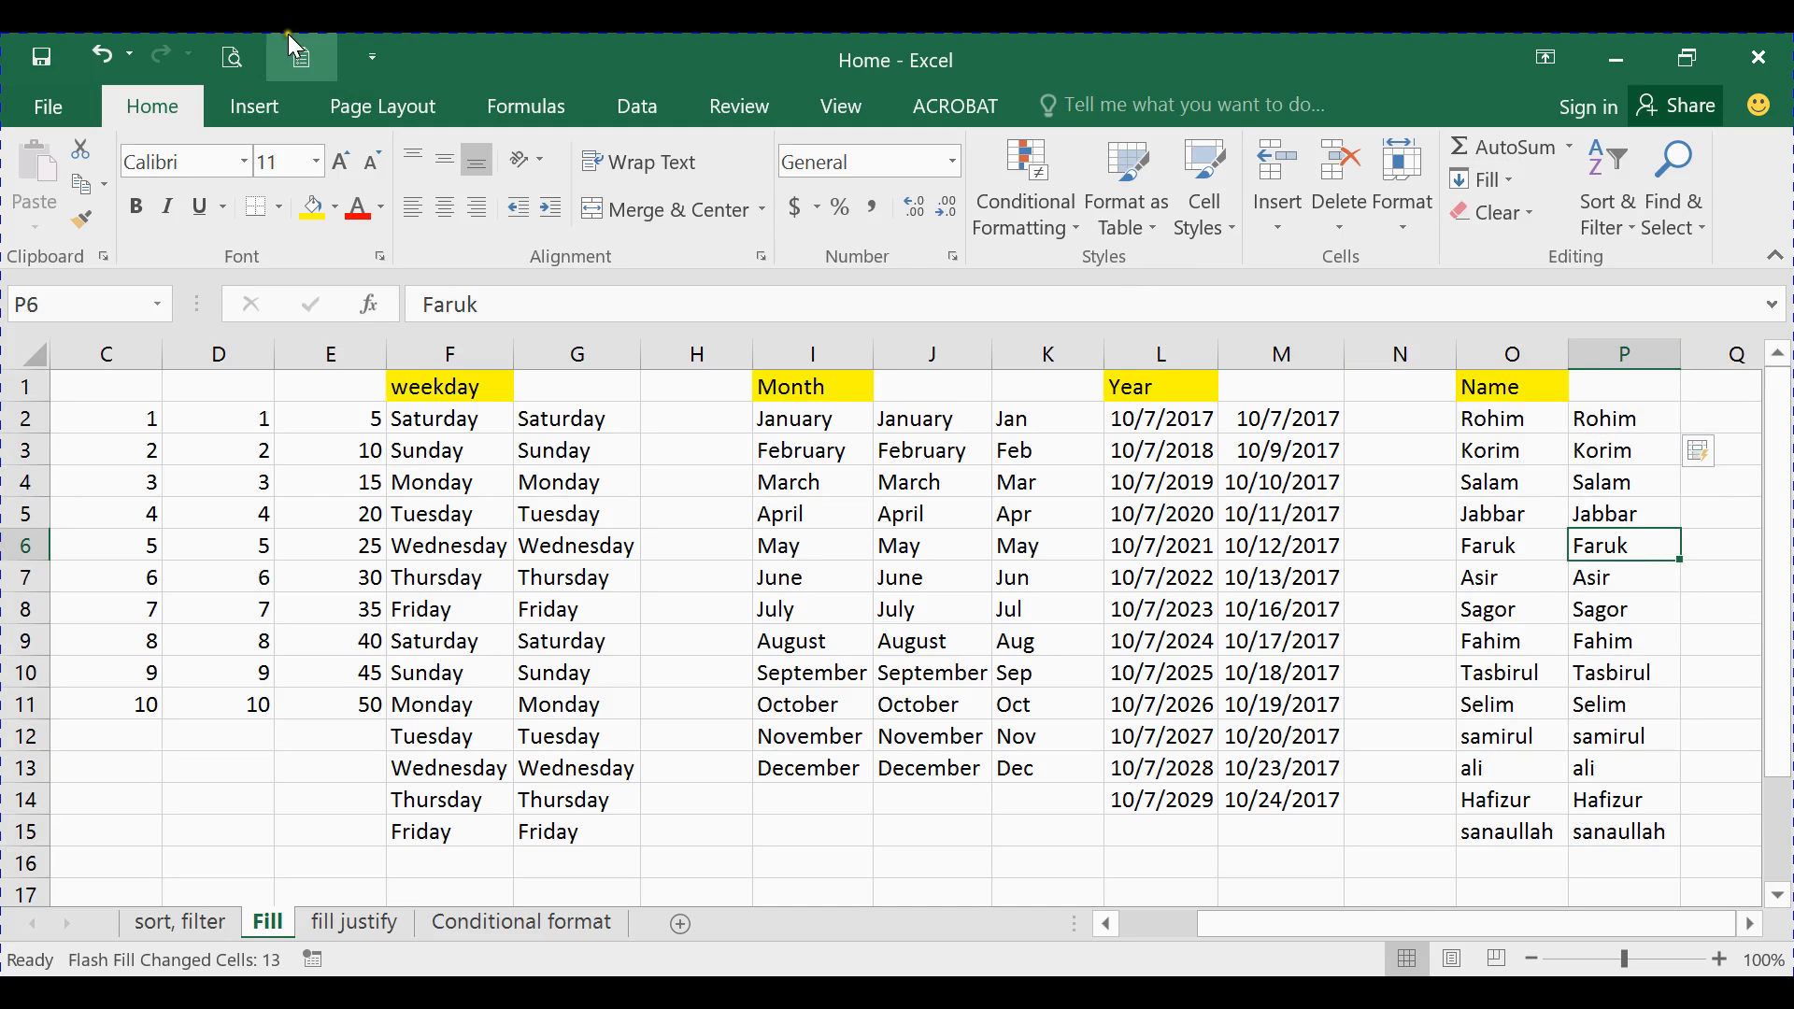
Turn on Automatically Flash Fill in the advanced editing options and apply the change
click(312, 52)
click(337, 335)
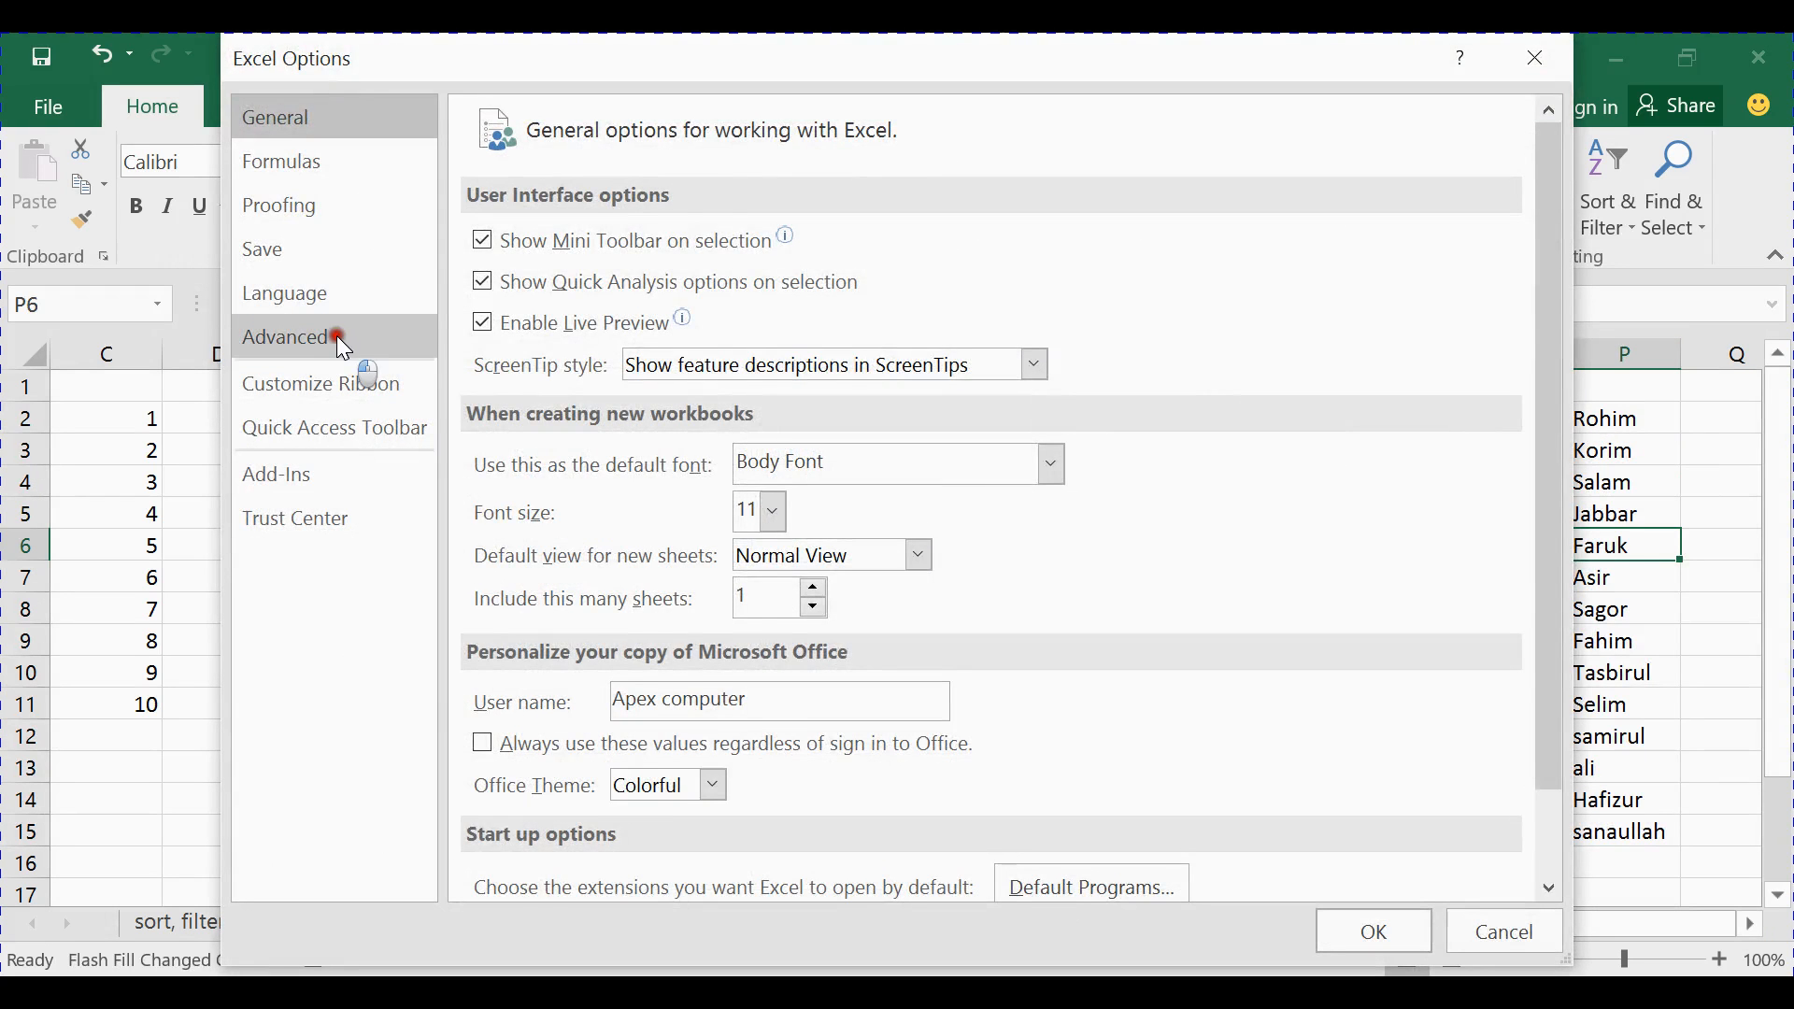
click(569, 654)
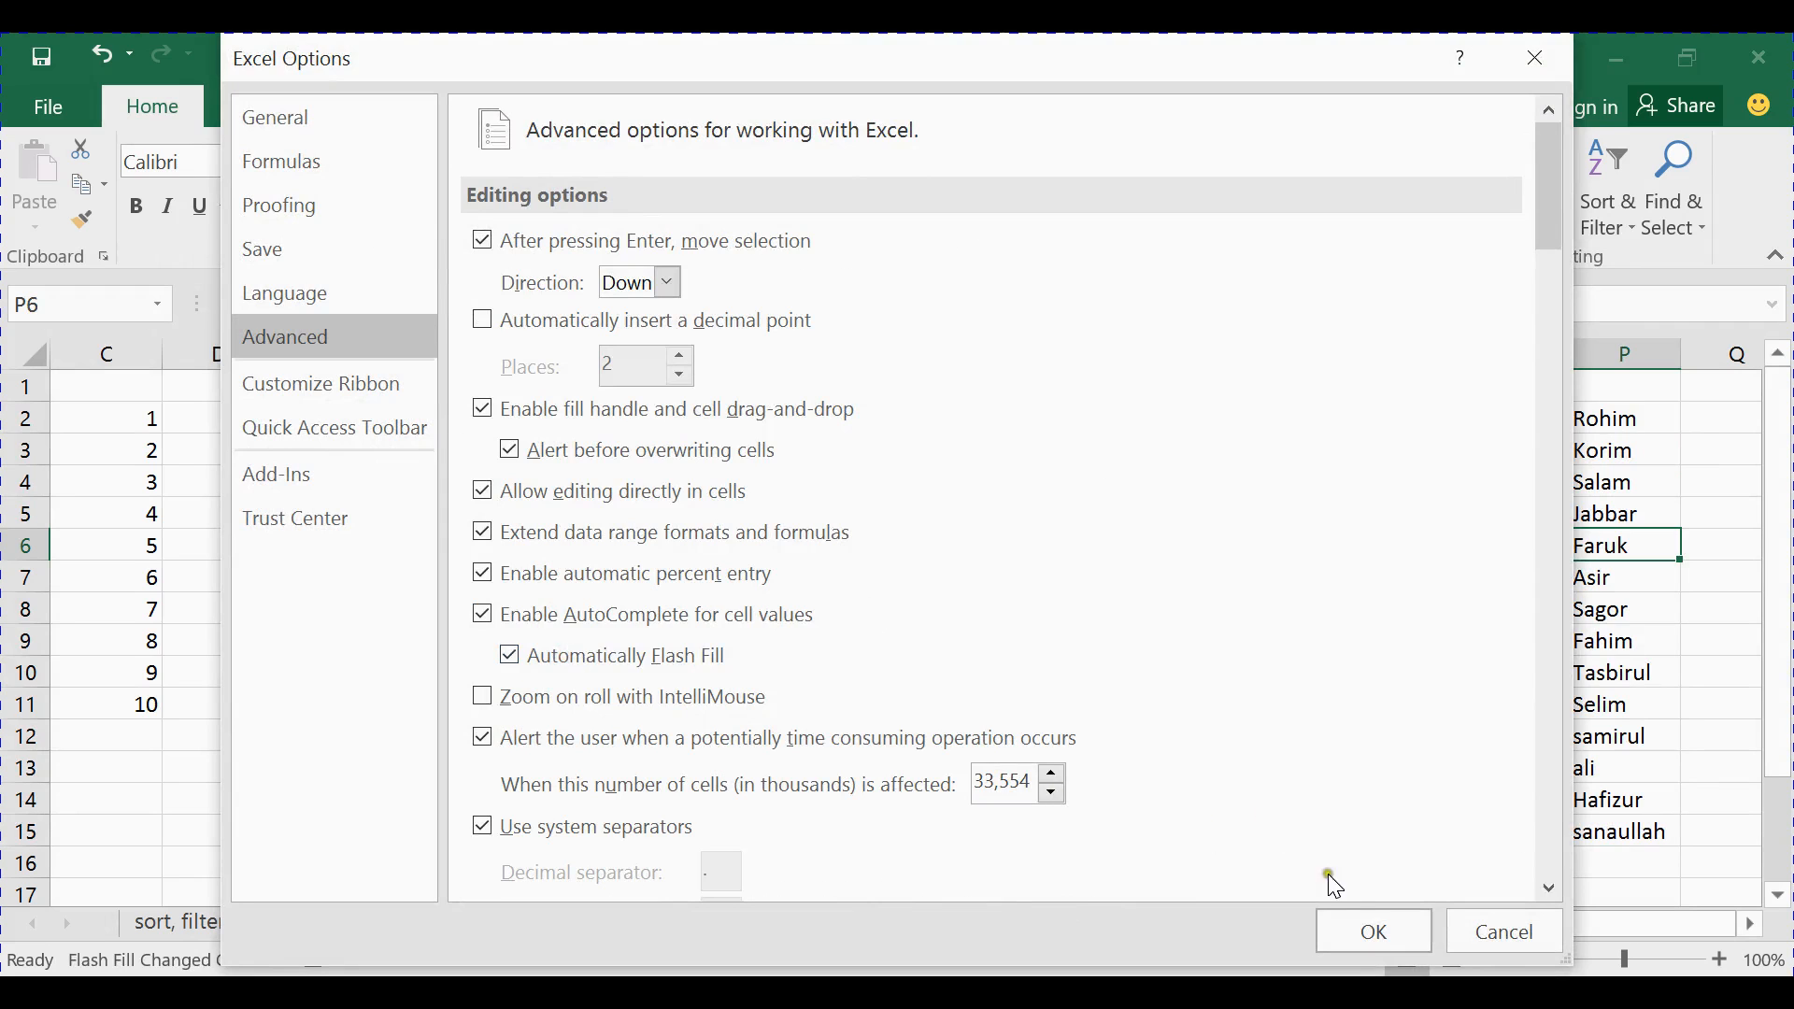
click(1372, 932)
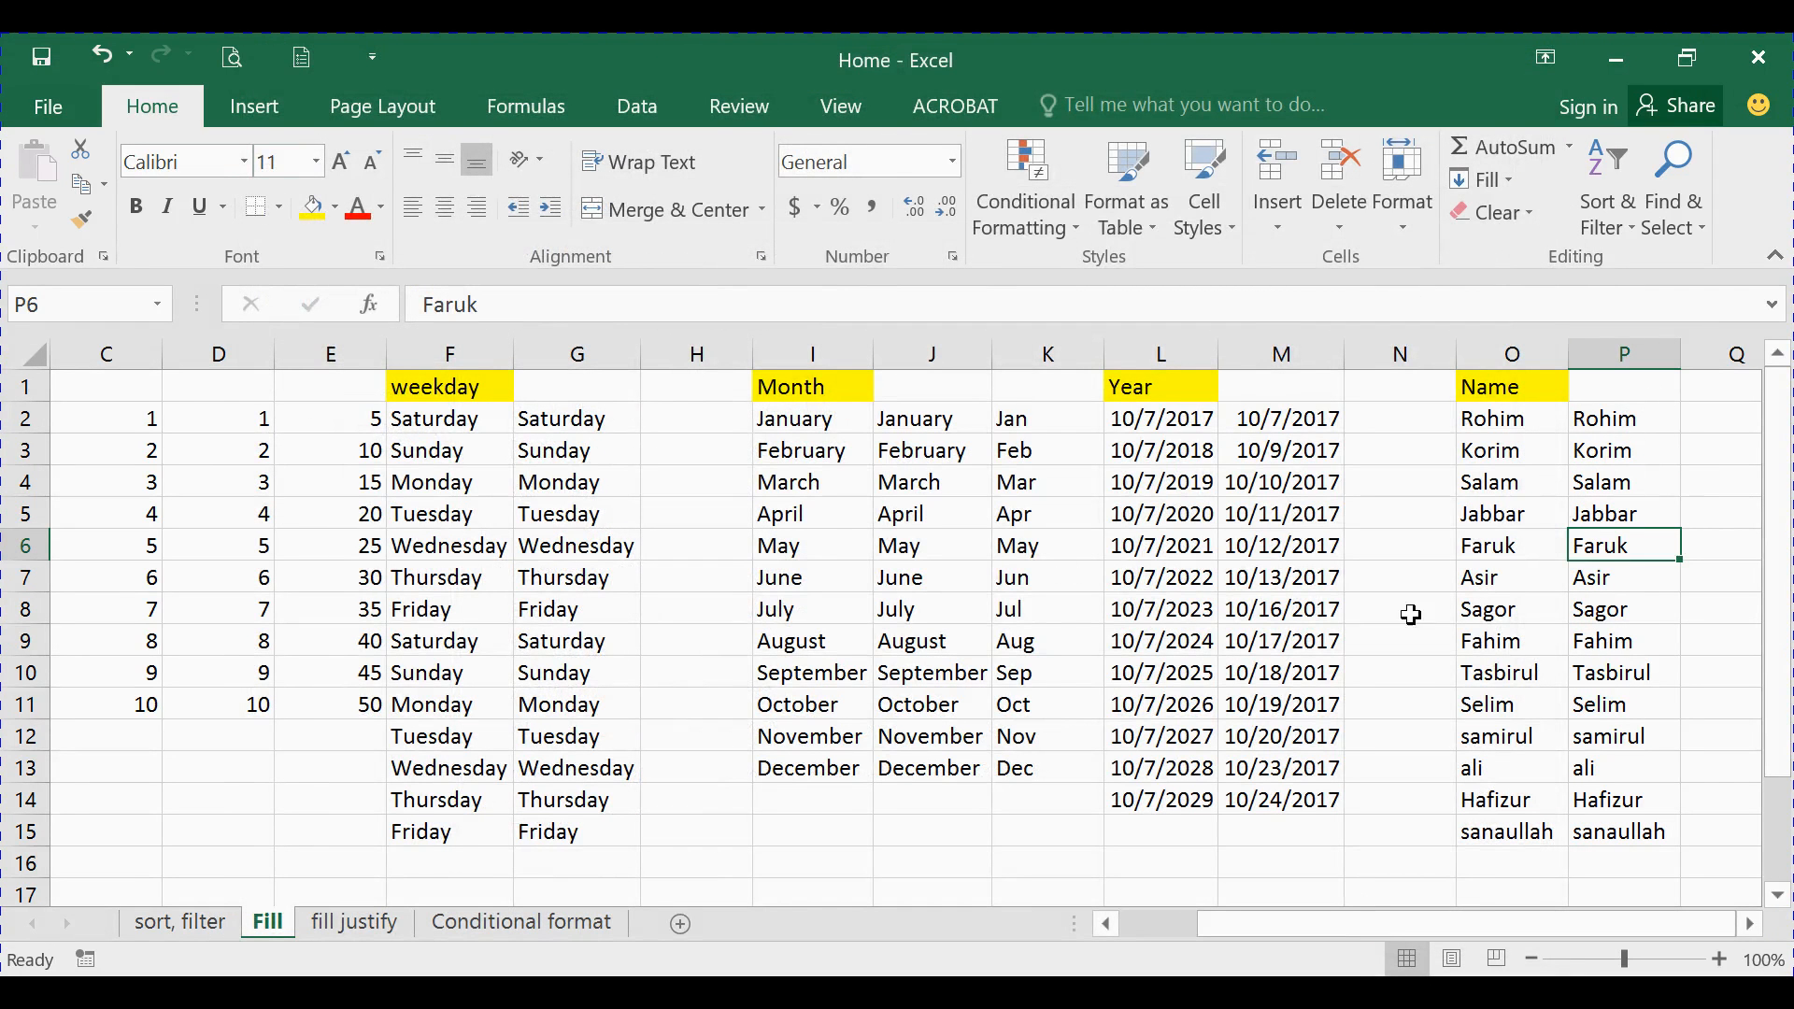
click(1497, 180)
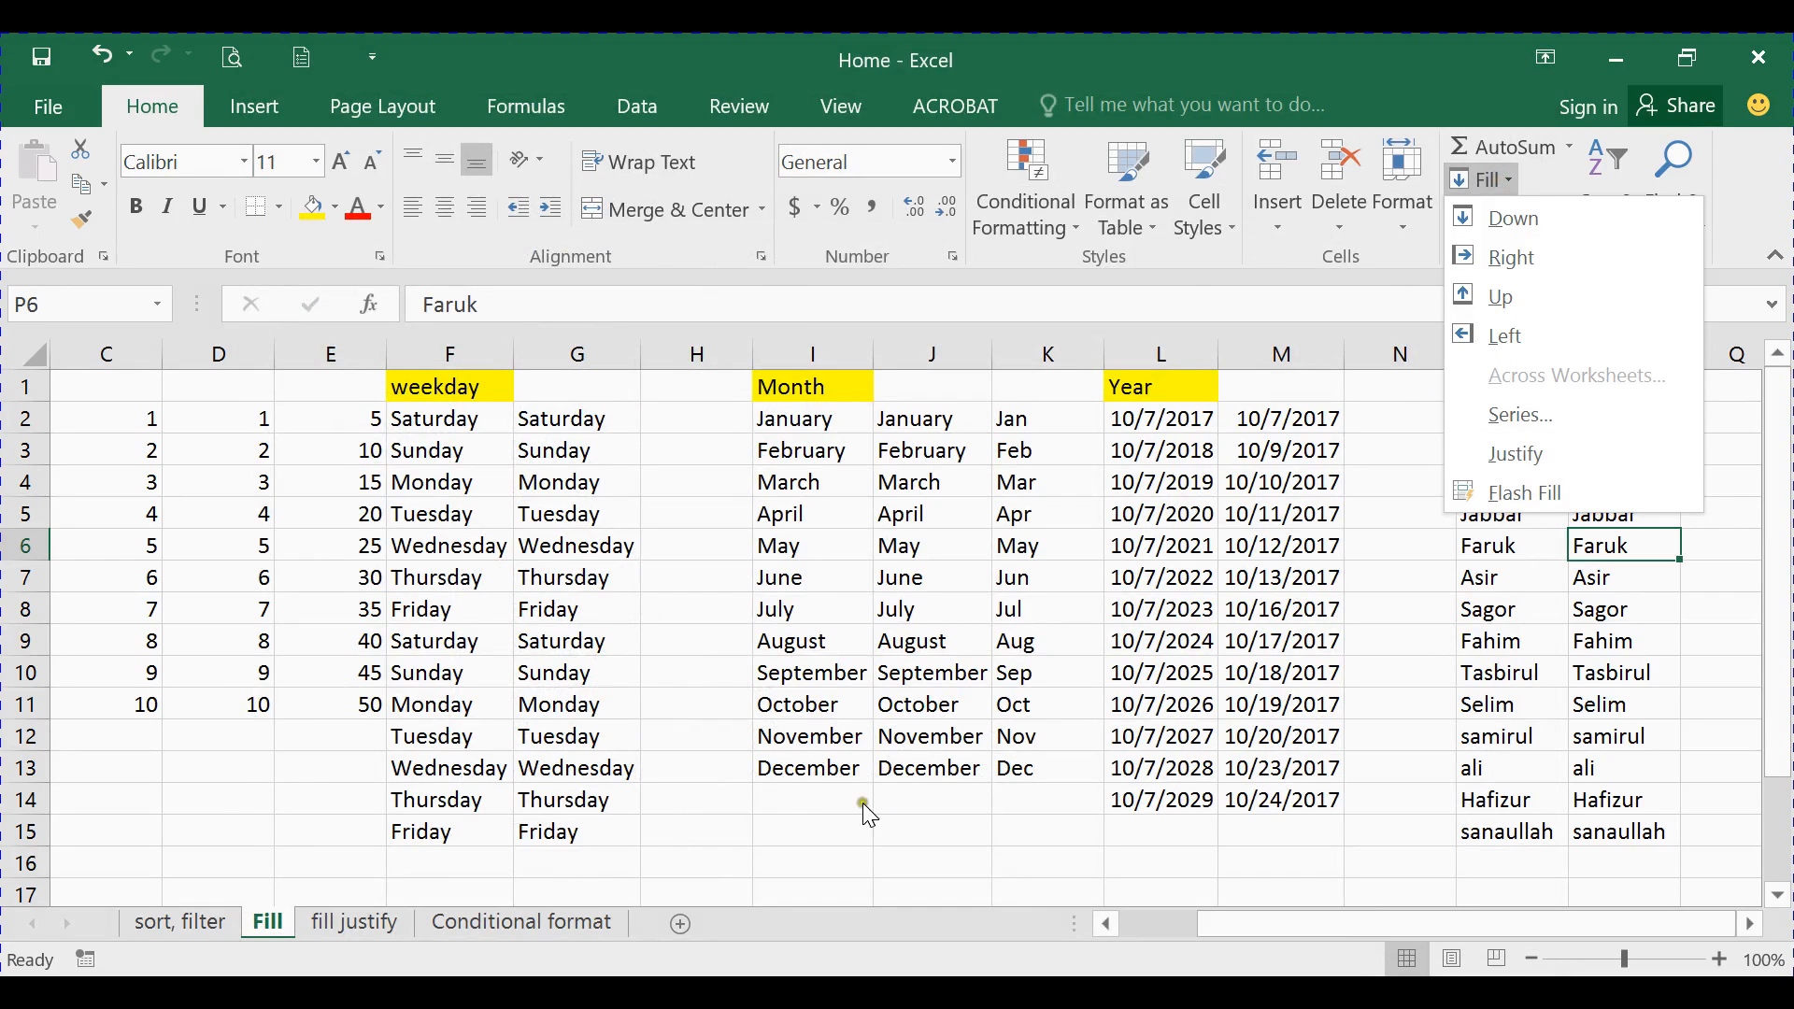
click(819, 823)
scroll(683, 725, down, 6)
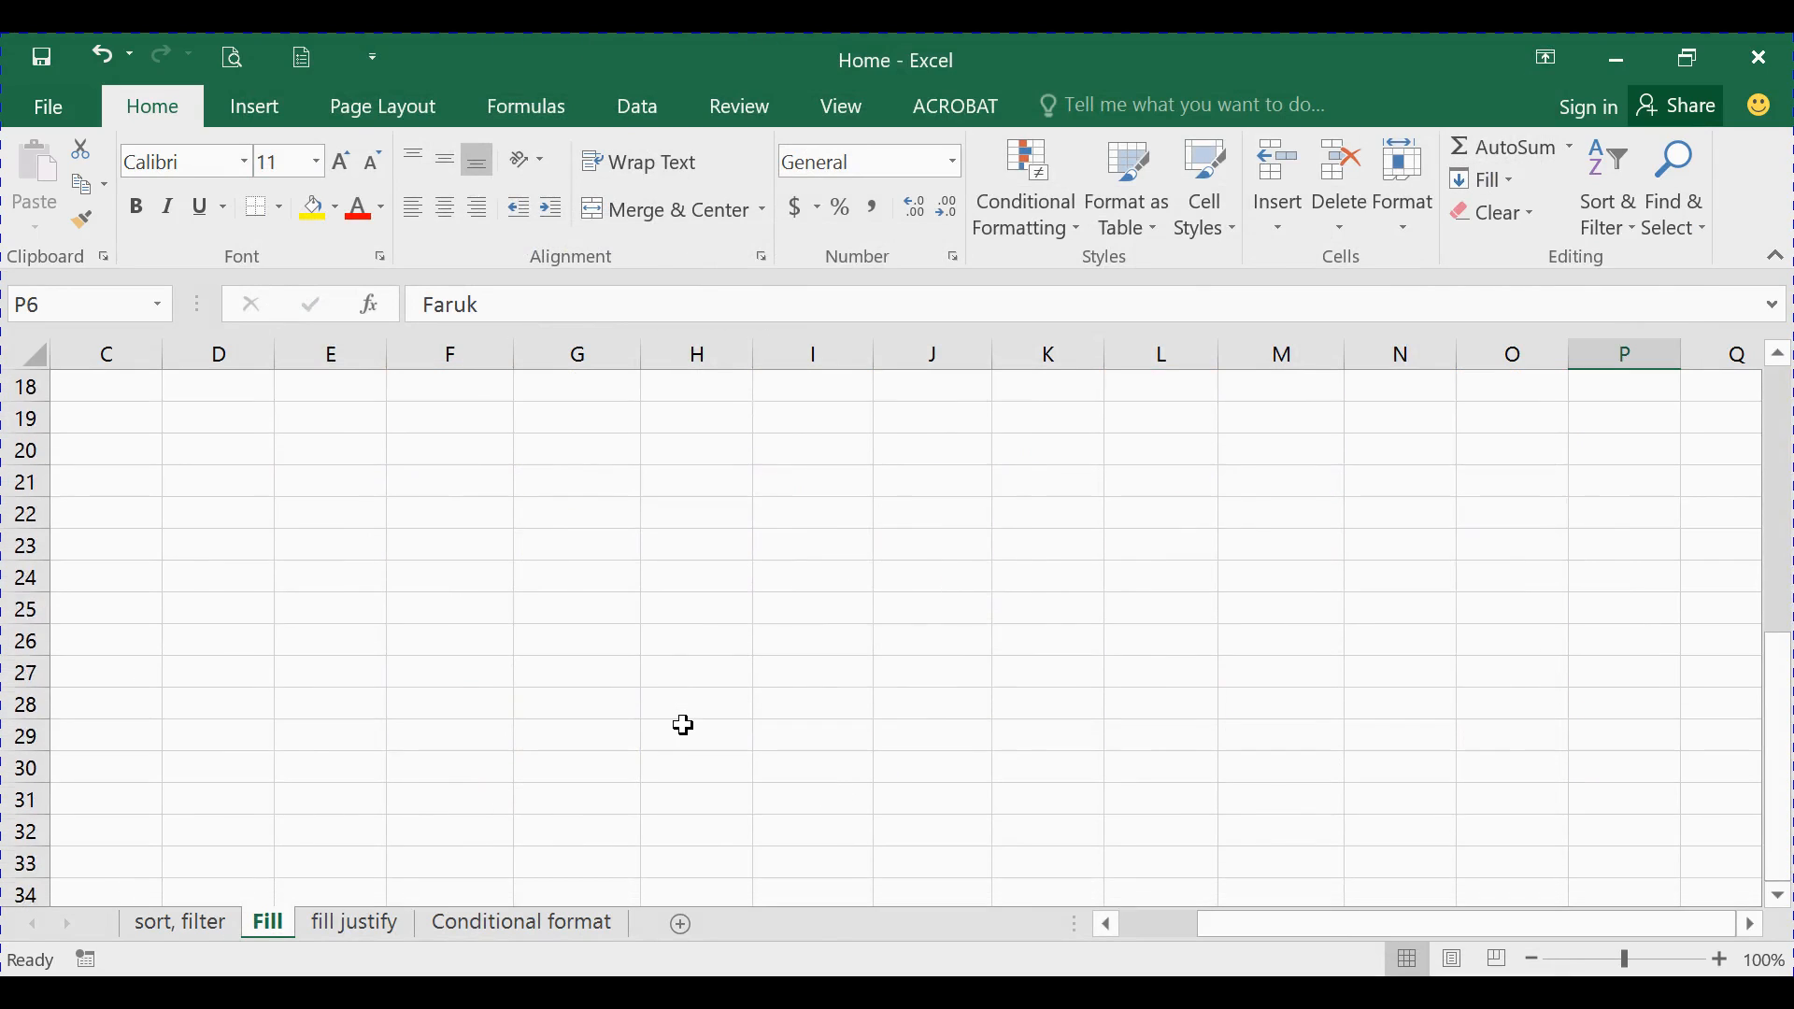
click(114, 484)
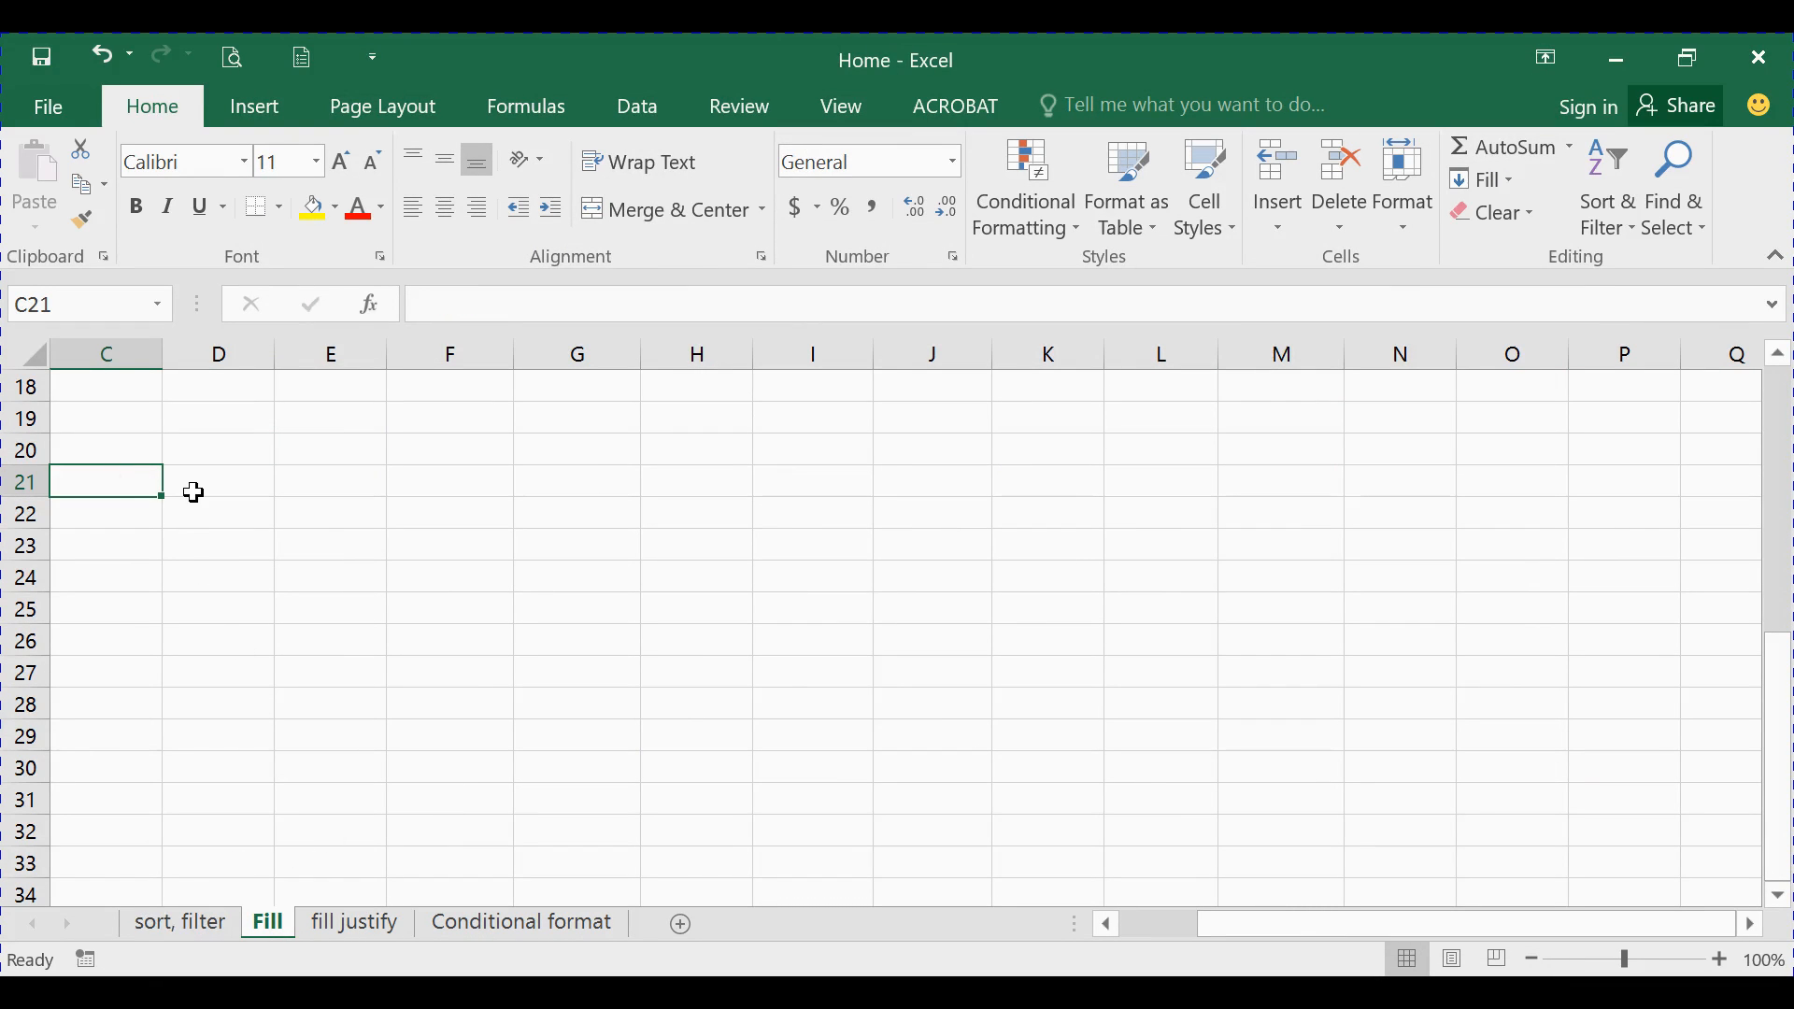
click(534, 920)
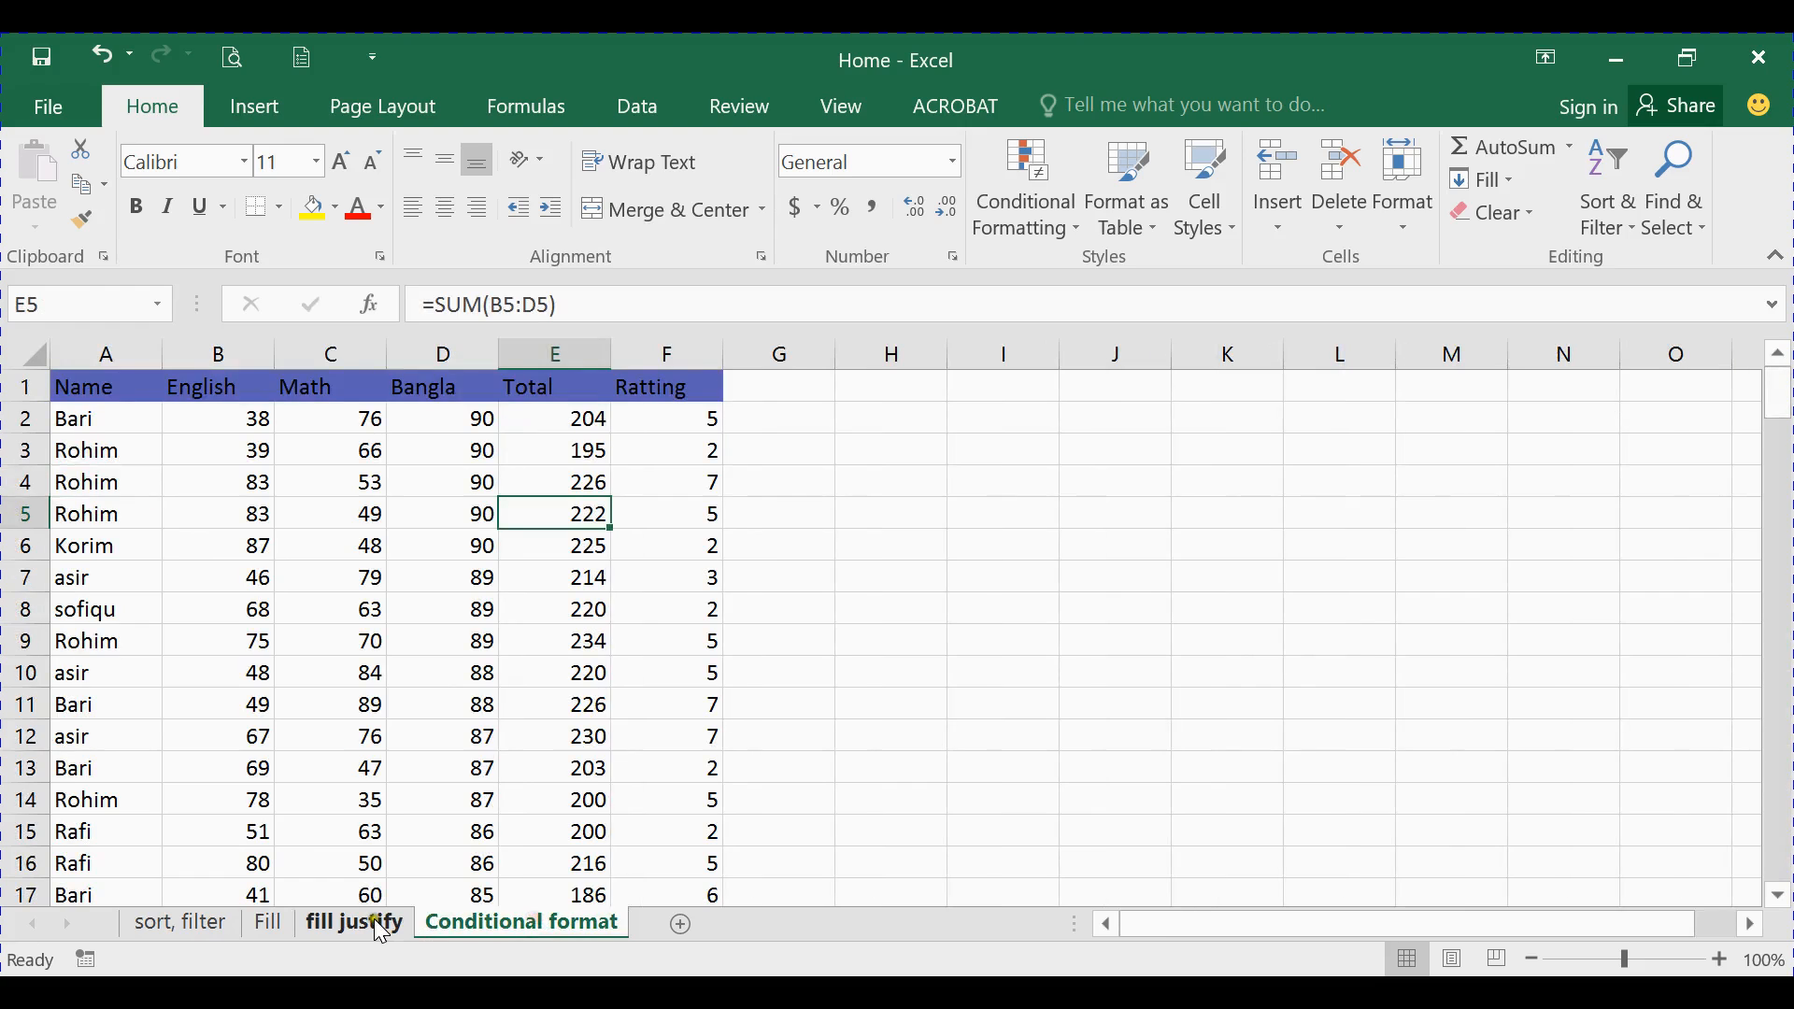
click(352, 925)
click(268, 923)
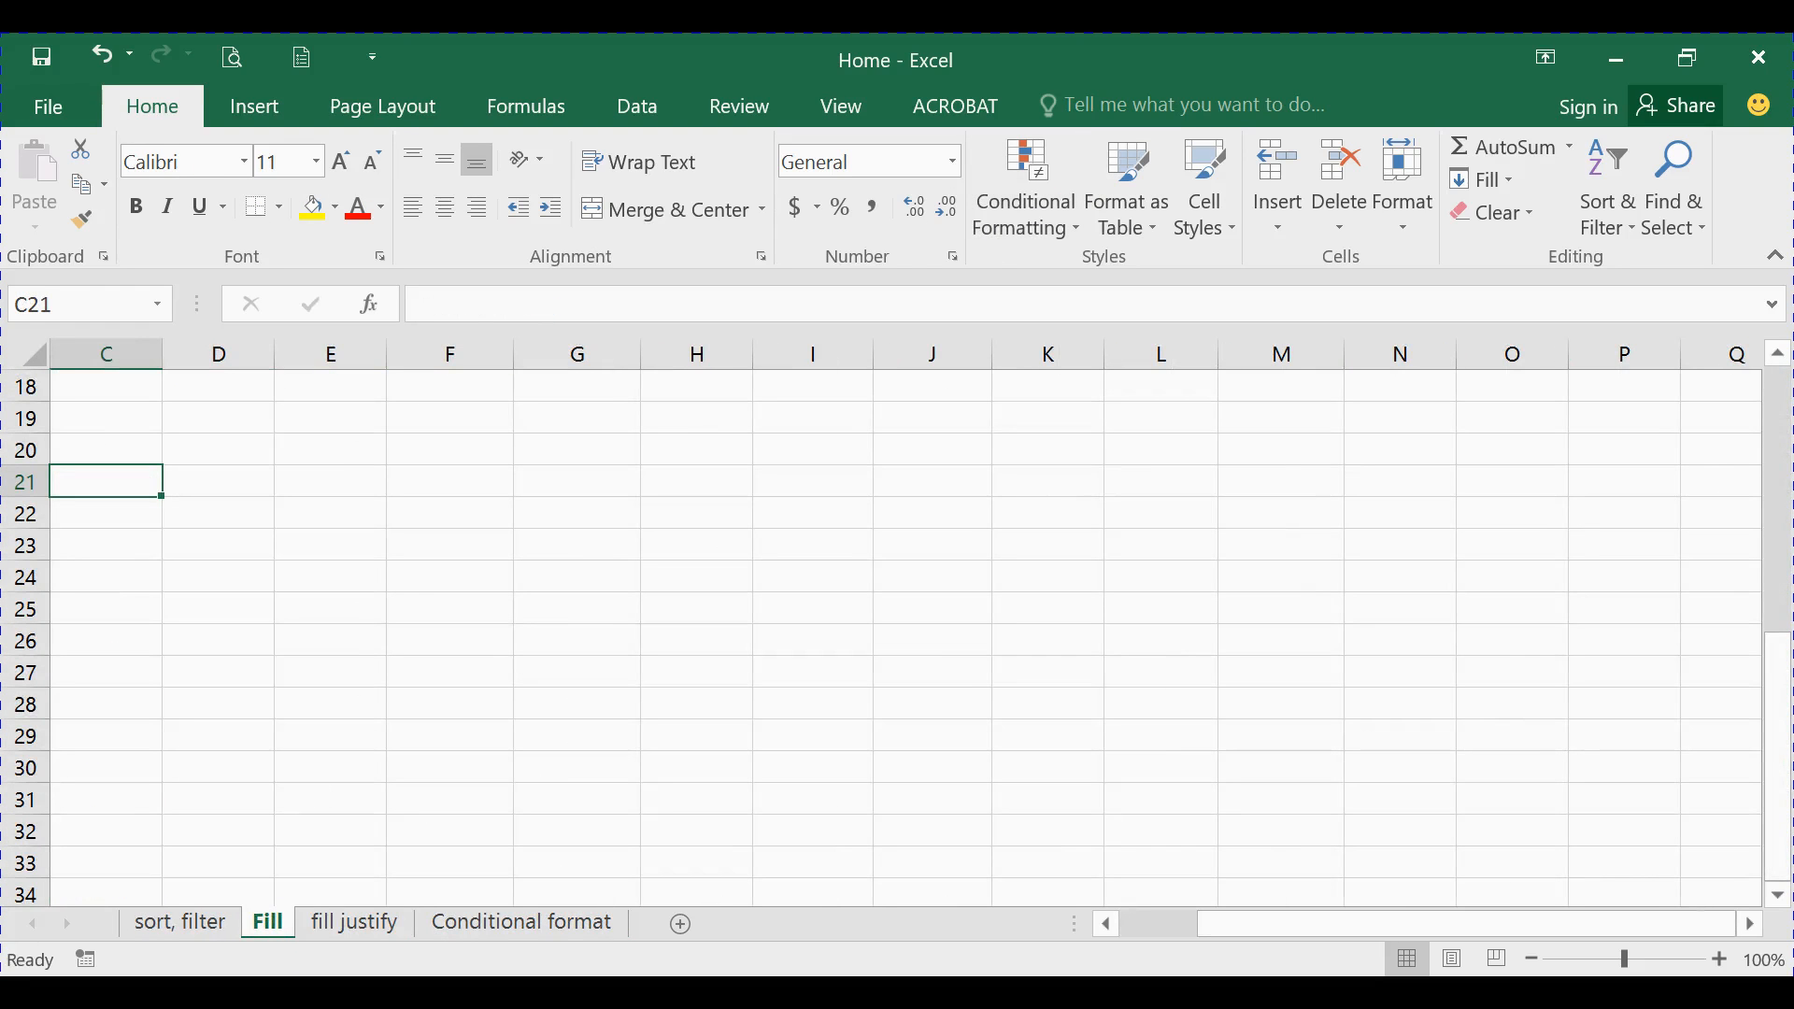
Switch to File Explorer and open the Word document "হযরত উমর 1" from the Documents (H:) drive
key(super)
click(489, 637)
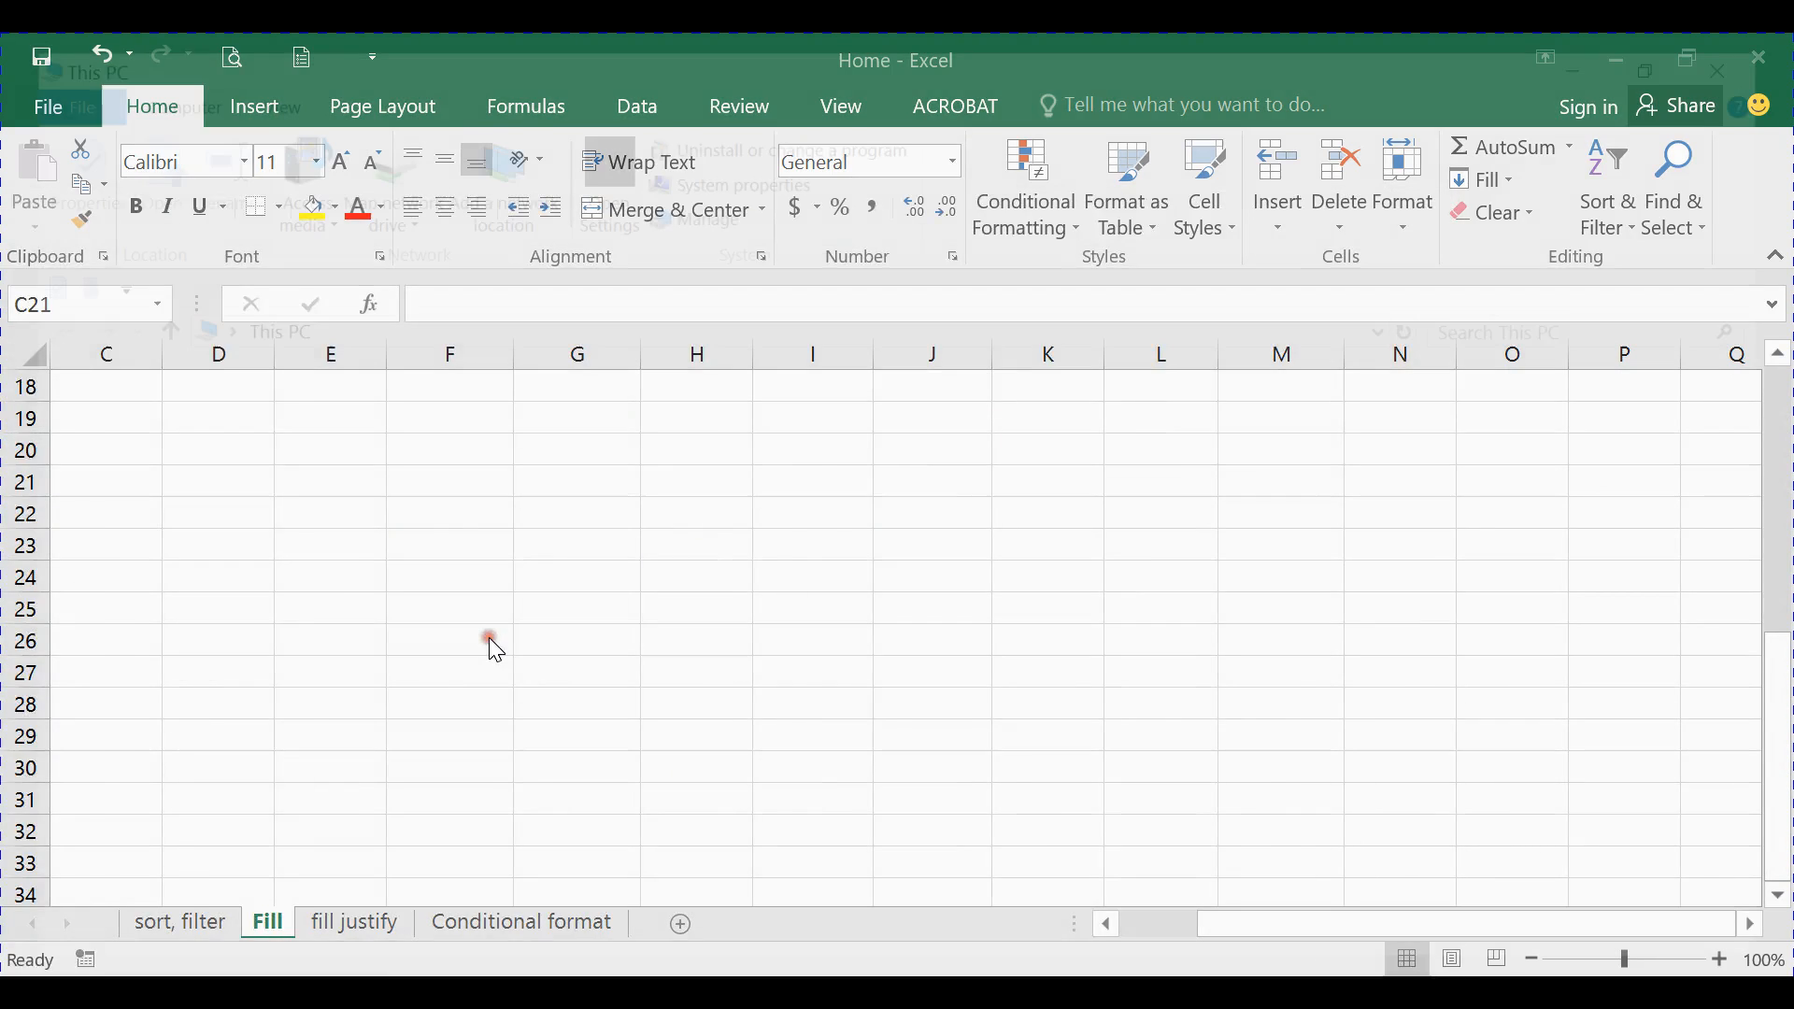
double_click(1335, 796)
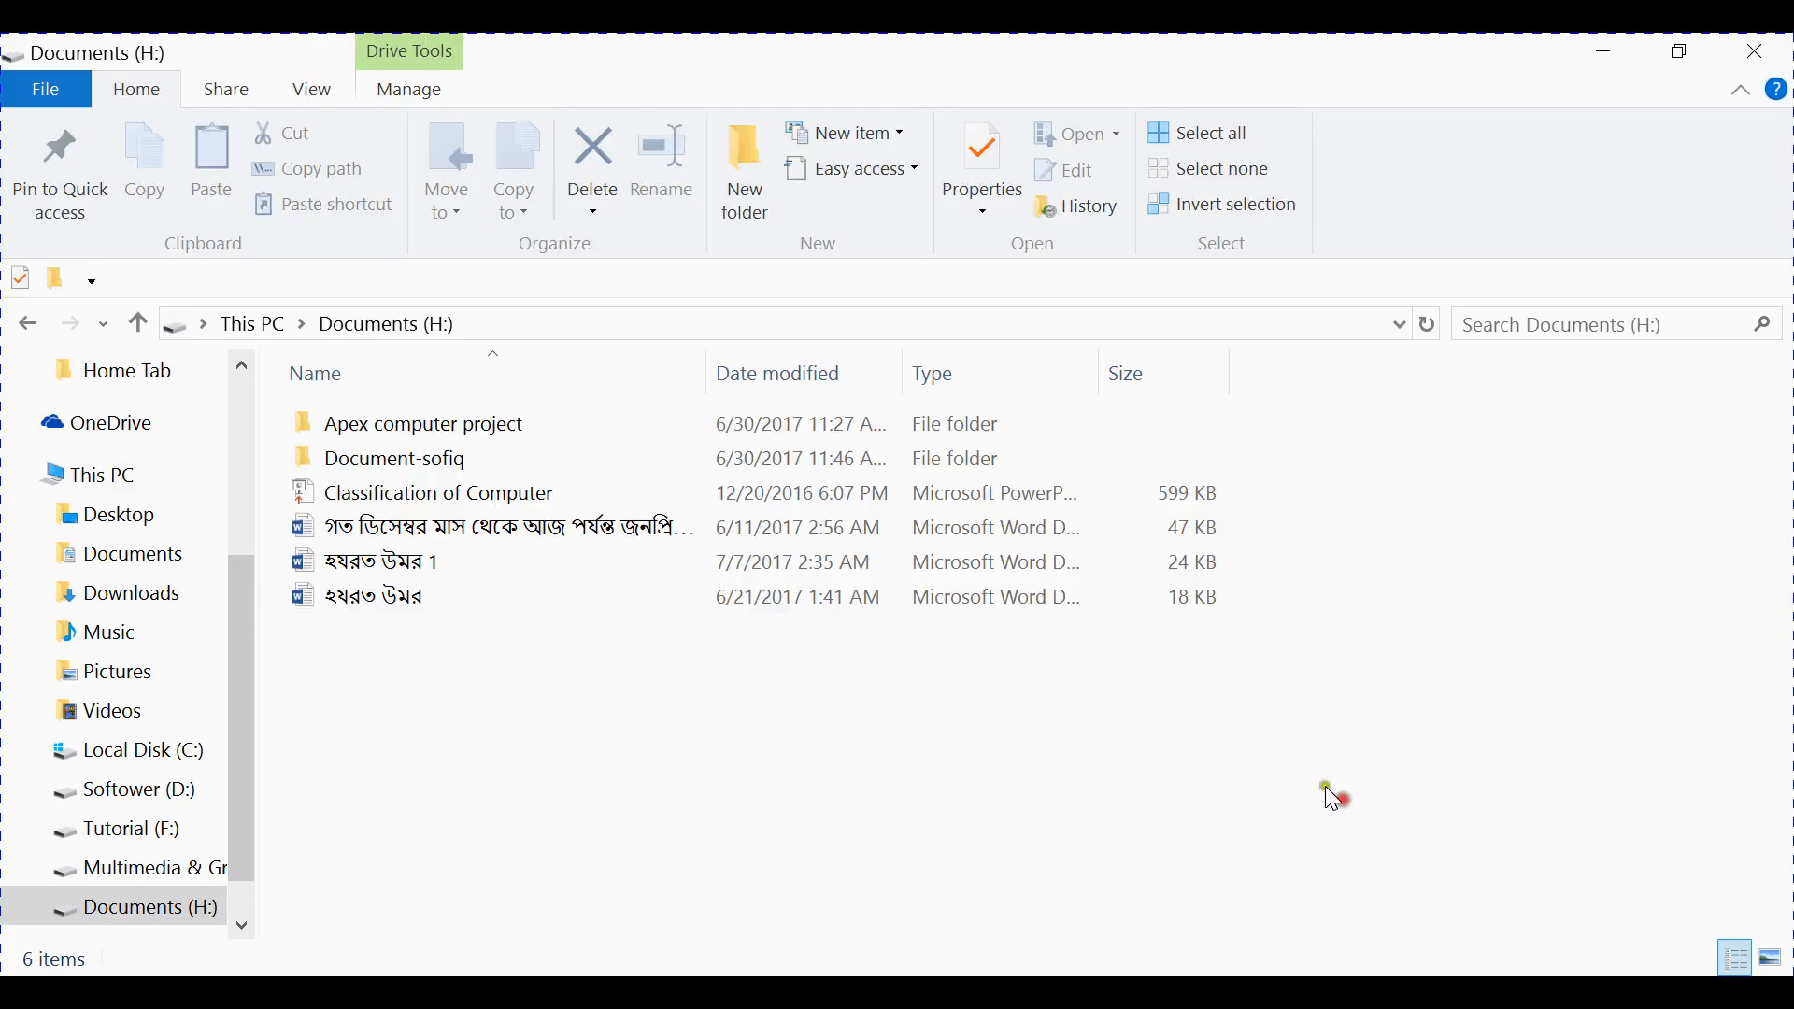
click(478, 563)
double_click(478, 563)
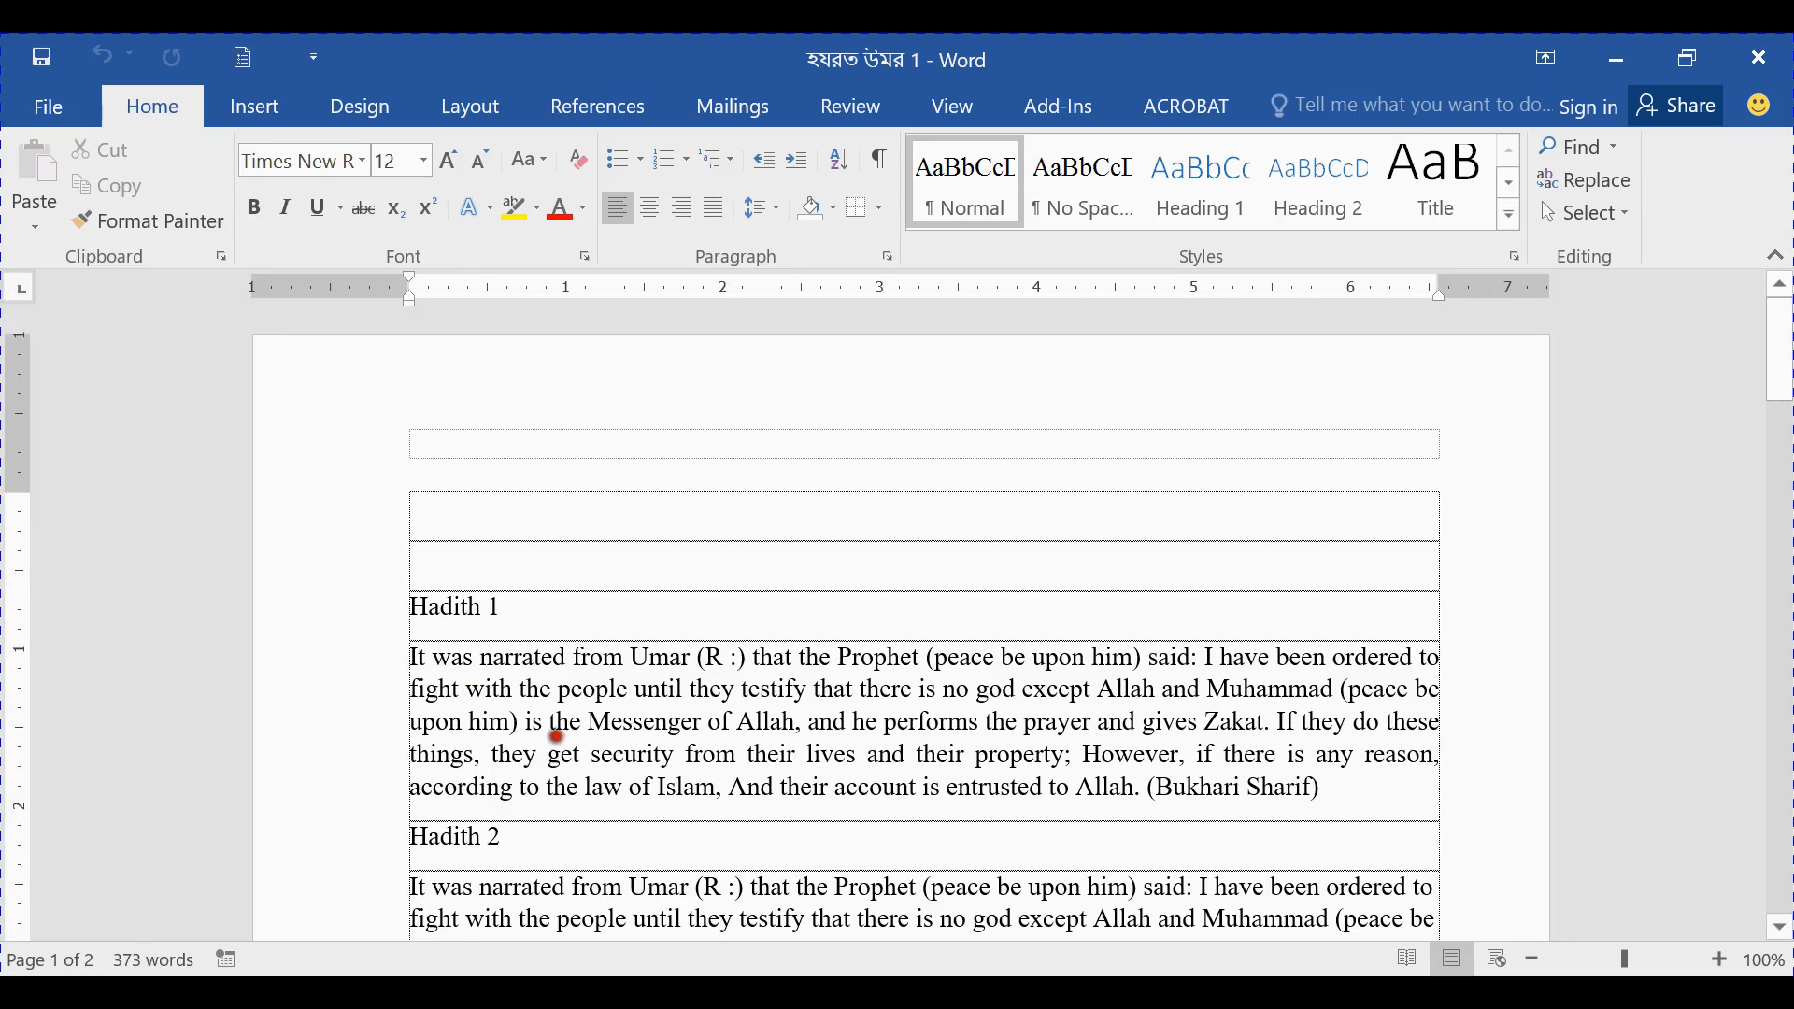
Copy the paragraph under Hadith 1, switch back to Excel and paste it into cell D21 of the Fill sheet
drag(411, 654, 1363, 777)
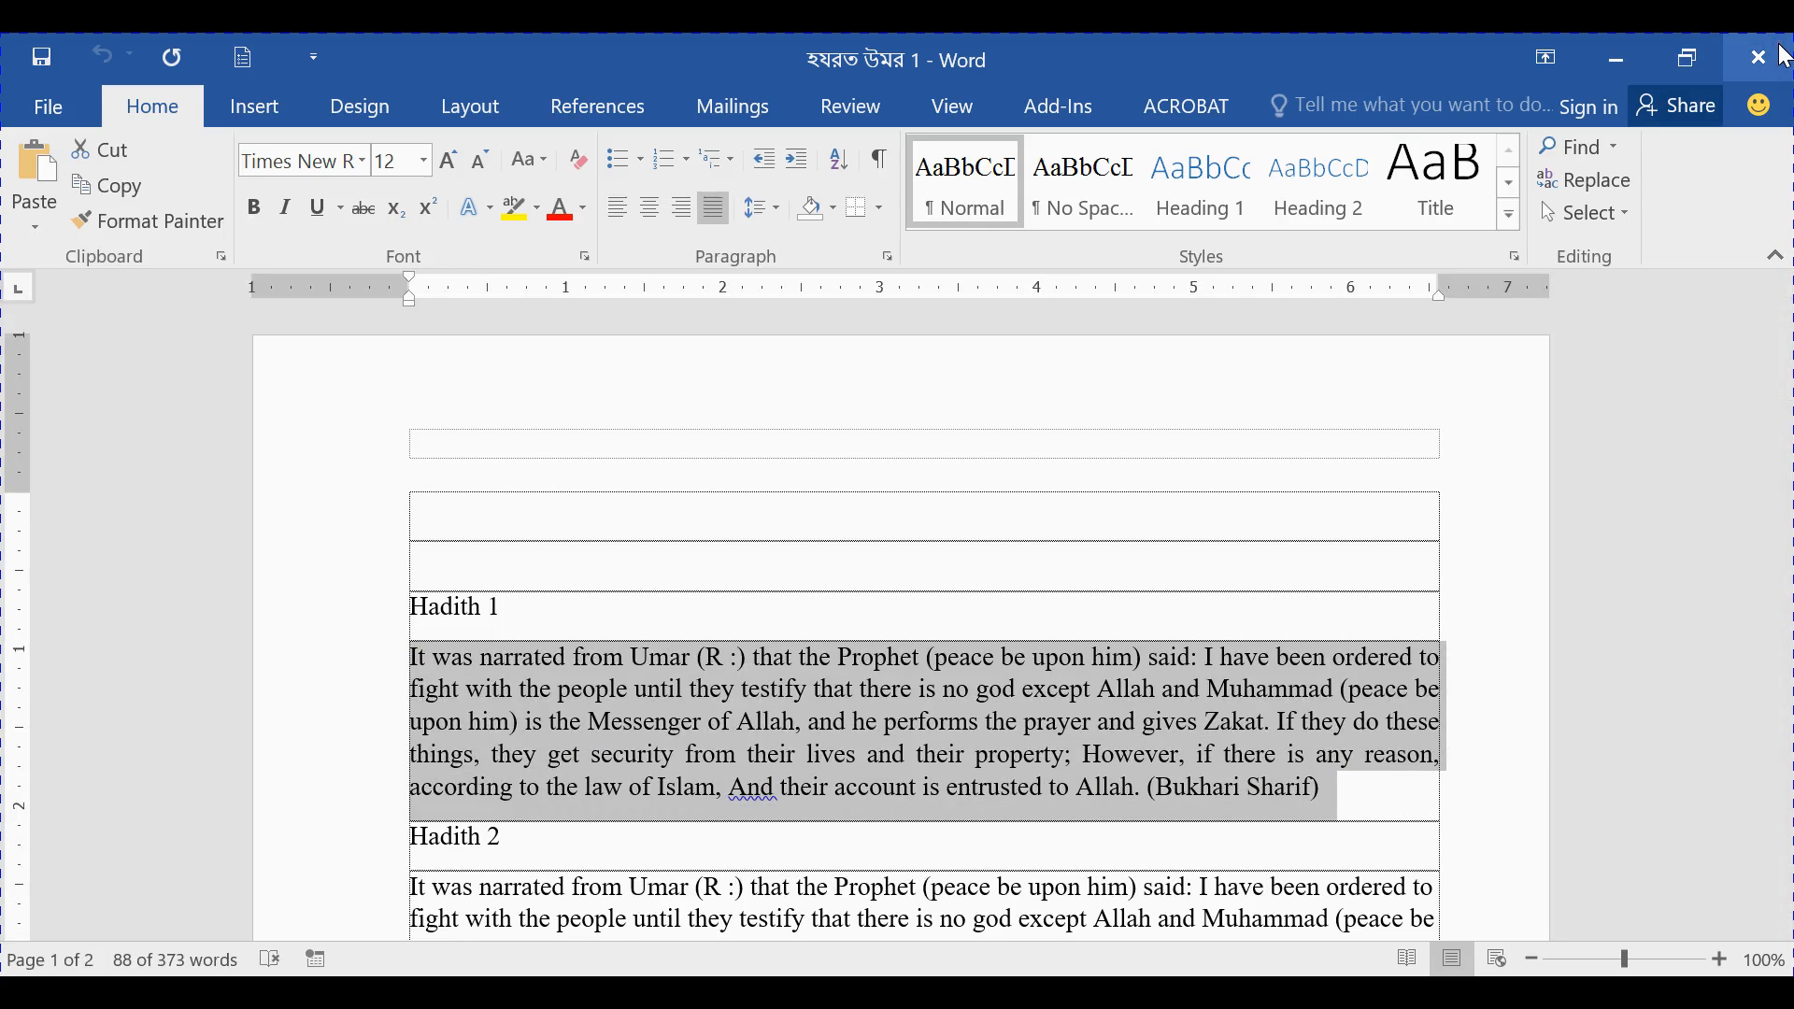
click(1617, 58)
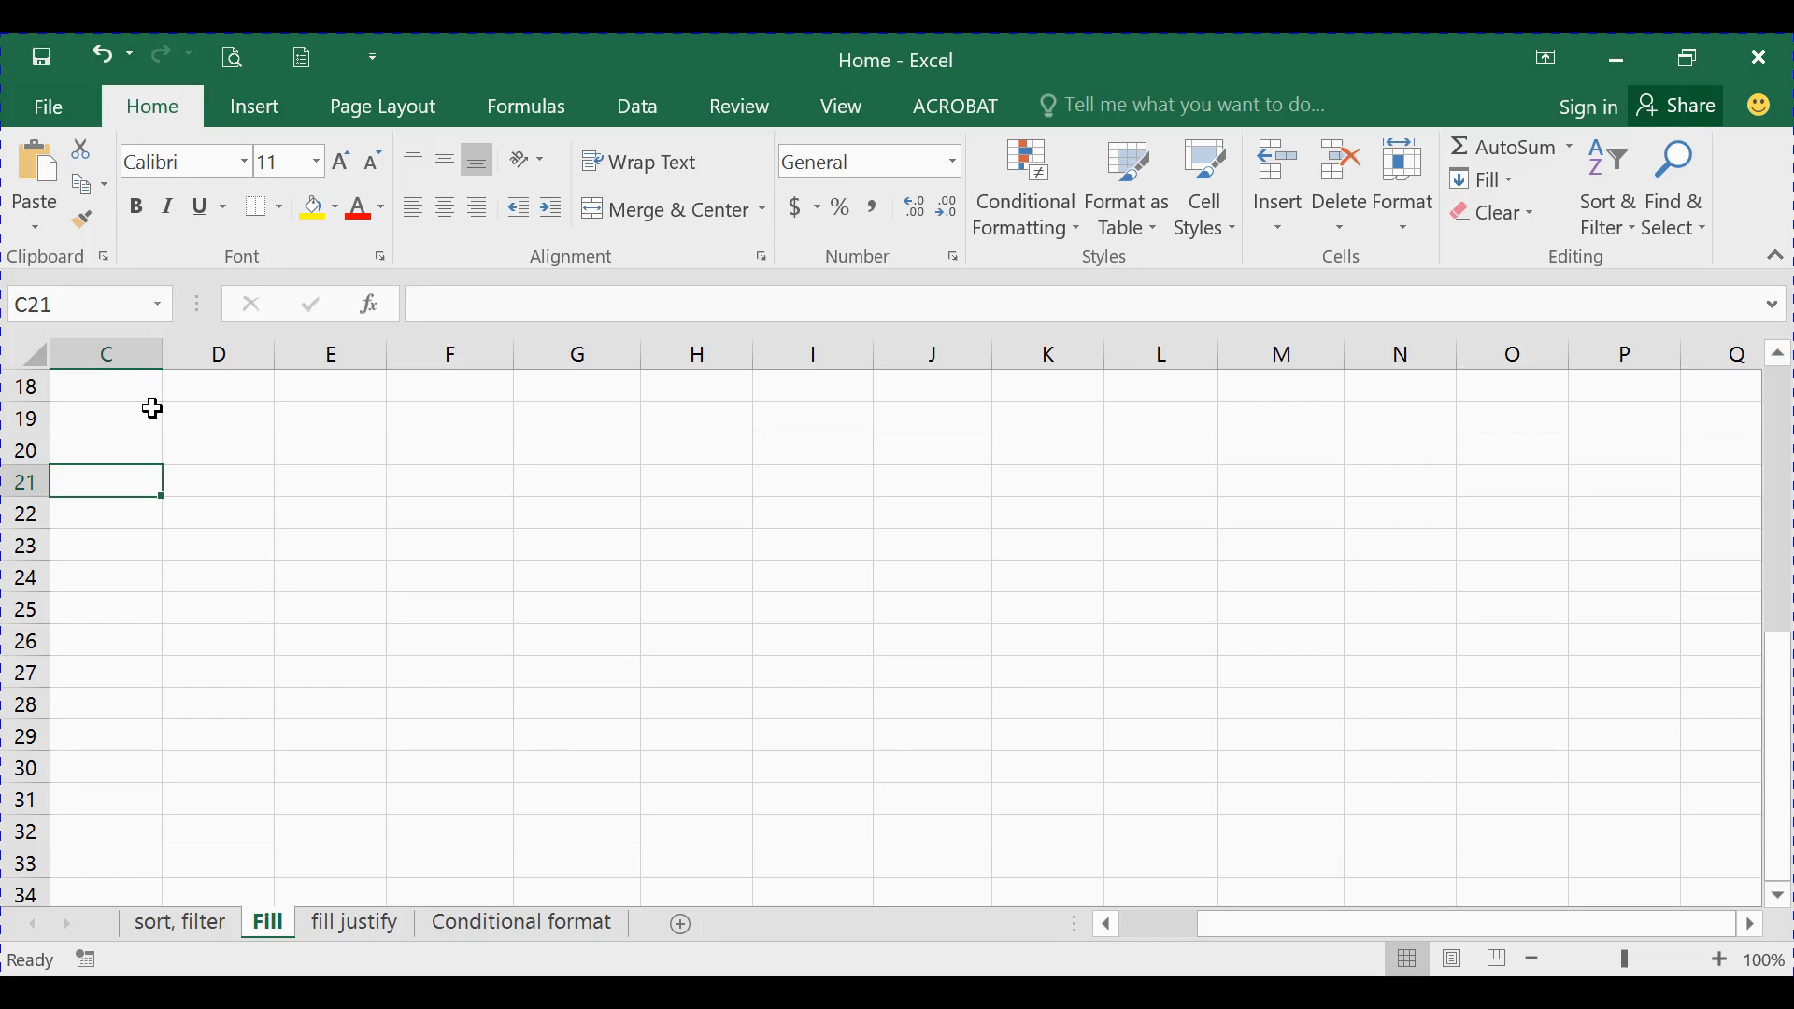
scroll(209, 469, up, 6)
scroll(210, 469, down, 6)
click(207, 480)
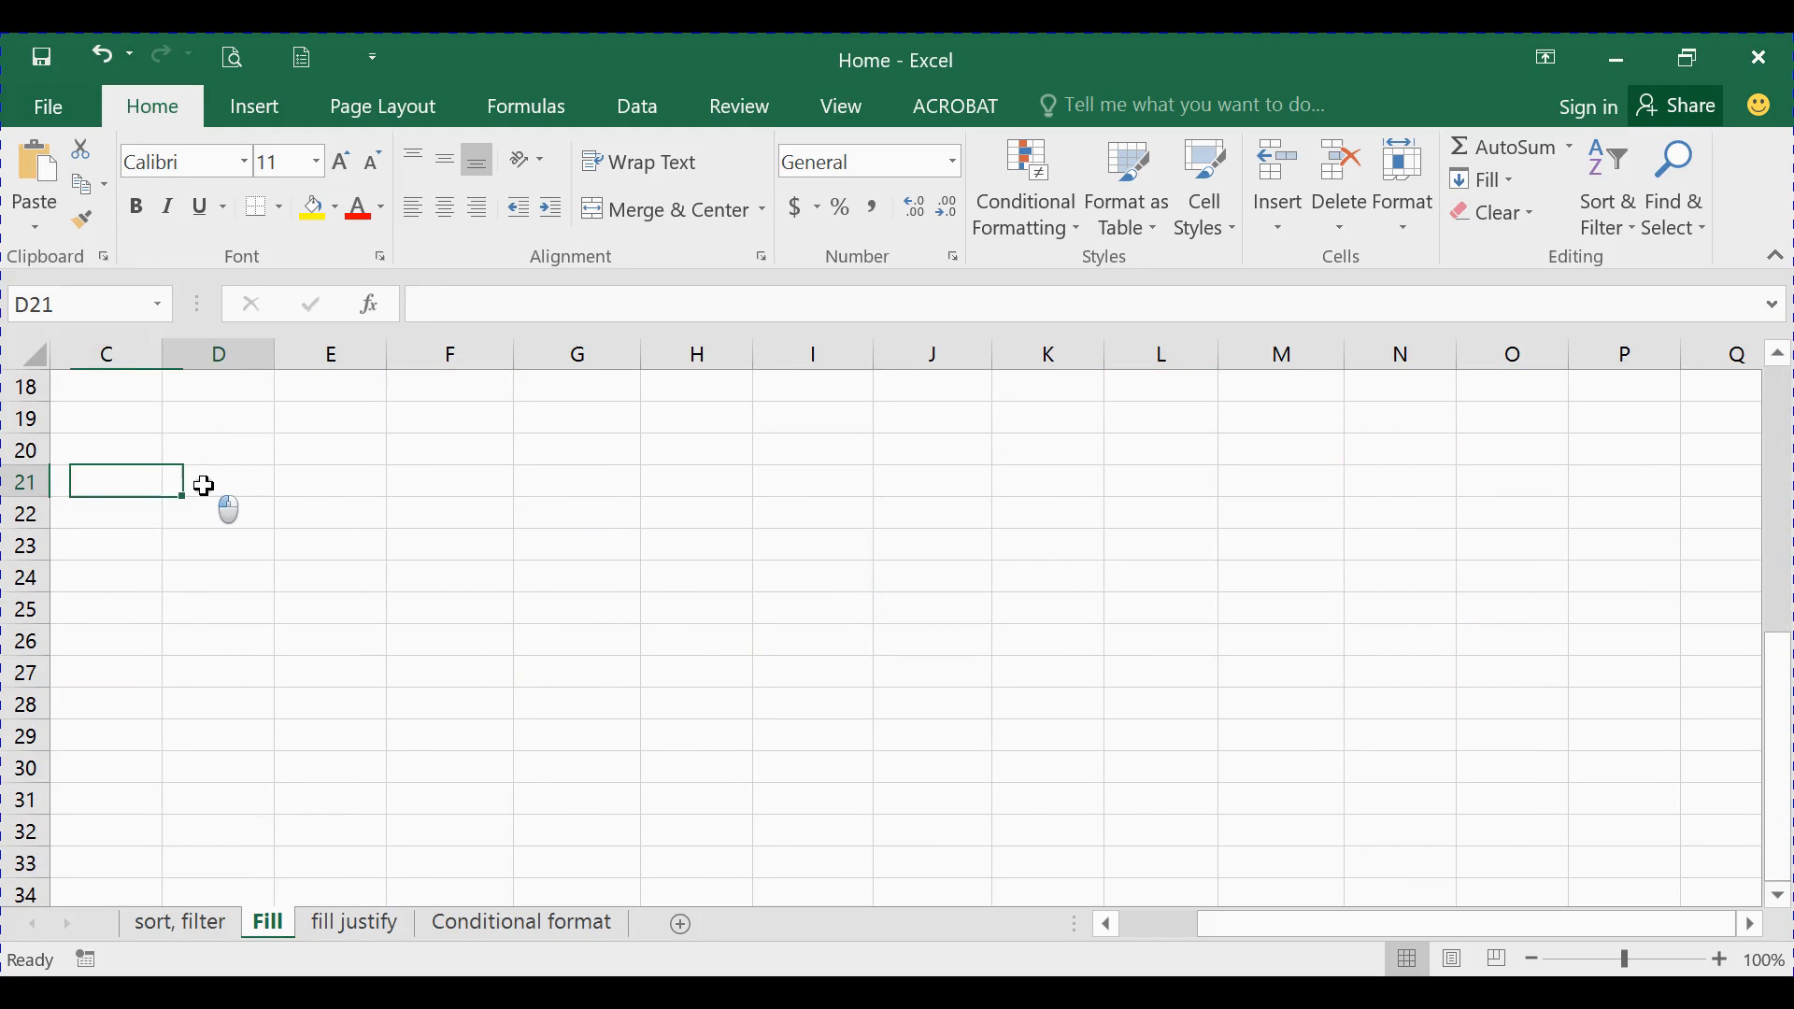
key(ctrl+v)
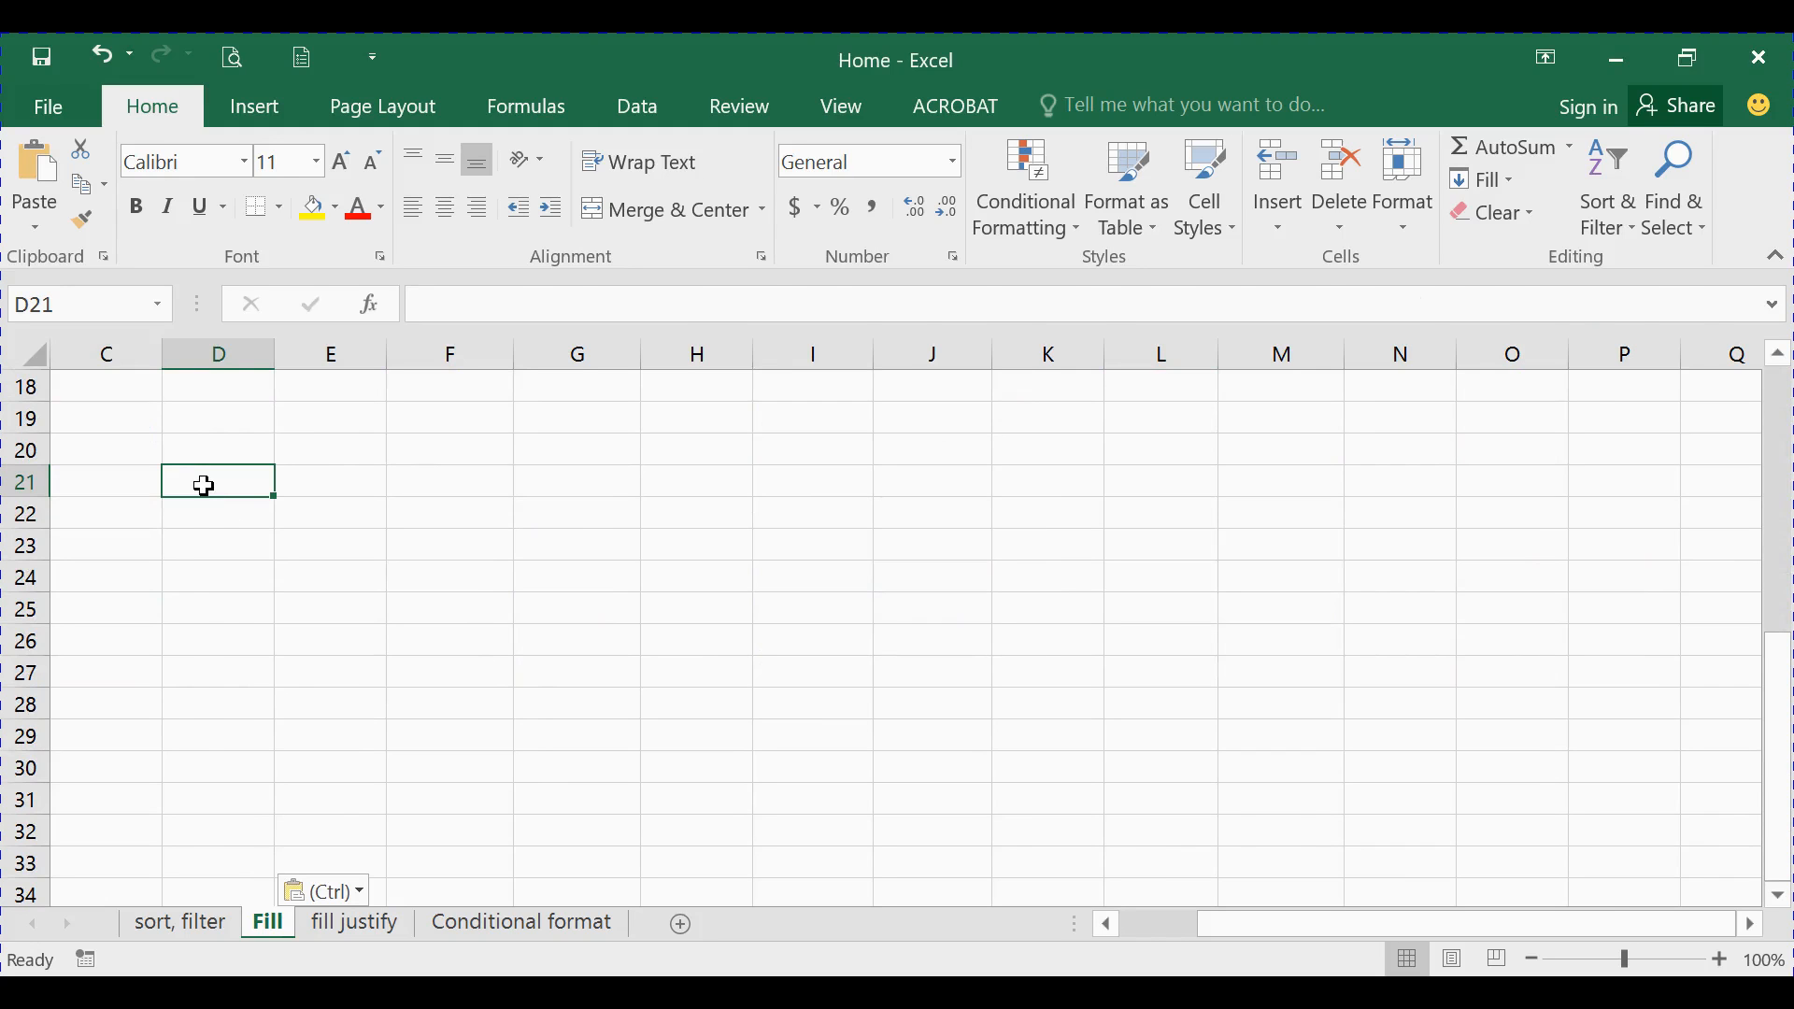
scroll(216, 537, down, 6)
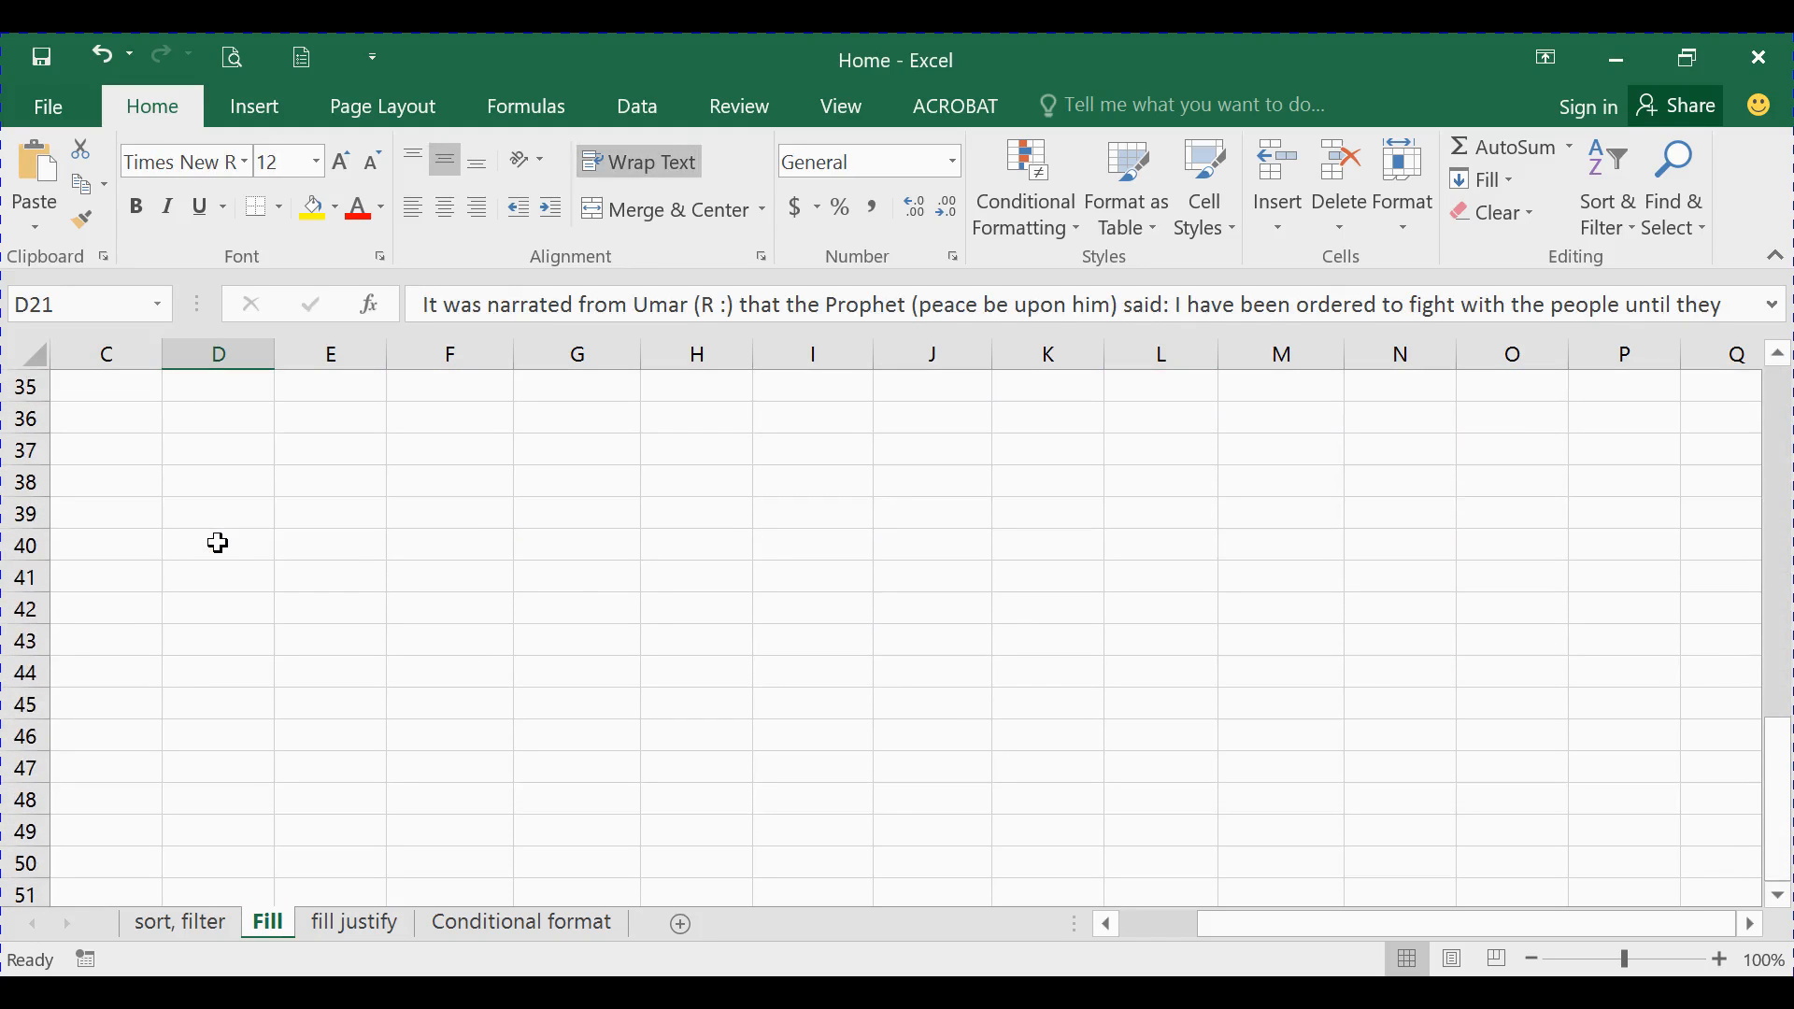
scroll(215, 542, up, 6)
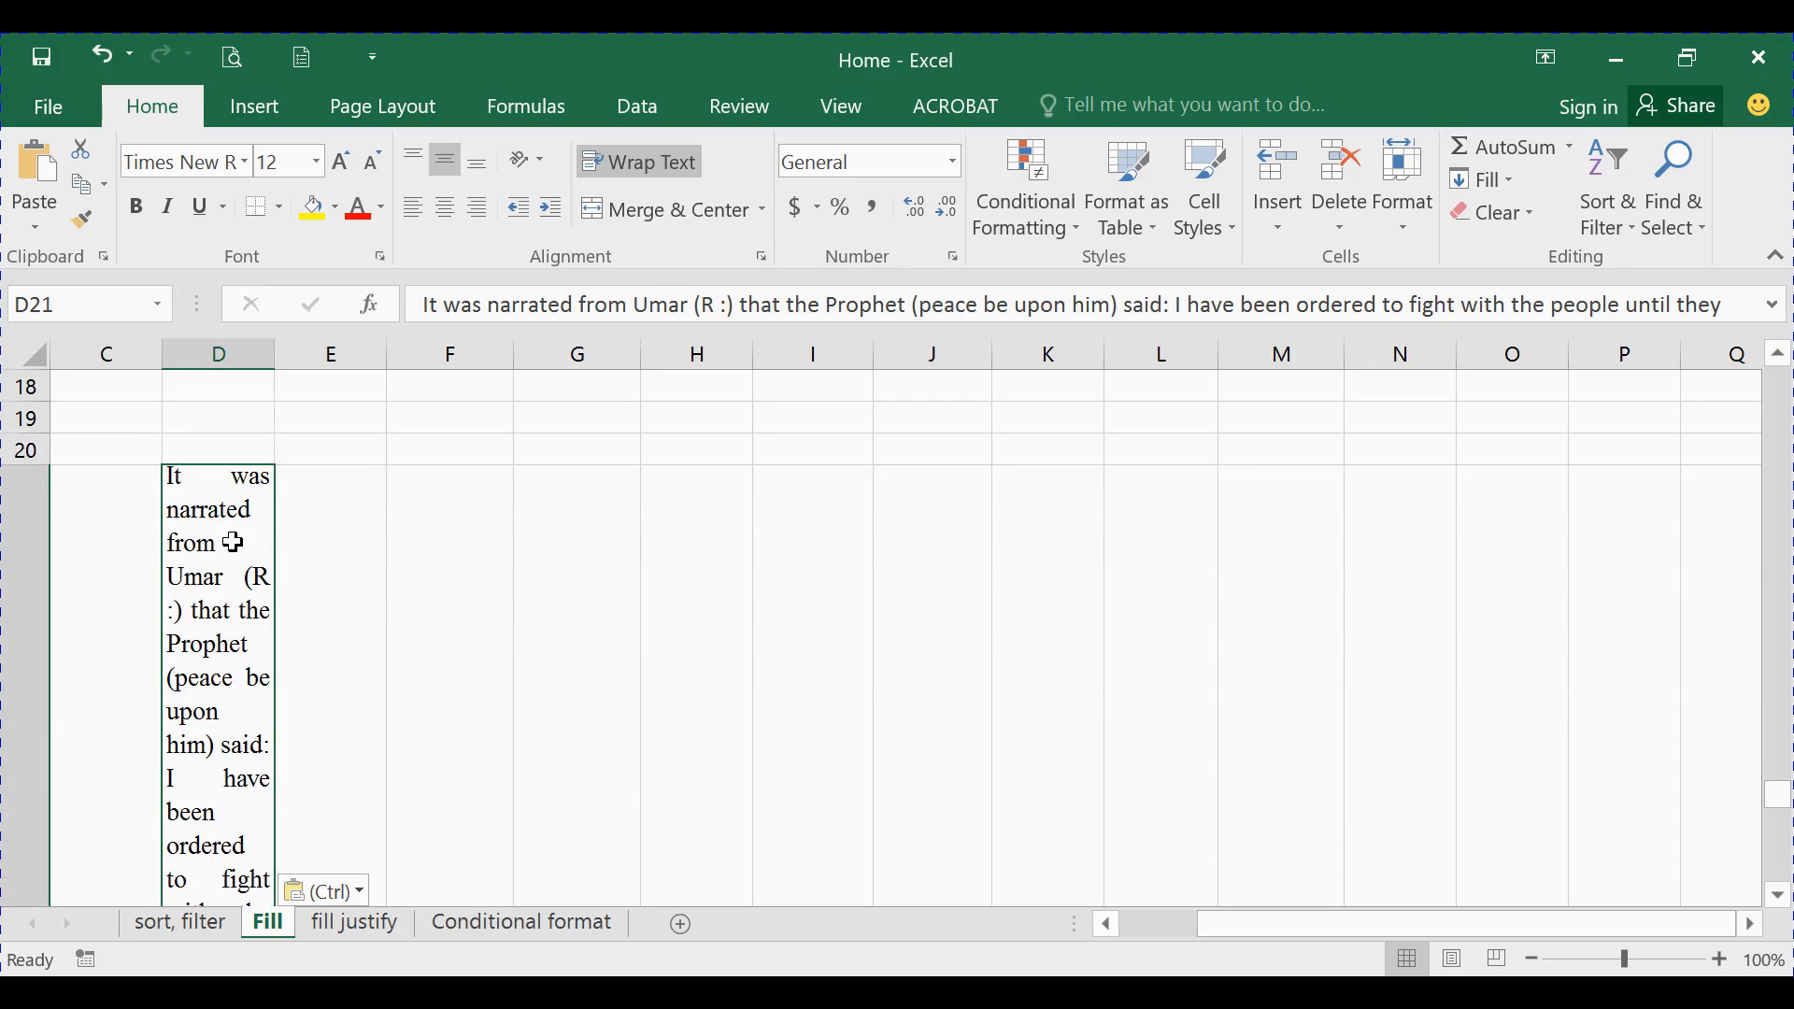
Apply Fill Justify to the pasted paragraph across the range D21:O21 and accept the text truncation
drag(208, 485, 1537, 739)
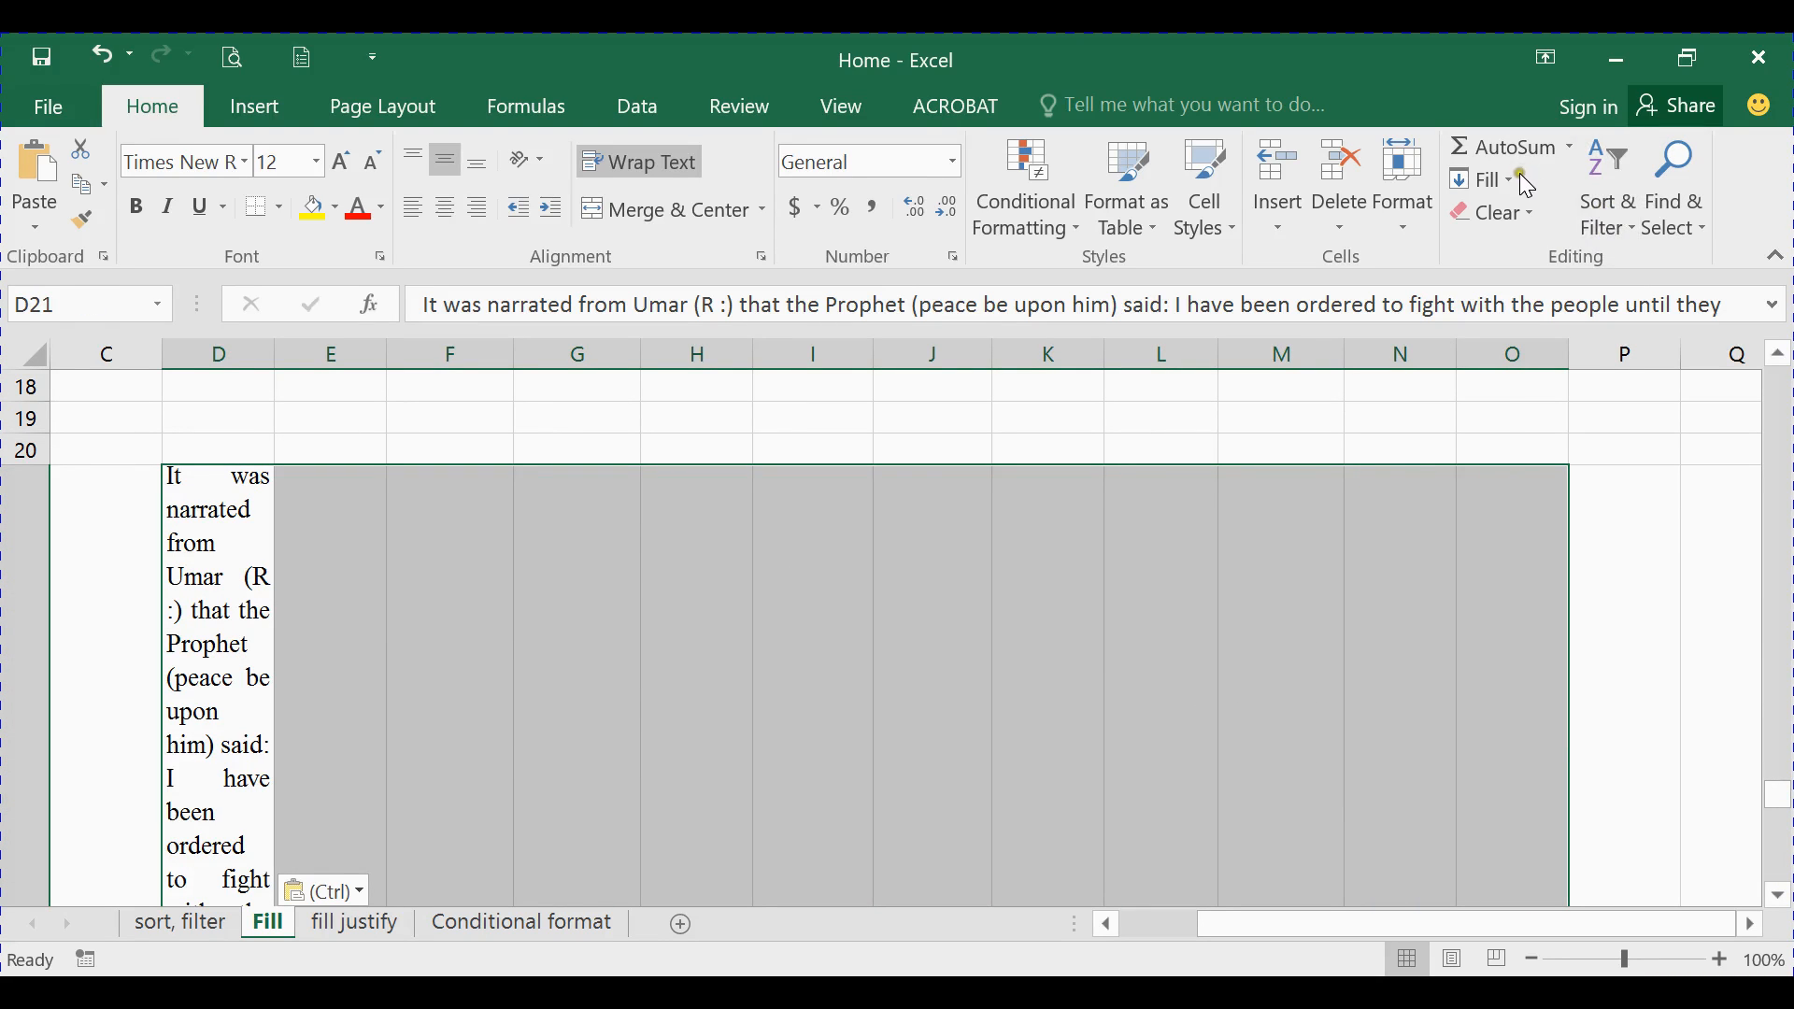
click(1491, 179)
click(1539, 451)
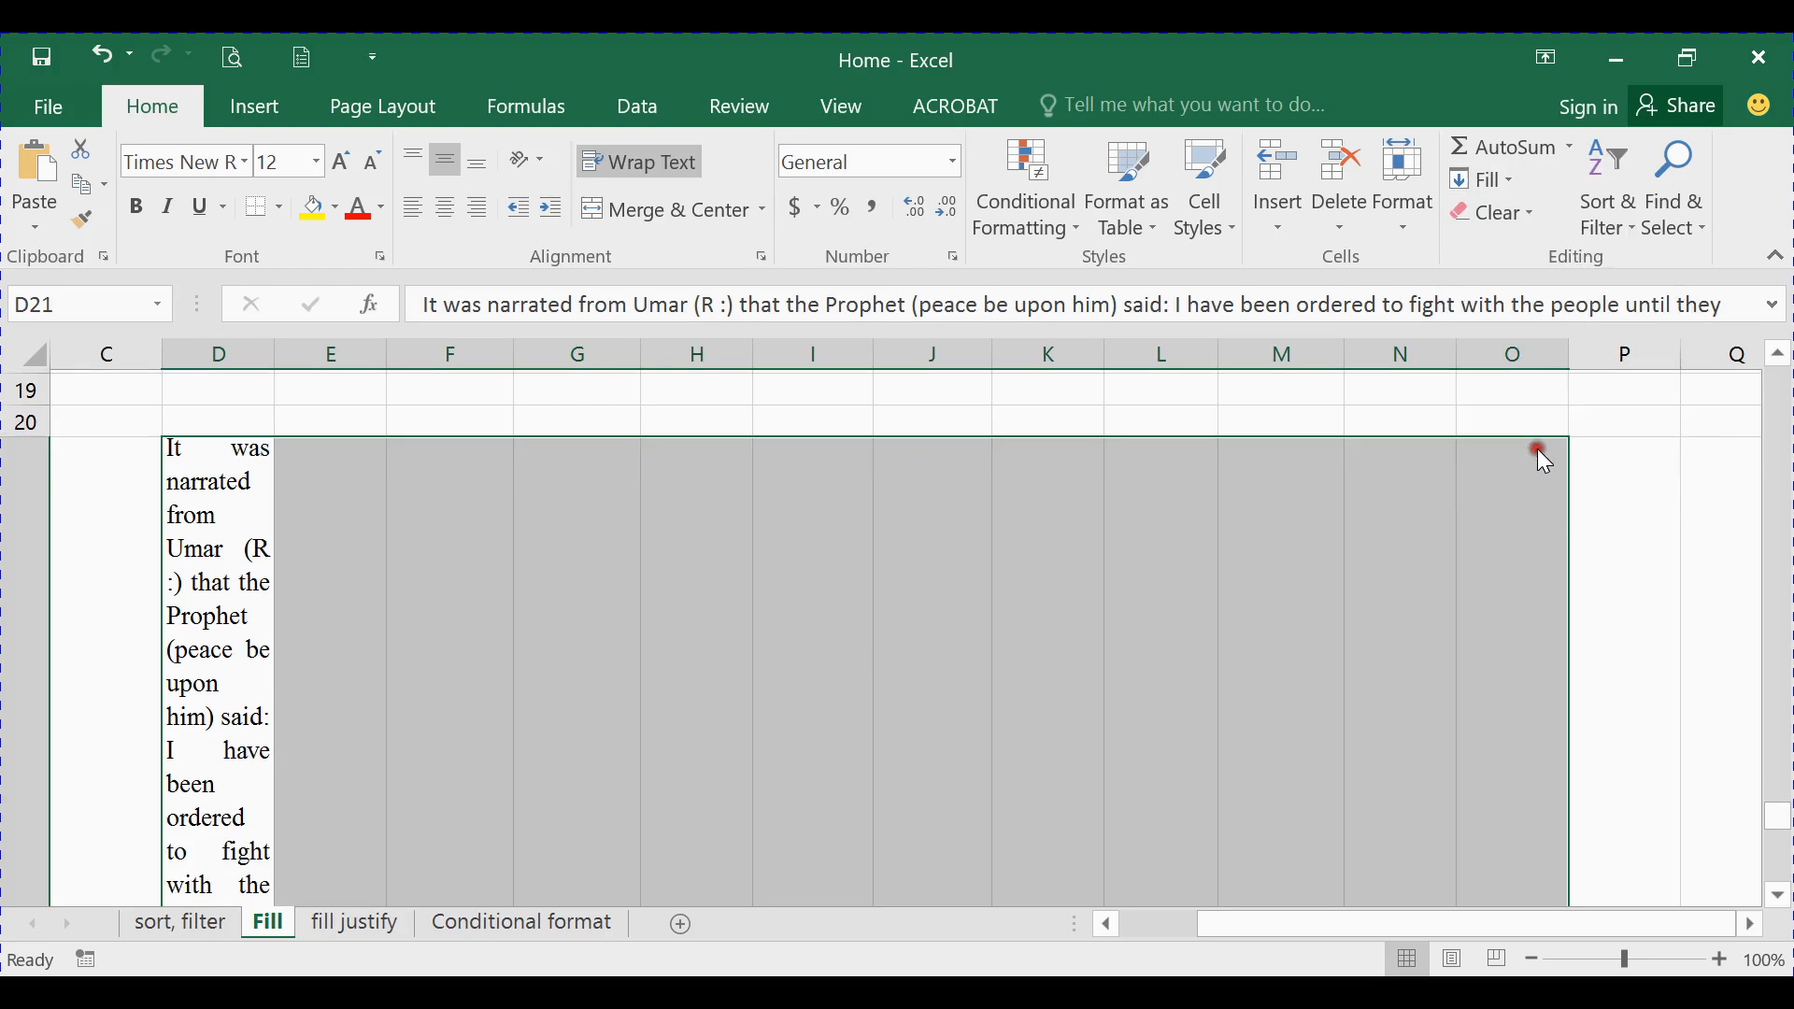
click(861, 609)
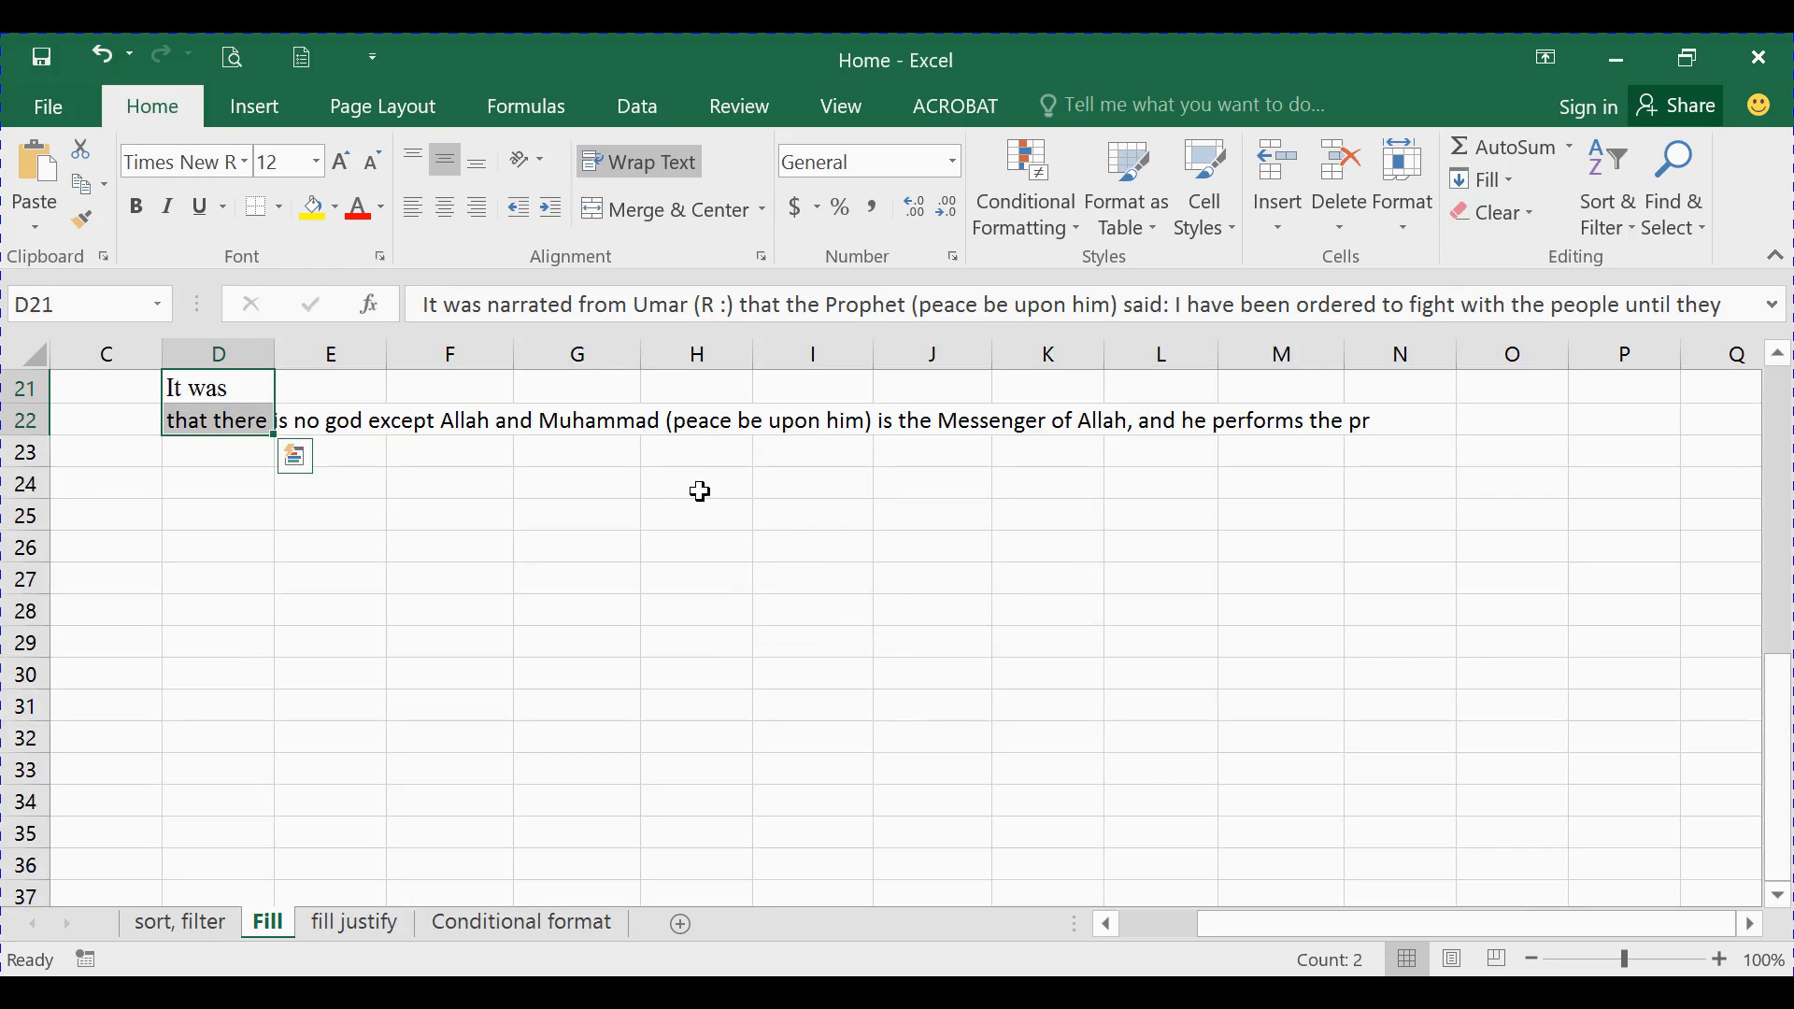
Undo the Fill Justify and the paragraph paste in cell D21 of the Fill sheet
scroll(647, 486, up, 6)
scroll(646, 492, down, 6)
drag(1785, 719, 1783, 632)
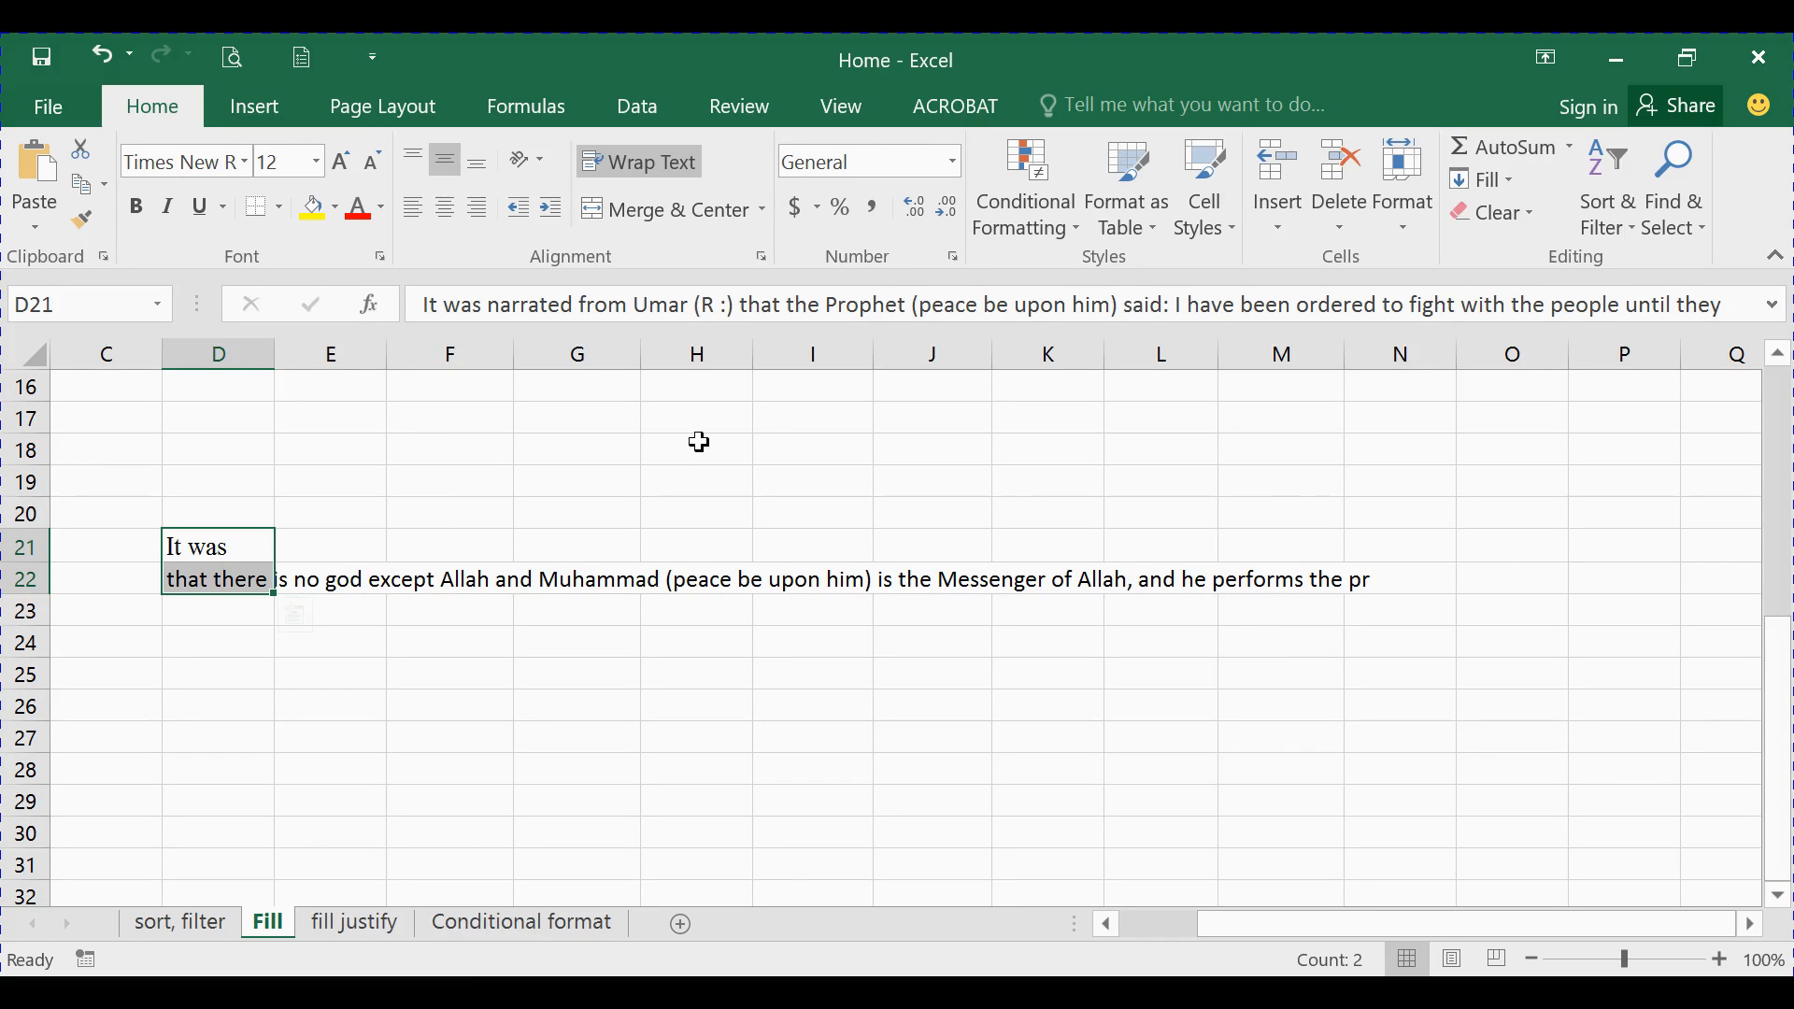
click(111, 62)
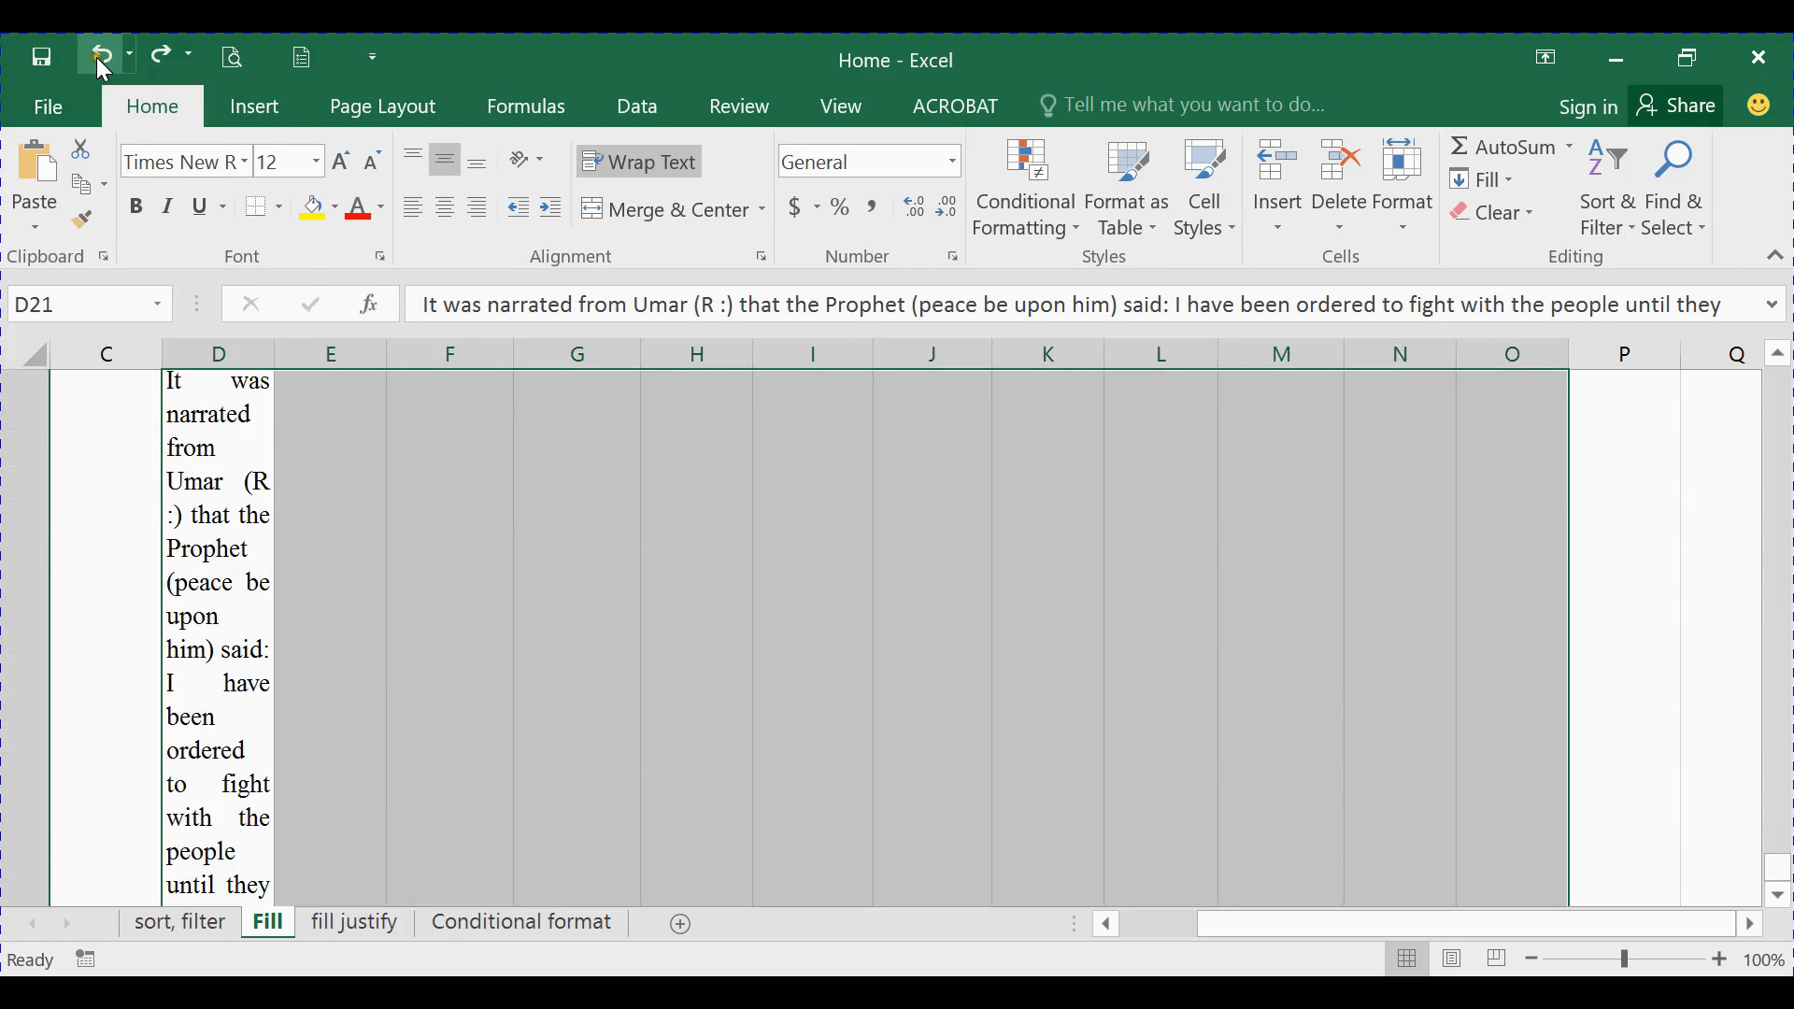
click(101, 60)
scroll(657, 512, up, 6)
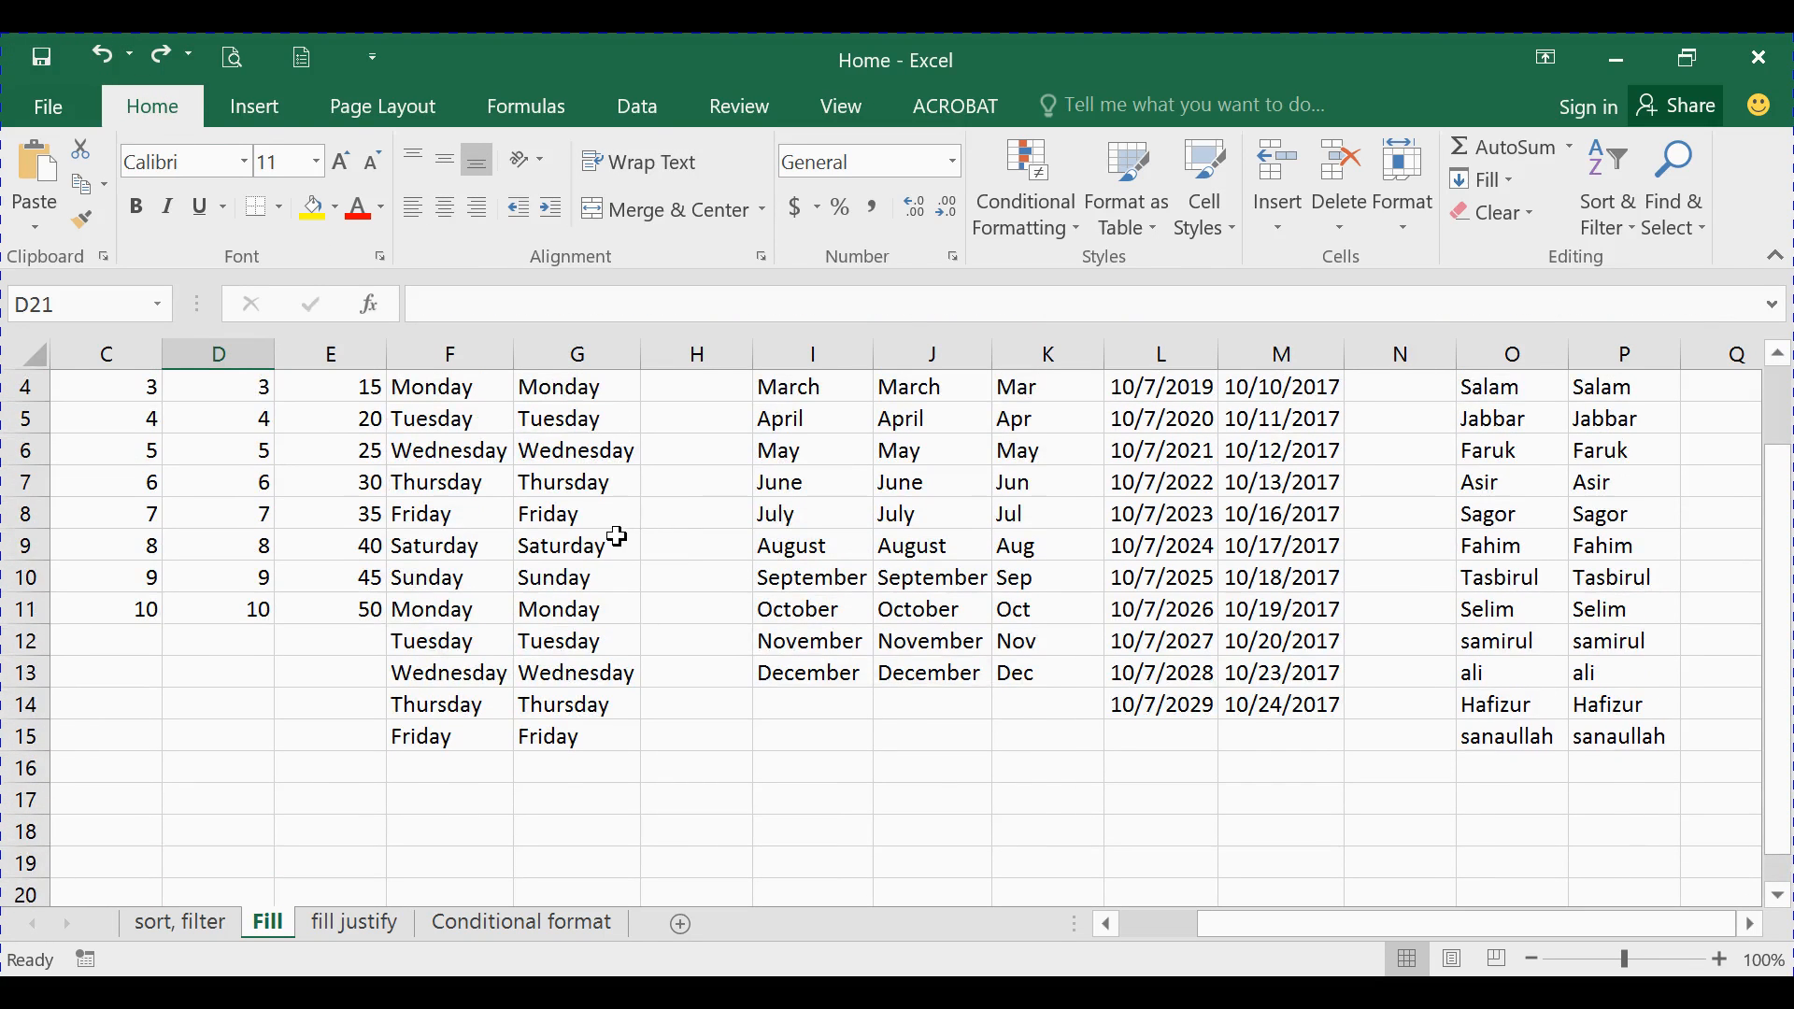
click(322, 767)
scroll(1224, 594, up, 1)
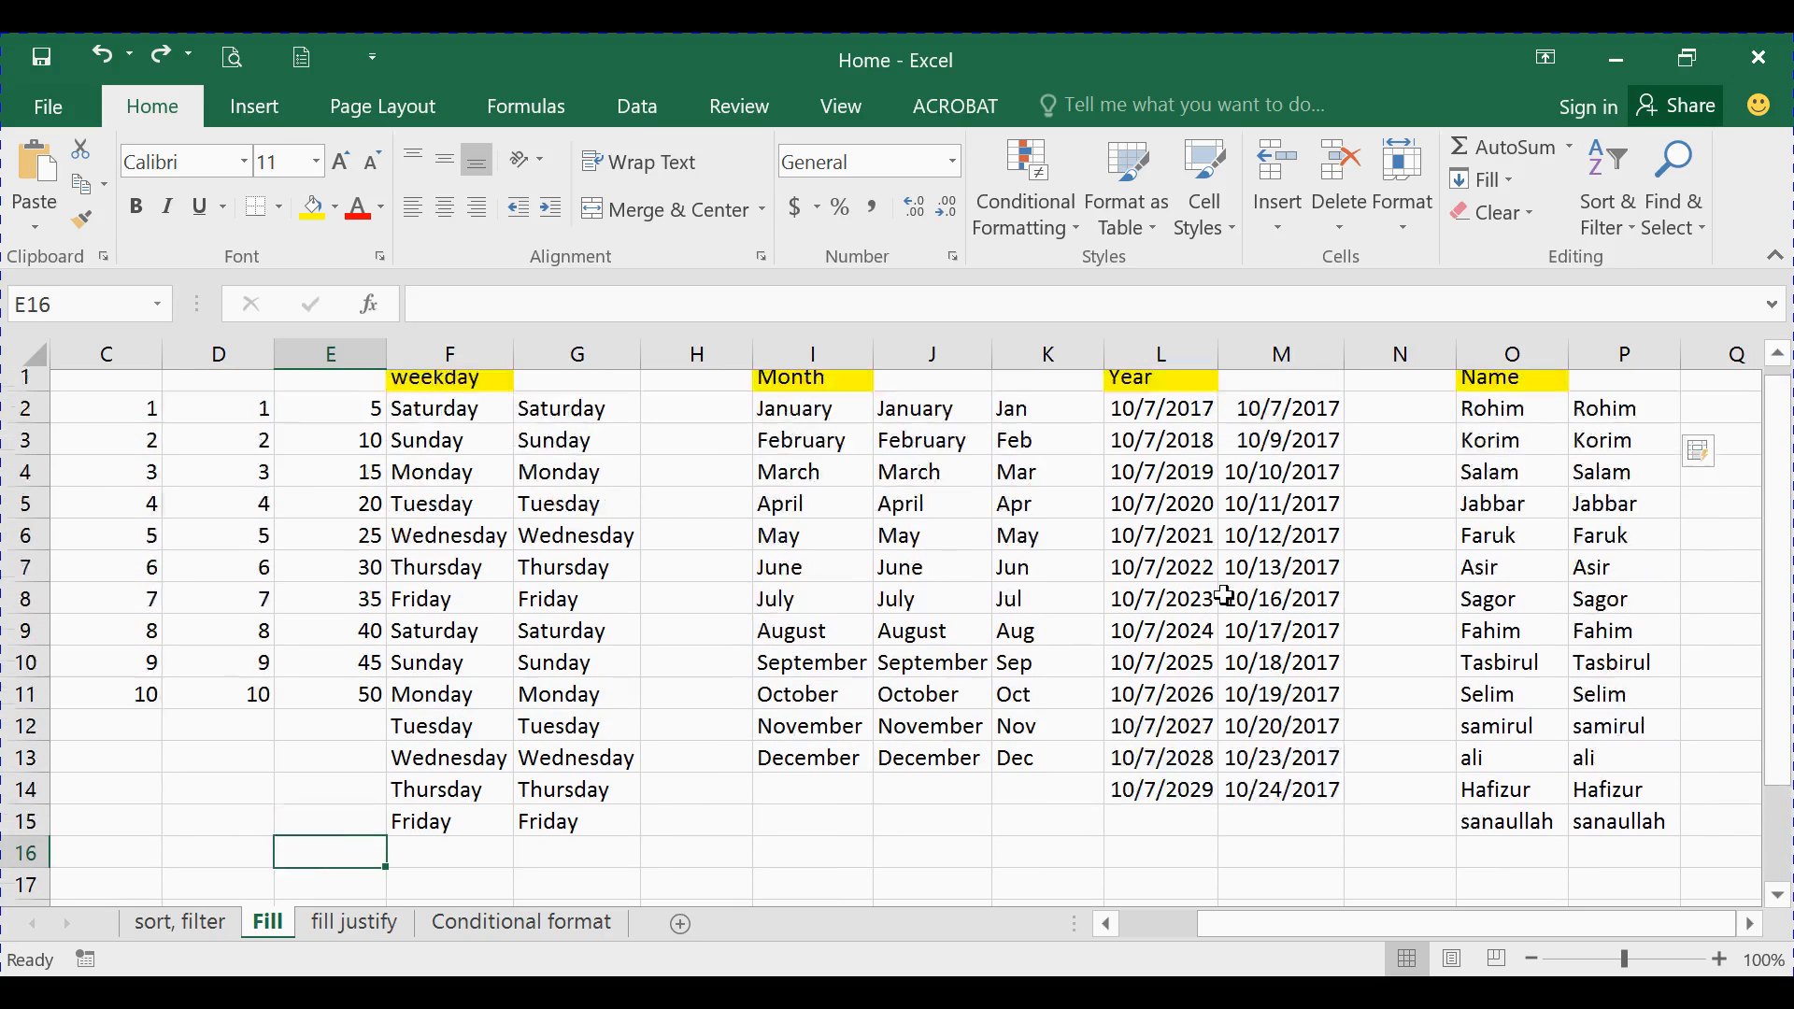
Examine the Fill commands and the Series dialog's Date and AutoFill types and date units without applying anything
click(1510, 178)
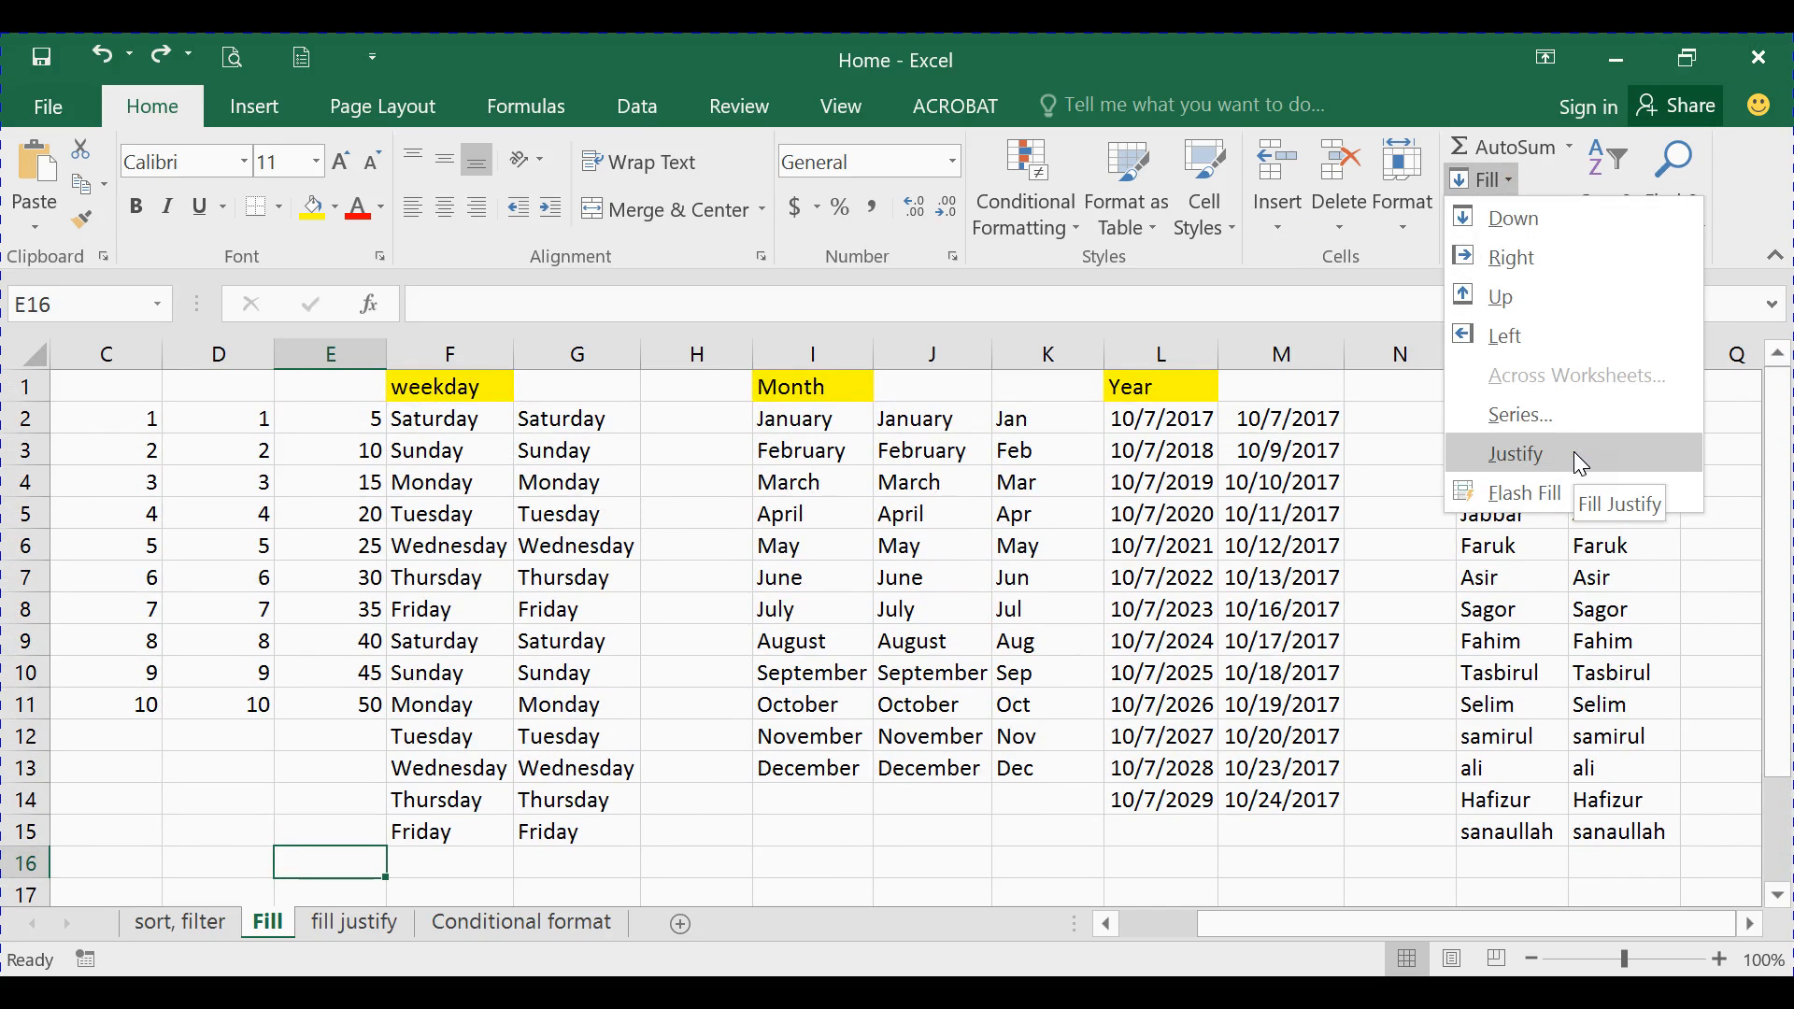
click(1489, 463)
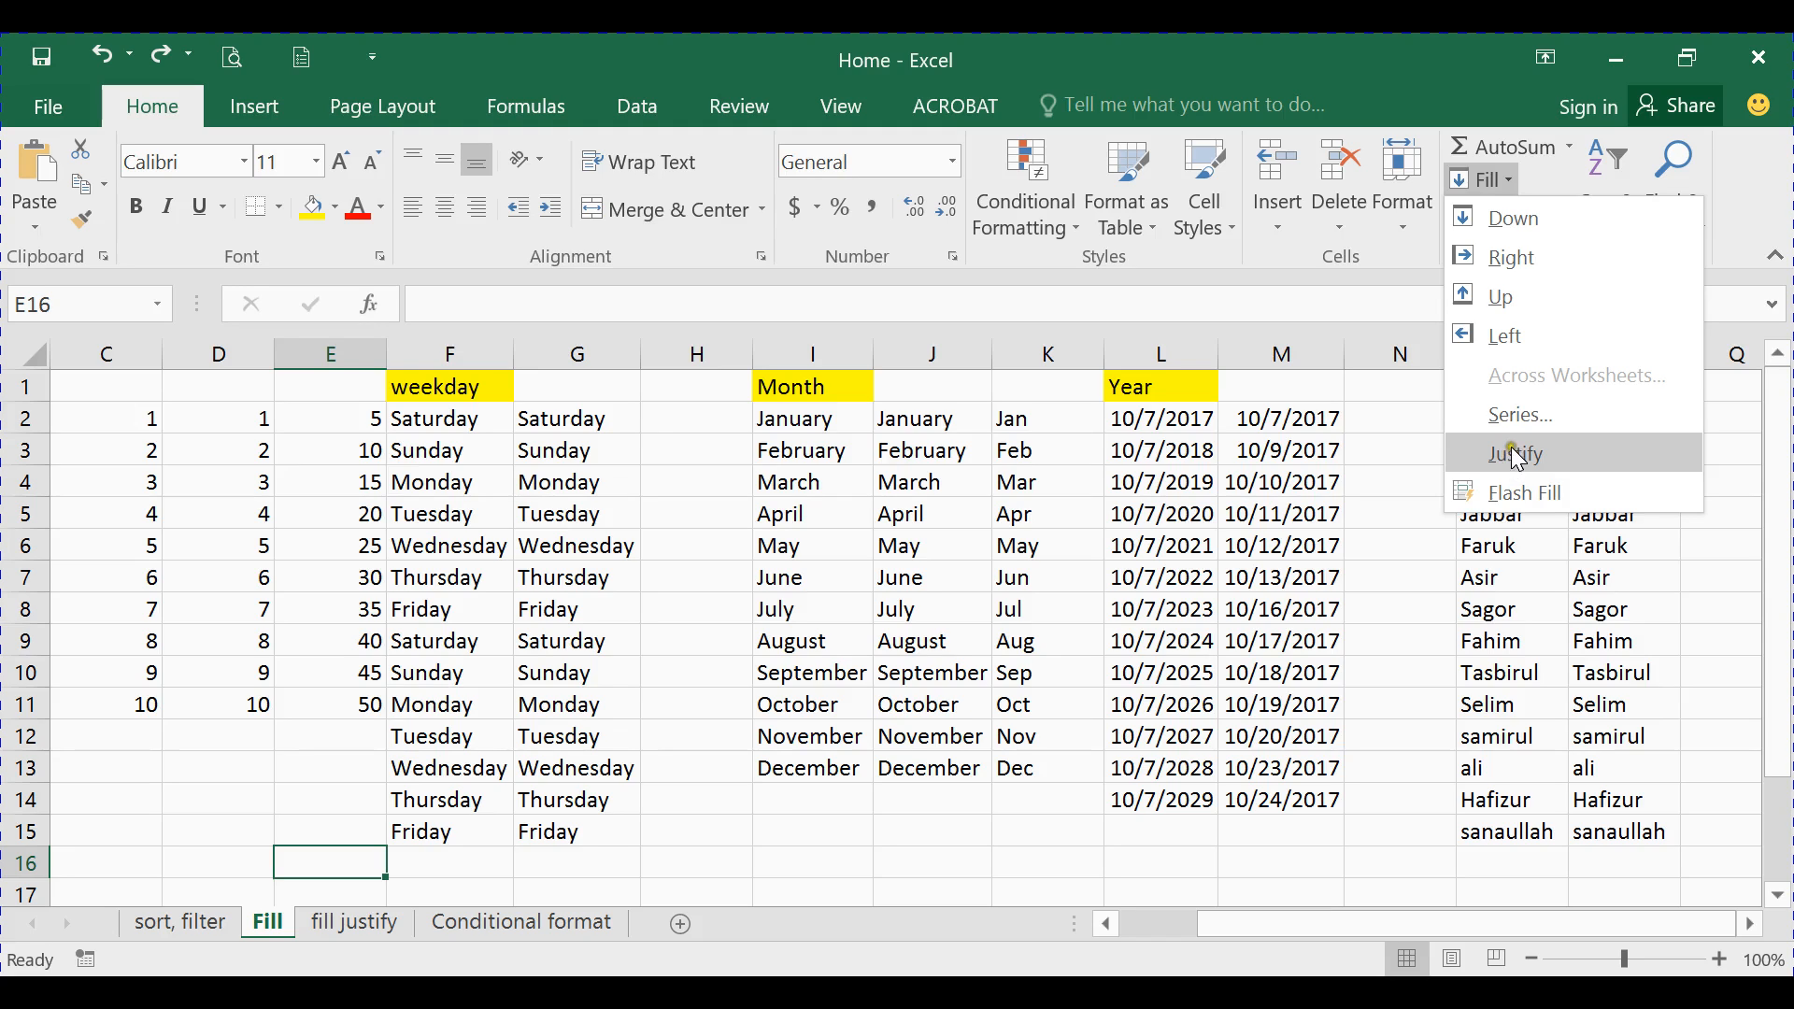
click(1546, 377)
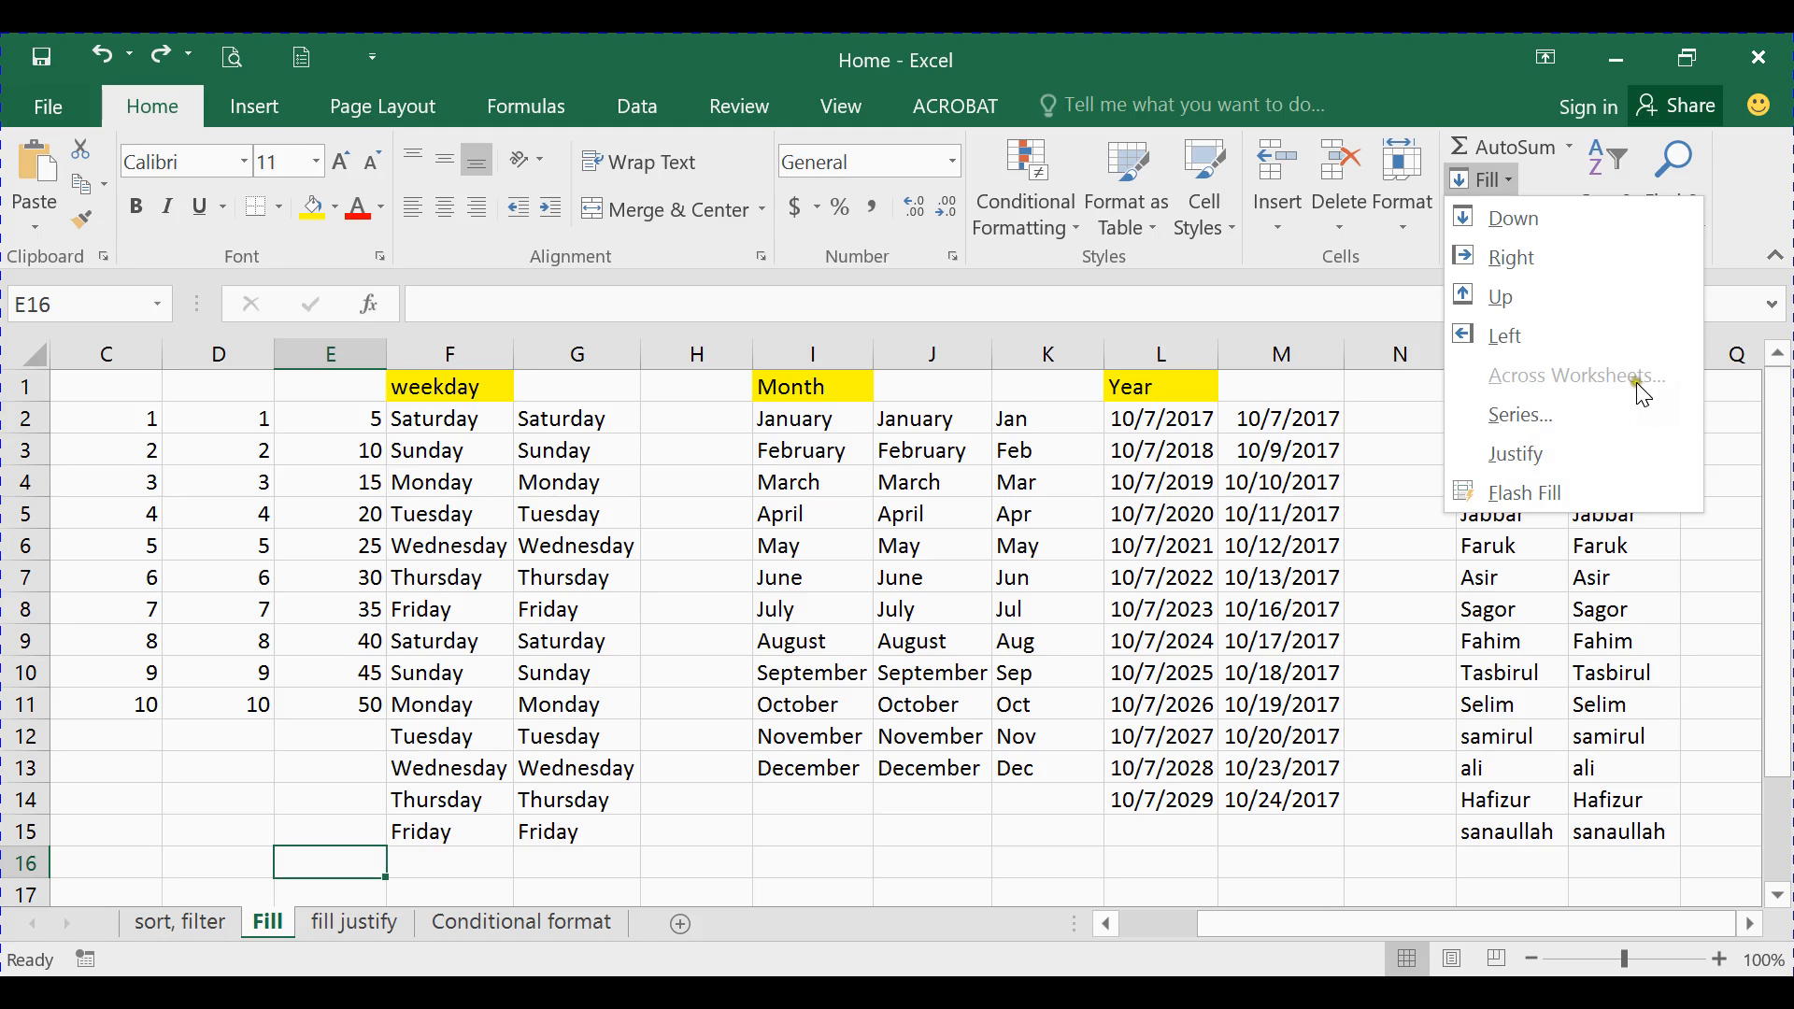
click(1551, 417)
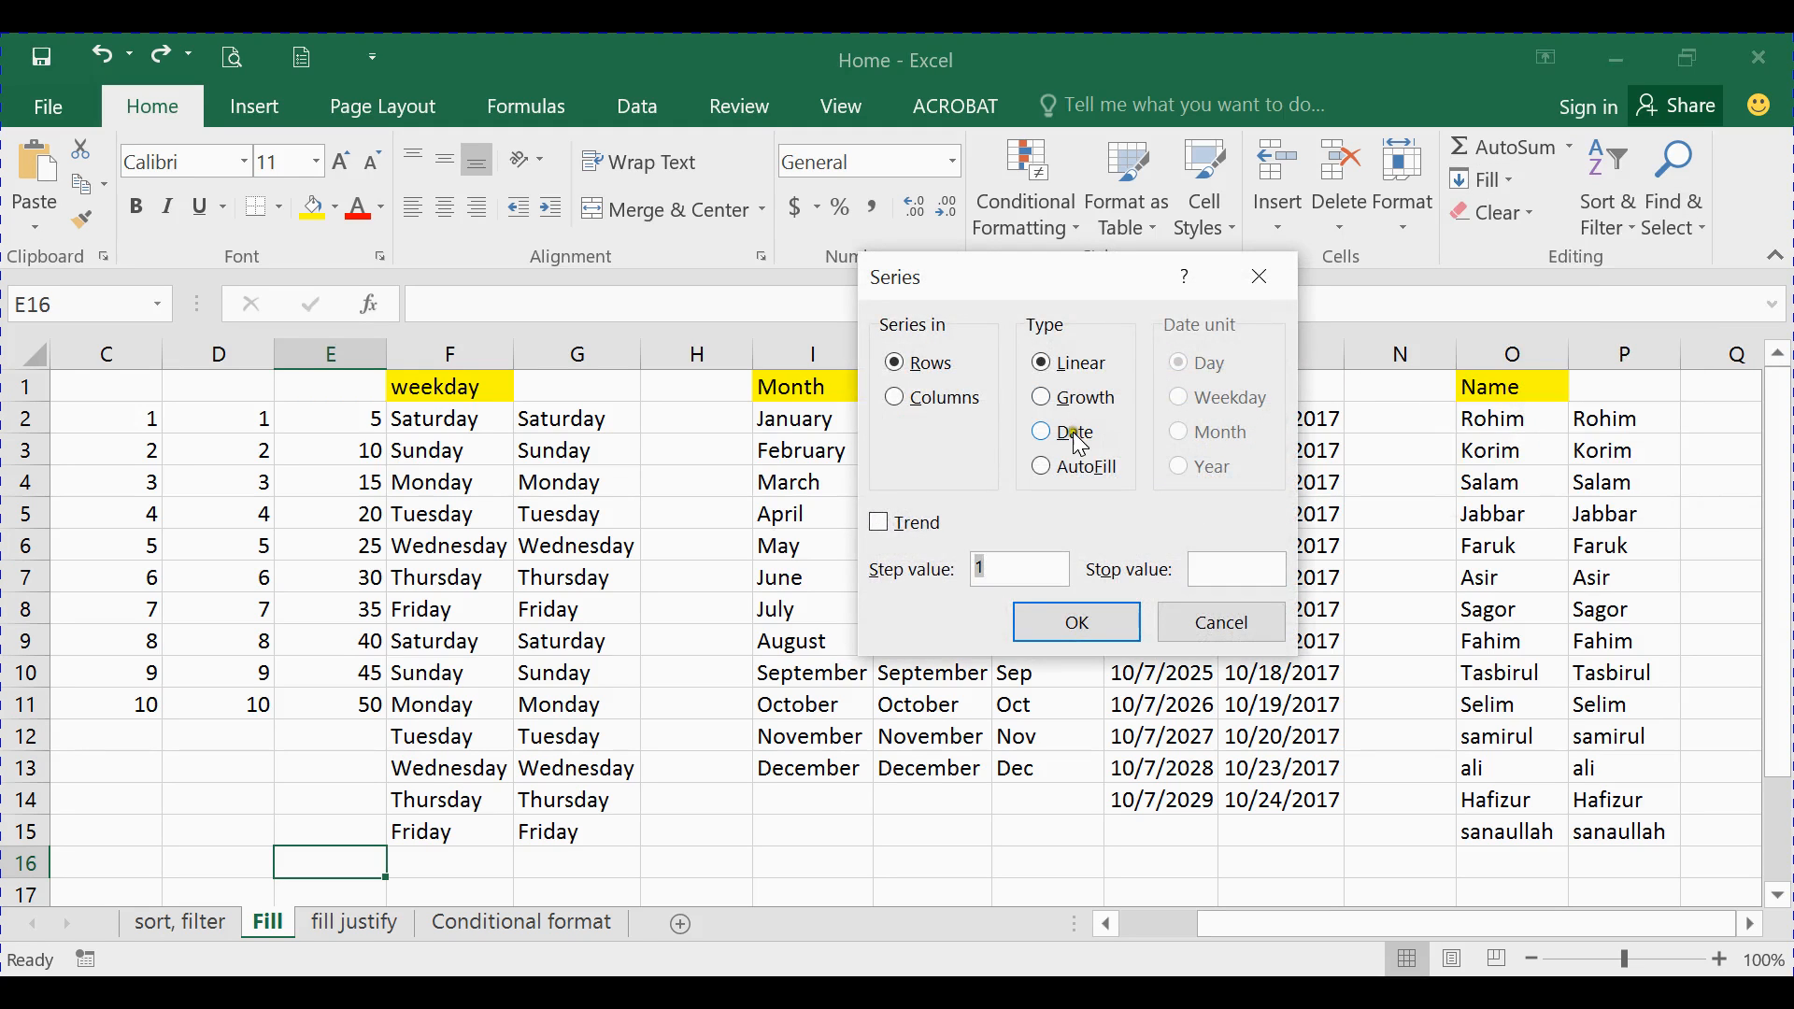
click(1074, 435)
click(1214, 397)
click(1210, 431)
click(1205, 467)
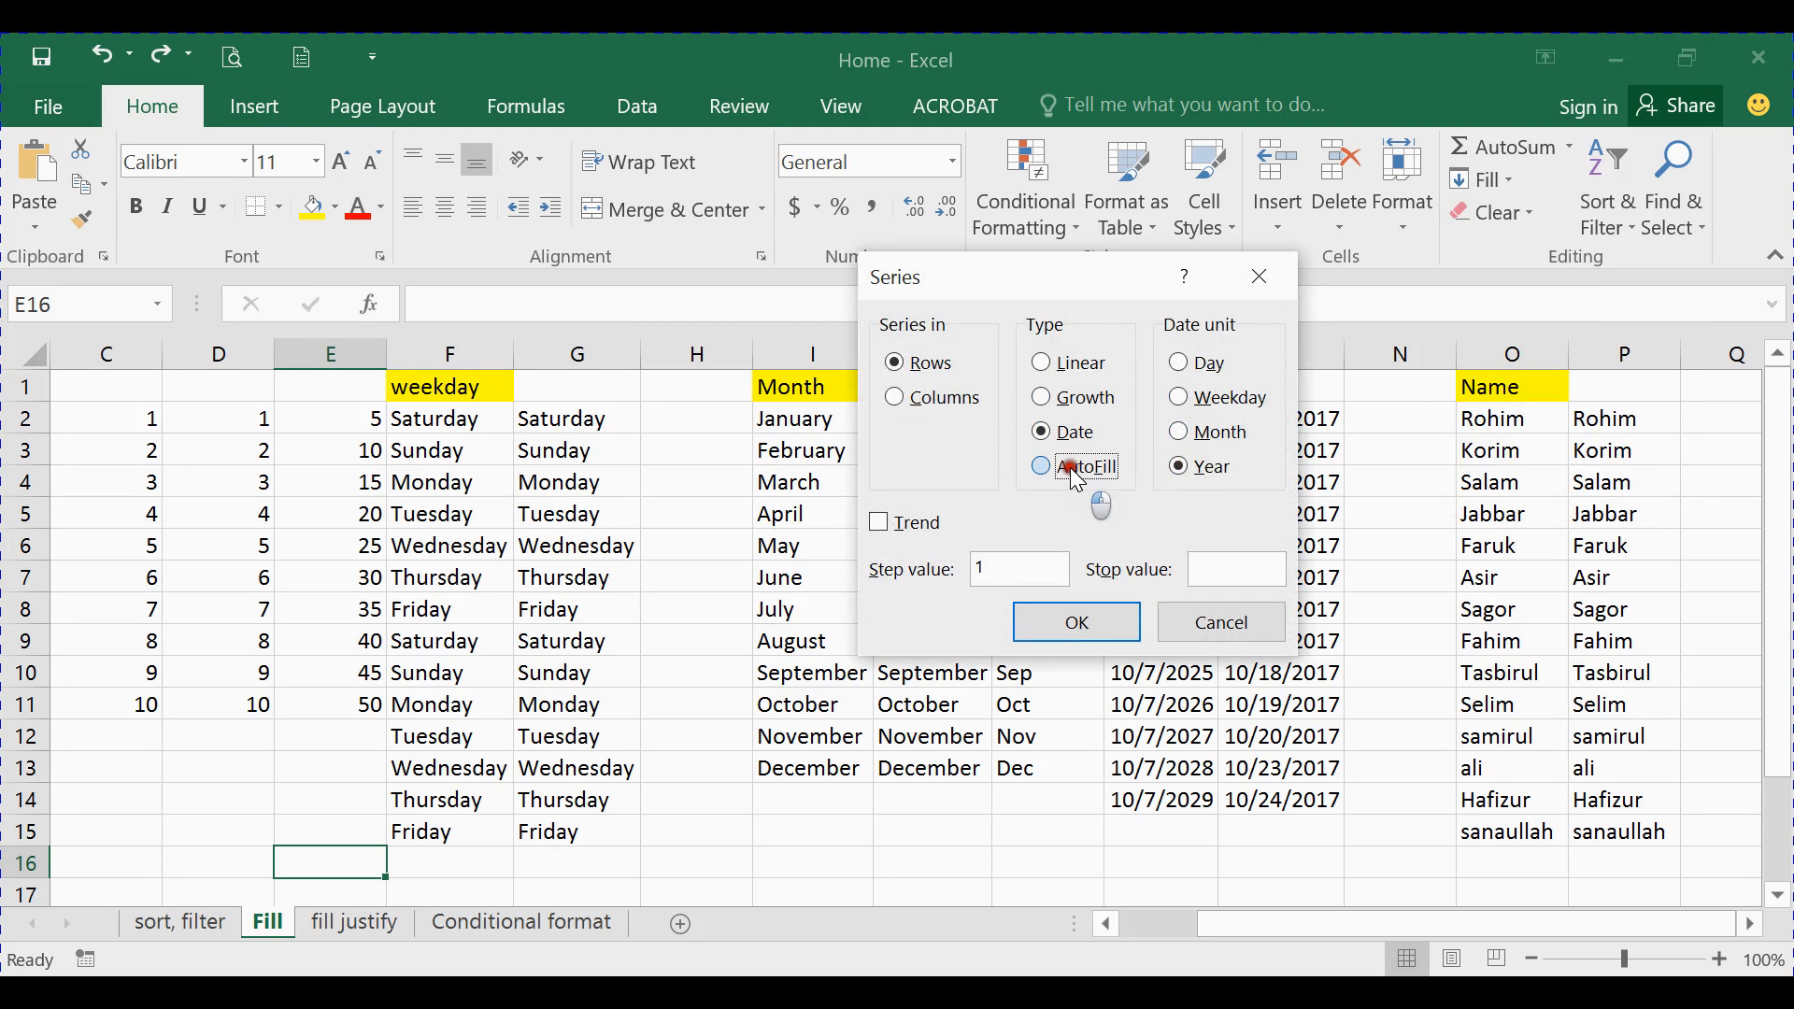
click(1075, 472)
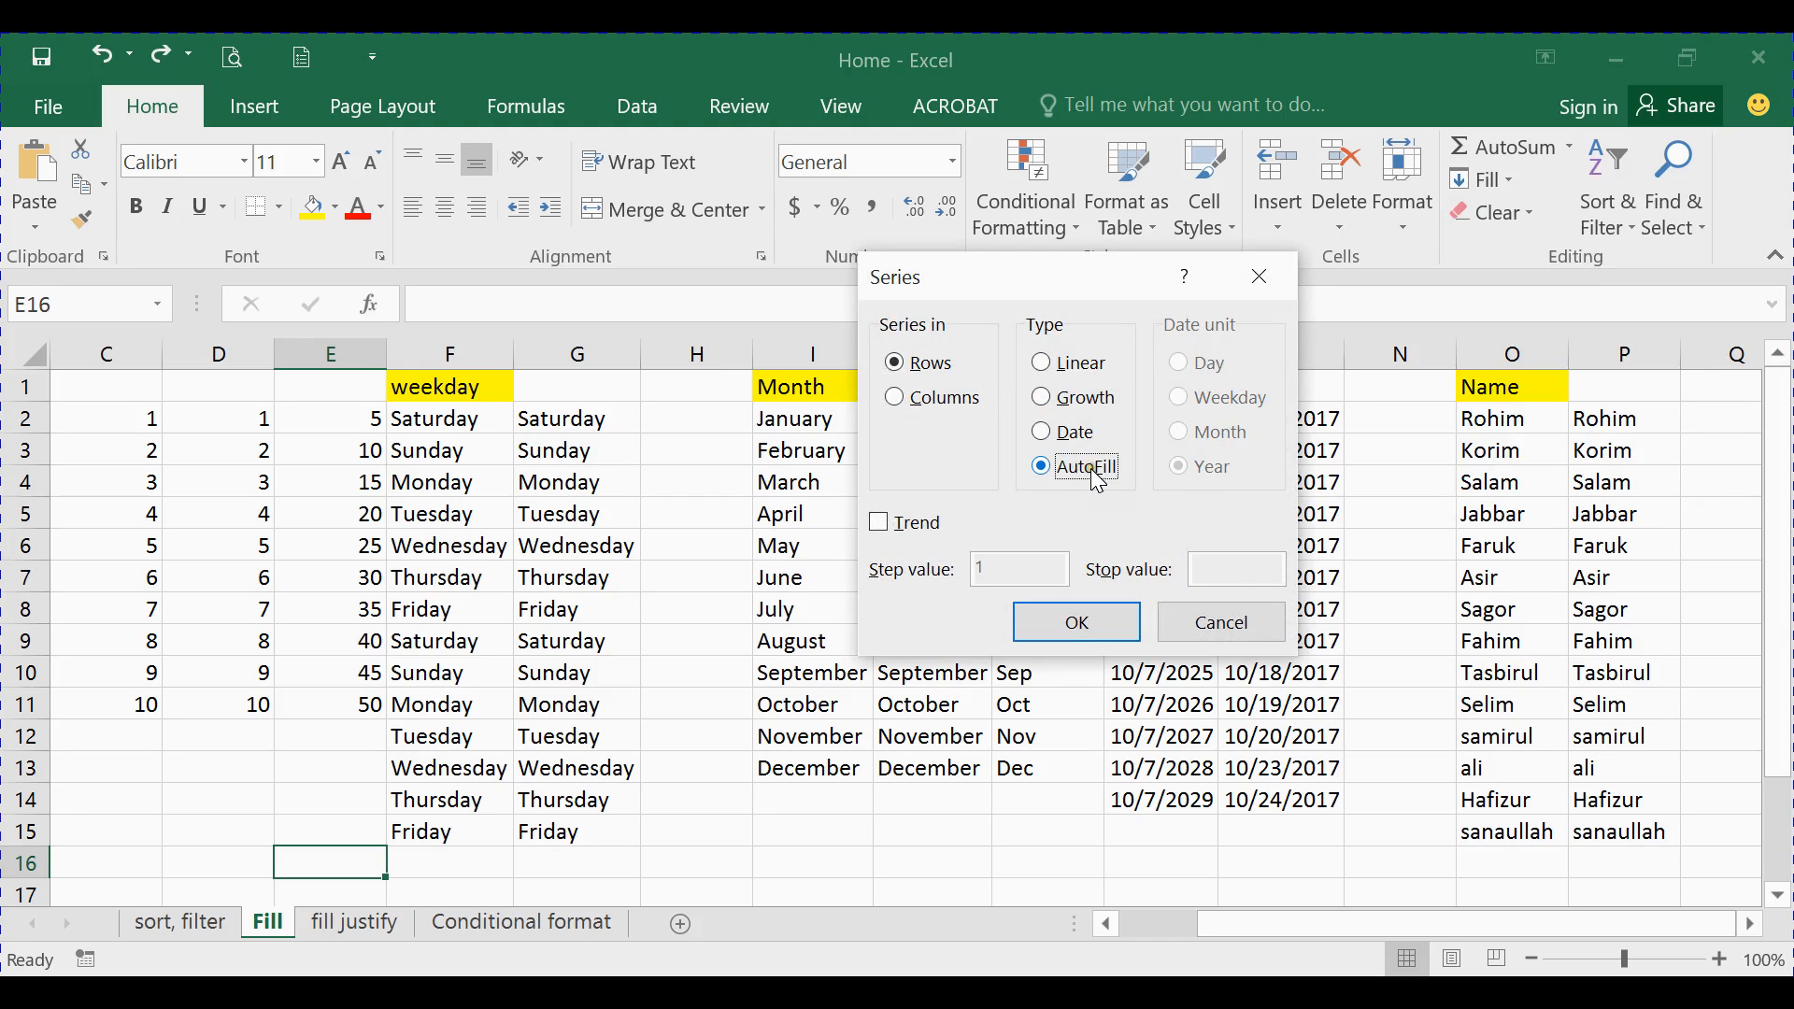
click(1259, 277)
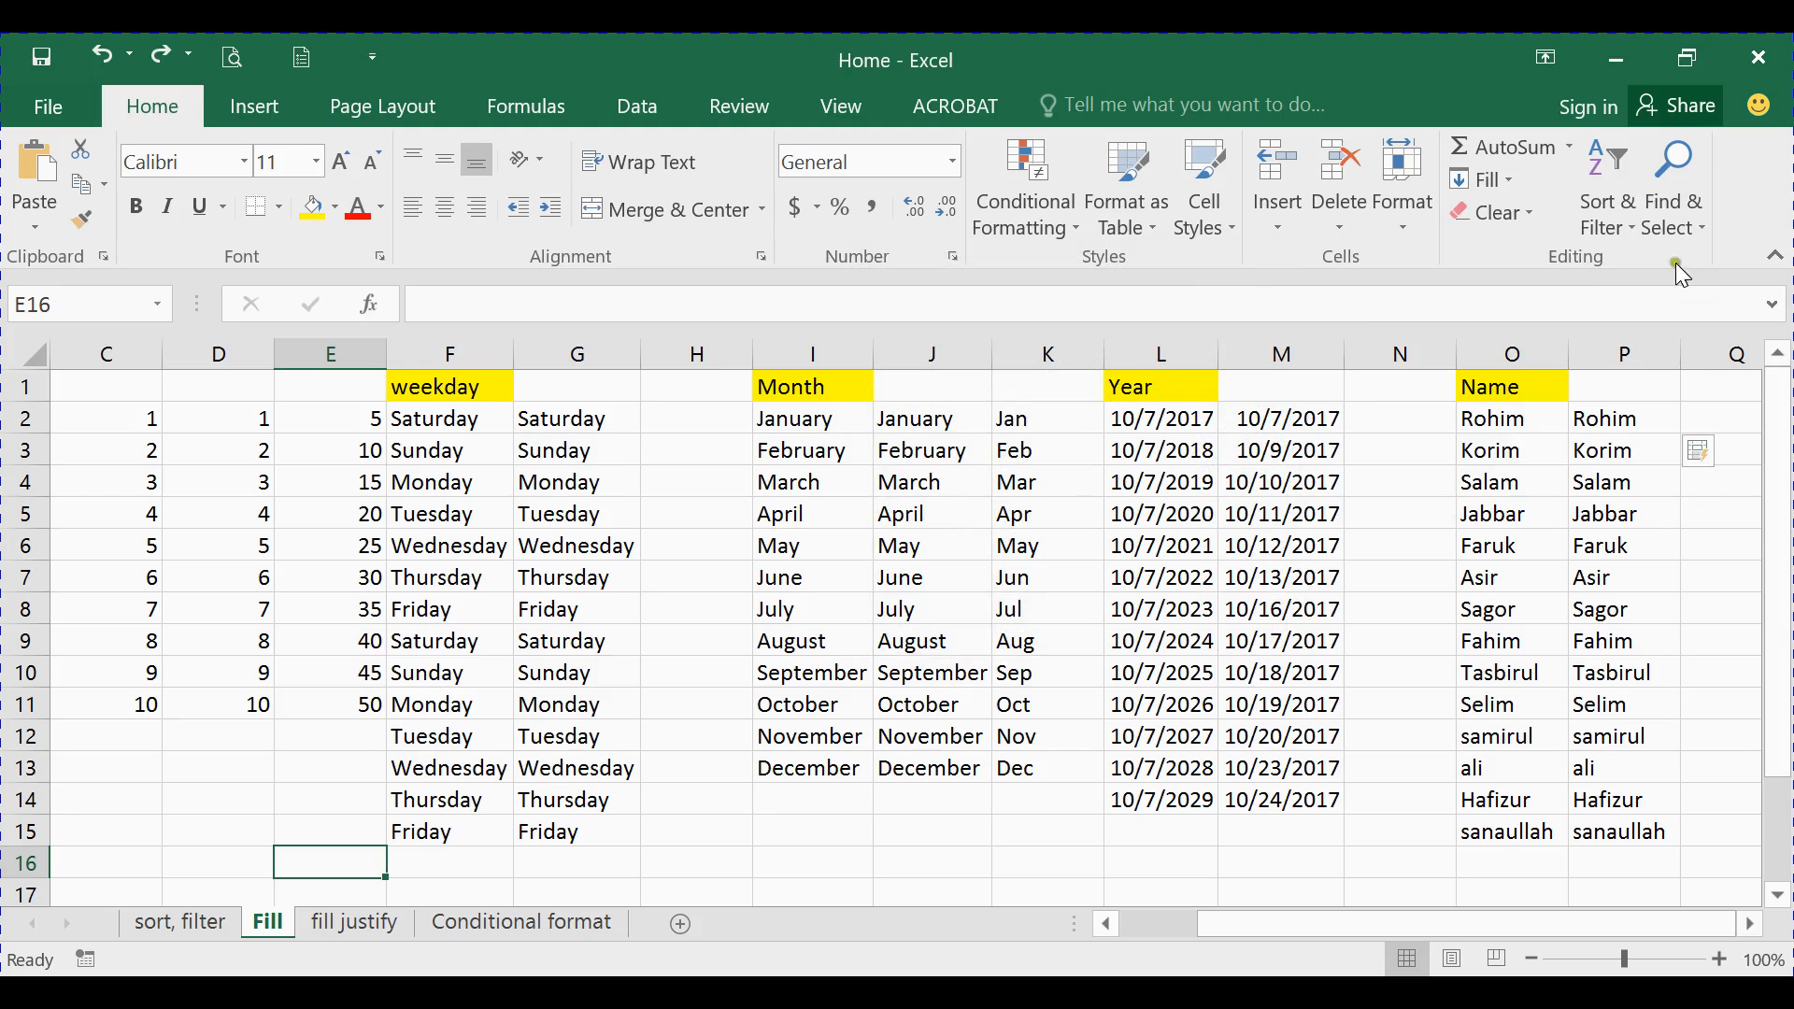
click(1485, 179)
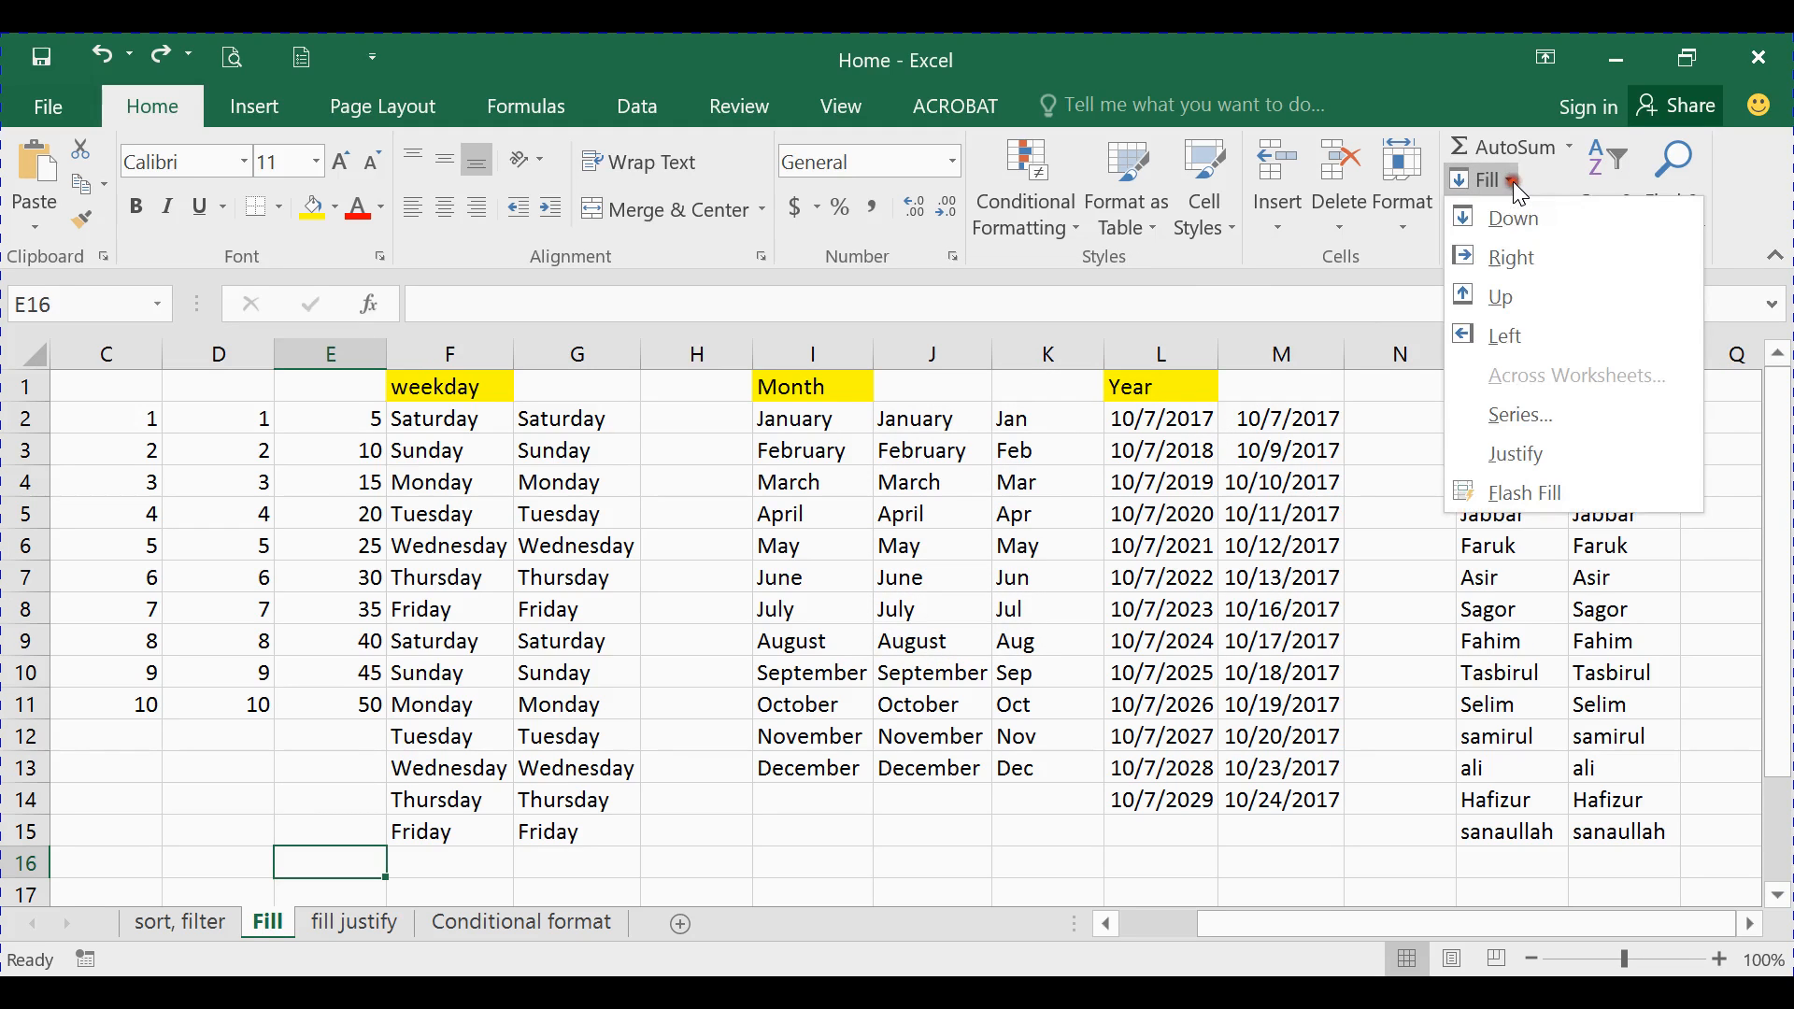
click(1539, 411)
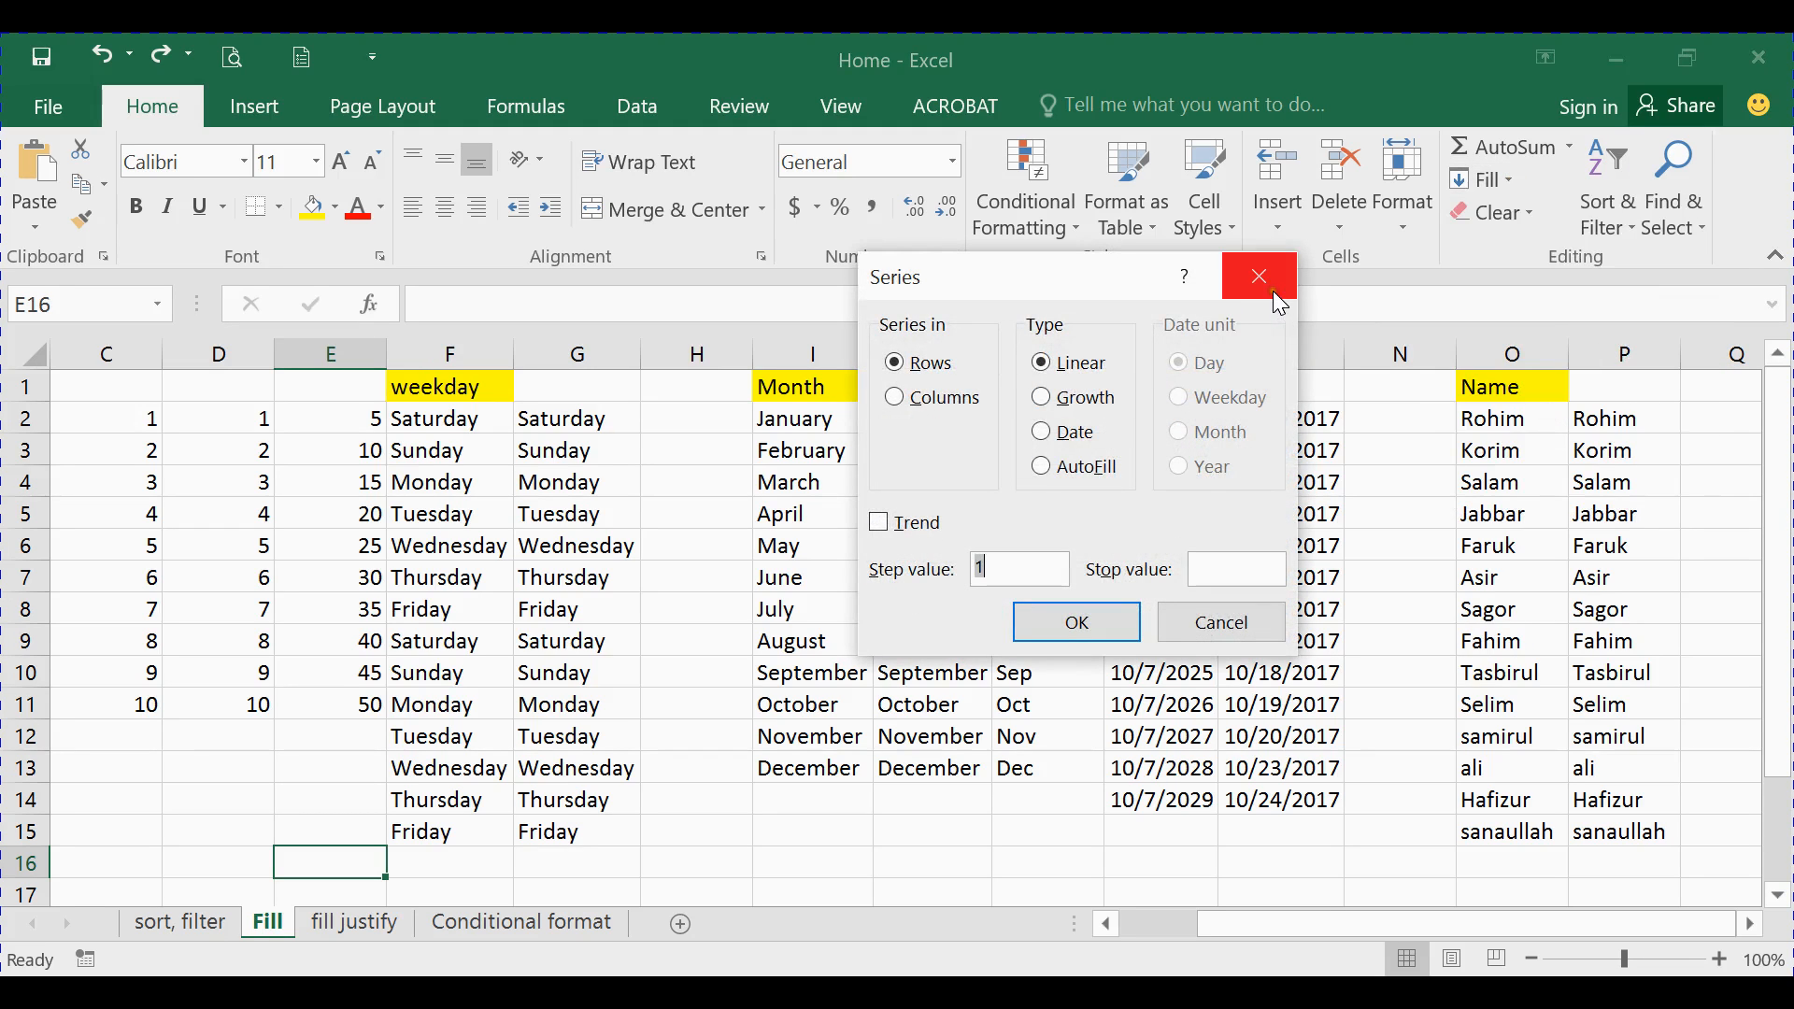
click(1272, 293)
click(1505, 180)
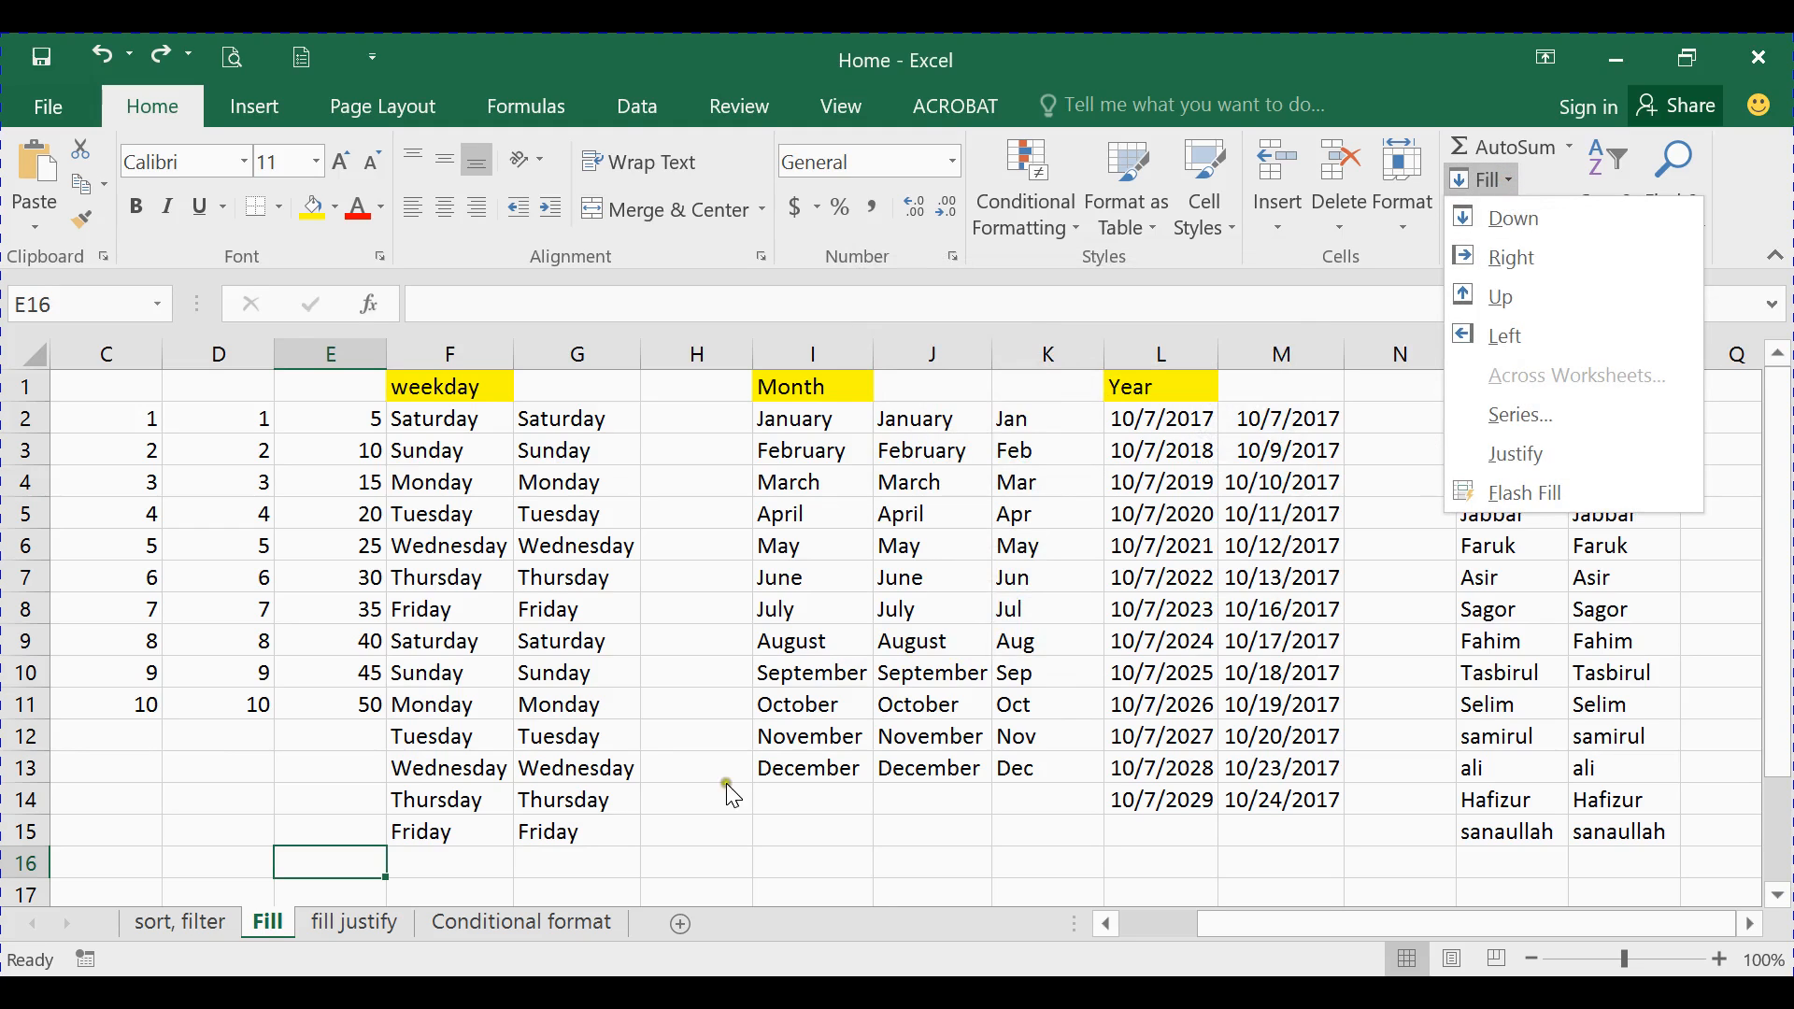
click(627, 832)
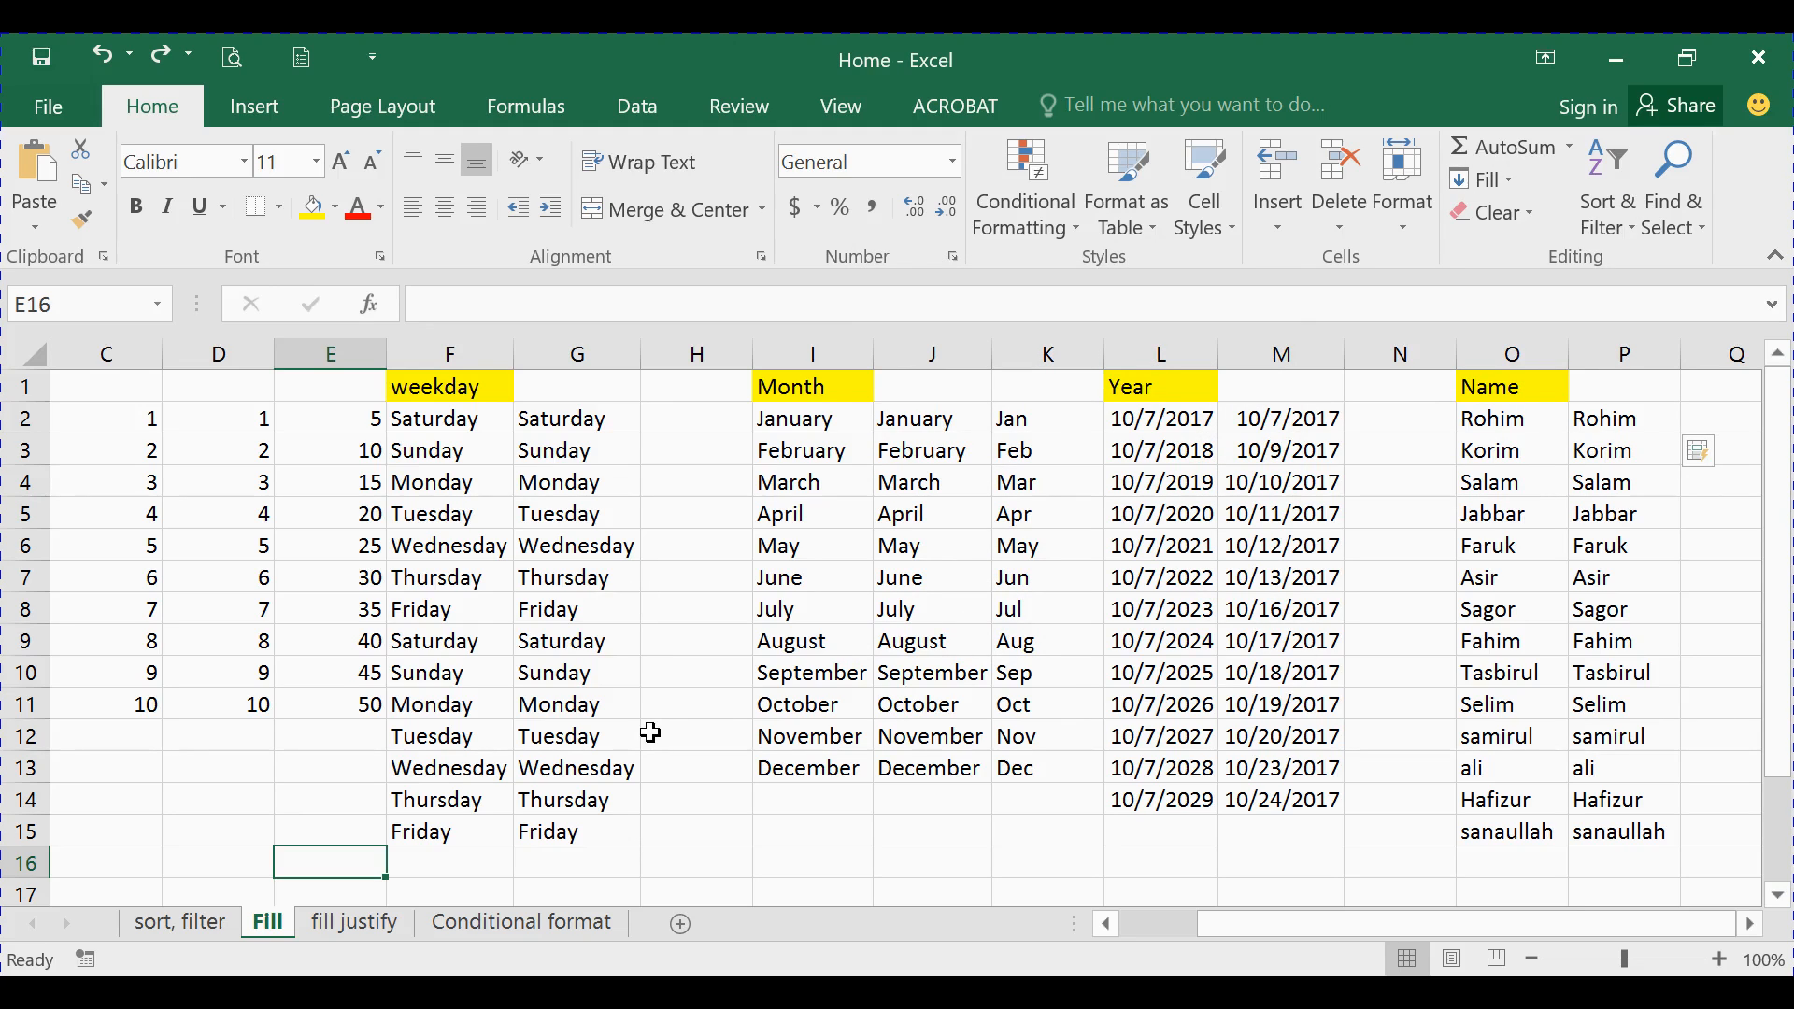
Select the weekday data in F2:G15 on the Fill sheet and add two new worksheets to the workbook
click(353, 923)
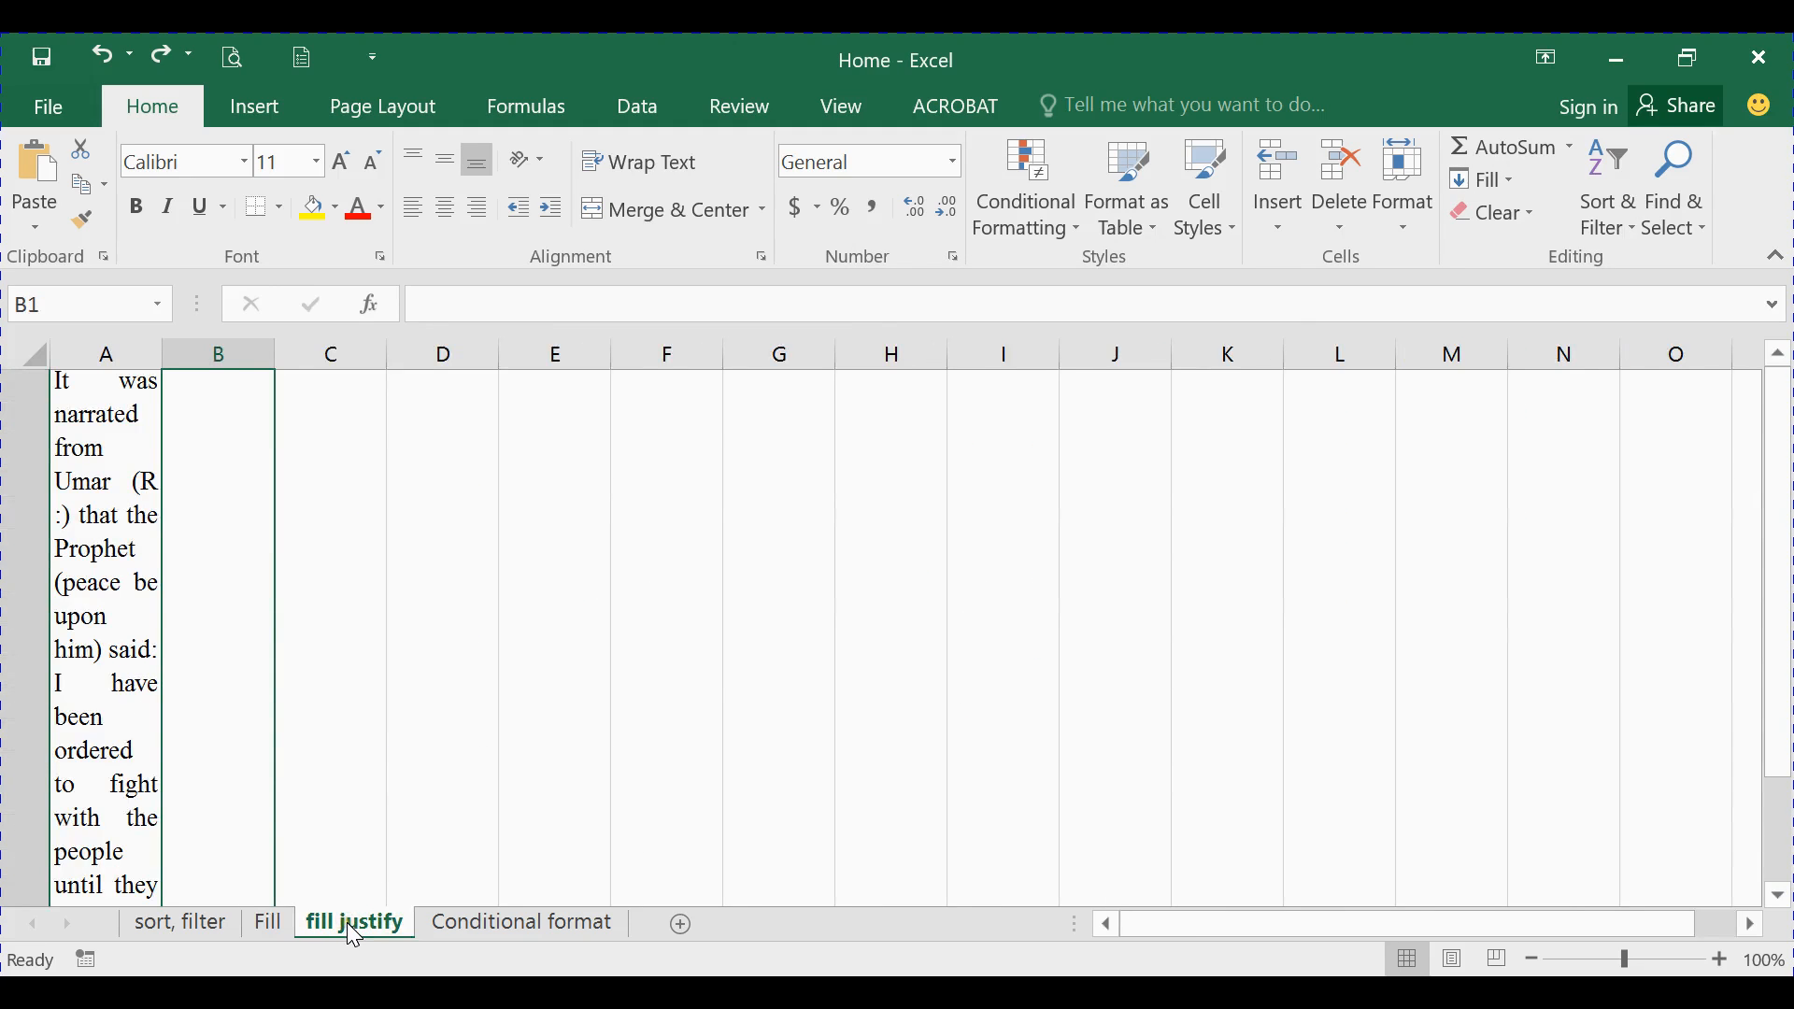
click(452, 927)
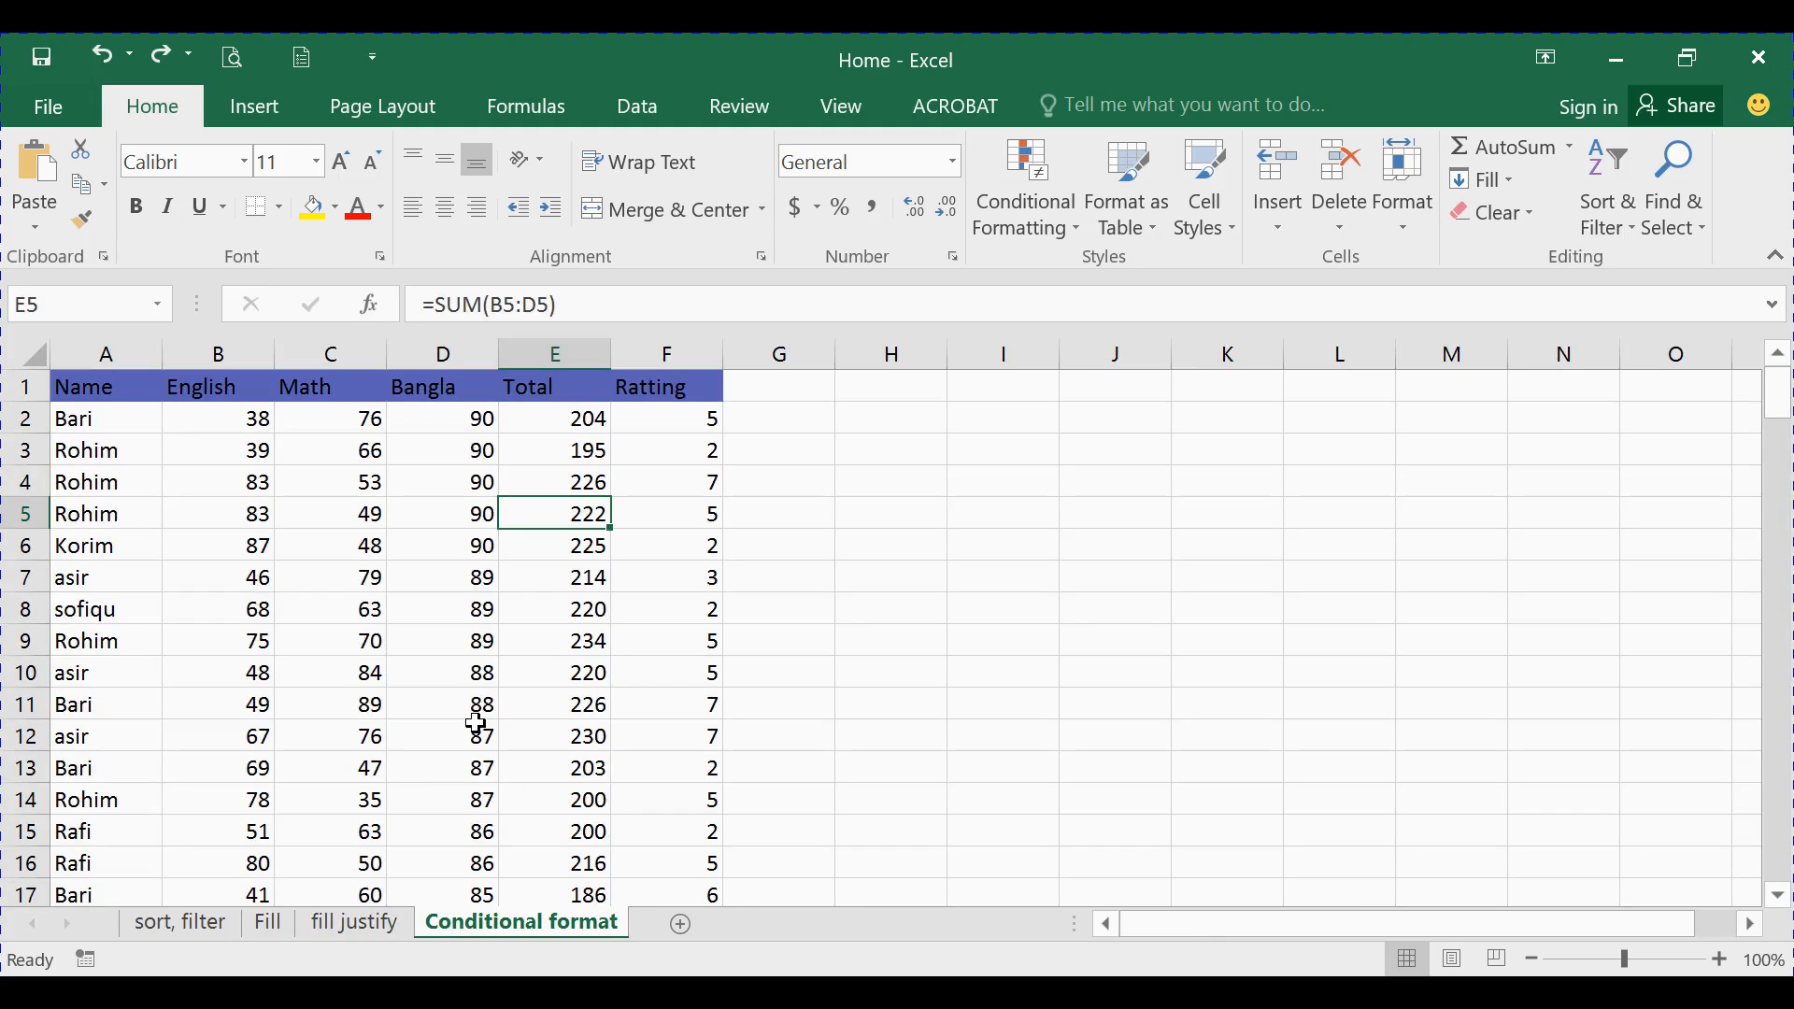
click(268, 923)
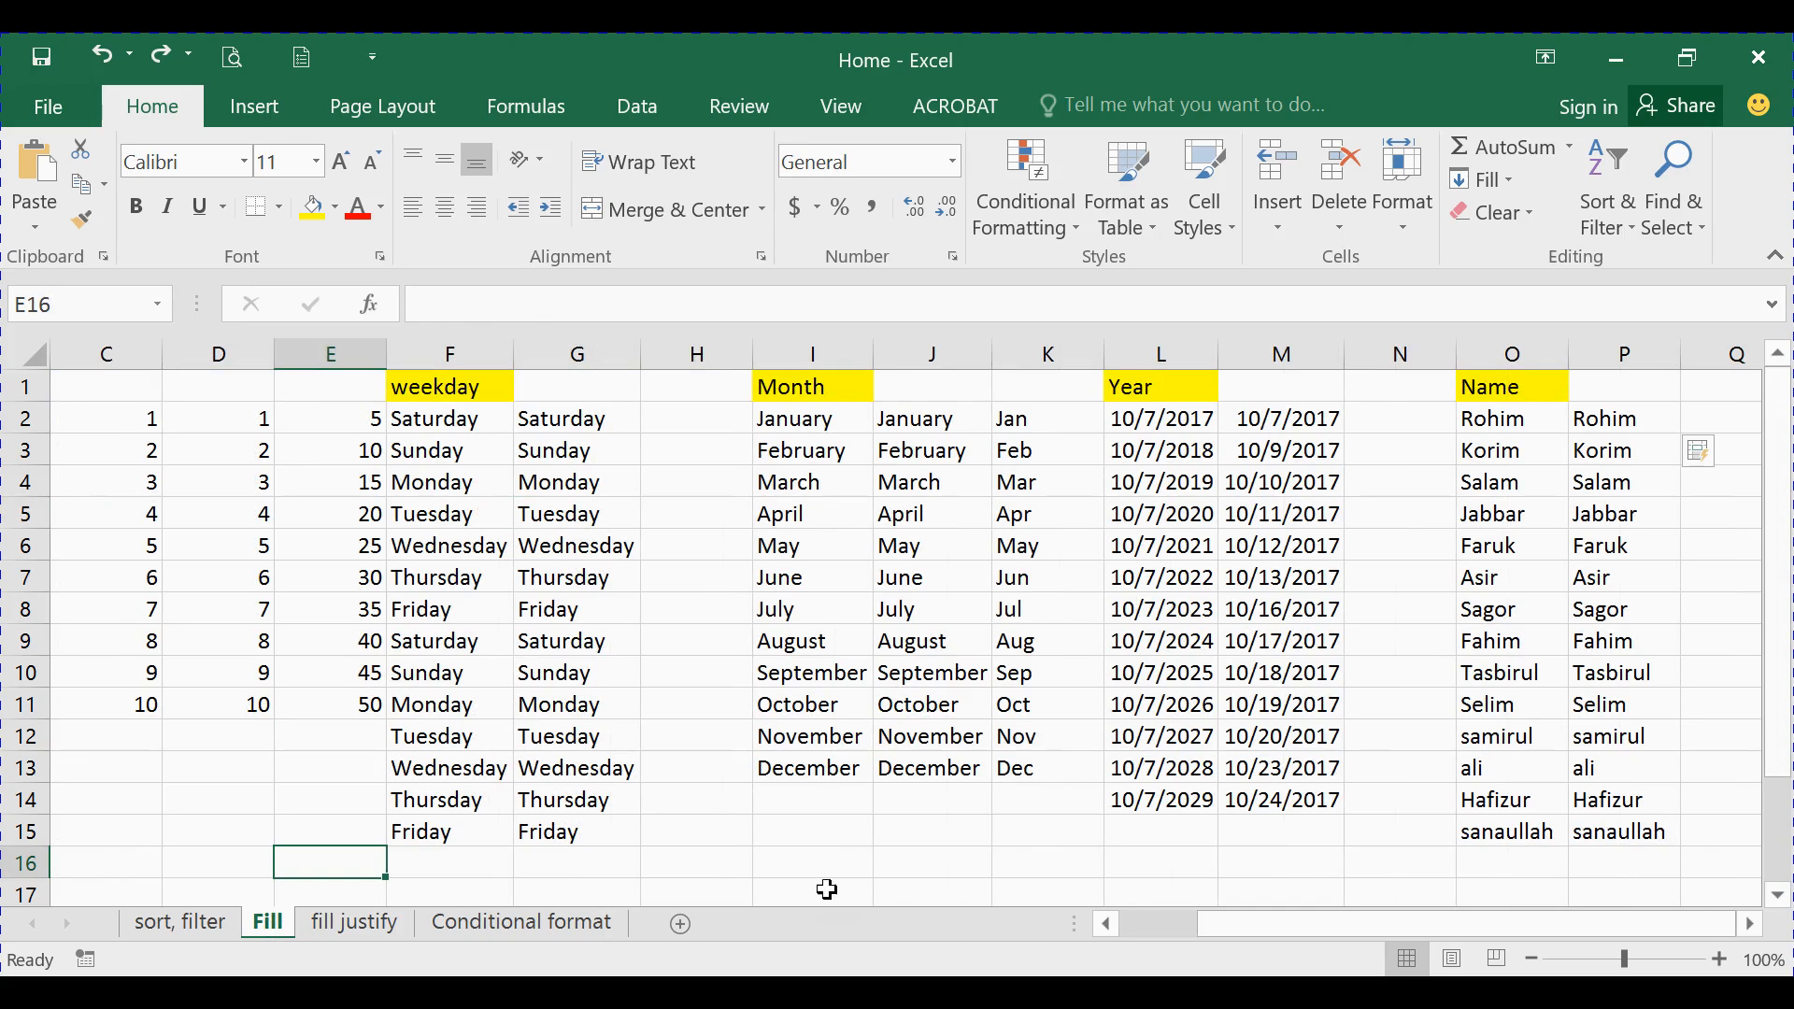
drag(1223, 934, 1094, 929)
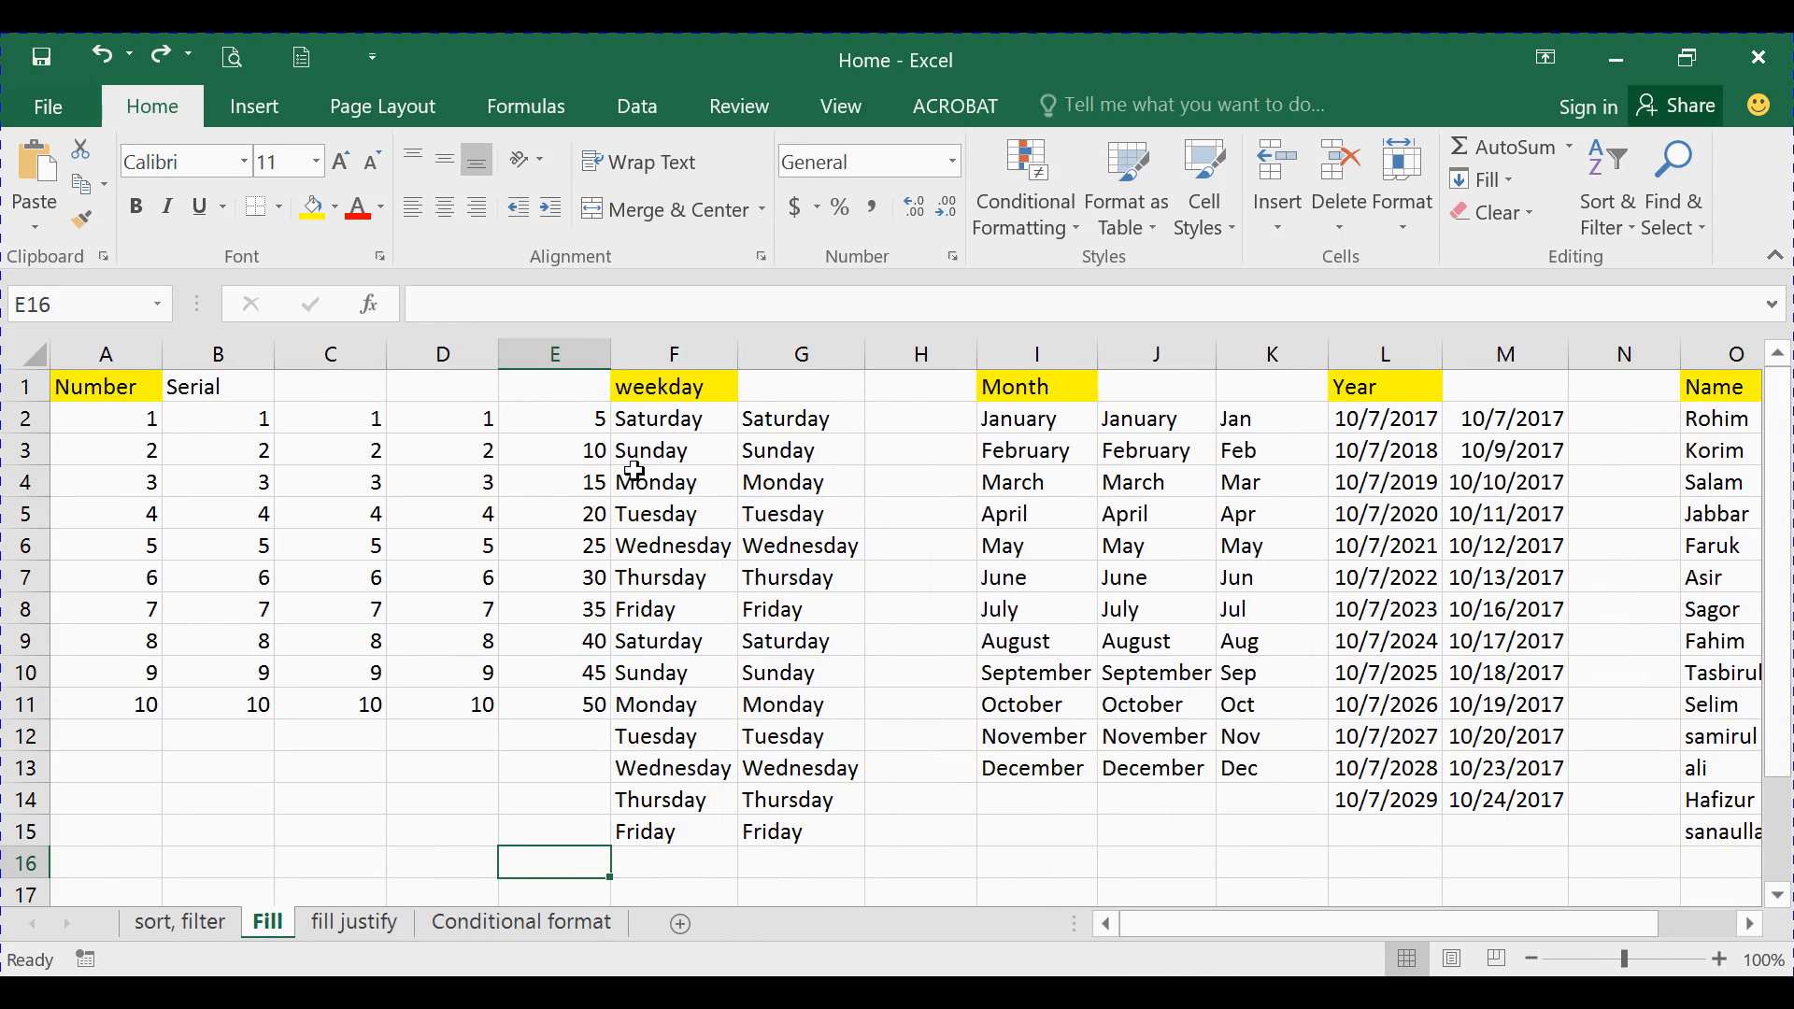
drag(629, 417, 795, 834)
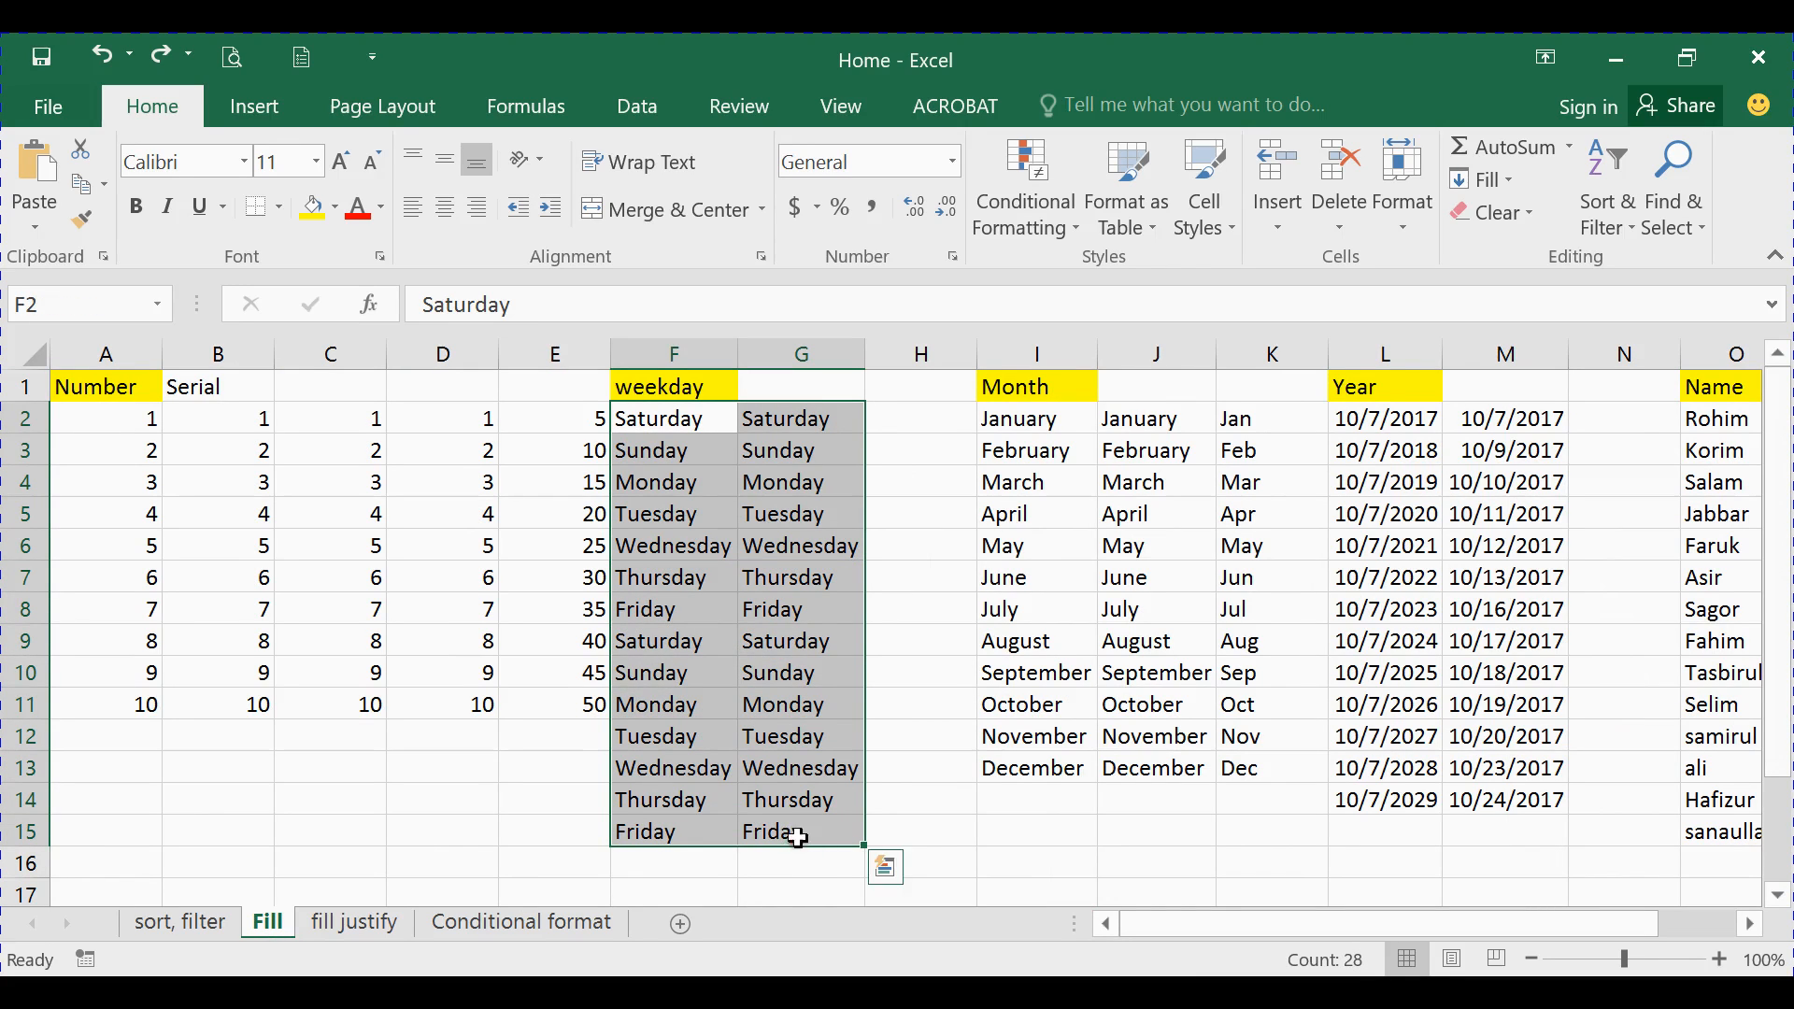
click(680, 925)
click(769, 927)
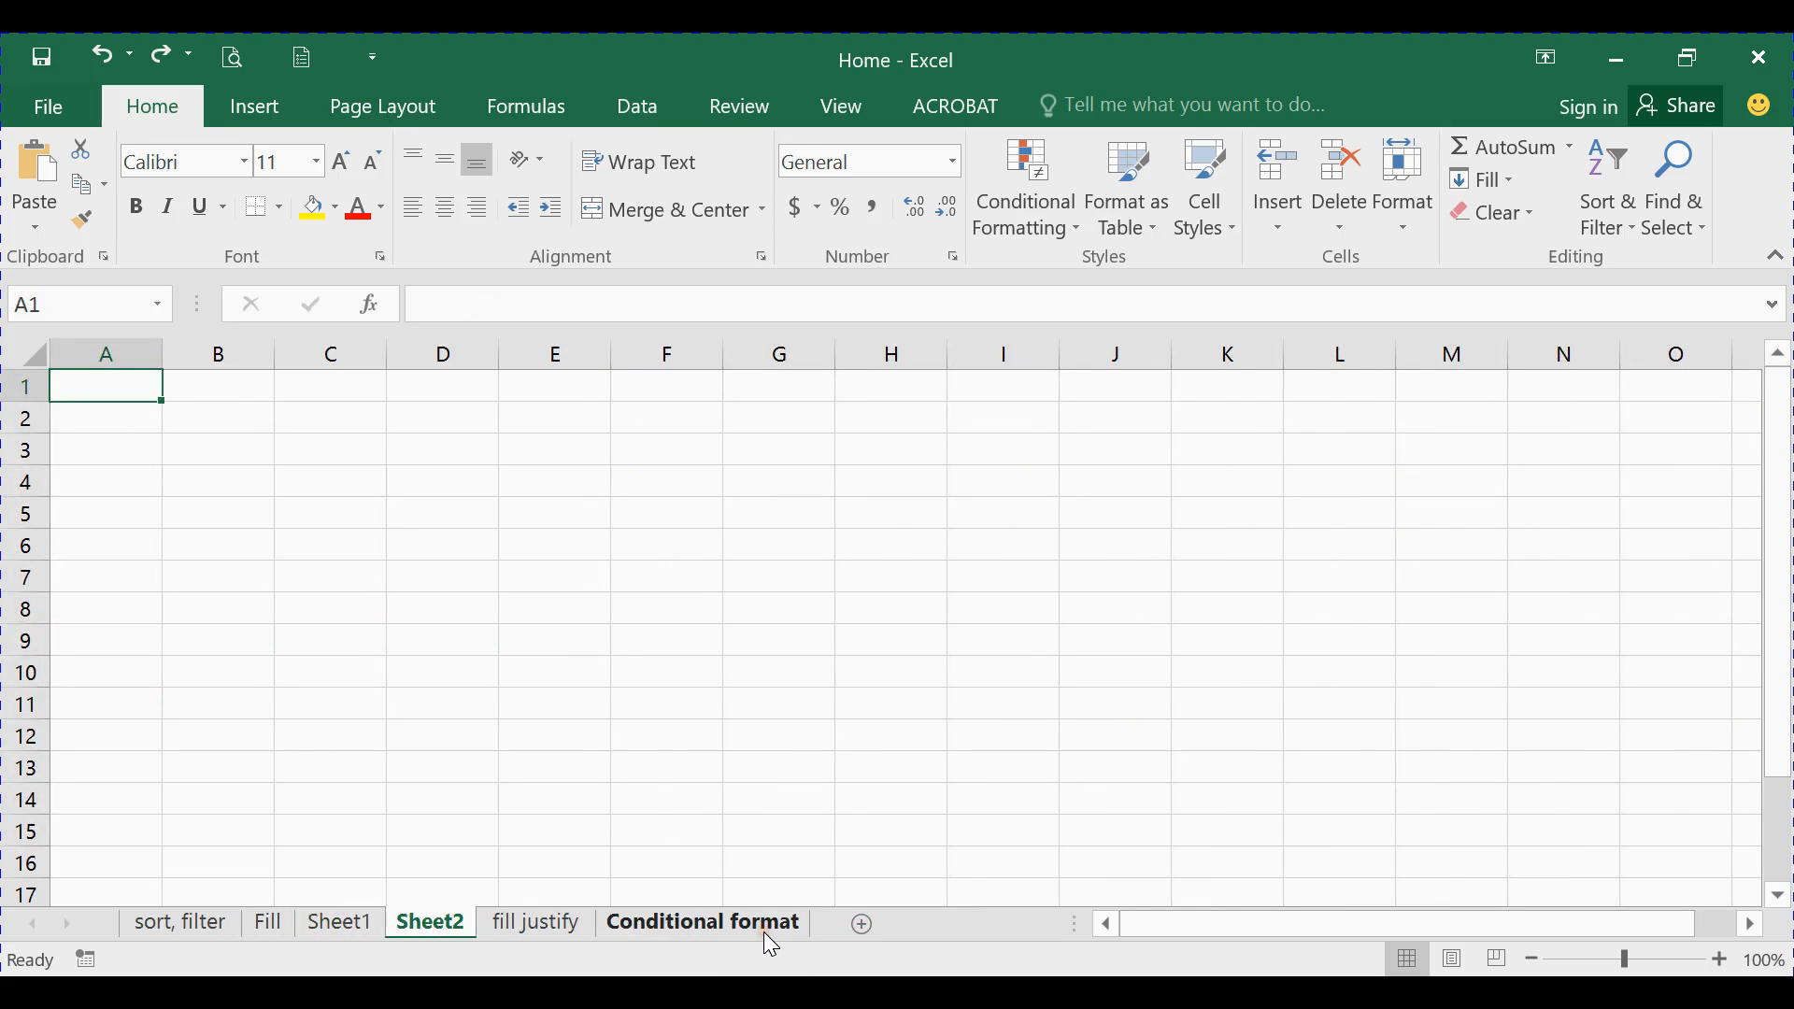
Group the Fill, Sheet1 and Sheet2 worksheets and fill the selected weekday range across them with the All option
click(280, 923)
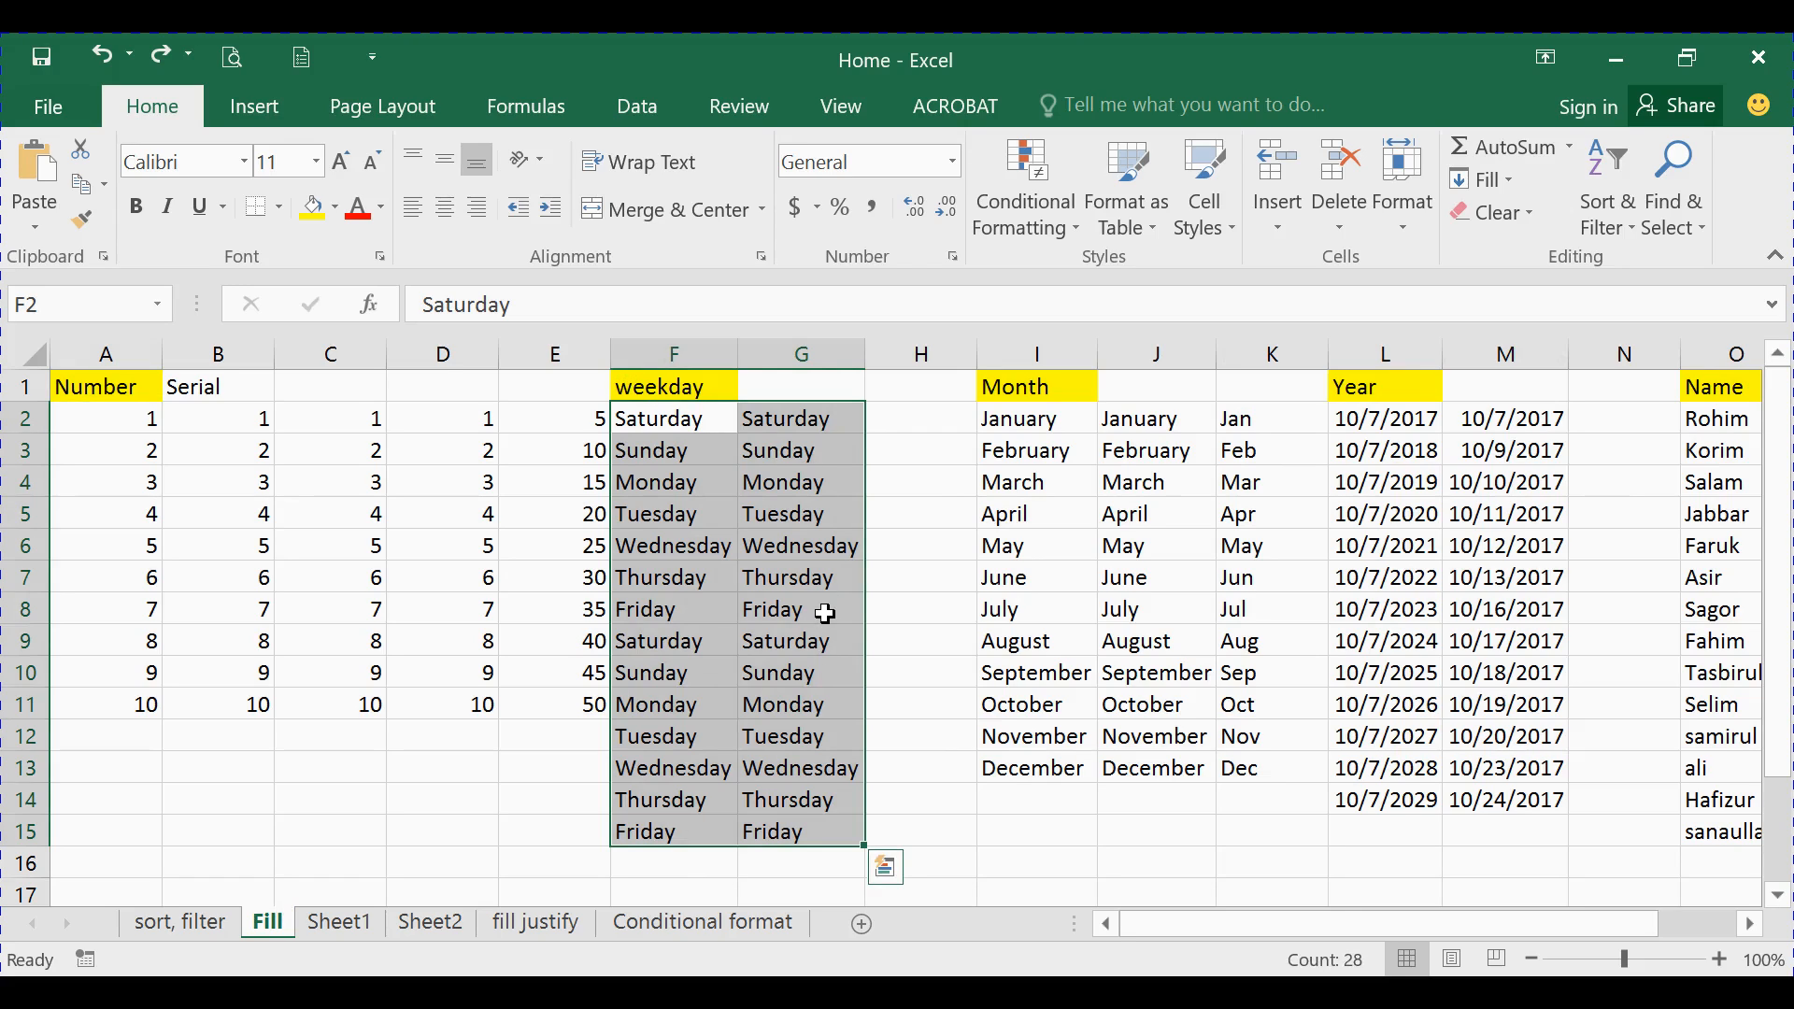
ctrl+click(366, 925)
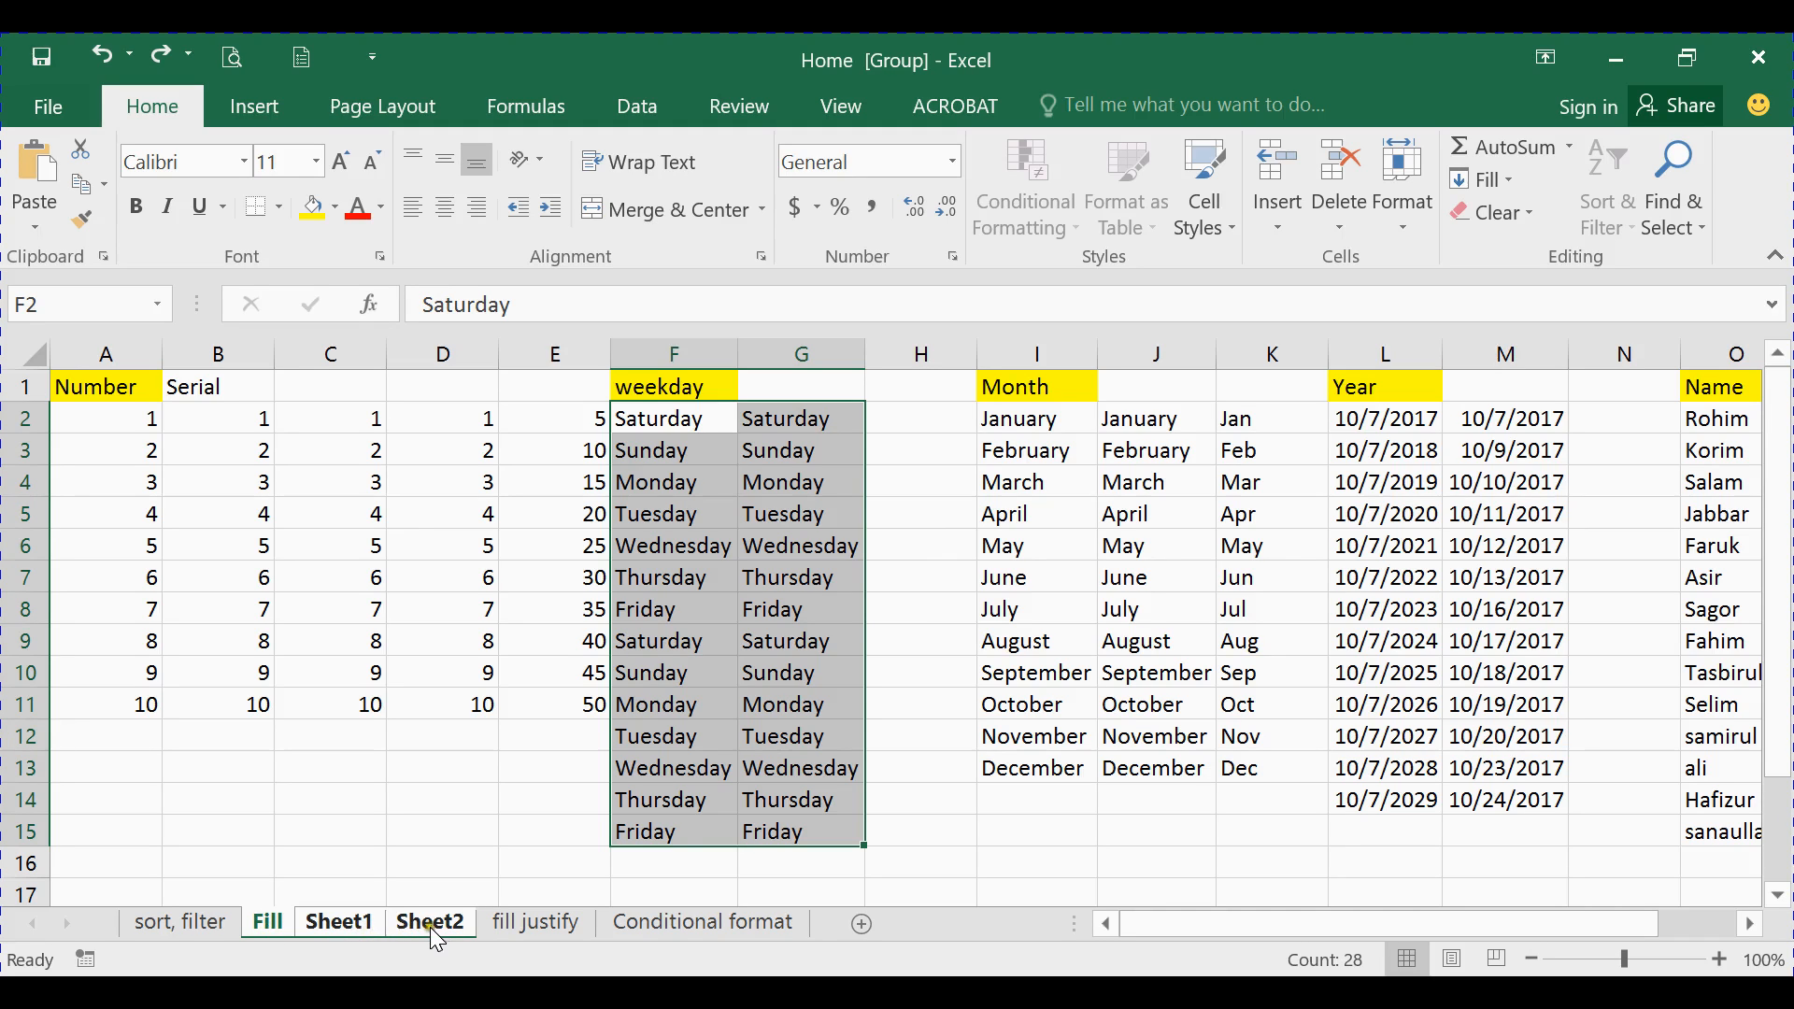
click(1498, 179)
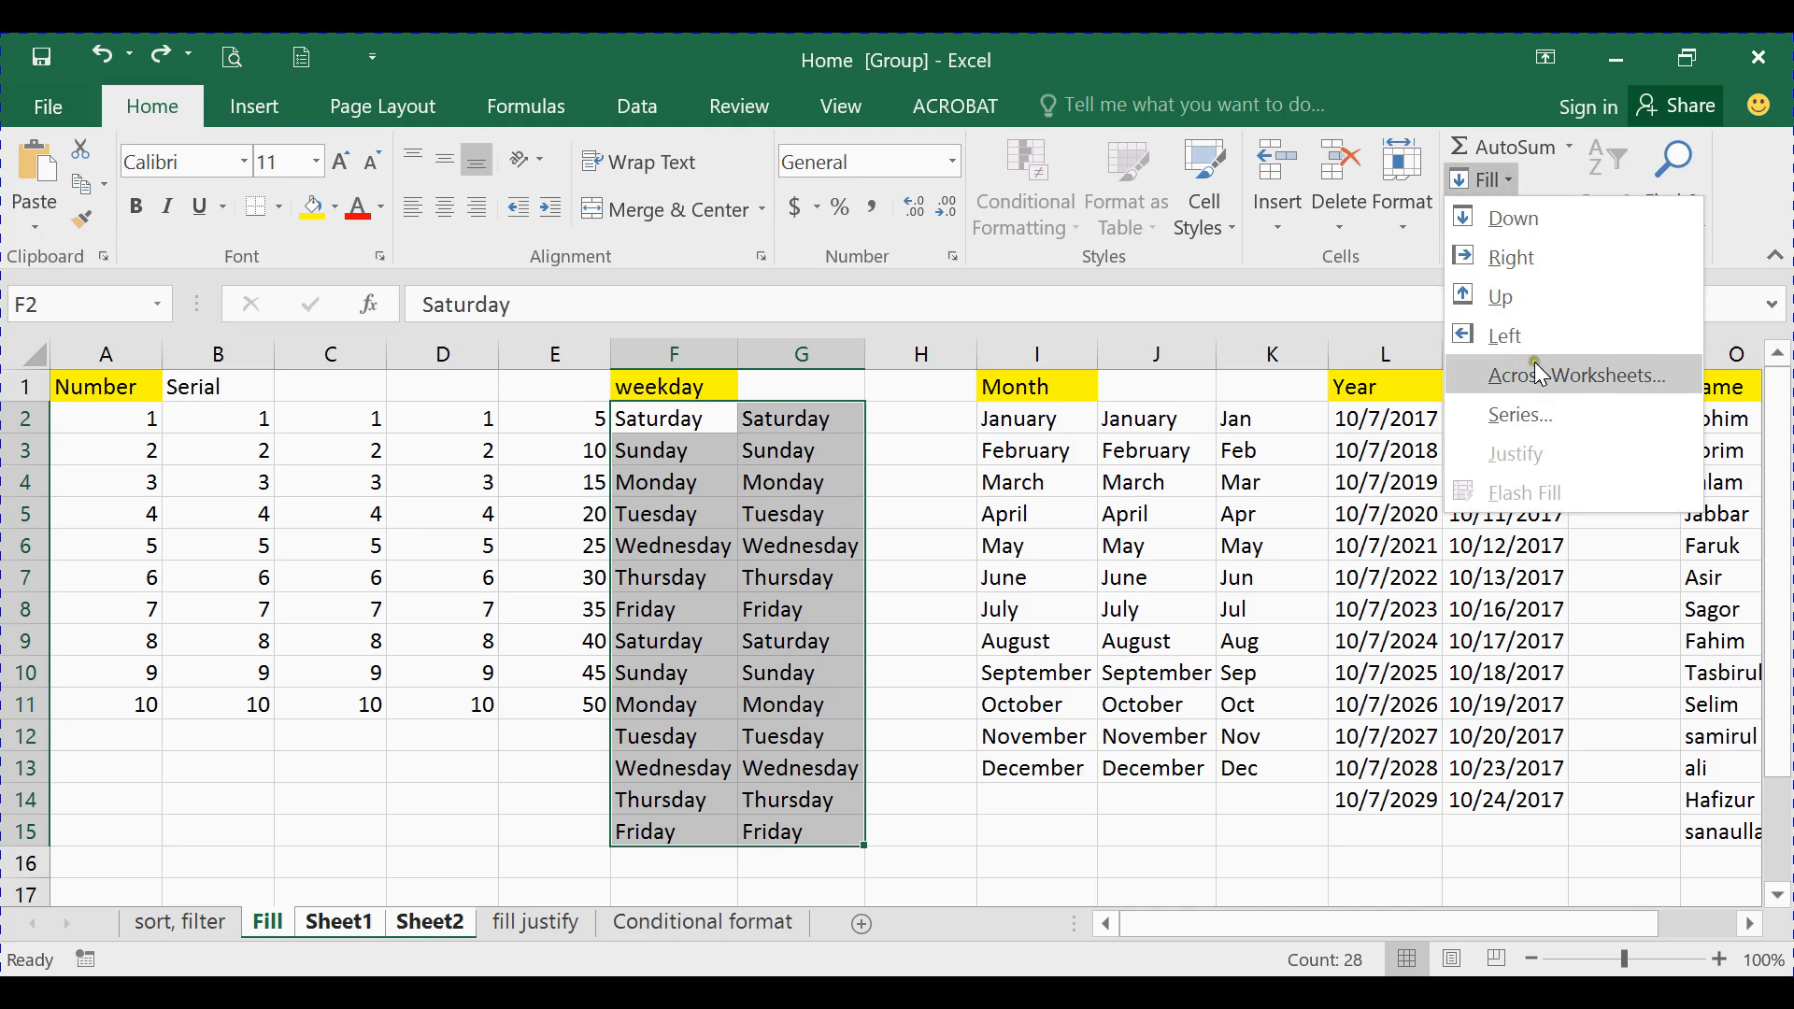
click(1599, 374)
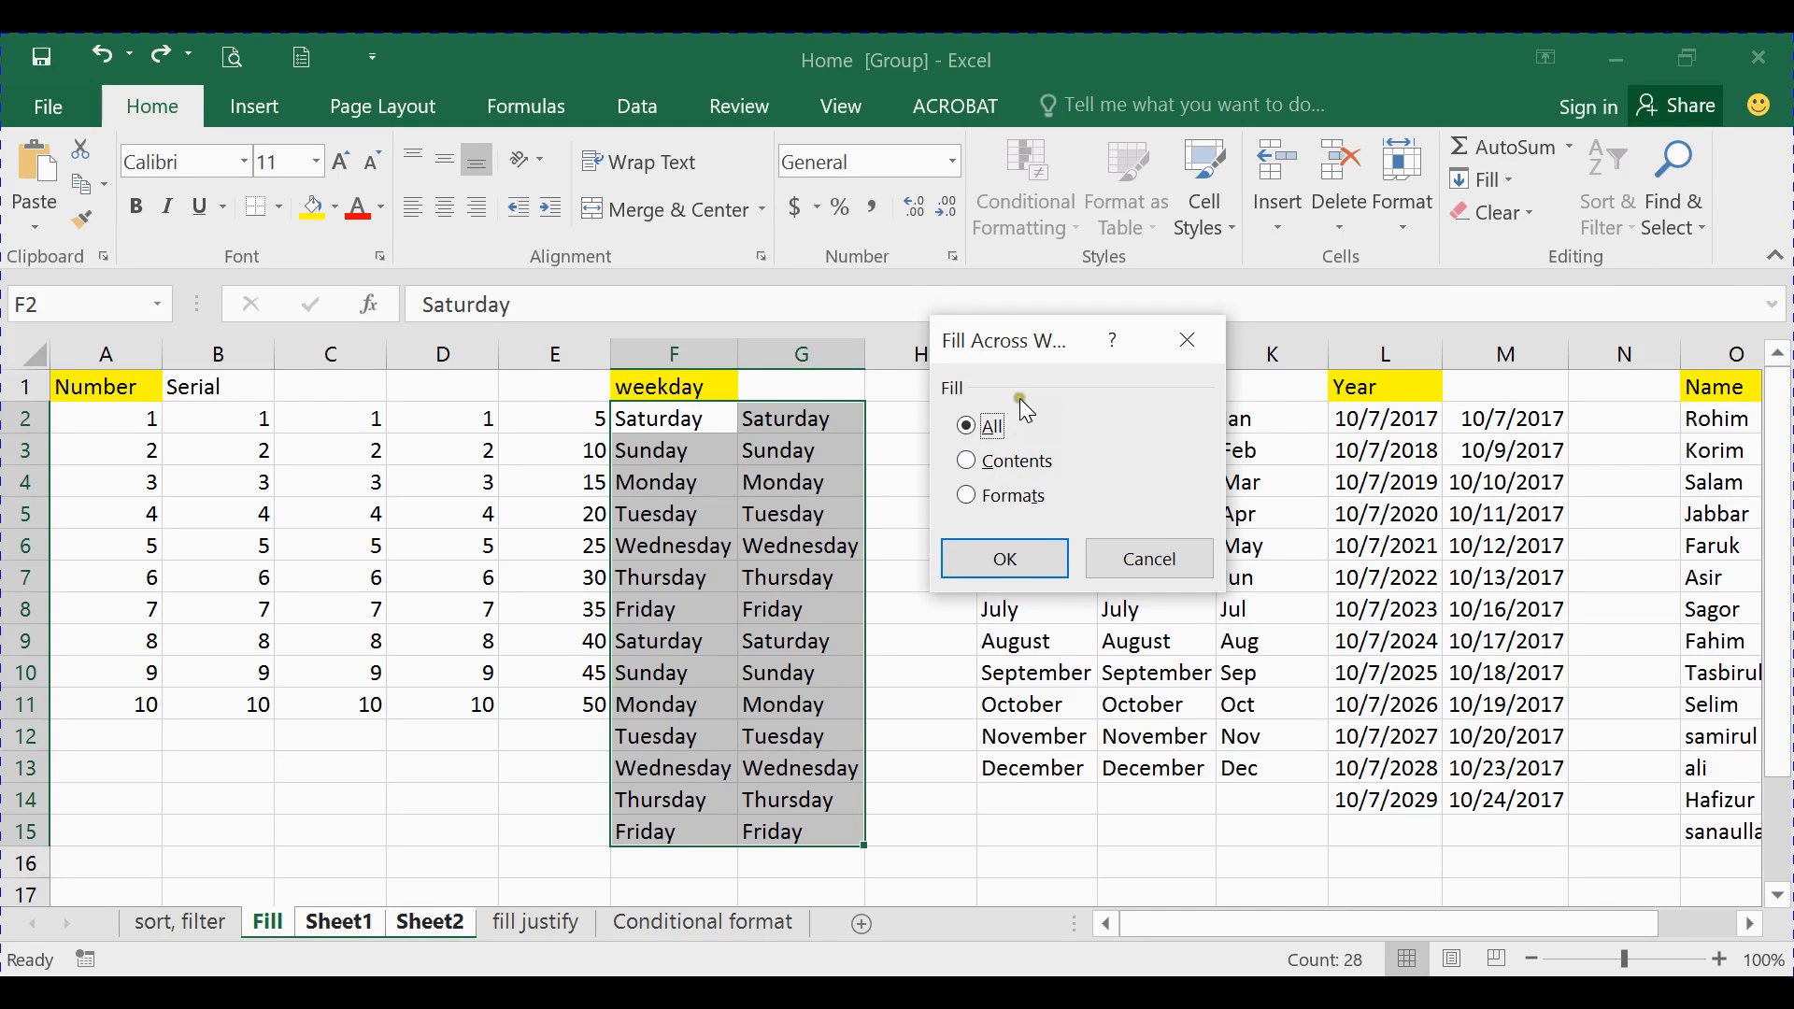
drag(1003, 351, 1004, 372)
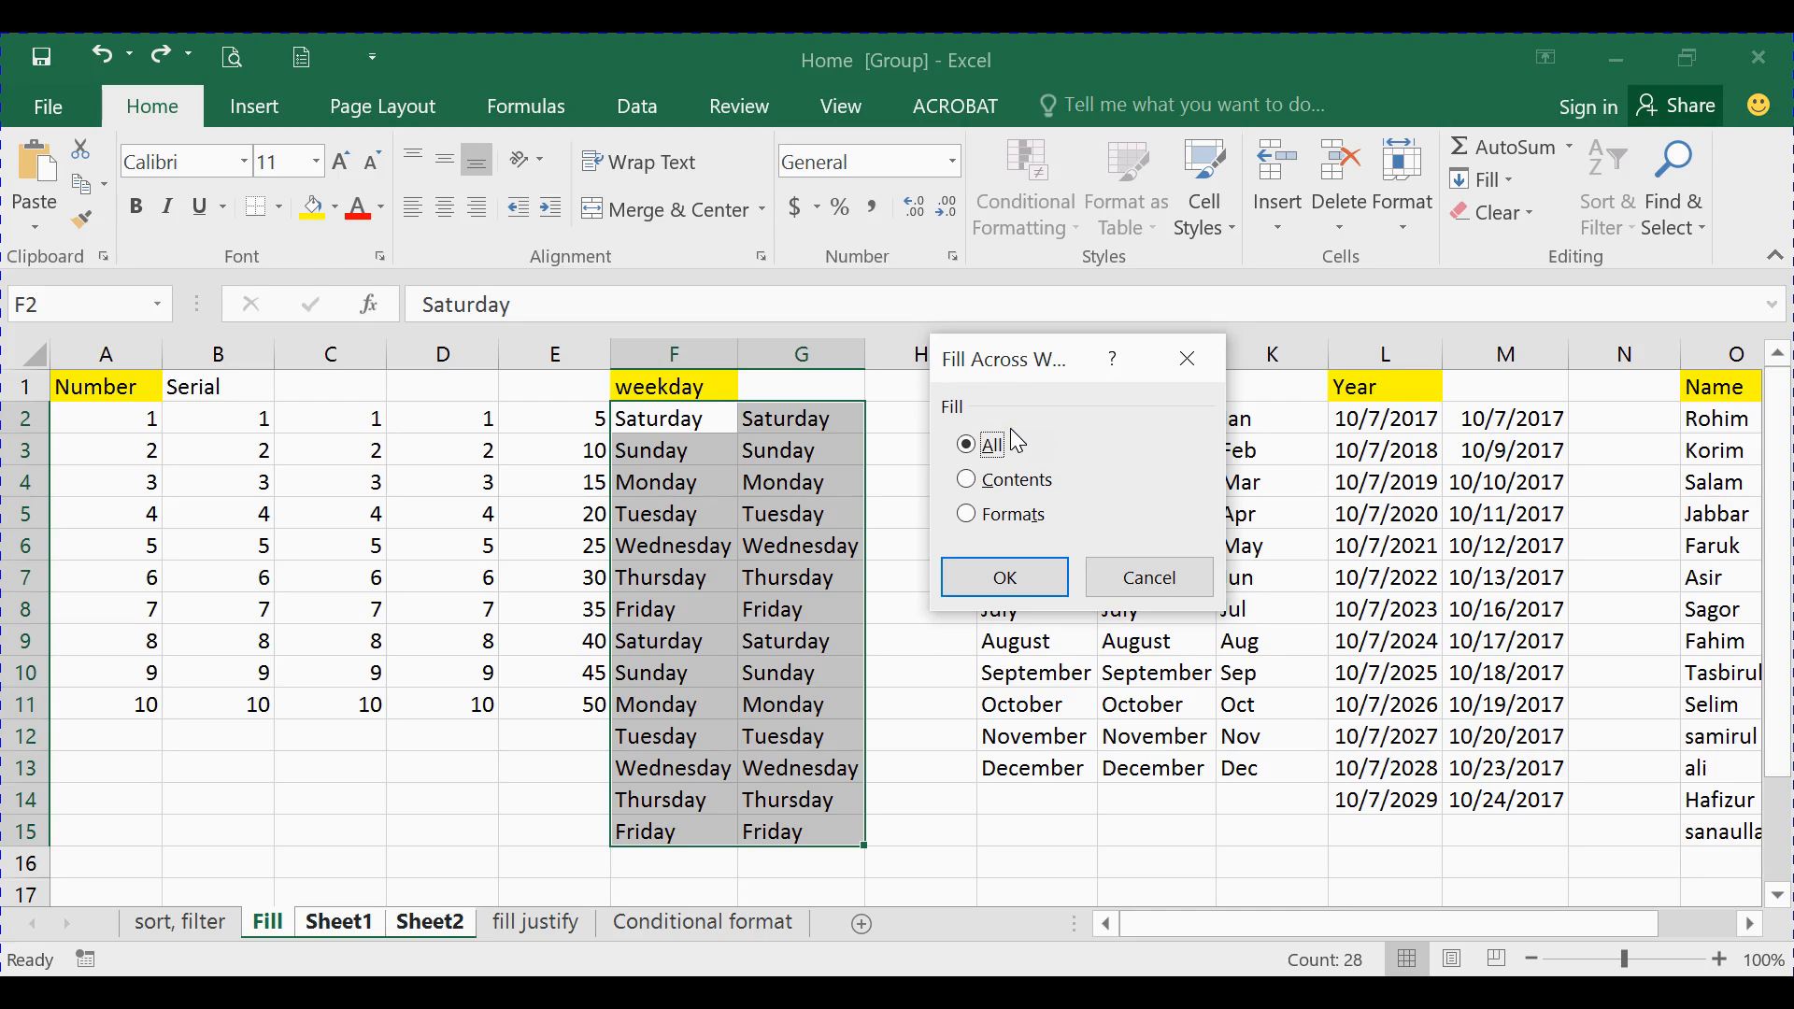
click(974, 446)
click(971, 480)
click(967, 516)
click(1000, 480)
click(994, 518)
click(992, 484)
click(972, 447)
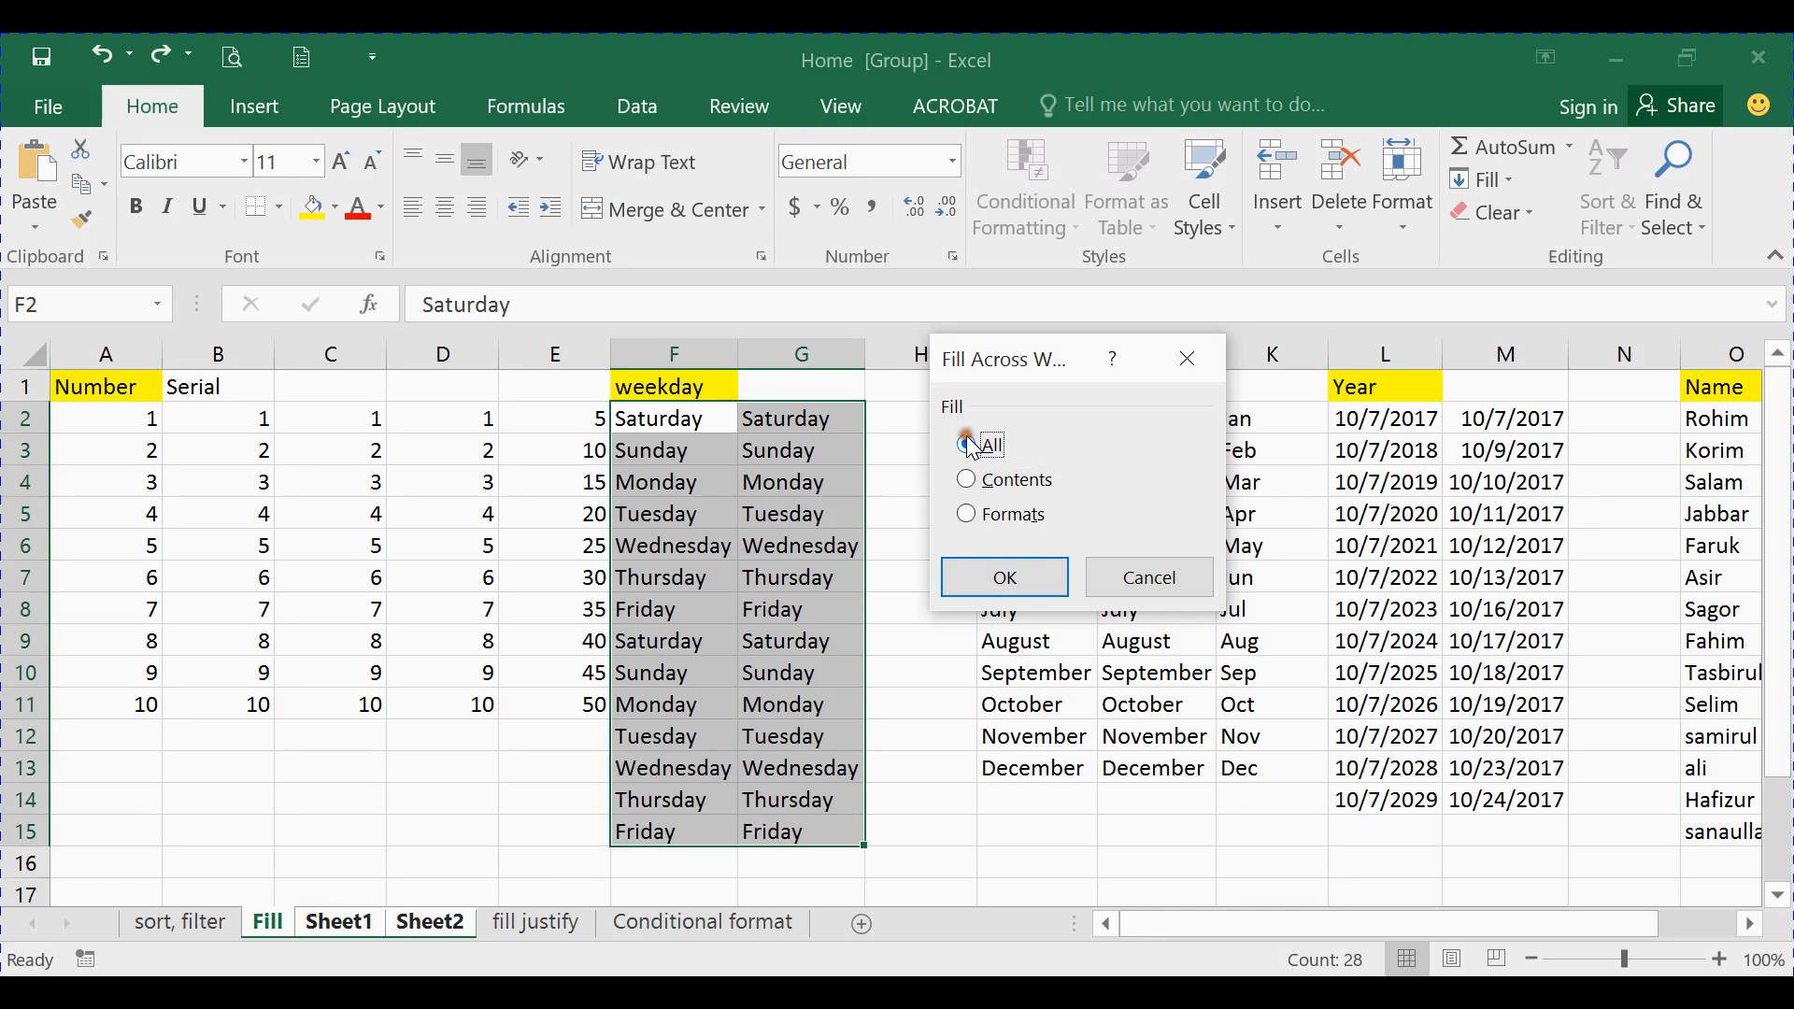
click(1012, 579)
Check columns F and G on Sheet1 and Sheet2, return to the Fill sheet and review the Across Worksheets command
click(400, 703)
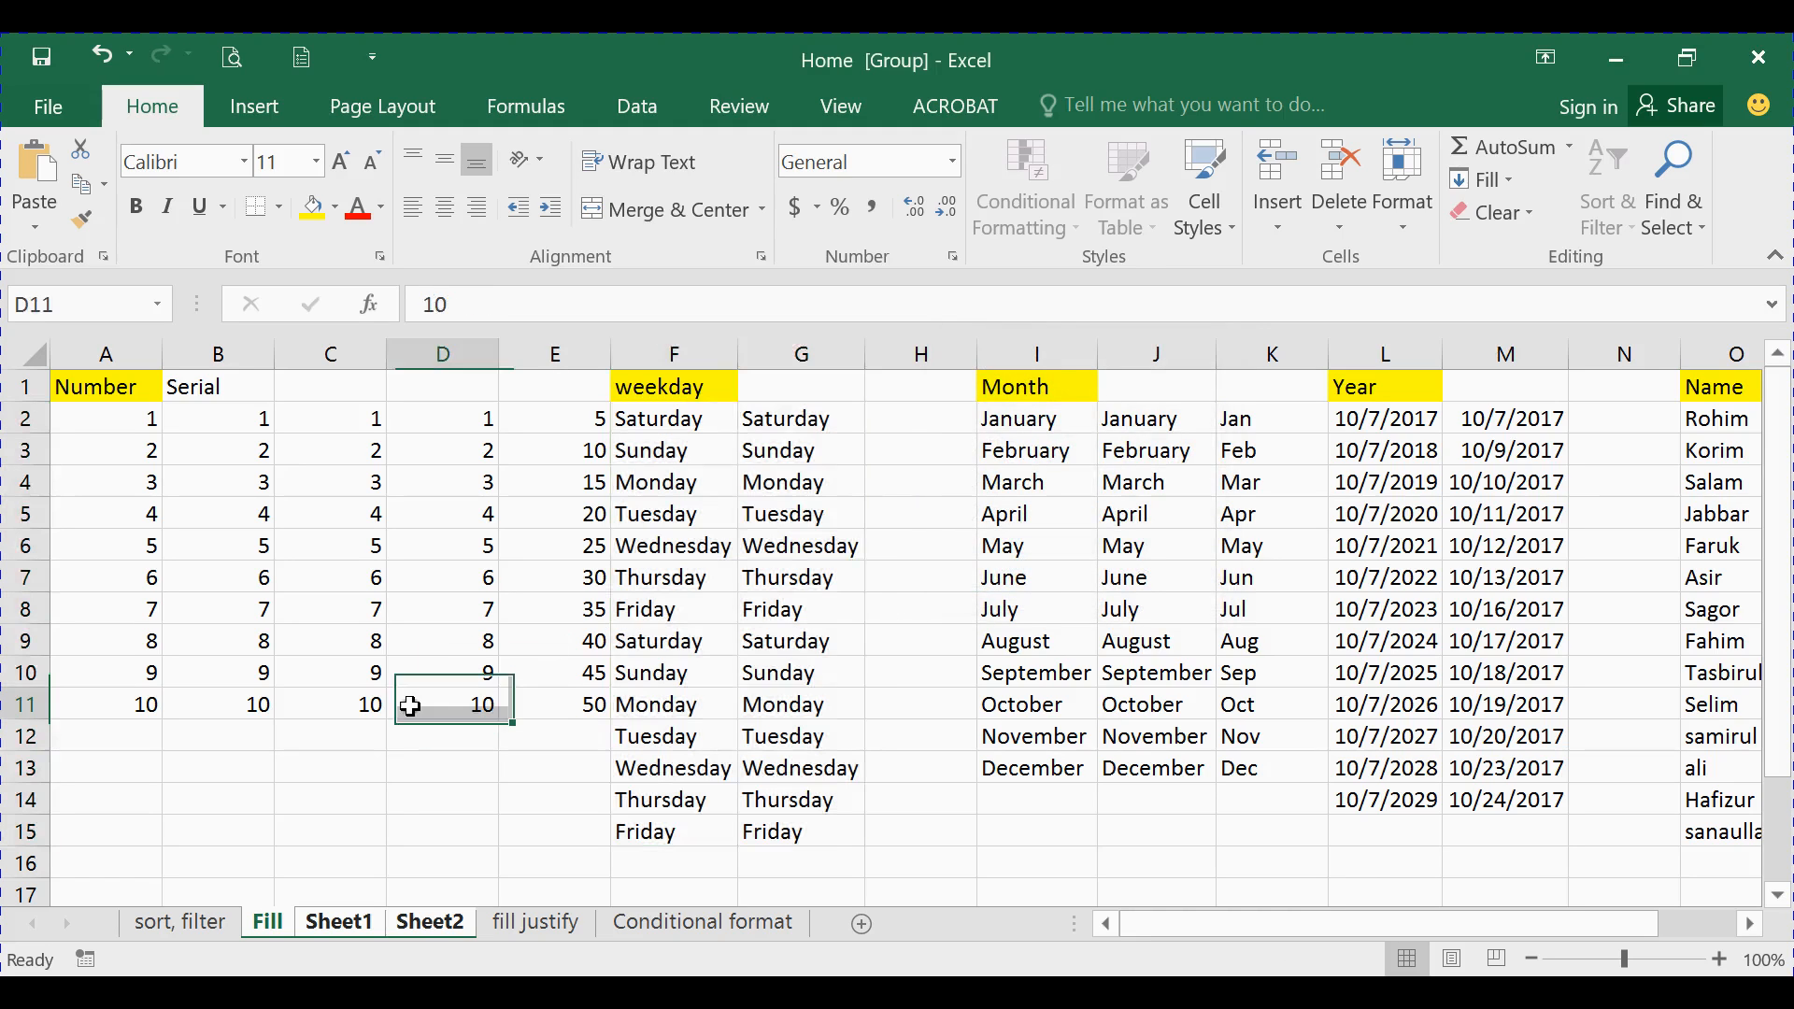
click(362, 893)
click(367, 738)
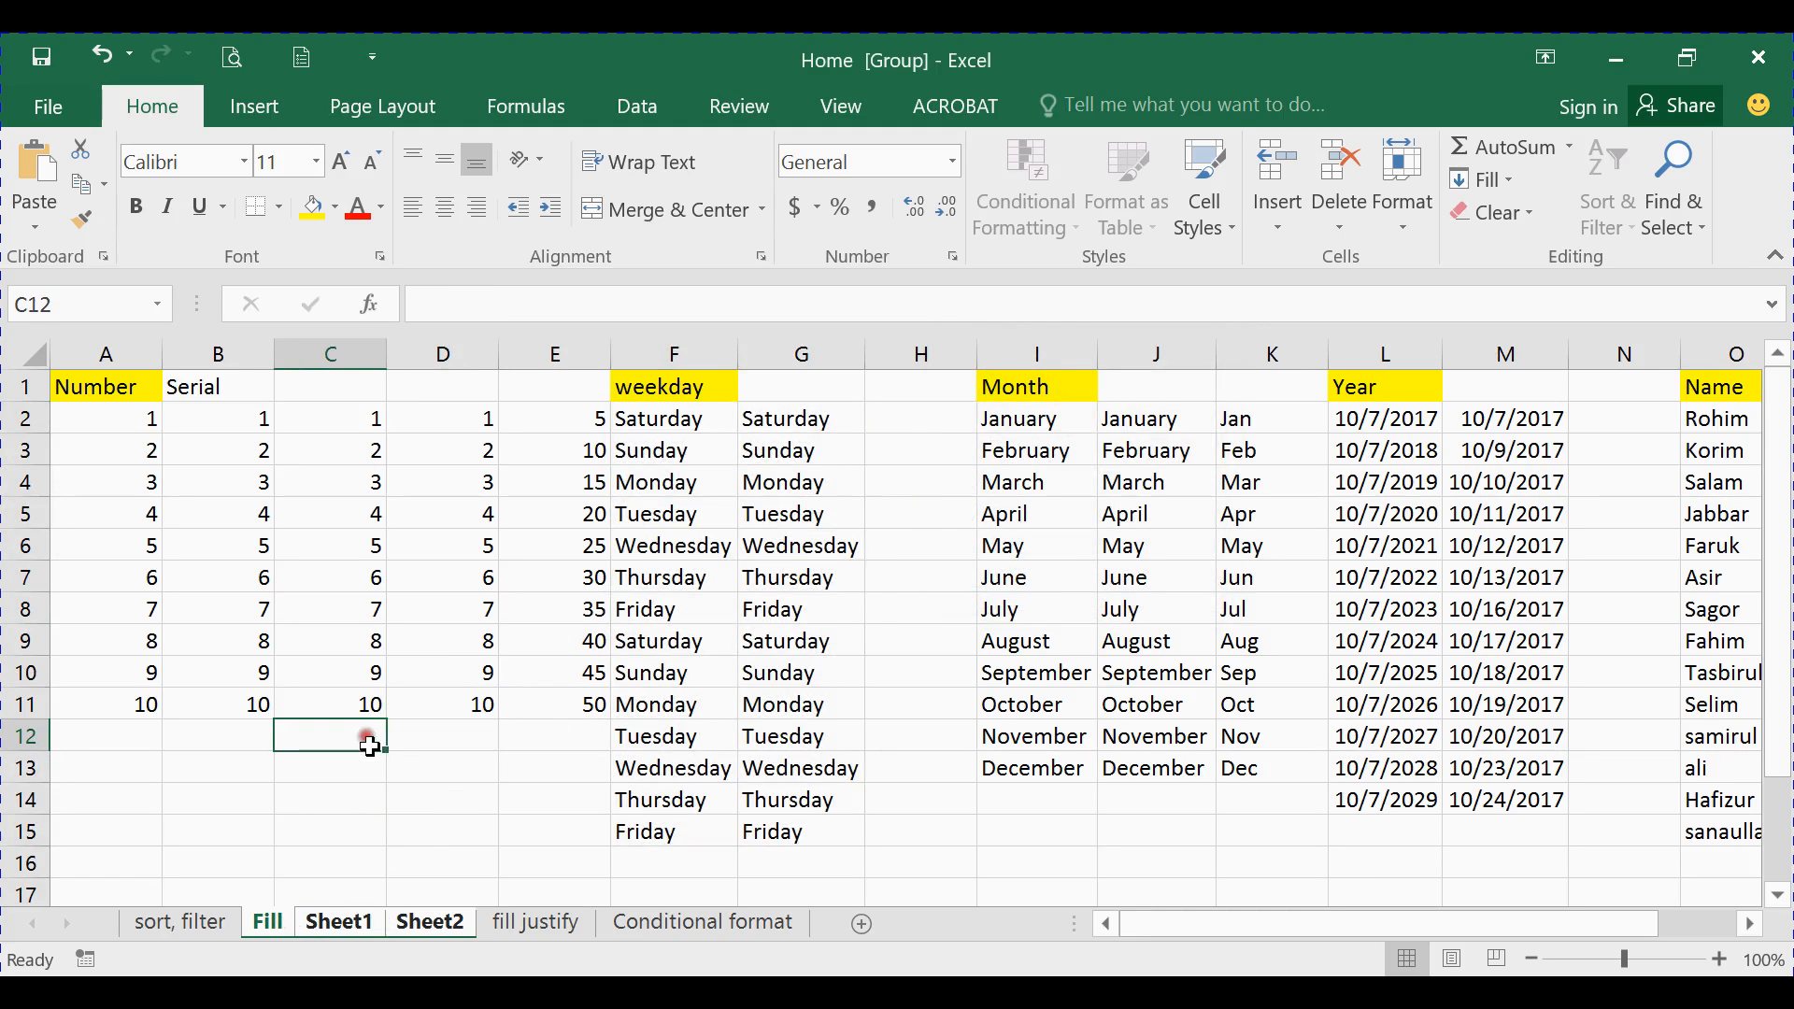
click(369, 923)
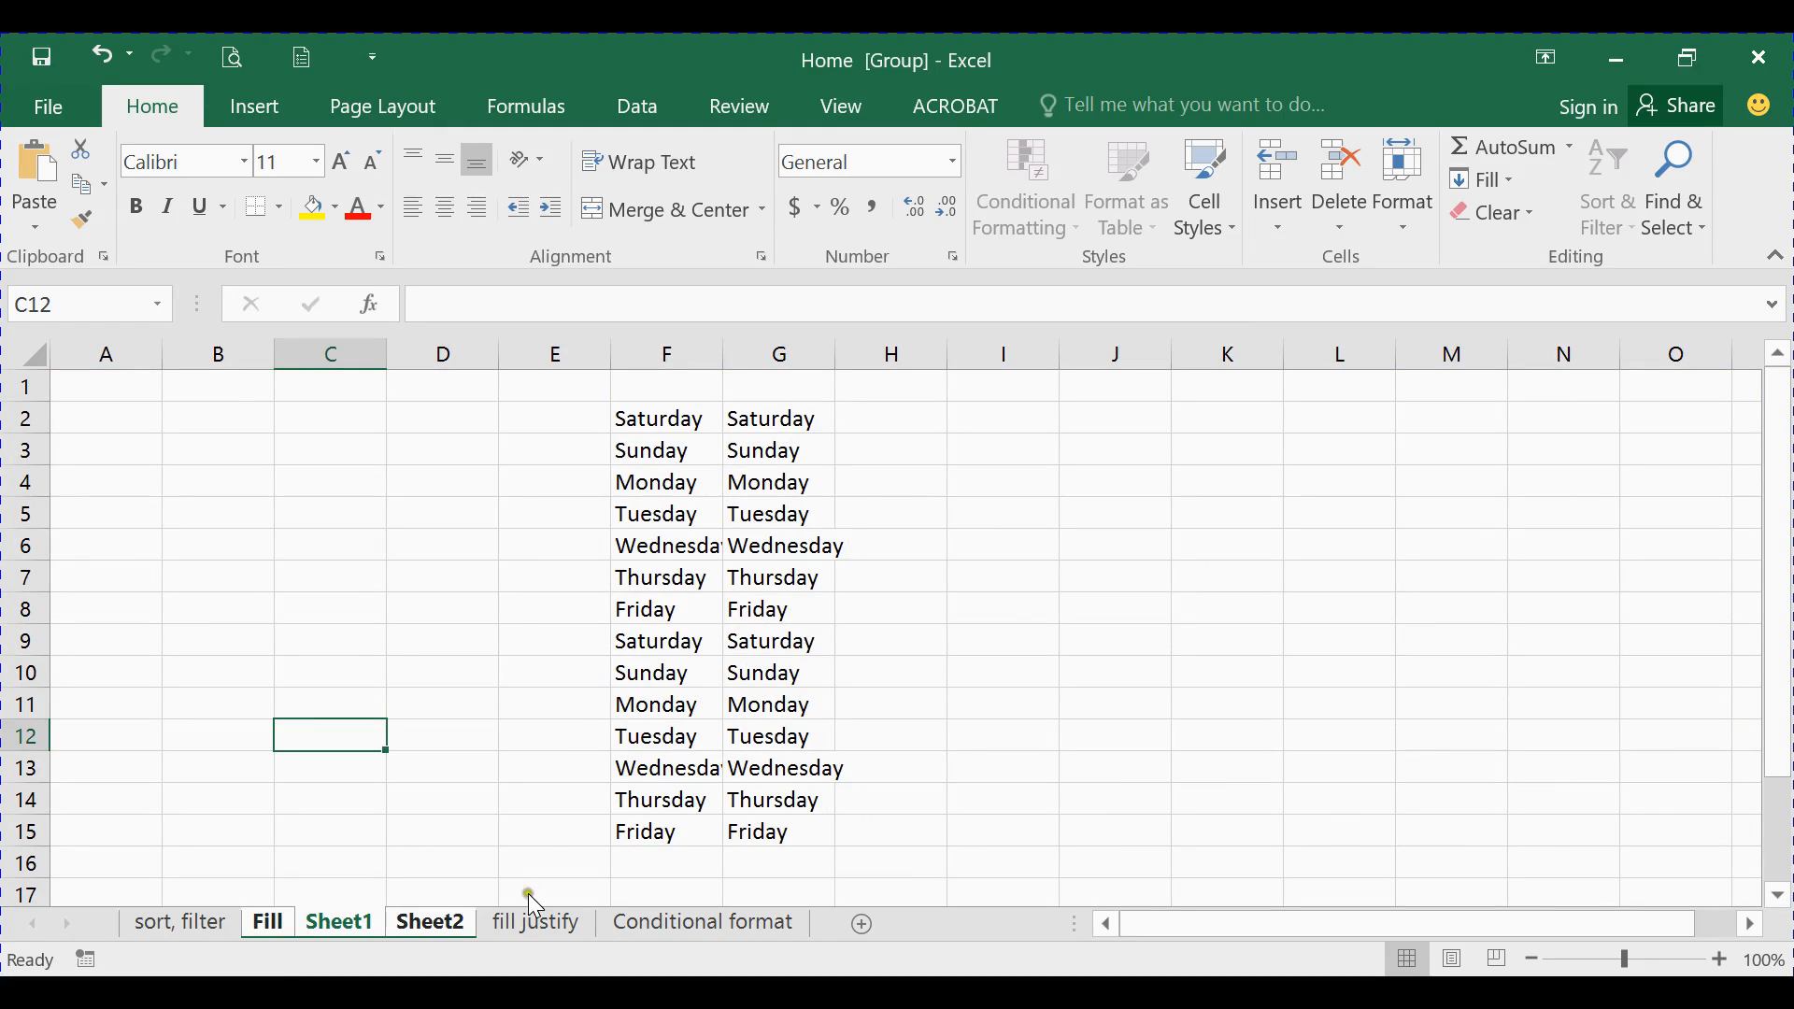
click(436, 923)
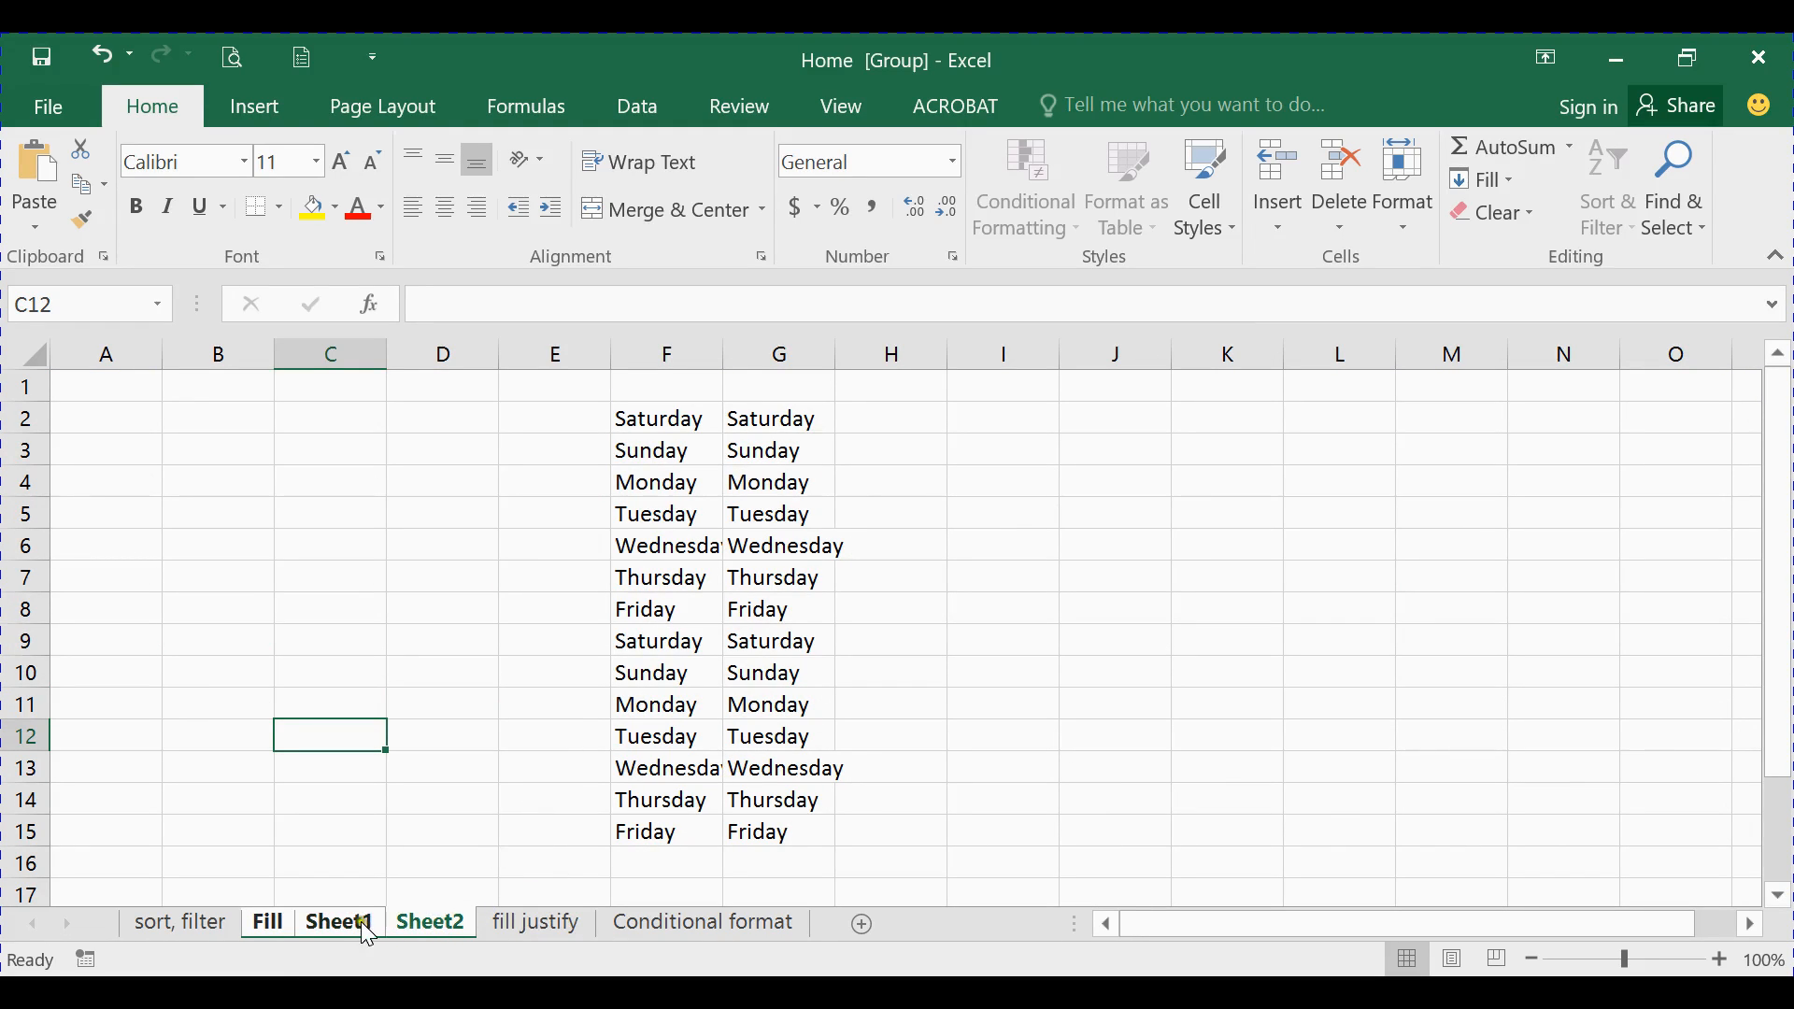
click(278, 923)
click(332, 926)
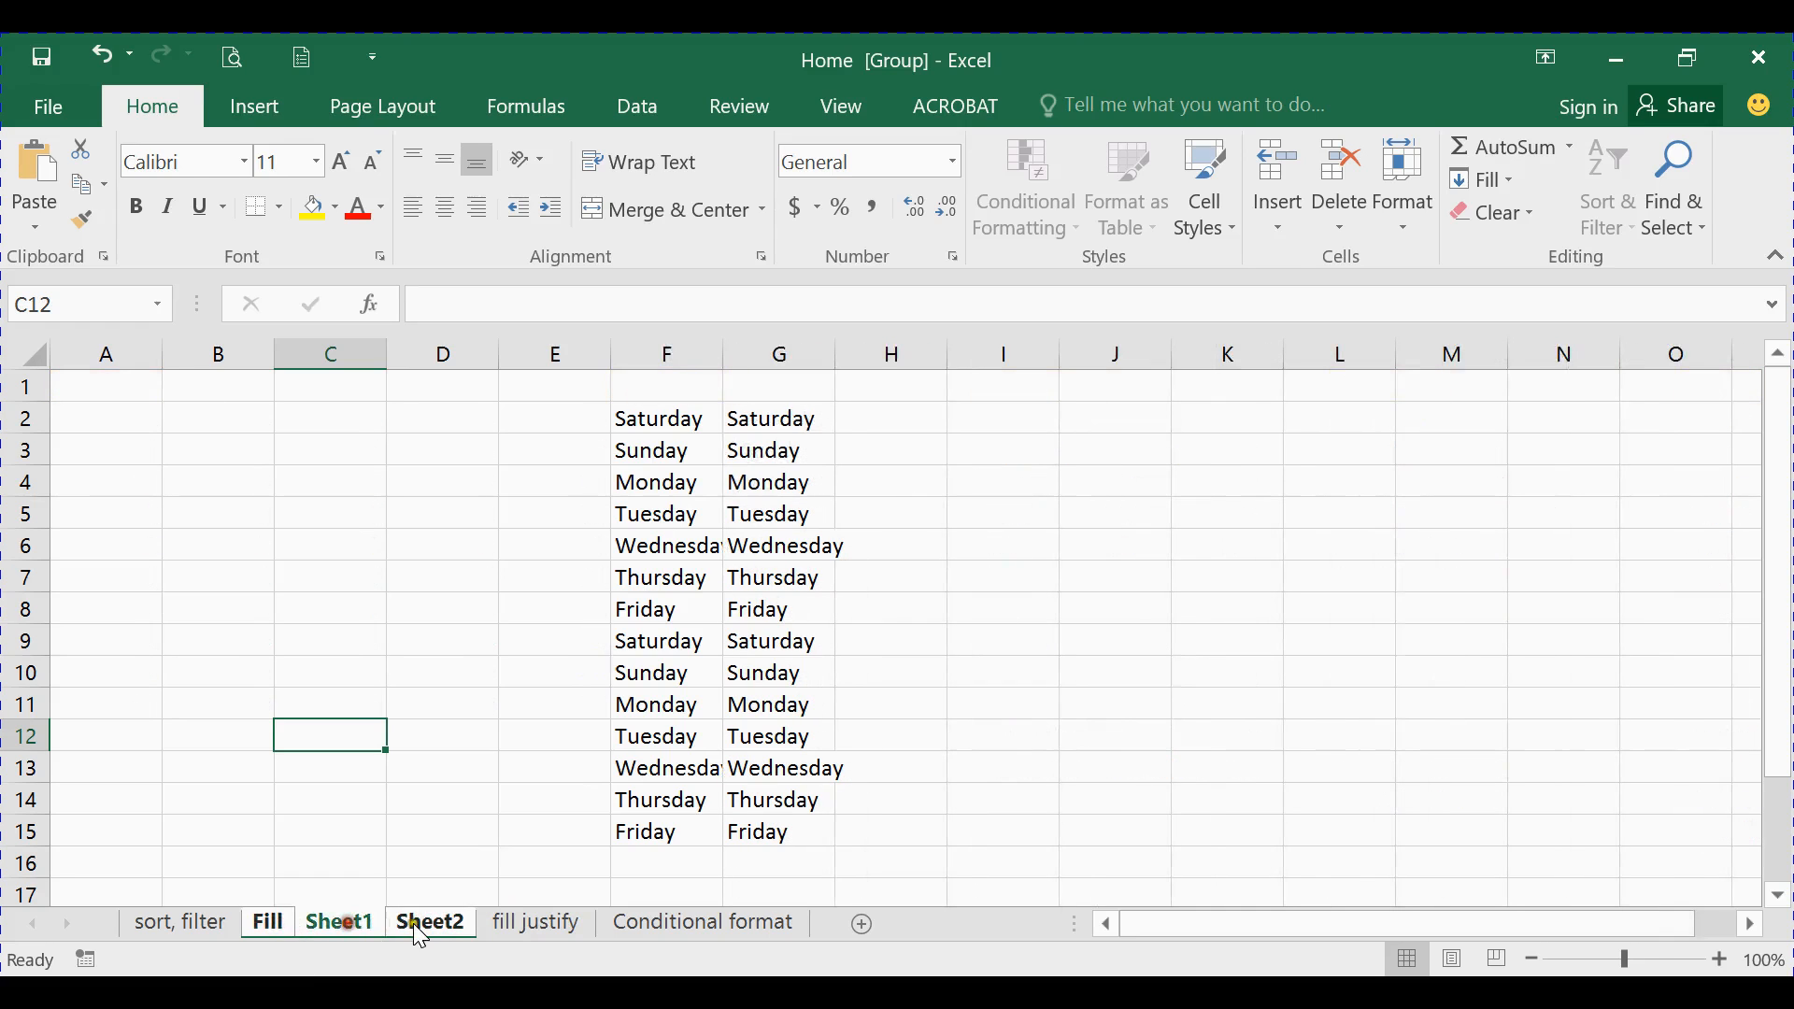
click(280, 925)
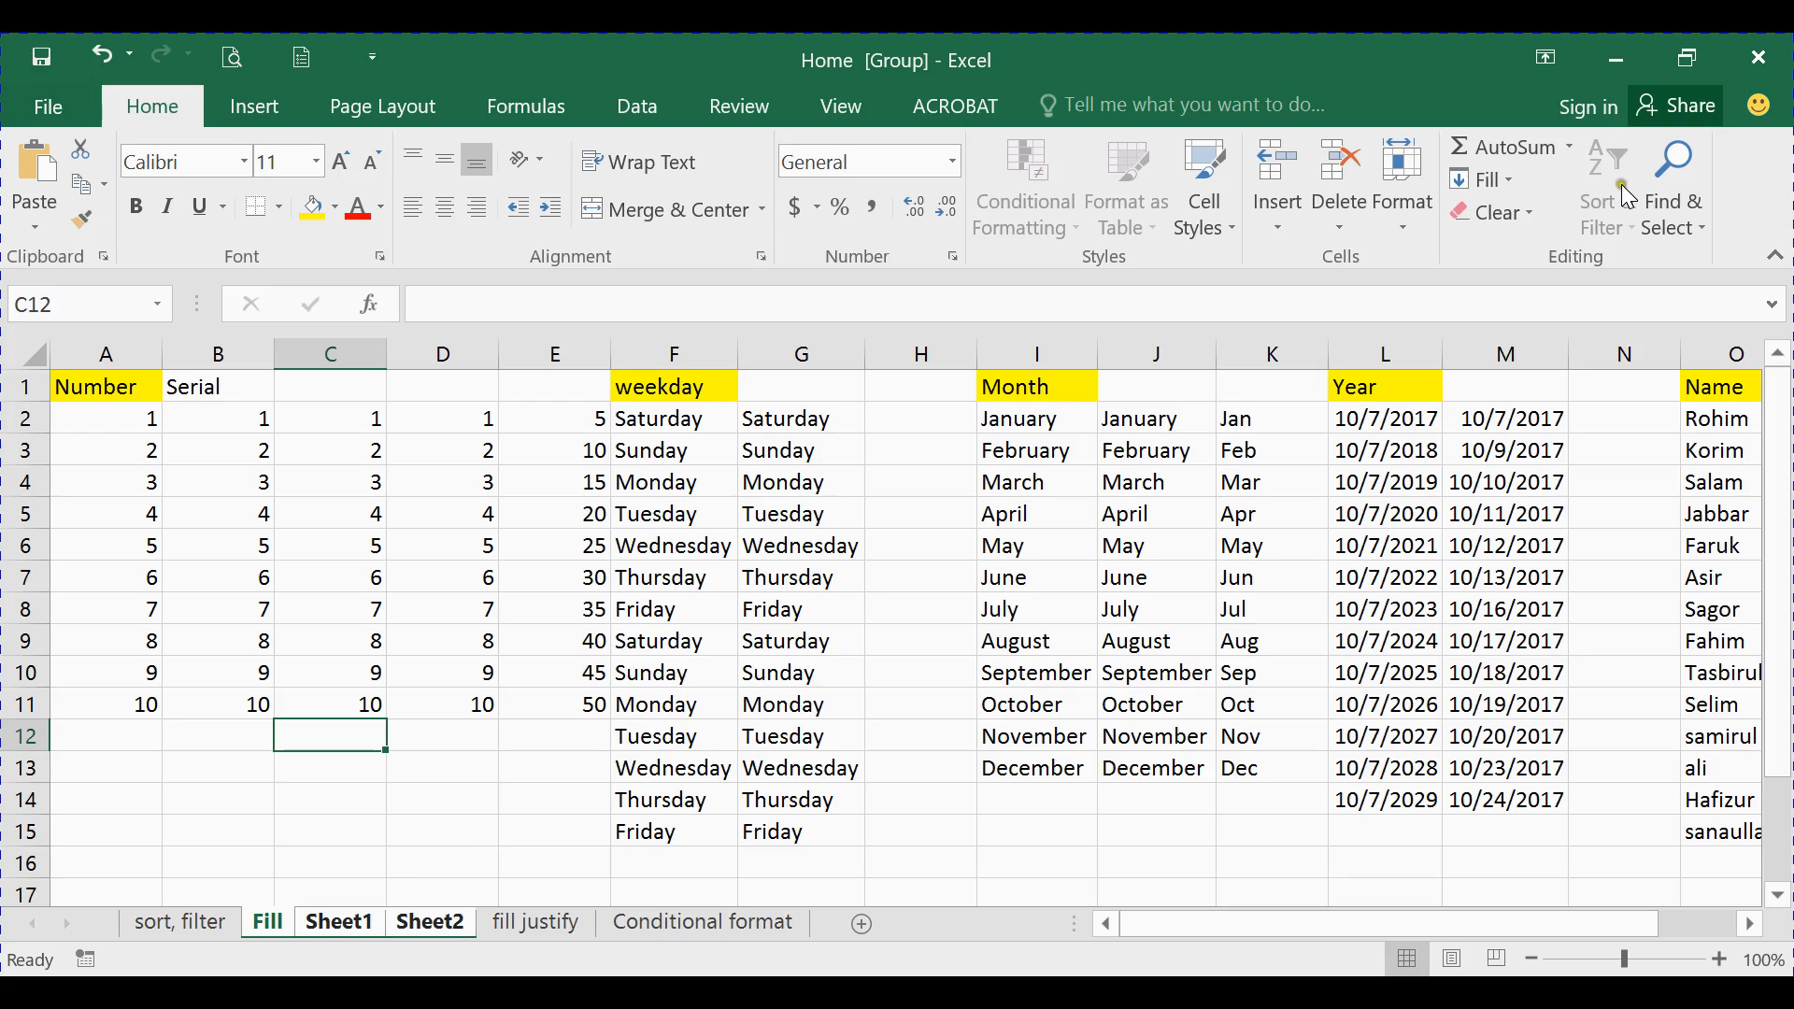
click(1514, 179)
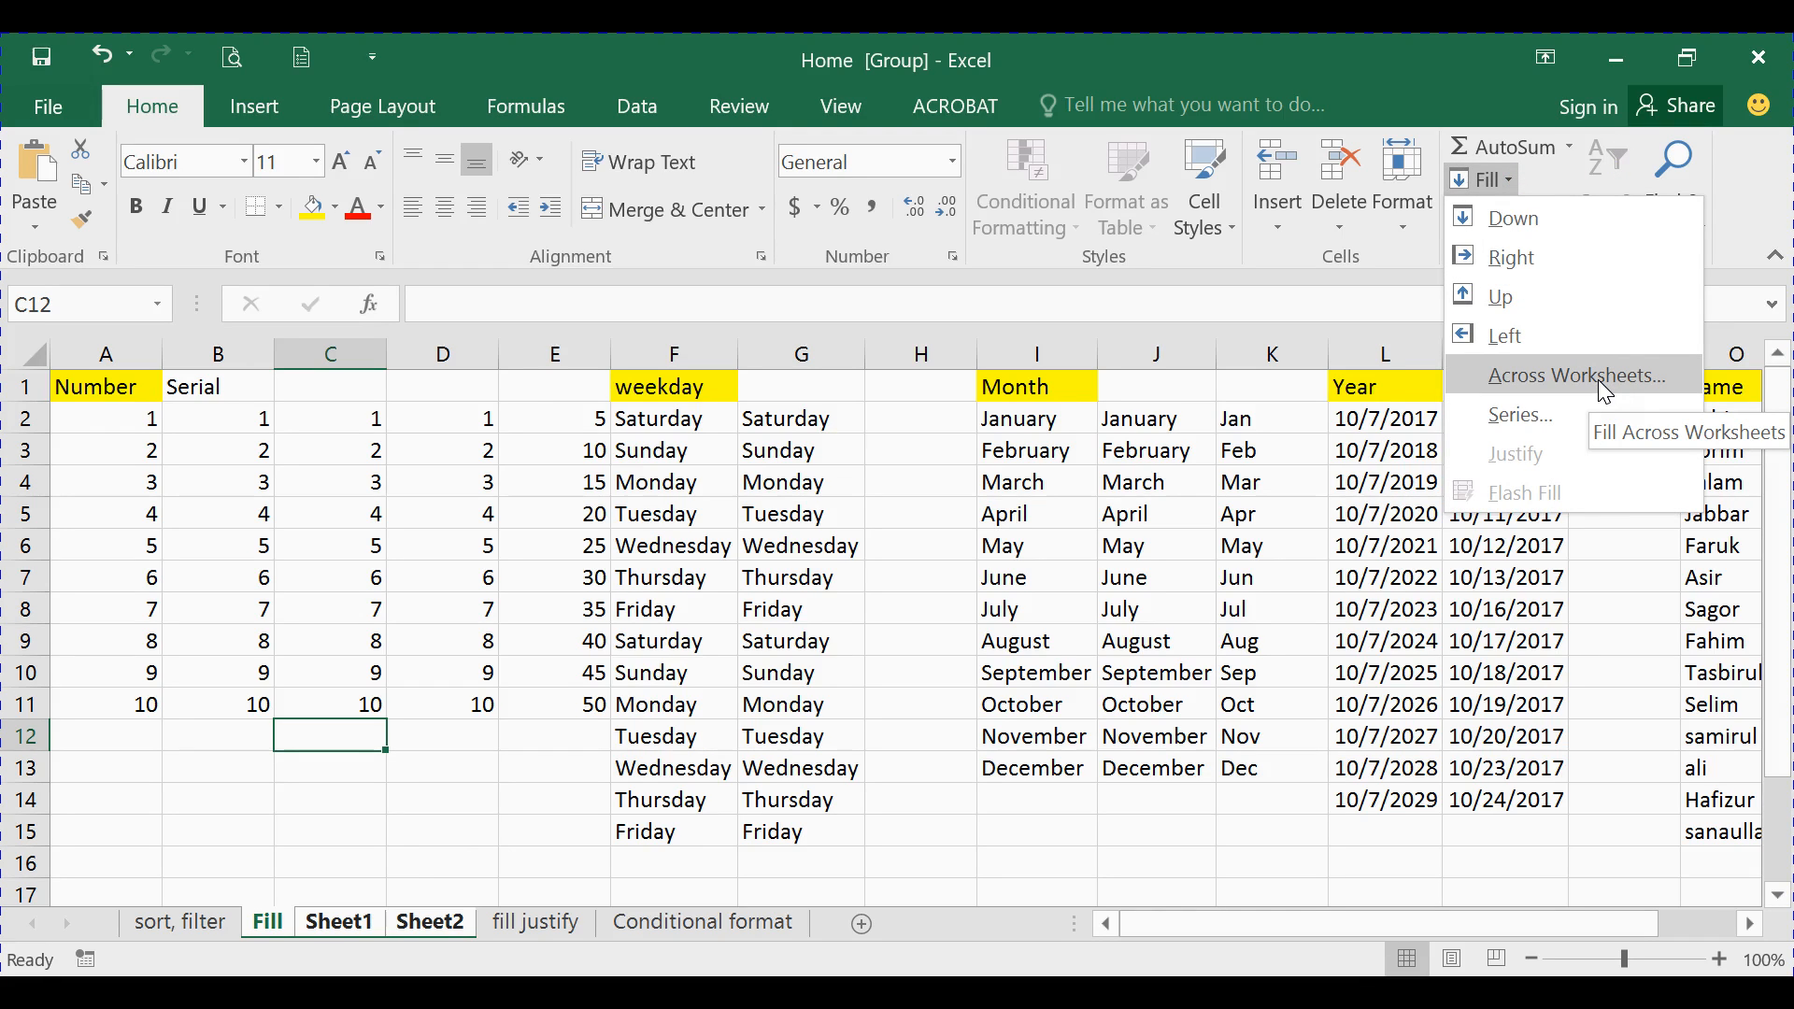
Delete the grouped Fill, Sheet1 and Sheet2 worksheets permanently from the workbook
right_click(366, 928)
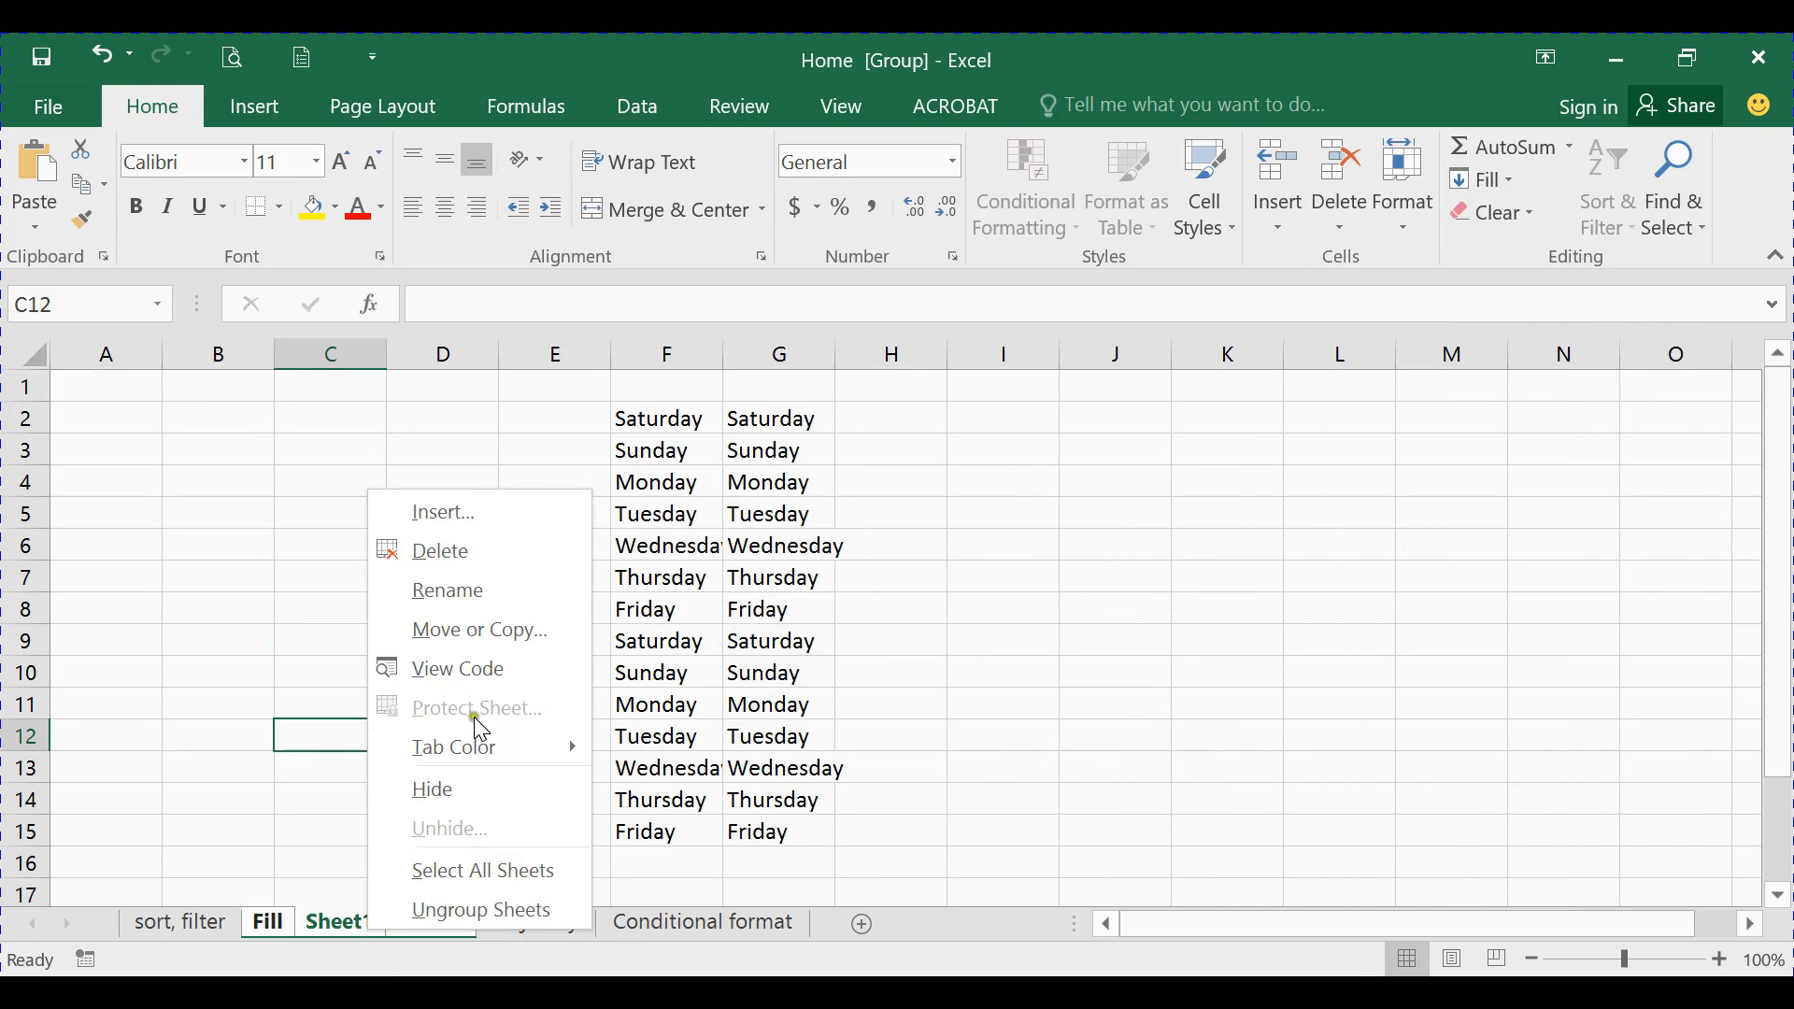
click(480, 569)
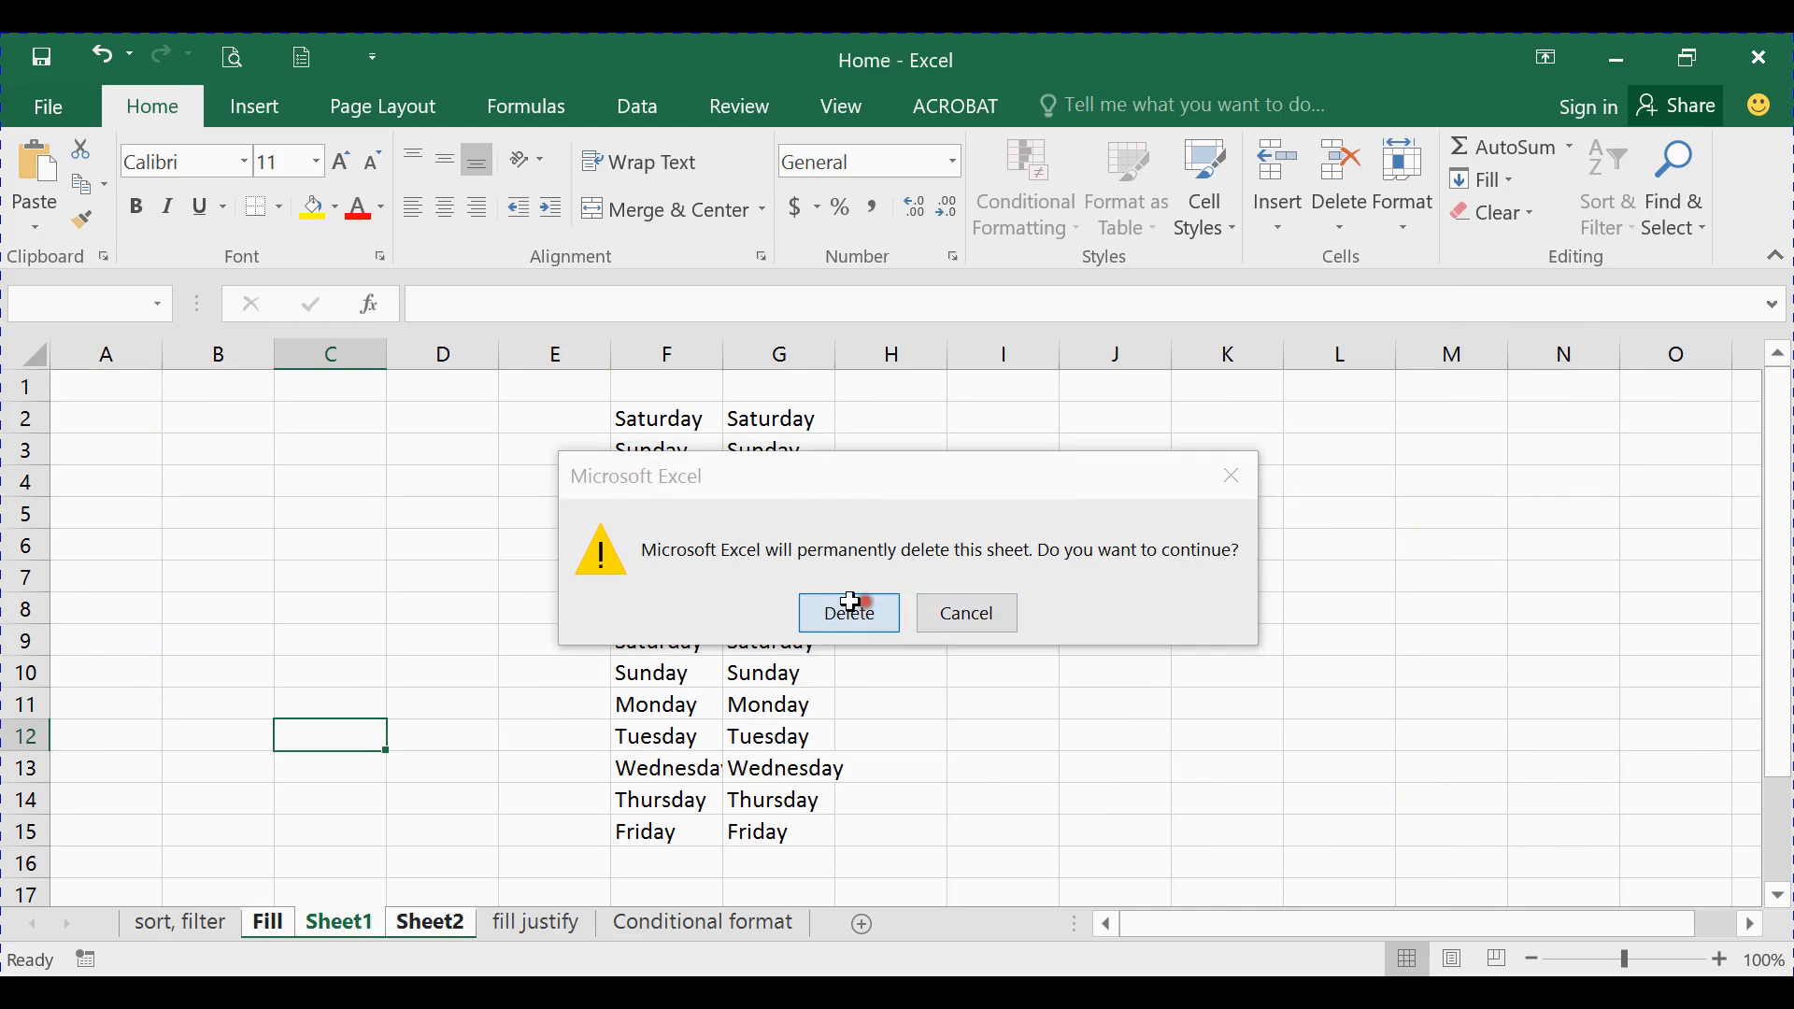
click(843, 613)
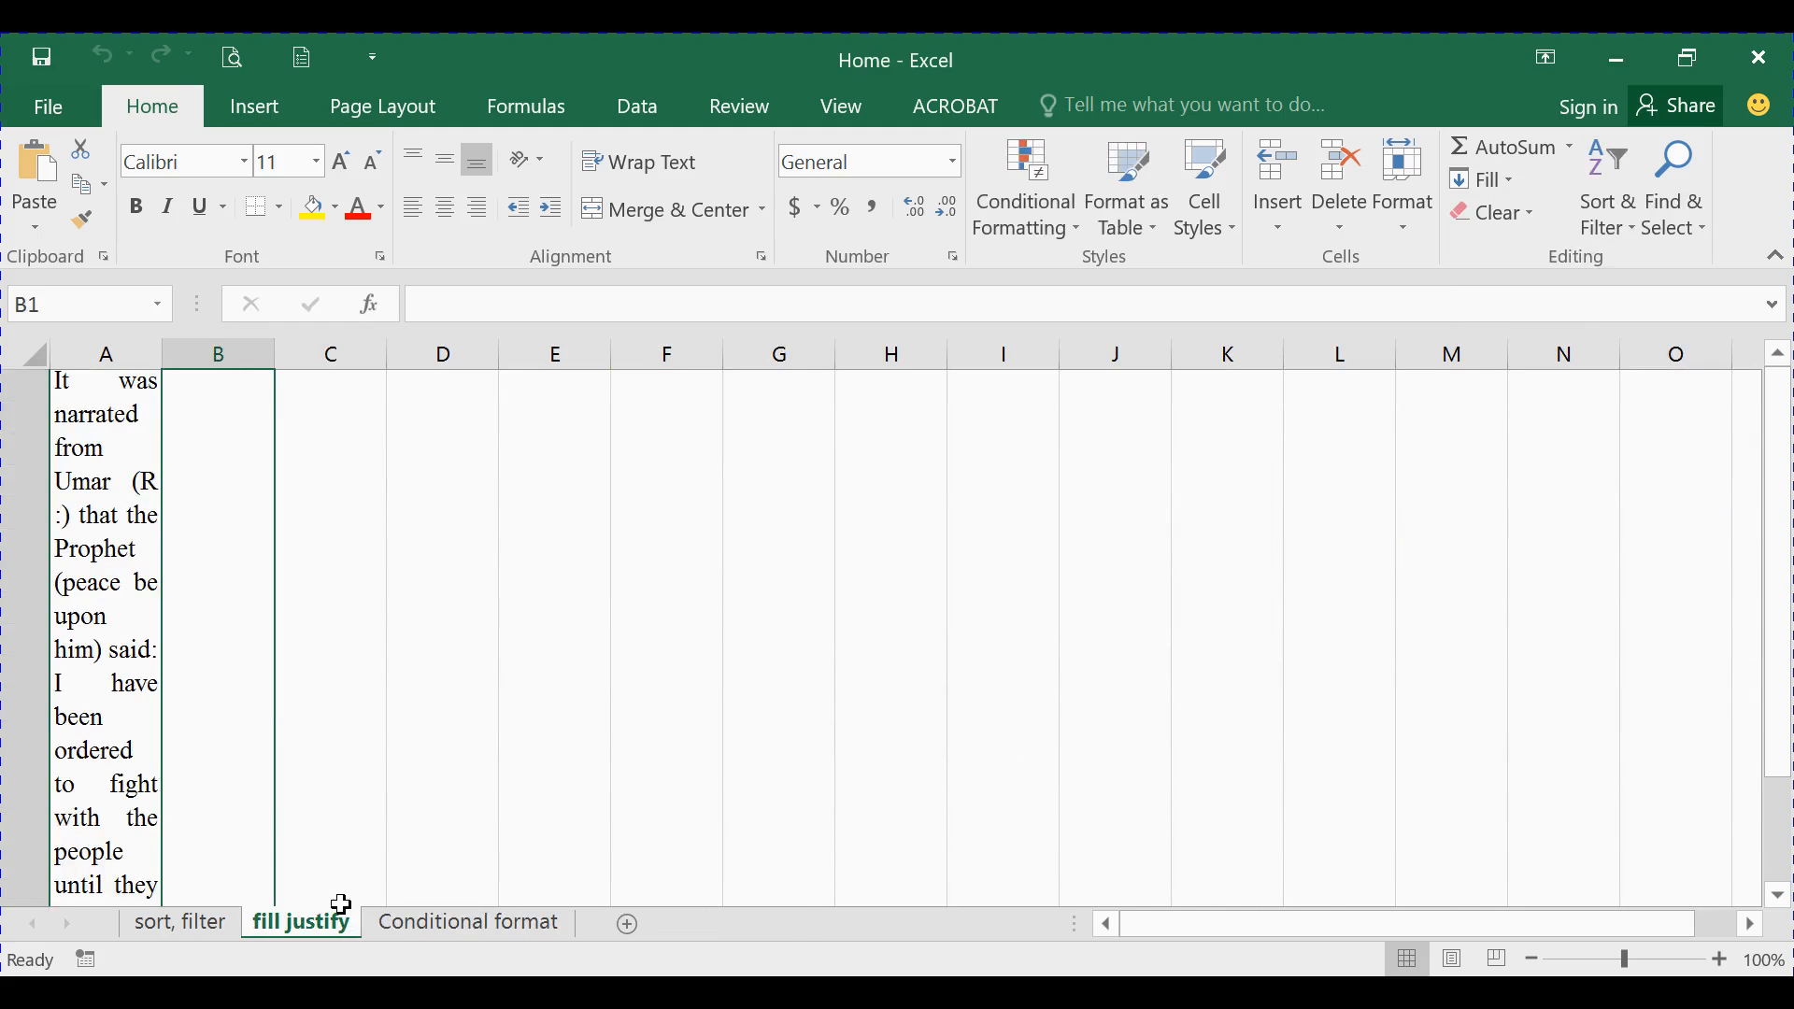
Look through the remaining sort, filter, fill justify and Conditional format sheets, checking the available Fill commands, and return to the sort, filter sheet
click(213, 921)
click(283, 920)
click(201, 923)
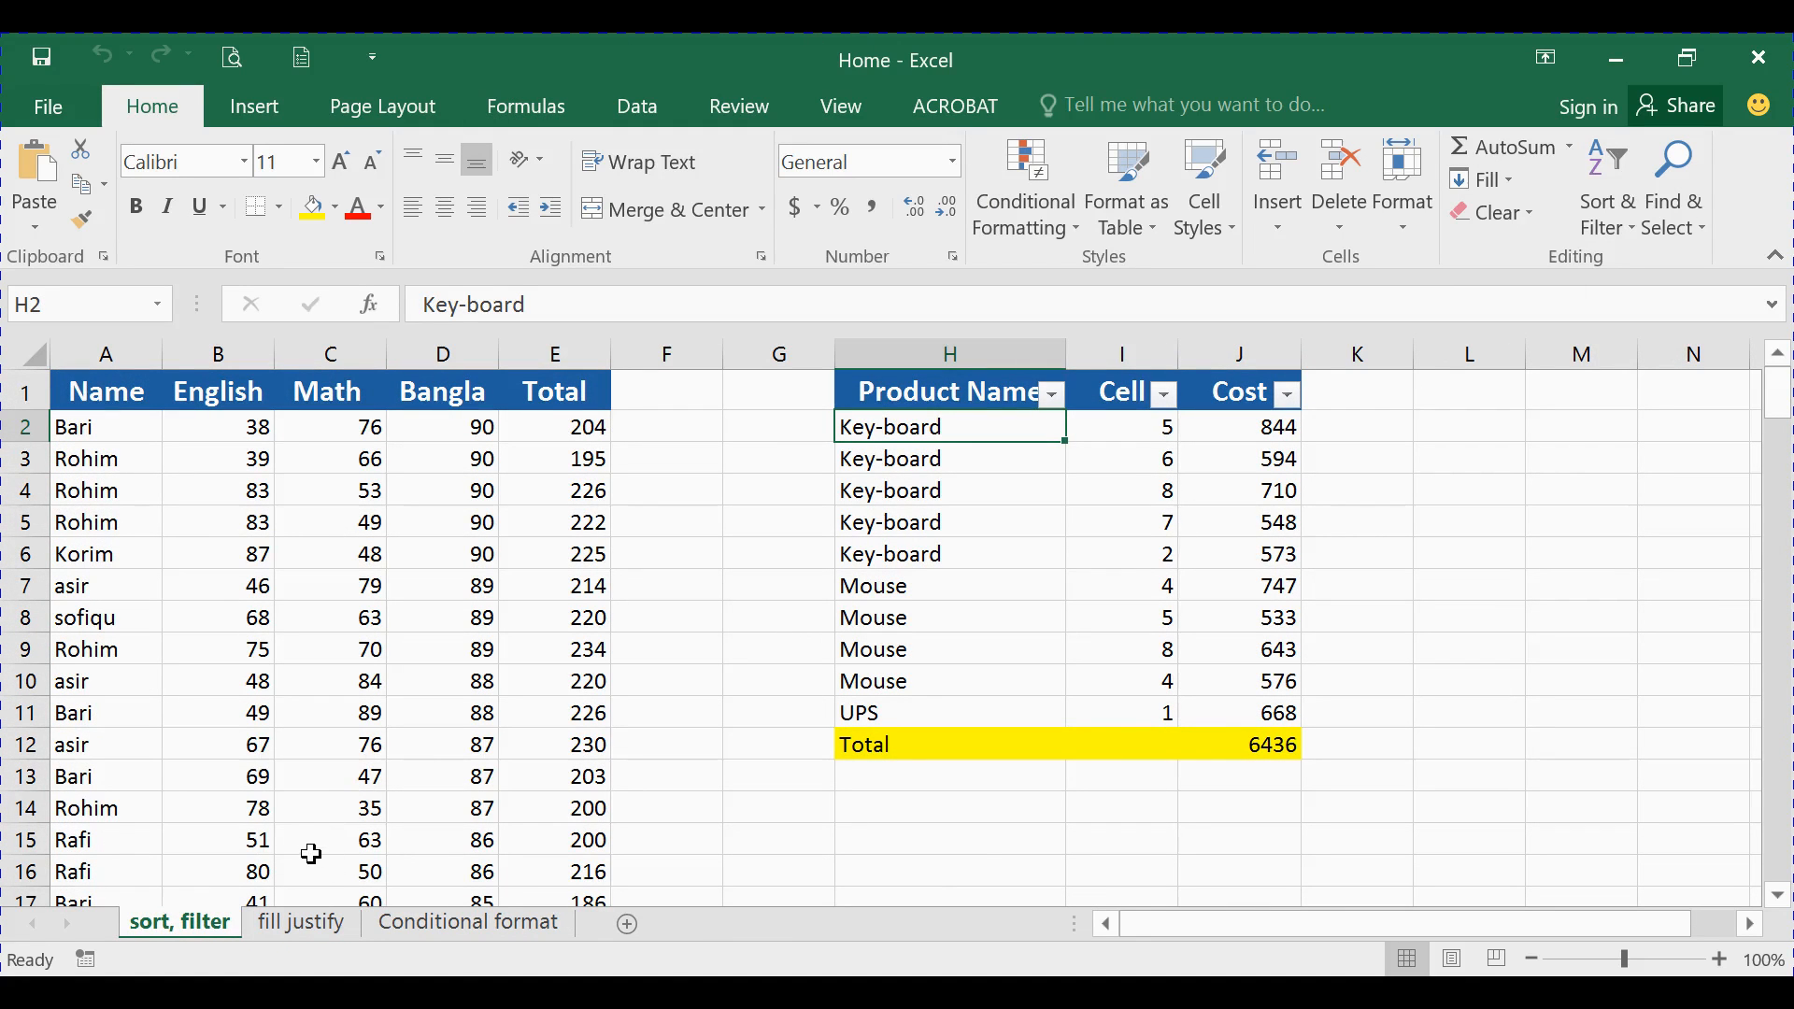
click(305, 925)
click(210, 924)
click(1511, 174)
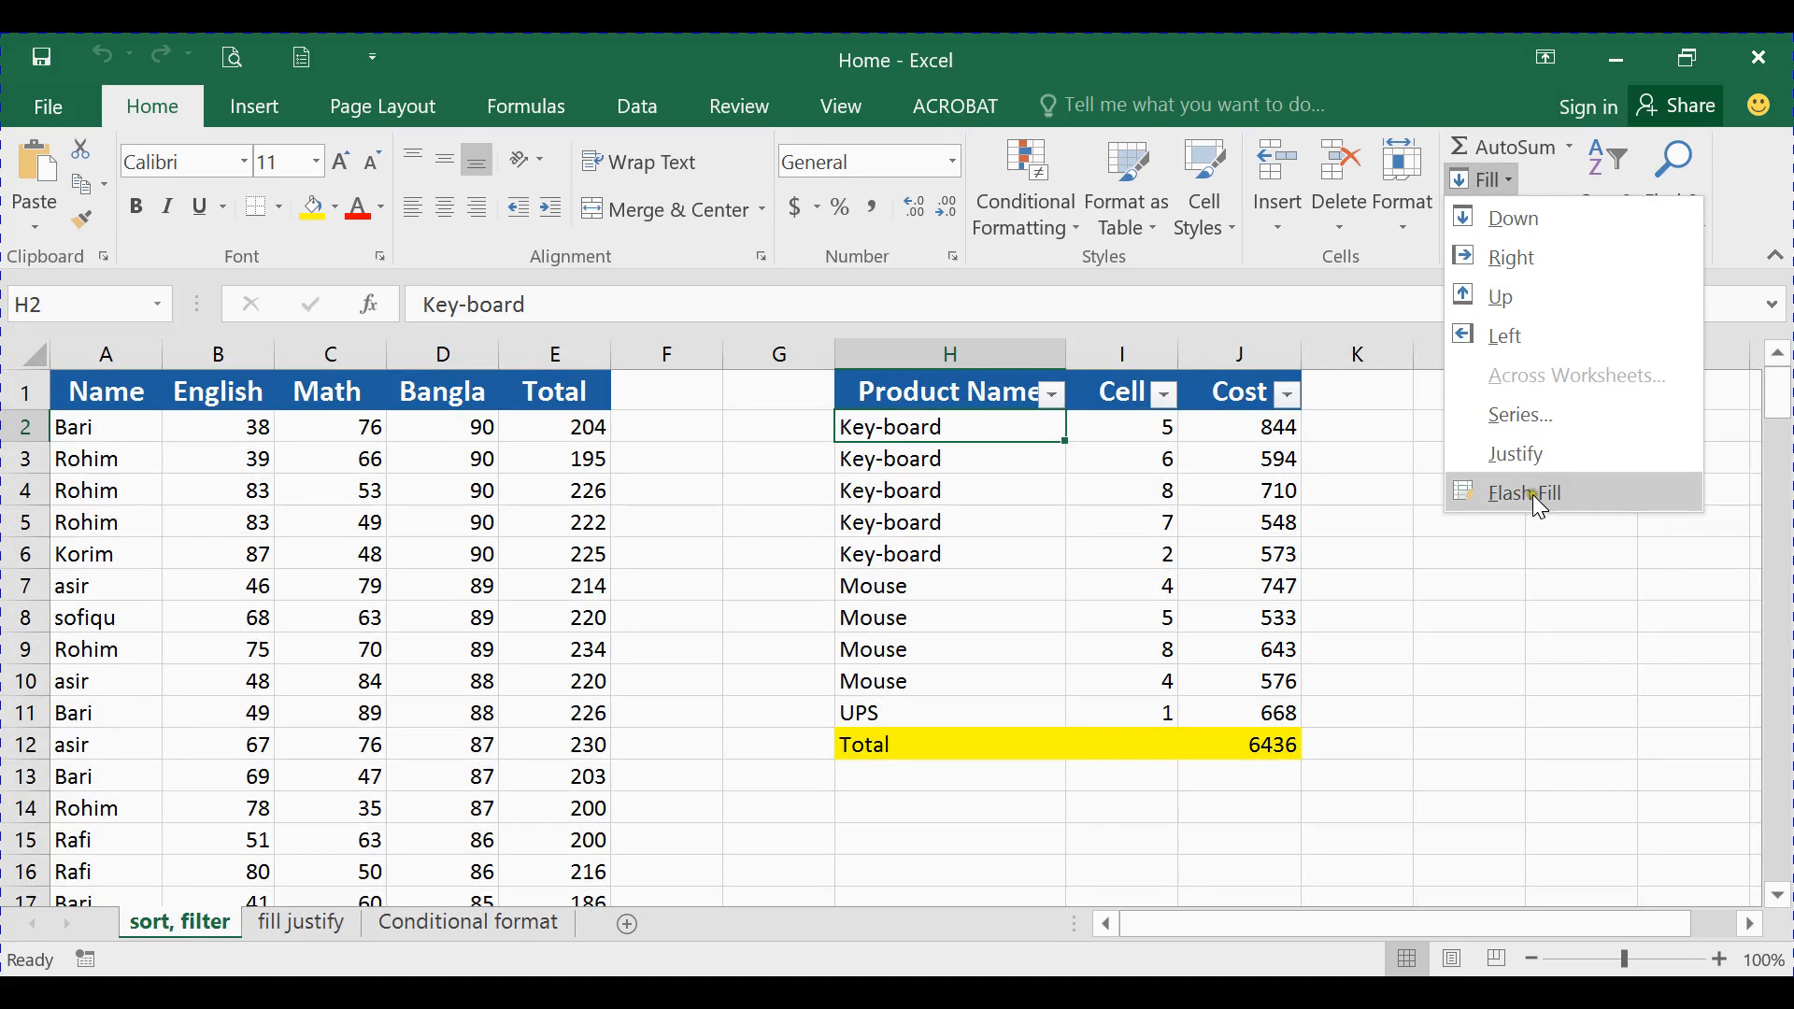
click(1392, 561)
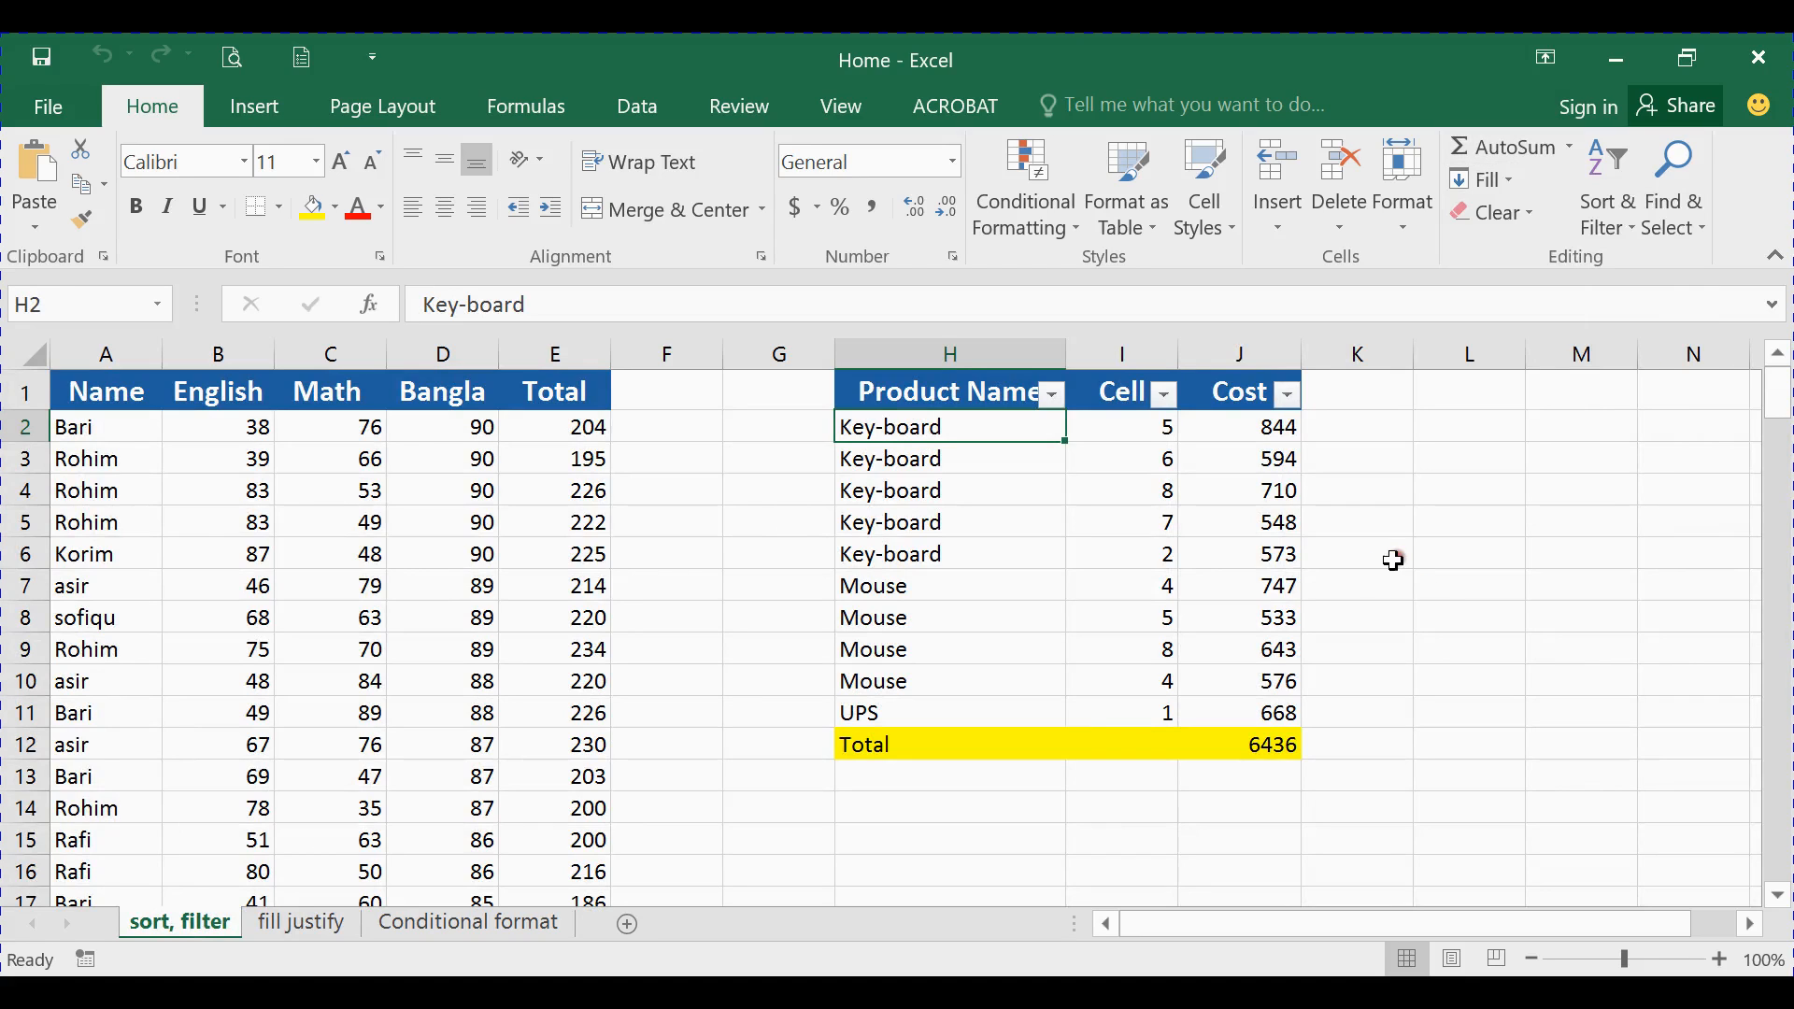
click(329, 923)
click(391, 923)
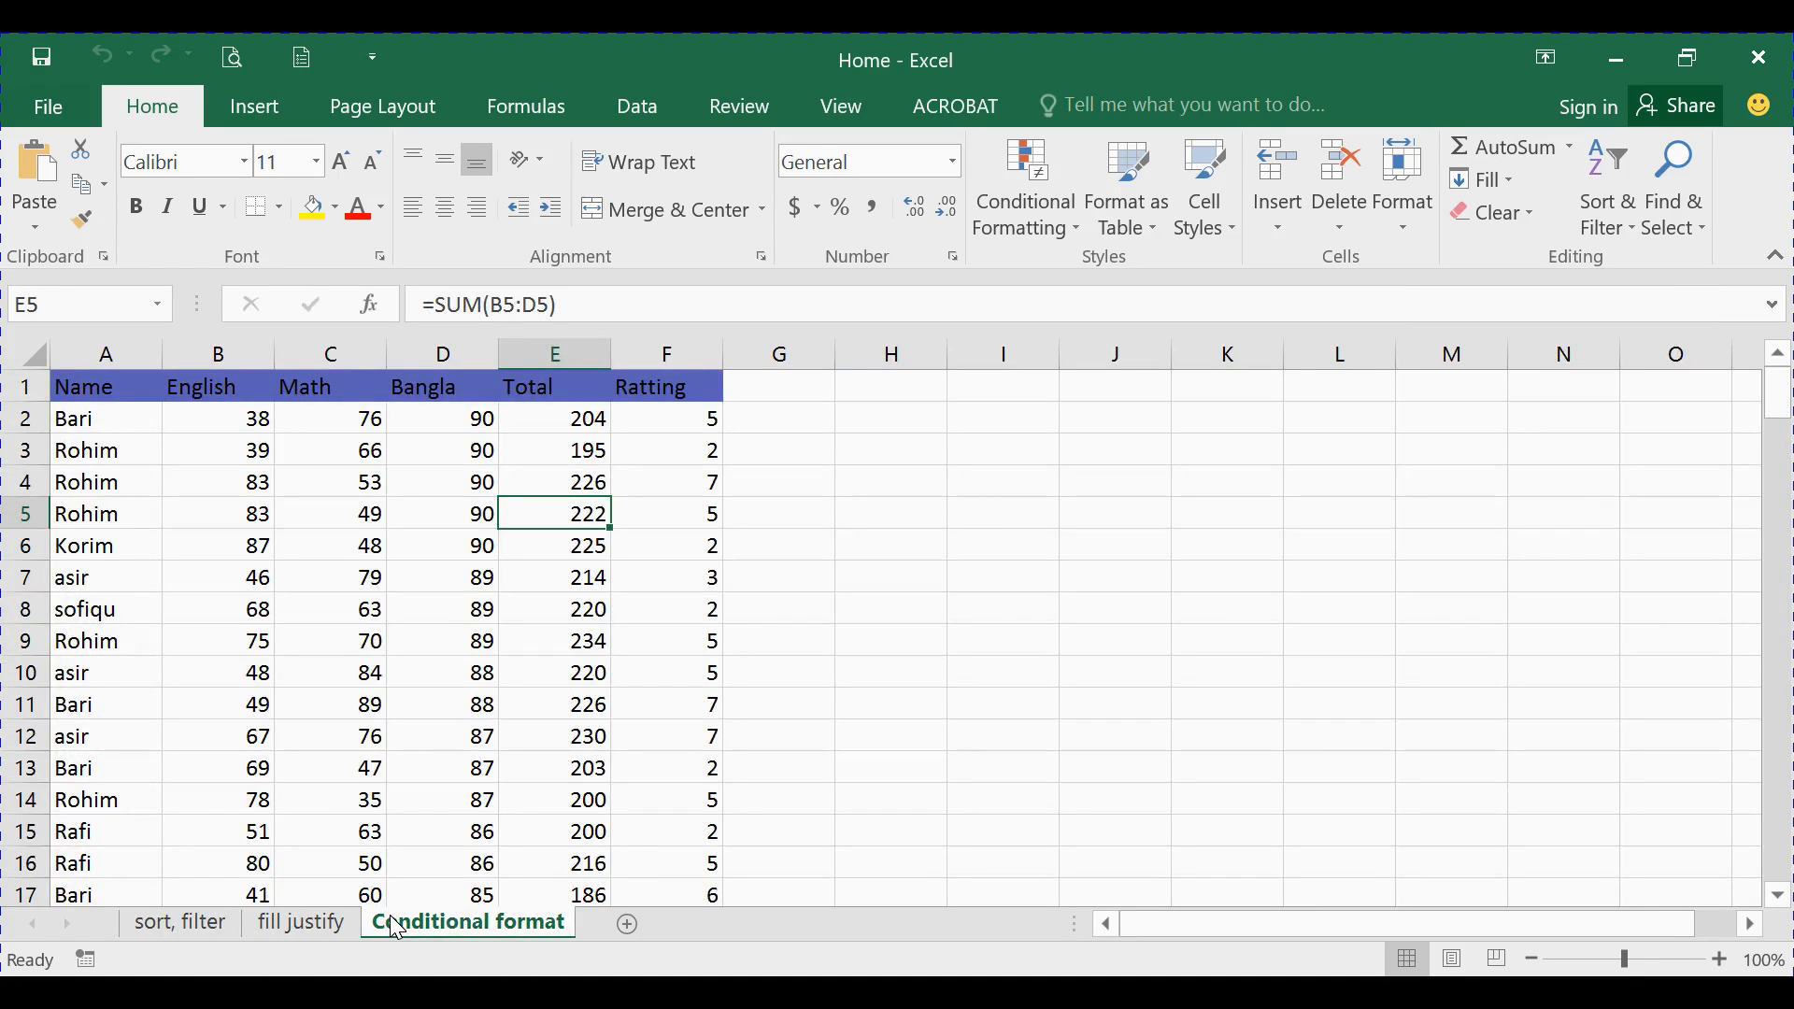
click(199, 921)
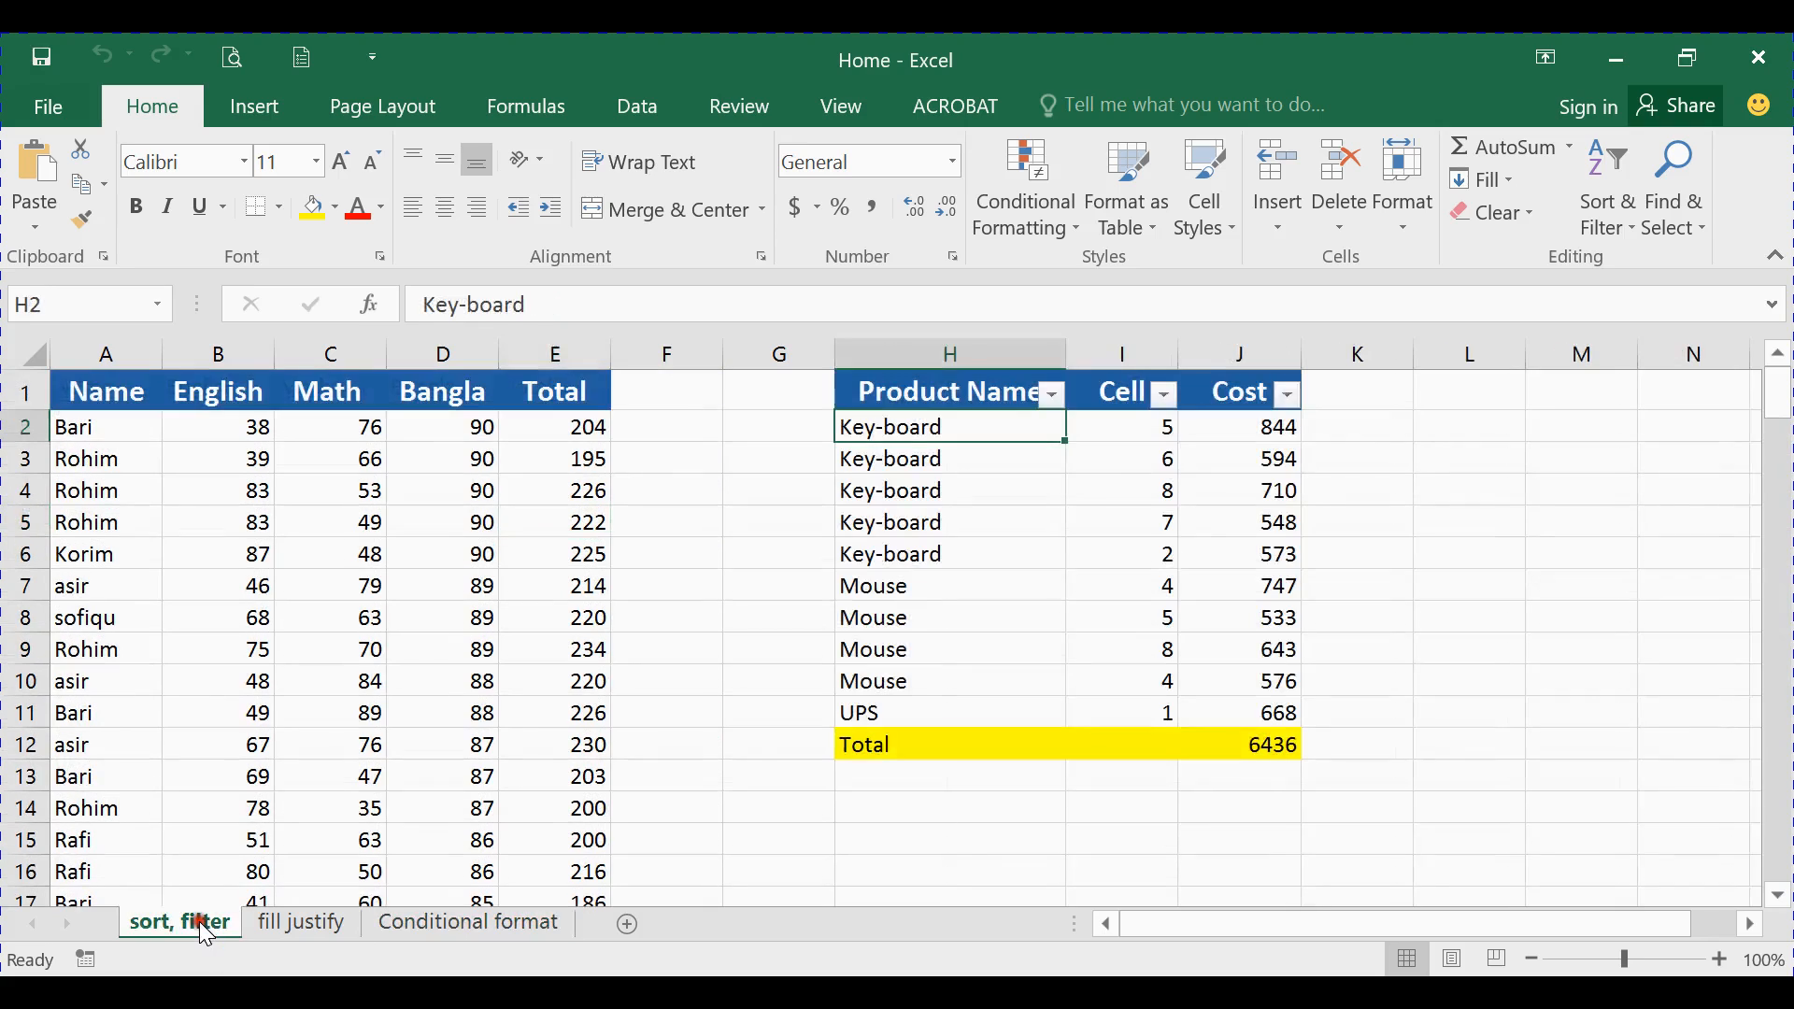
Select empty cell L1 beside the product table and review the Fill commands without applying any
click(1369, 427)
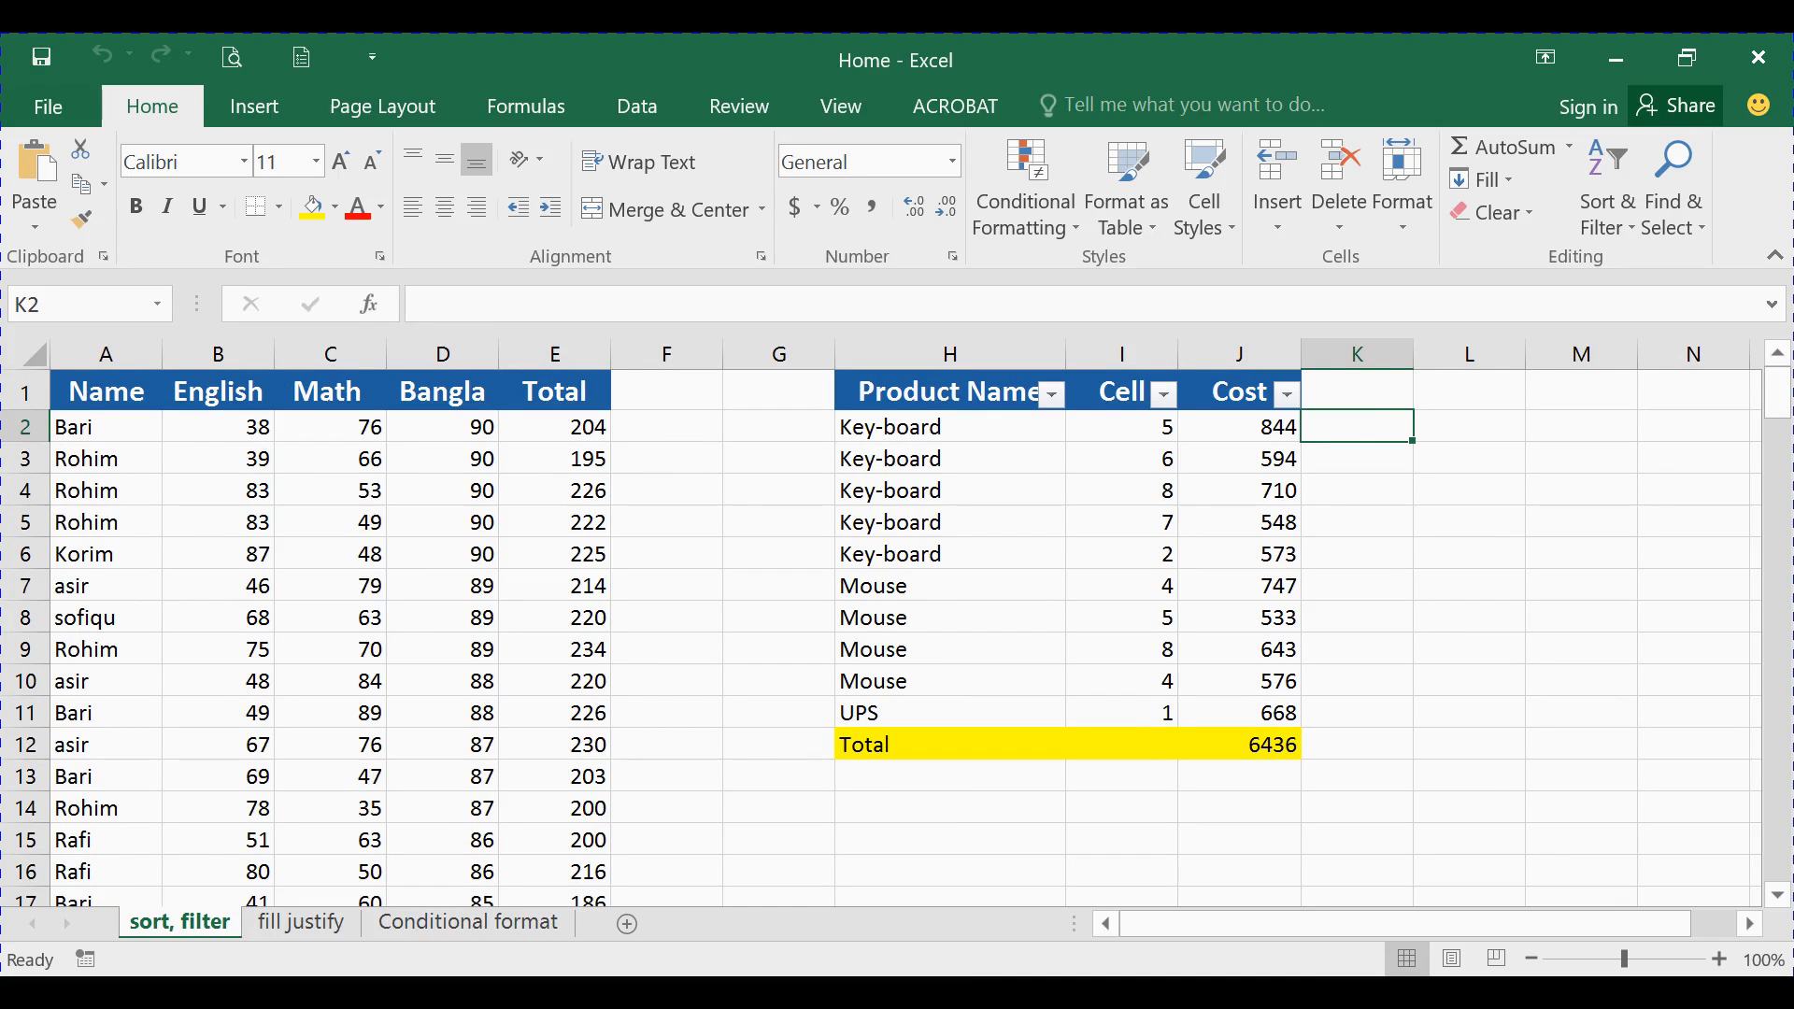
click(1415, 386)
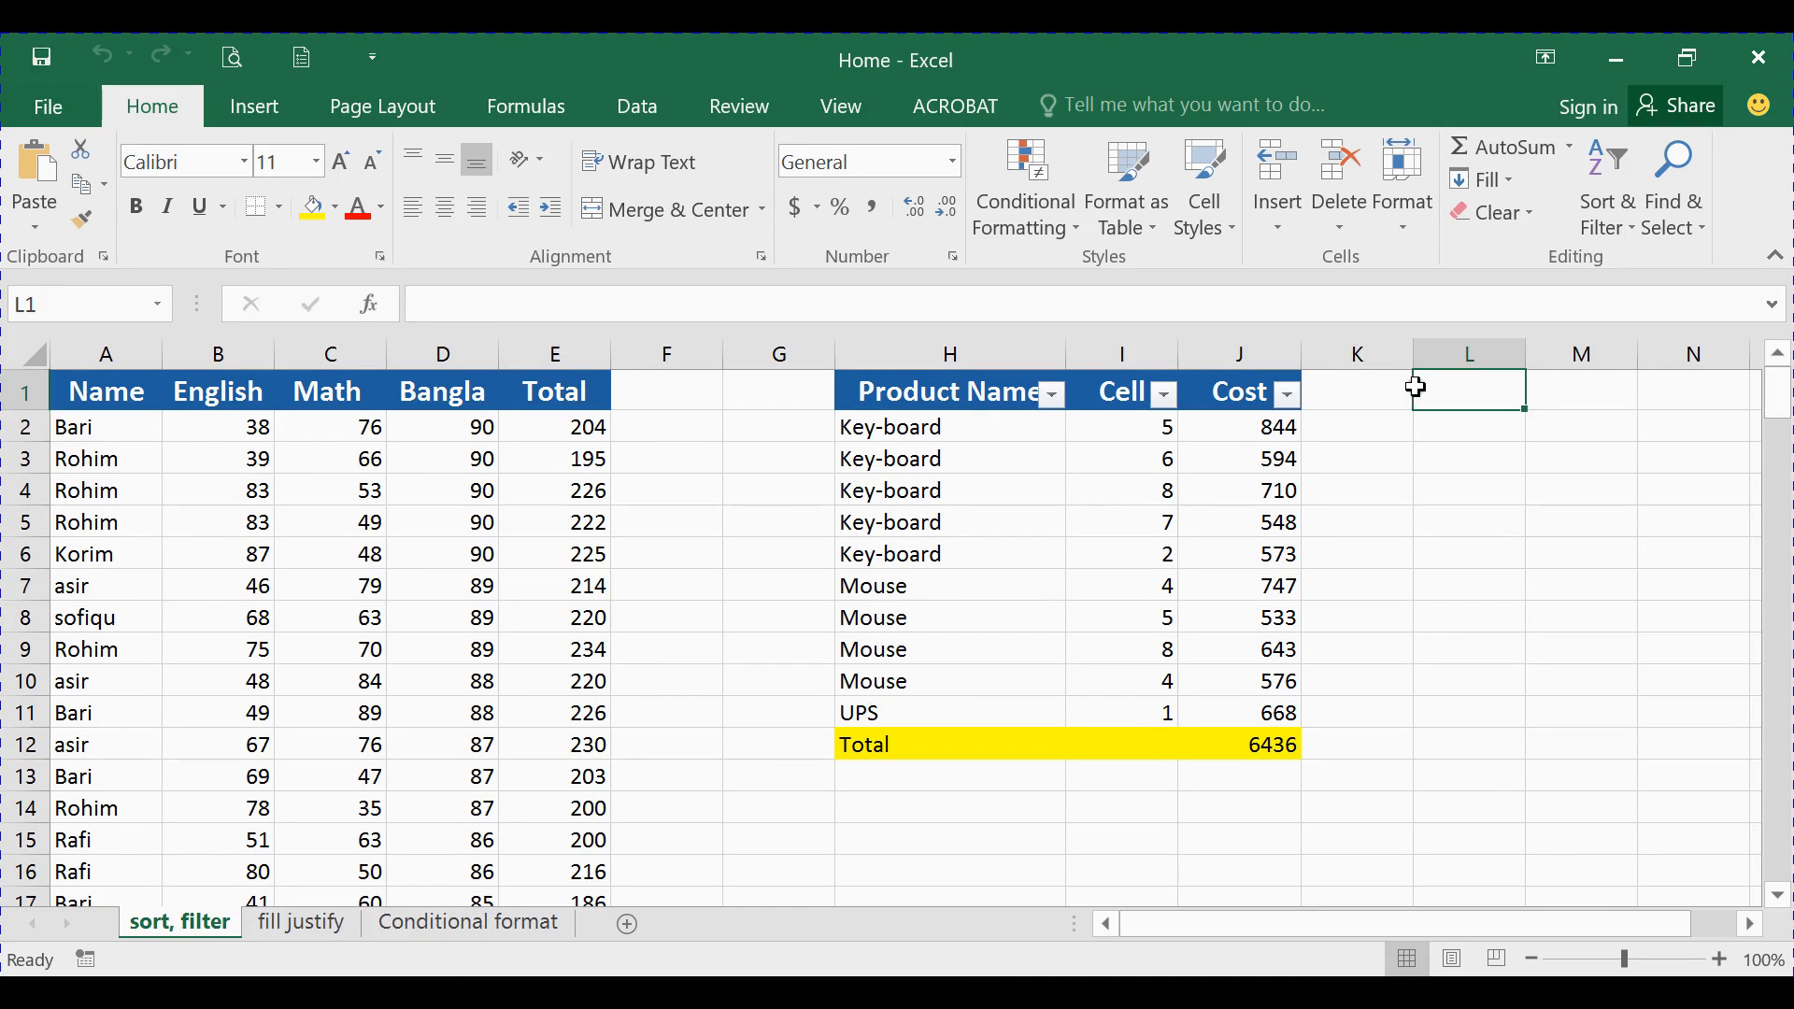
click(1510, 179)
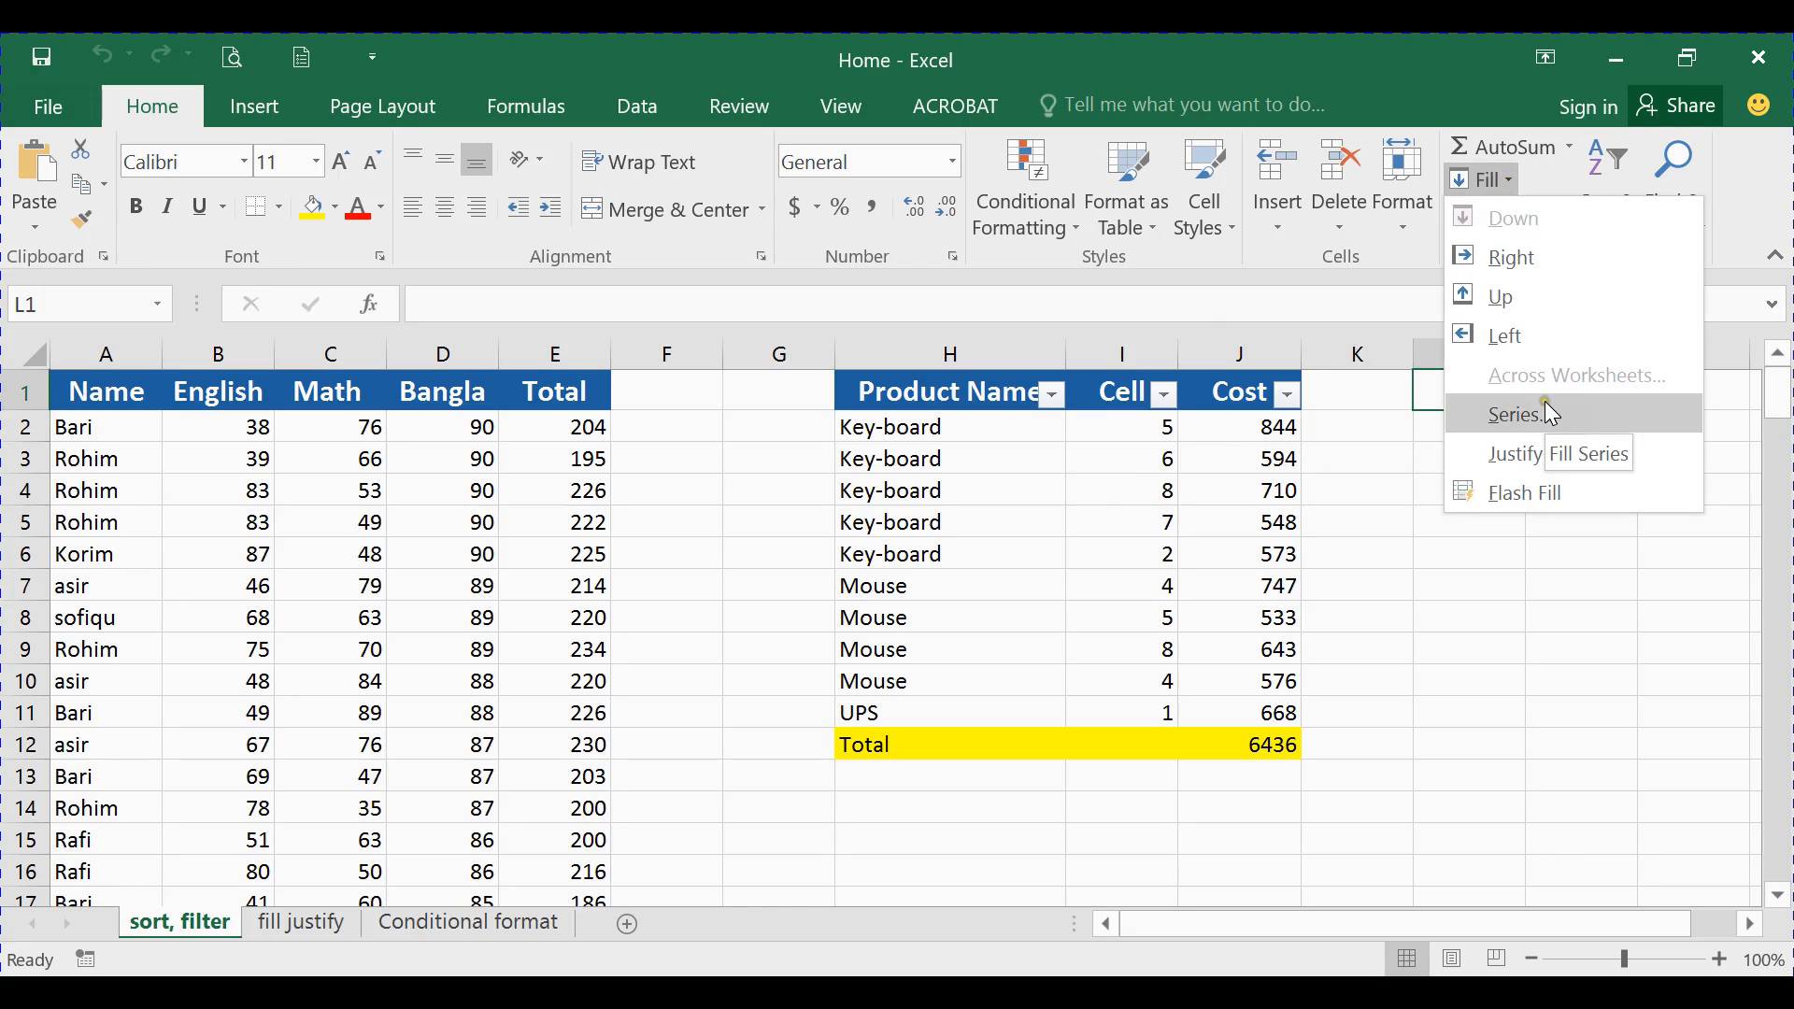
click(1514, 181)
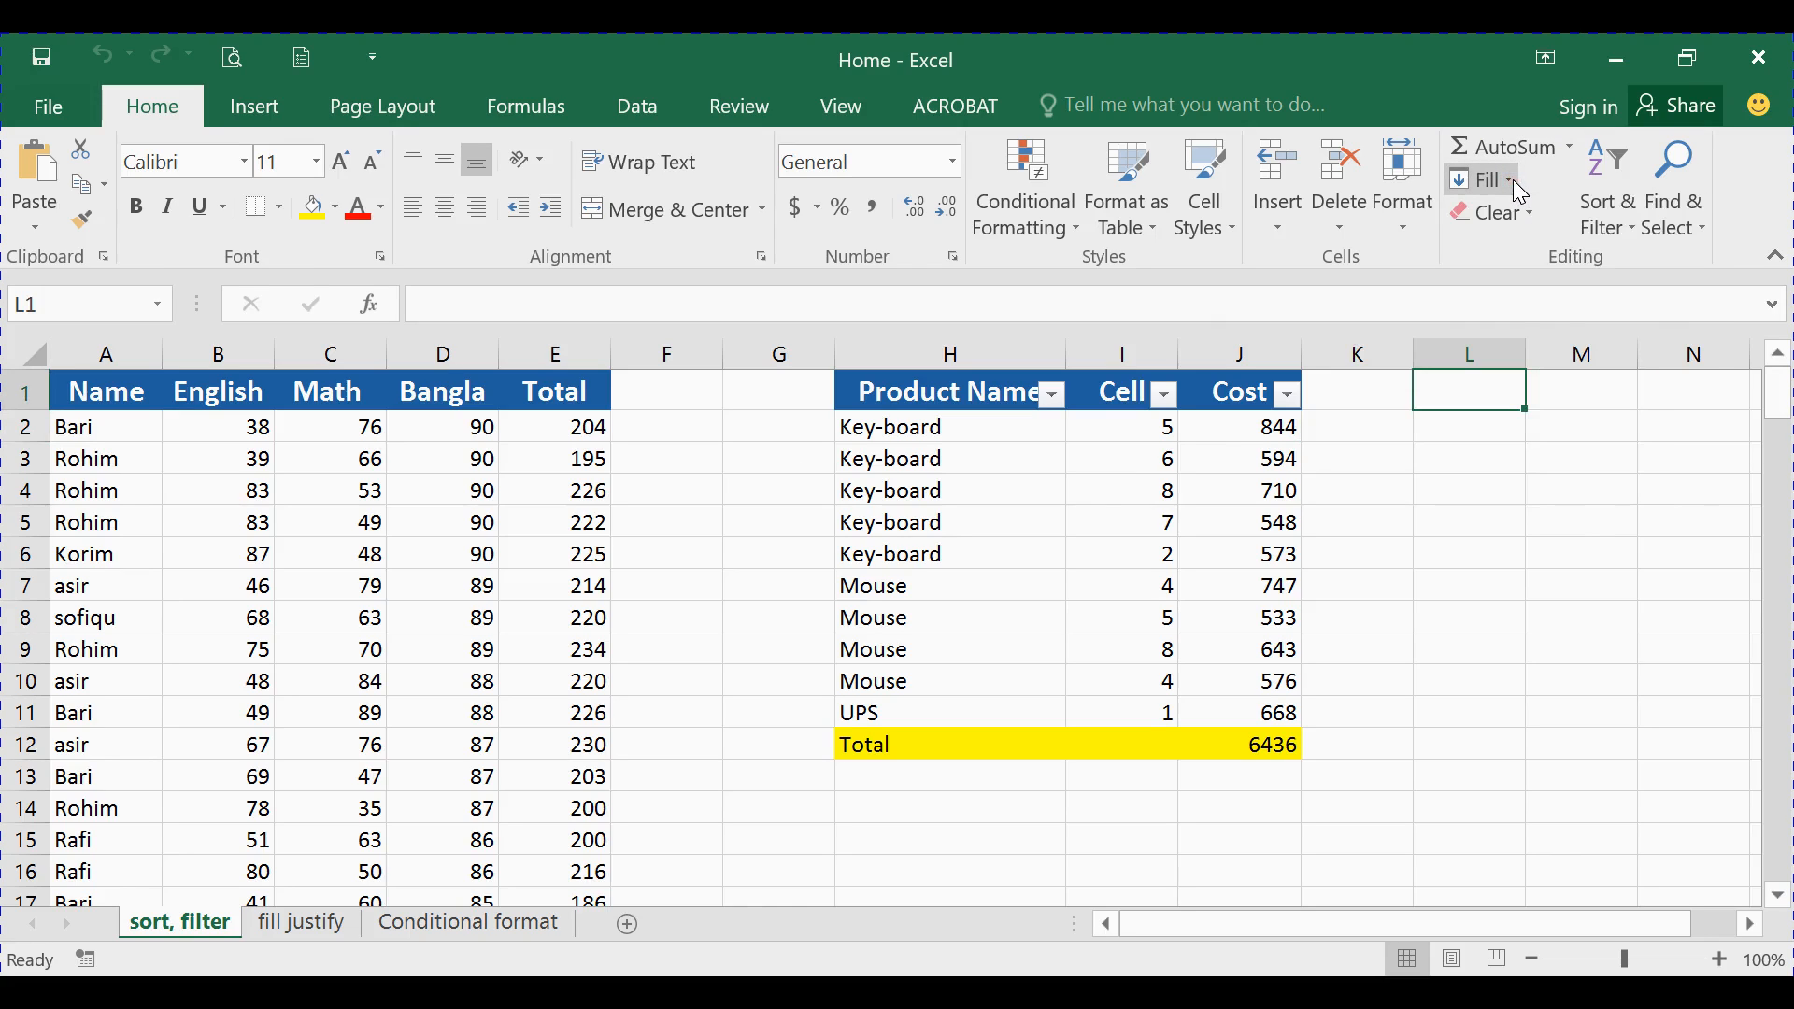